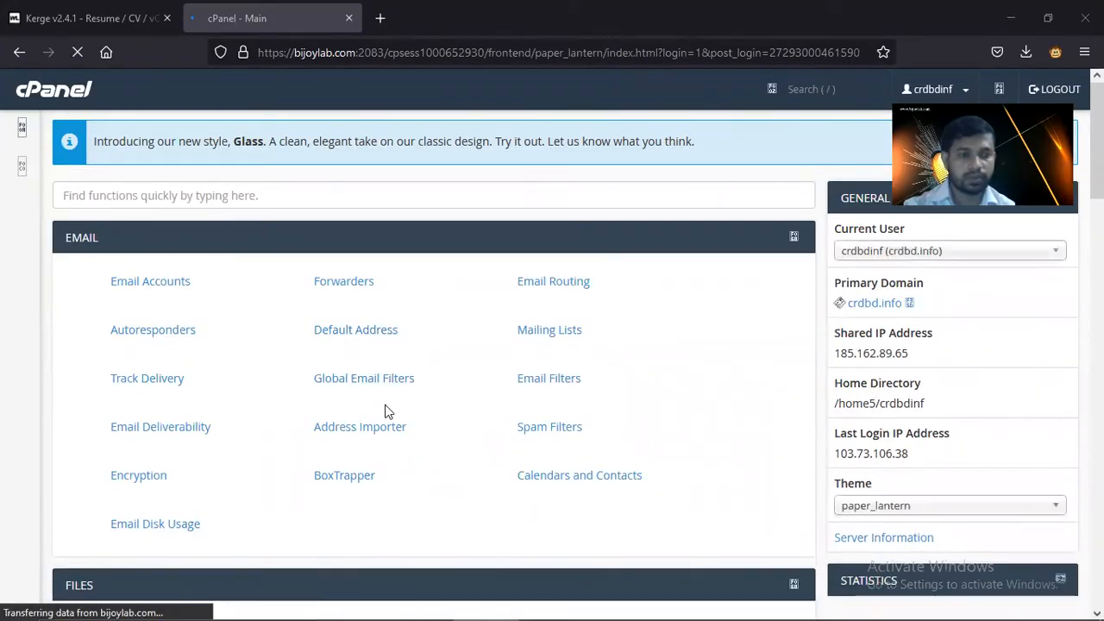
- Create the subdomain resume with bijoylab.com chosen as its parent domain
scroll(388, 414, down, 3)
scroll(393, 416, down, 4)
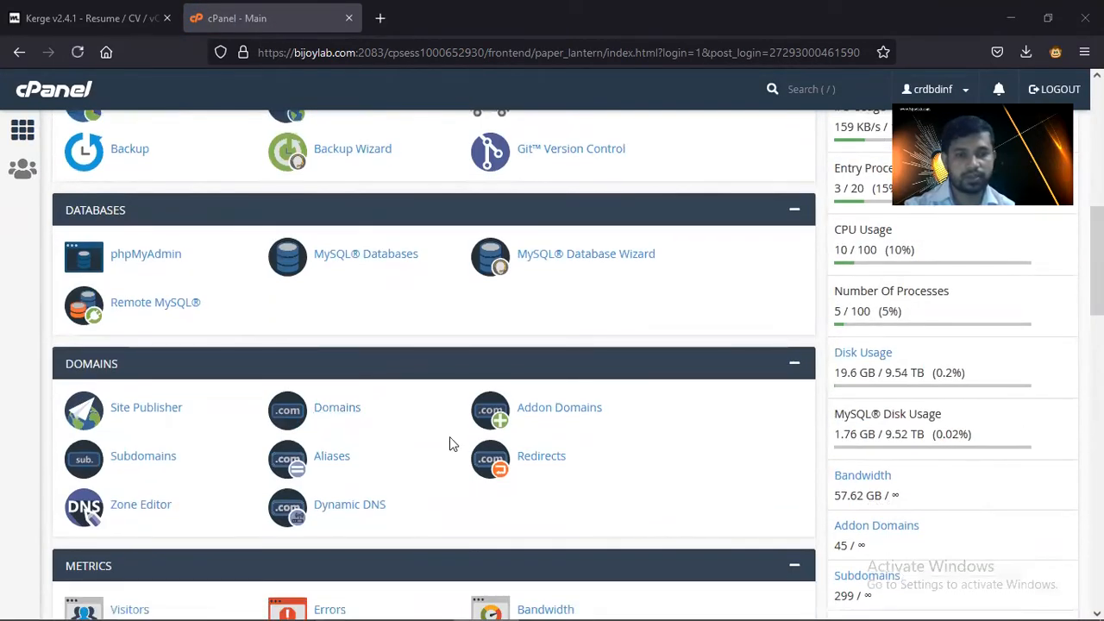
click(143, 459)
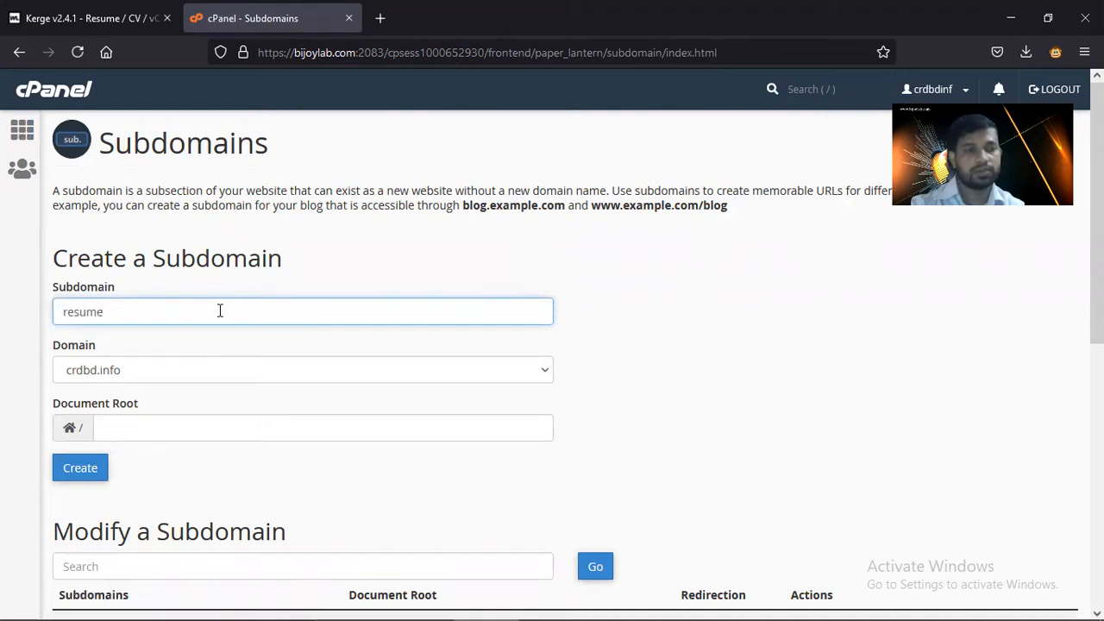
click(144, 367)
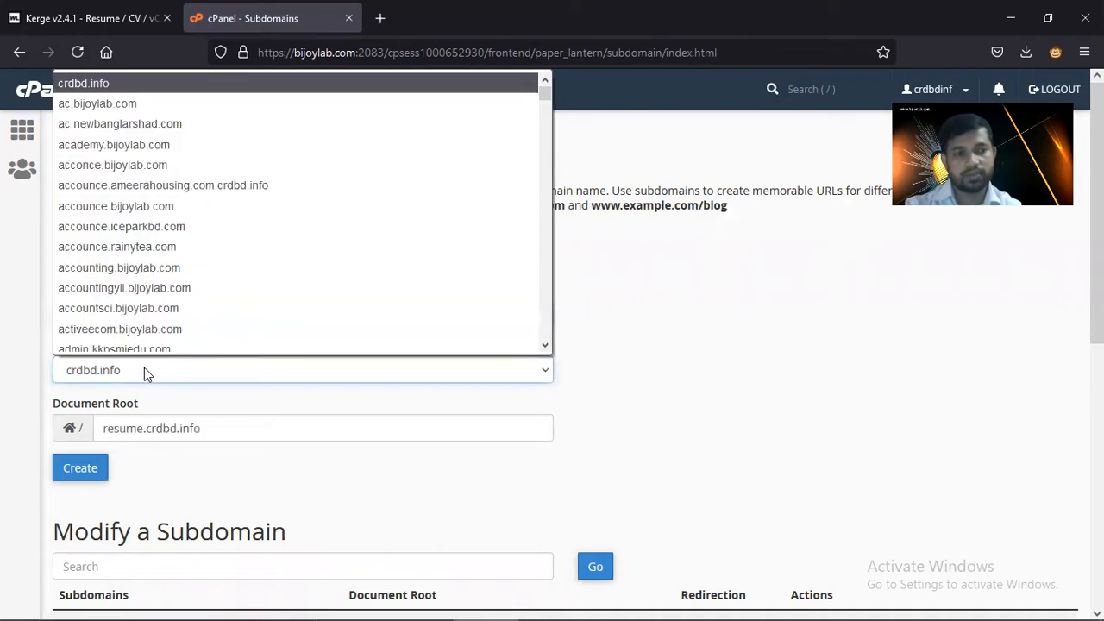
scroll(177, 246, down, 6)
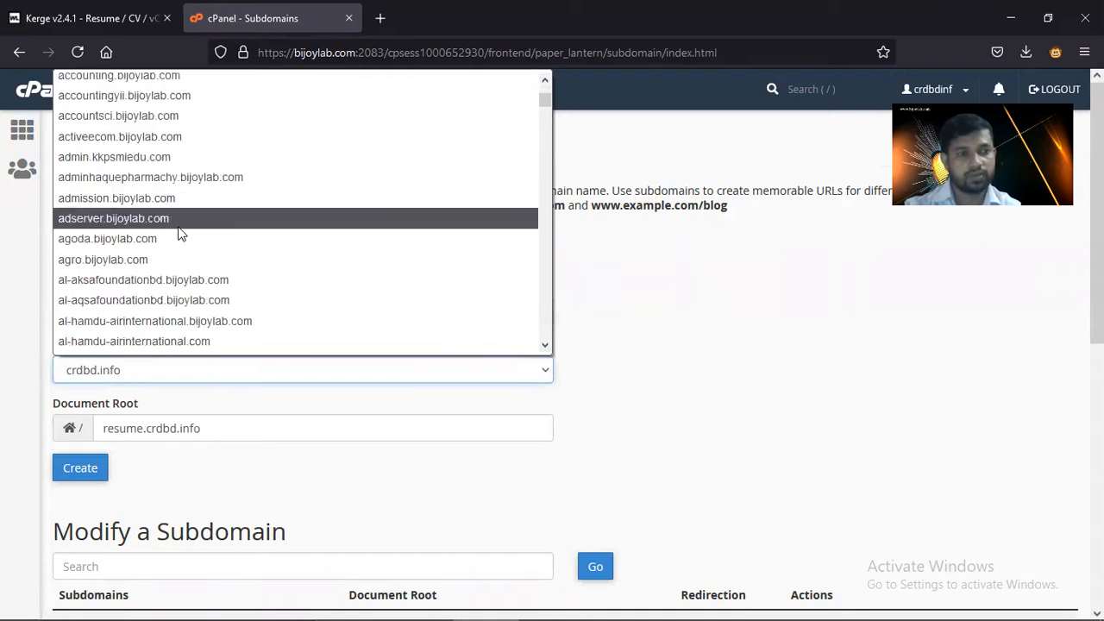
scroll(146, 301, up, 2)
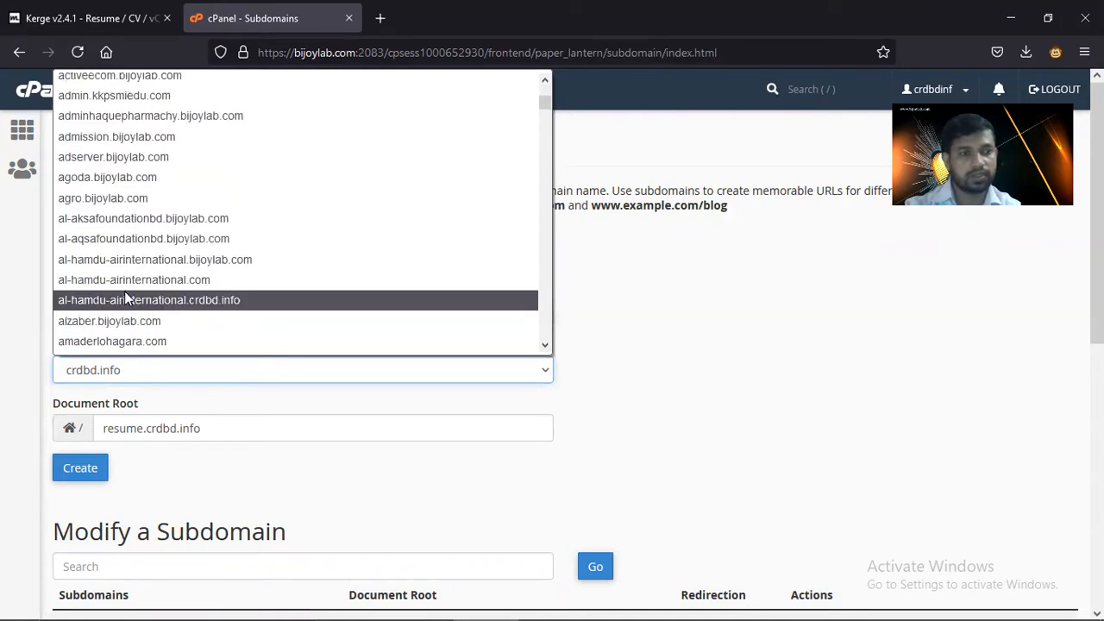
scroll(143, 234, up, 2)
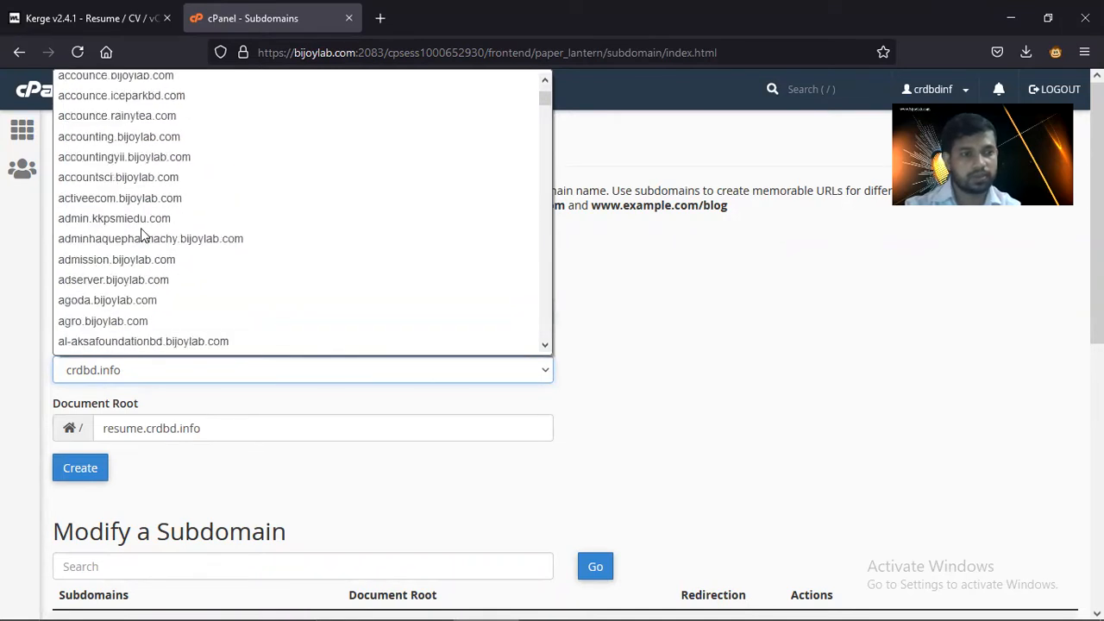
scroll(143, 234, up, 1)
scroll(145, 245, down, 9)
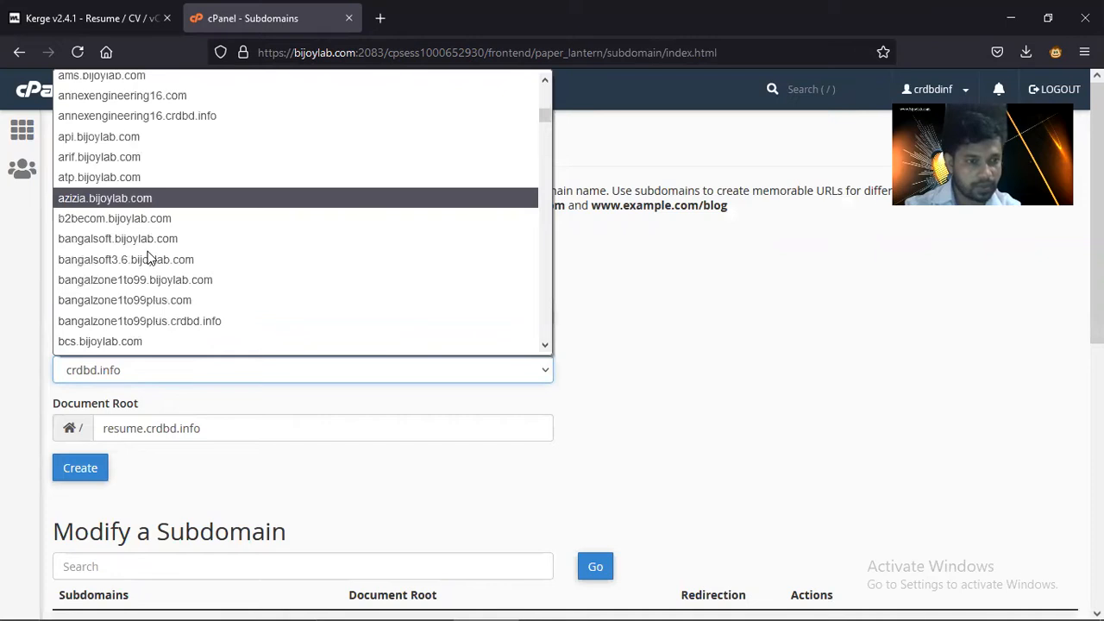
scroll(148, 257, down, 2)
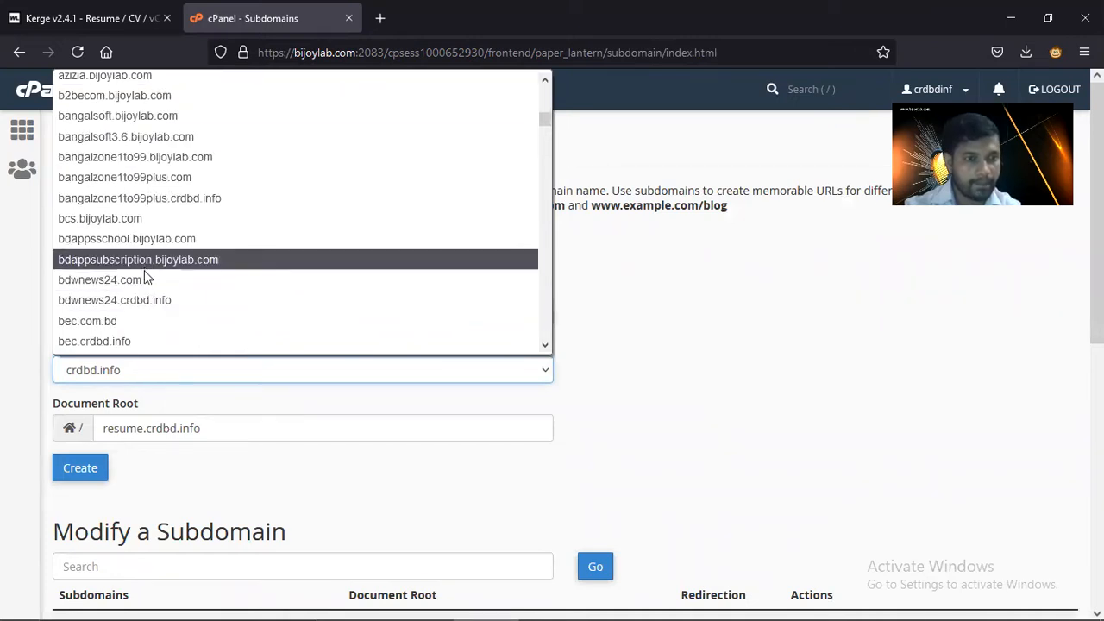
scroll(144, 270, down, 1)
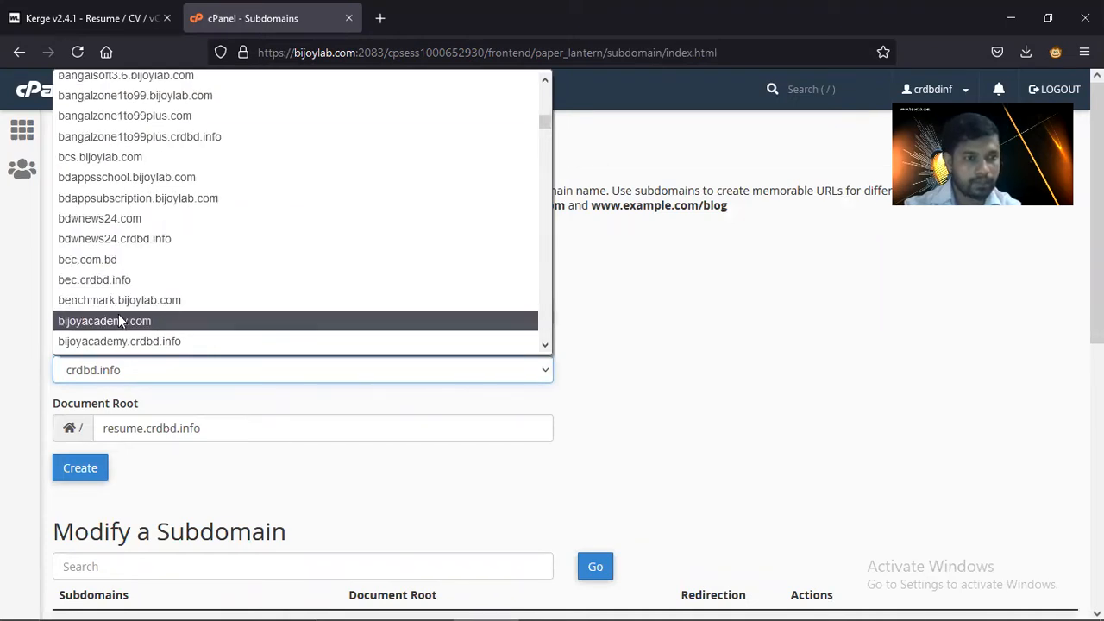
scroll(118, 320, down, 1)
click(115, 299)
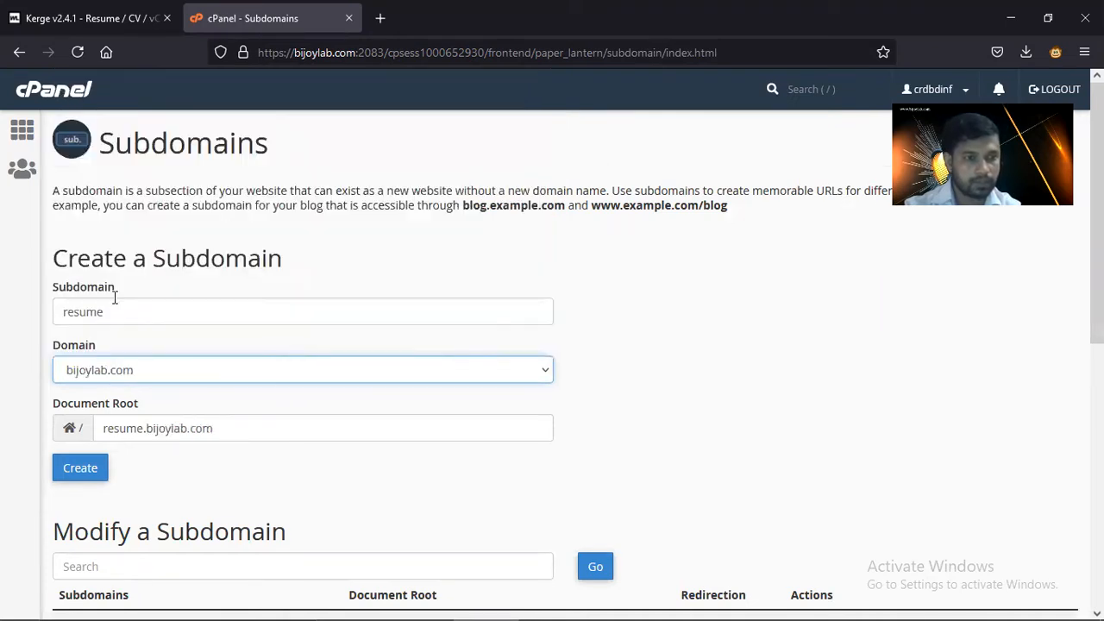
click(84, 466)
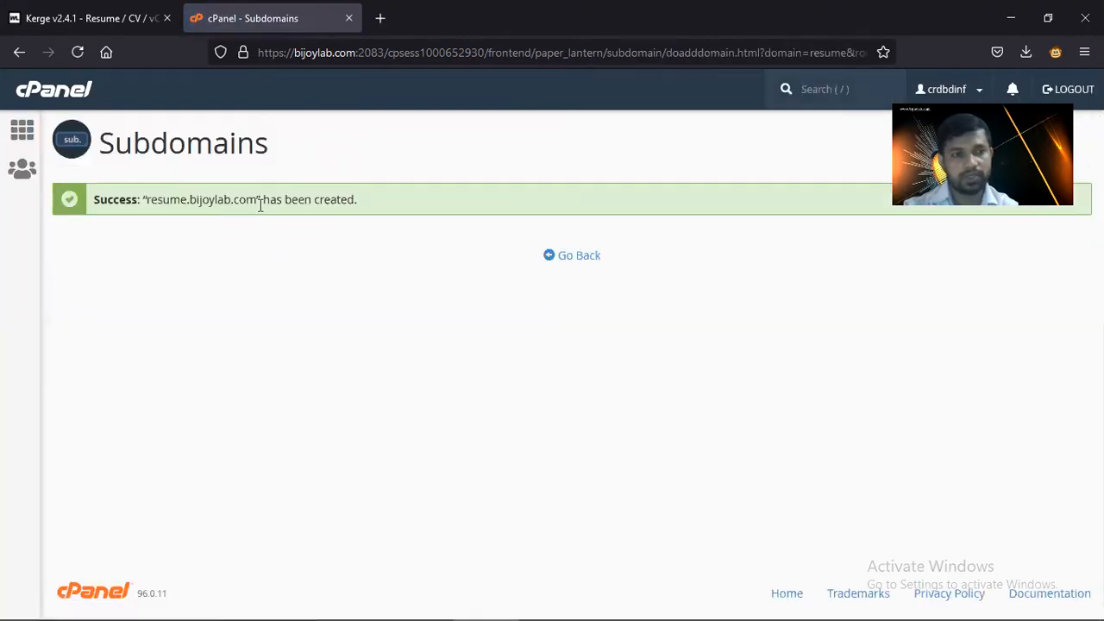
- Load resume.bijoylab.com in a new tab, then return cPanel to the Subdomains form
drag(258, 200, 143, 204)
key(ctrl+c)
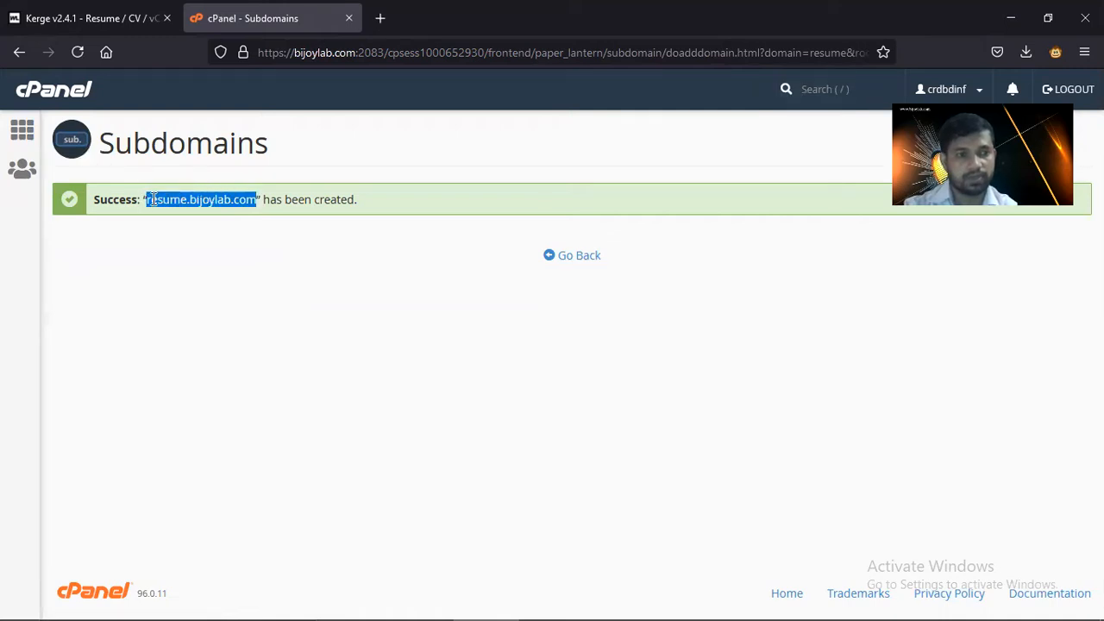
click(377, 19)
key(ctrl+v)
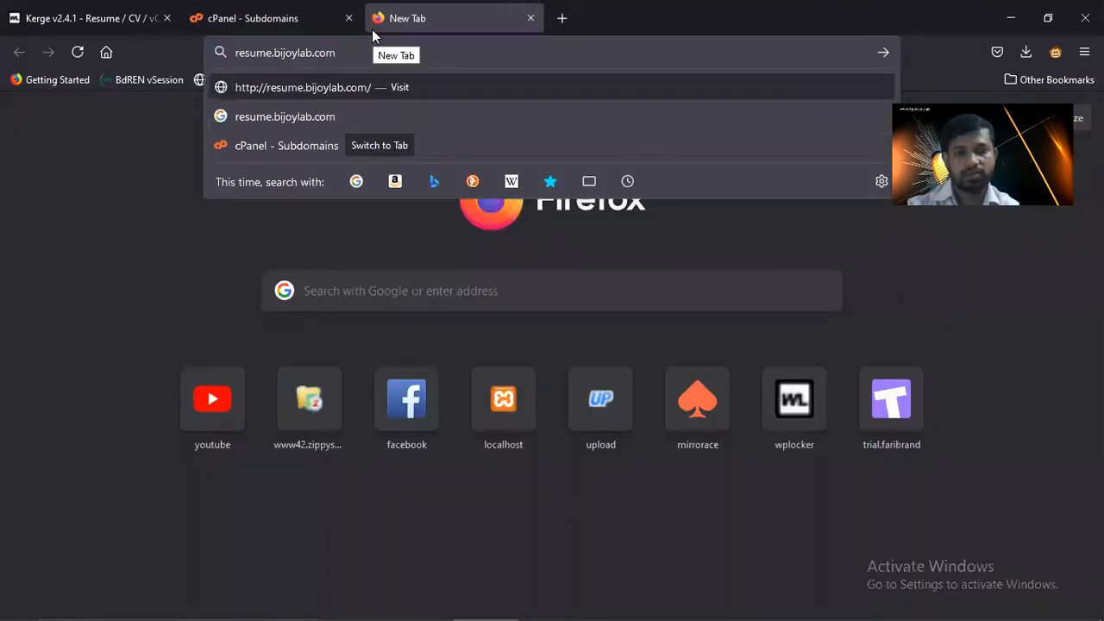
key(Return)
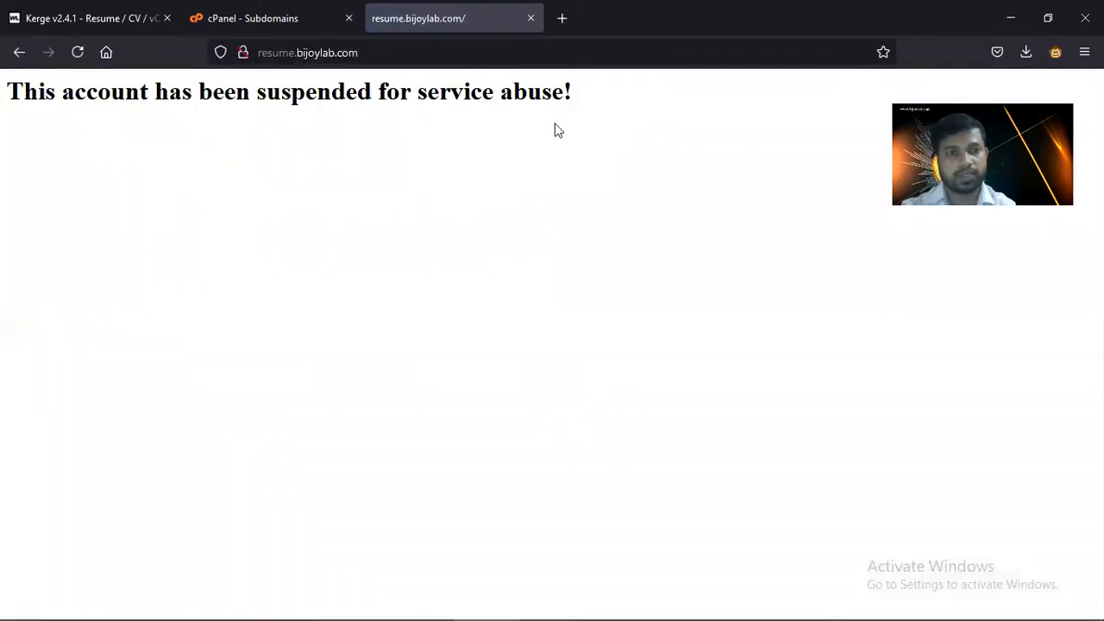
click(289, 25)
click(582, 258)
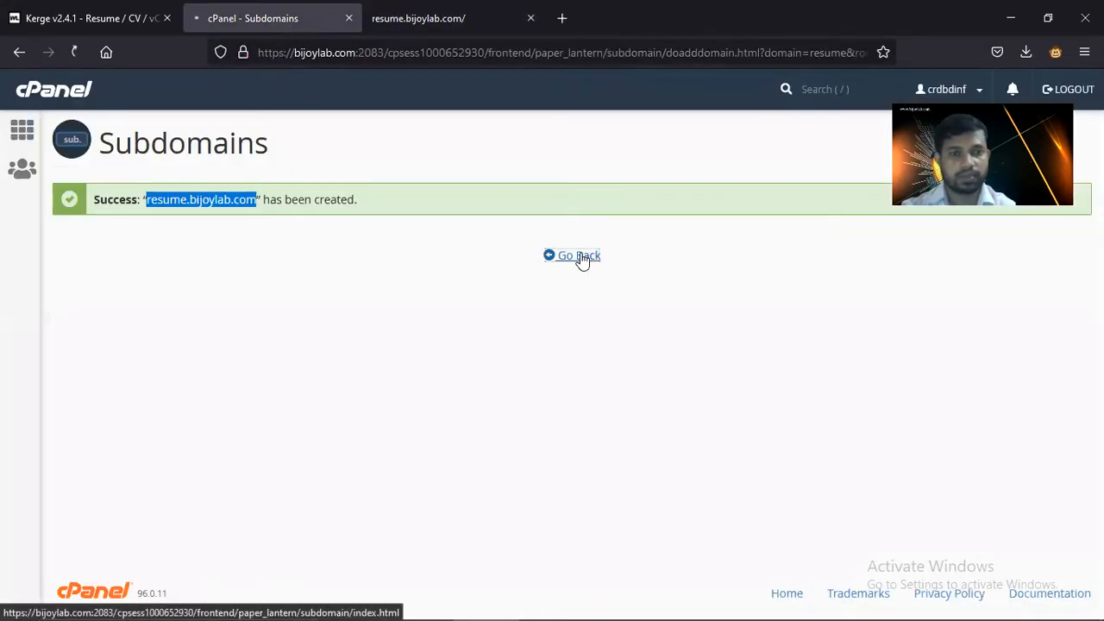
- Launch File Manager from the cPanel home page and enter the resume.bijoylab.com folder
click(22, 129)
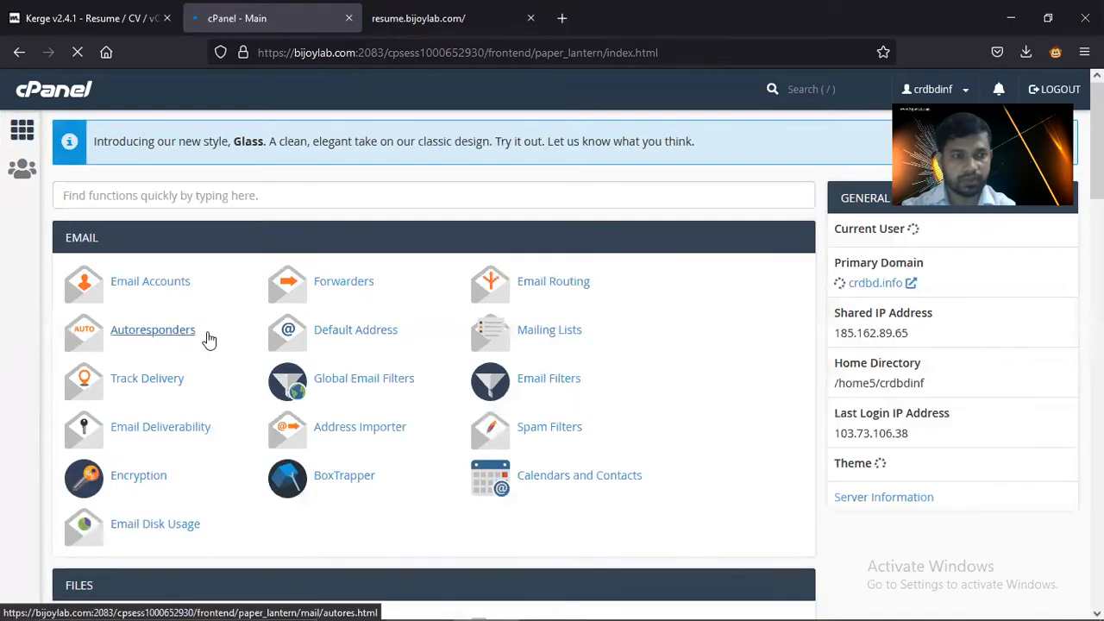
scroll(216, 338, down, 3)
scroll(231, 339, down, 1)
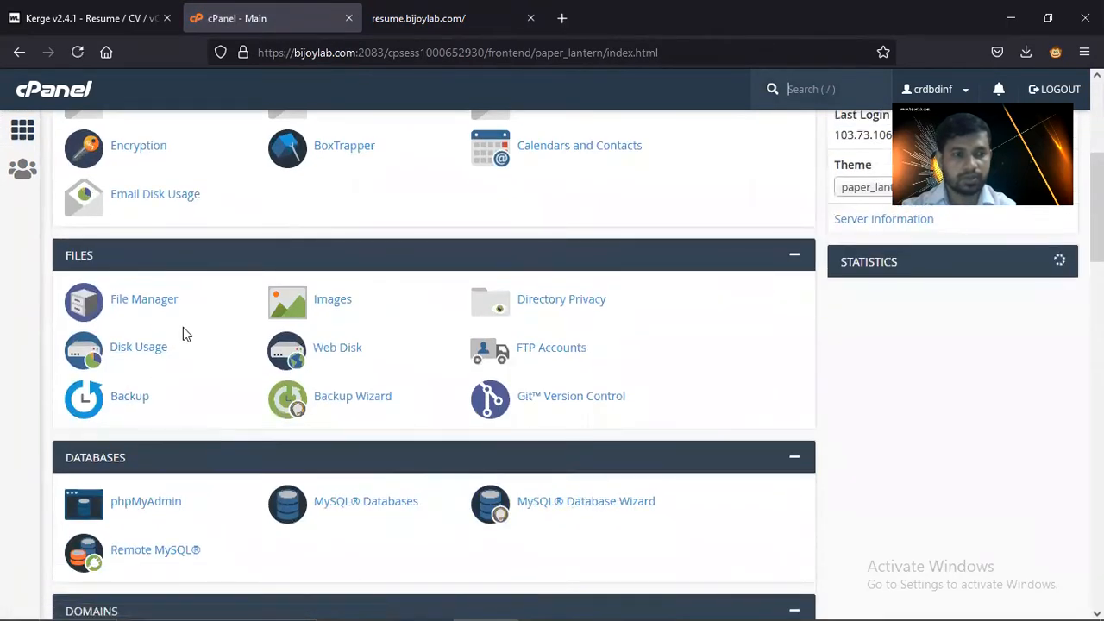
click(144, 299)
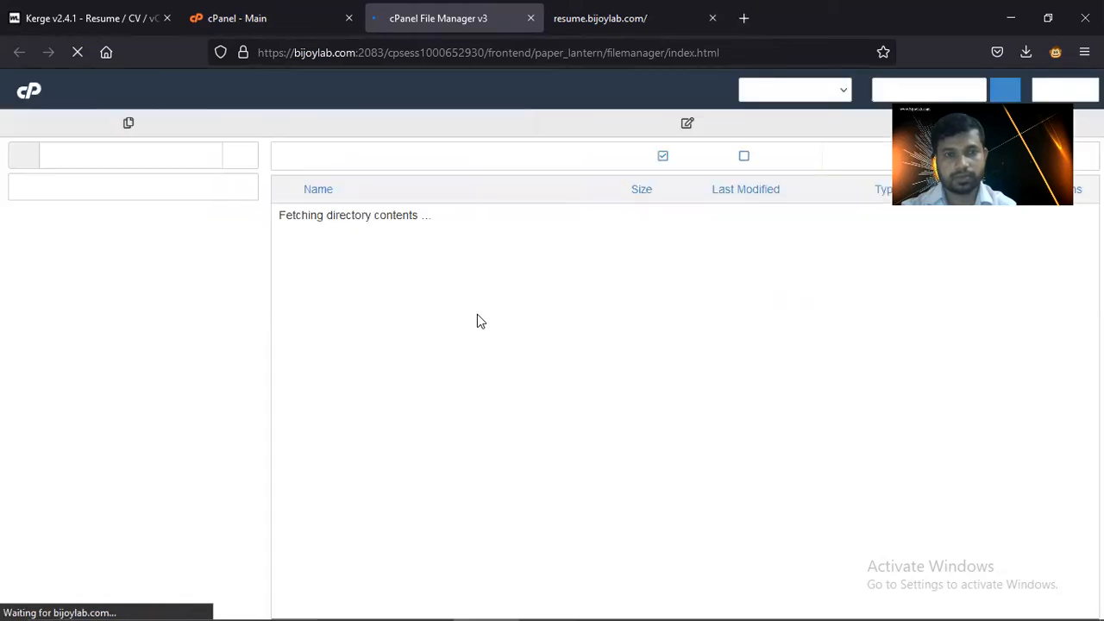
scroll(483, 321, down, 15)
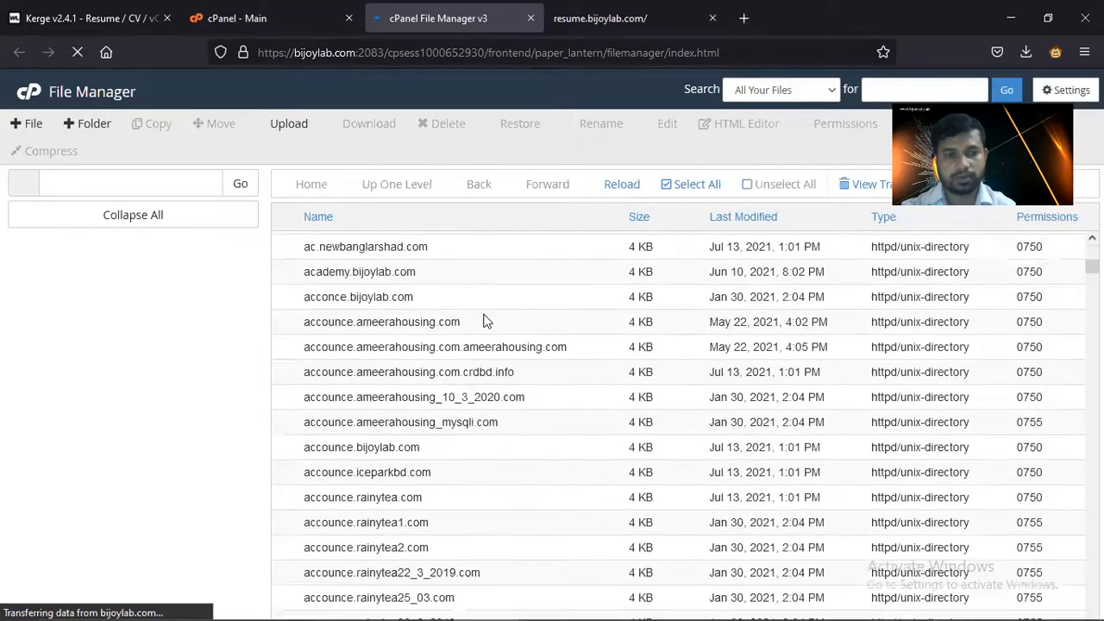
scroll(498, 417, down, 20)
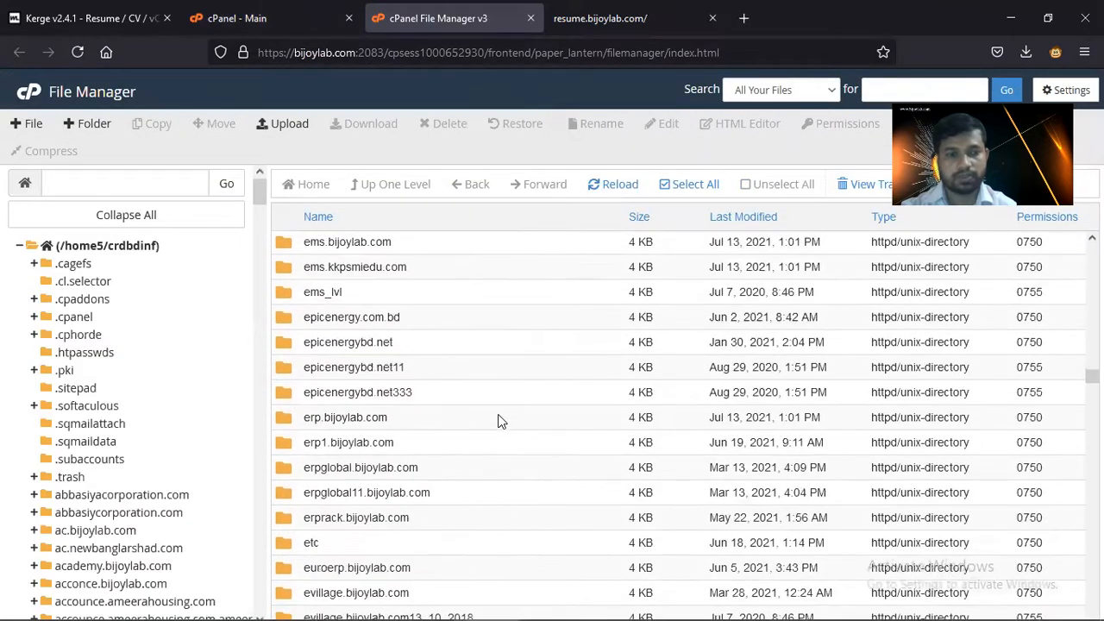
scroll(499, 422, down, 20)
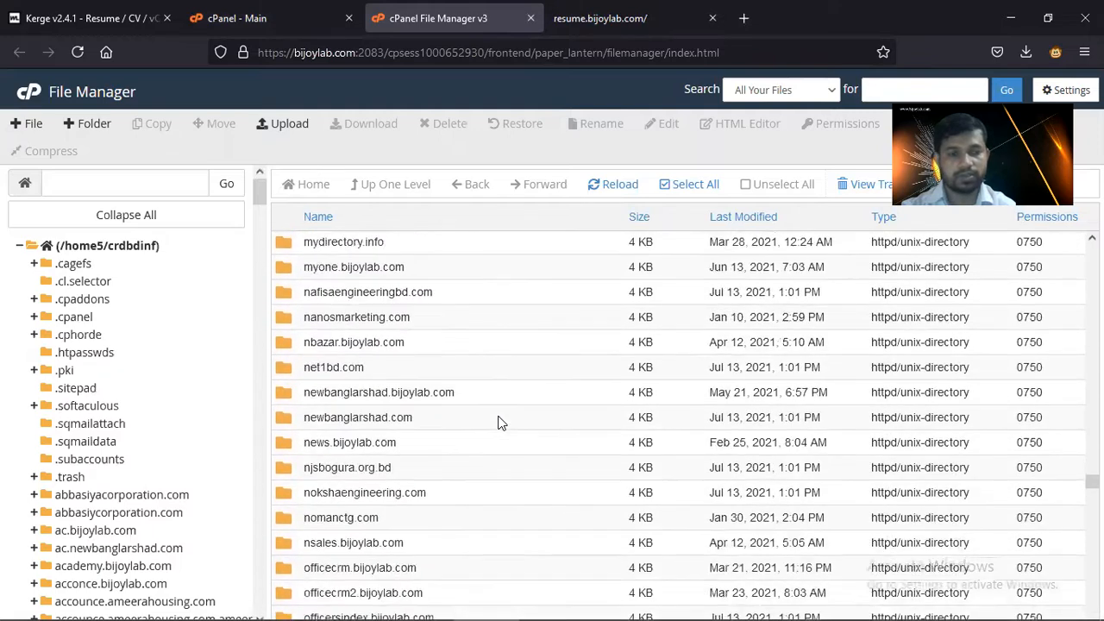
scroll(473, 473, down, 4)
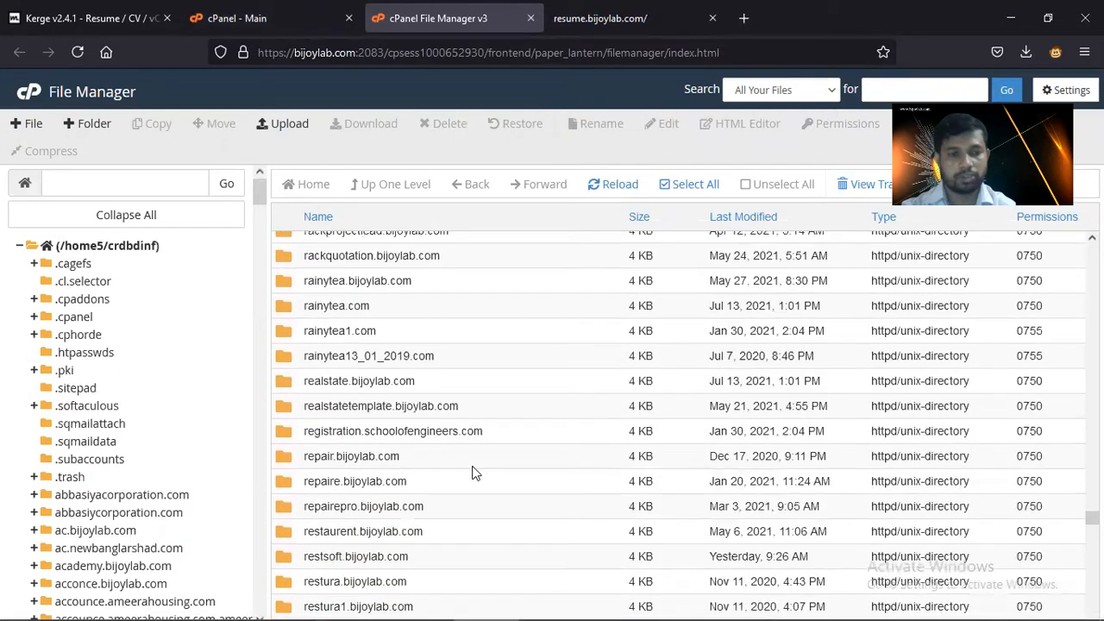
scroll(377, 531, down, 4)
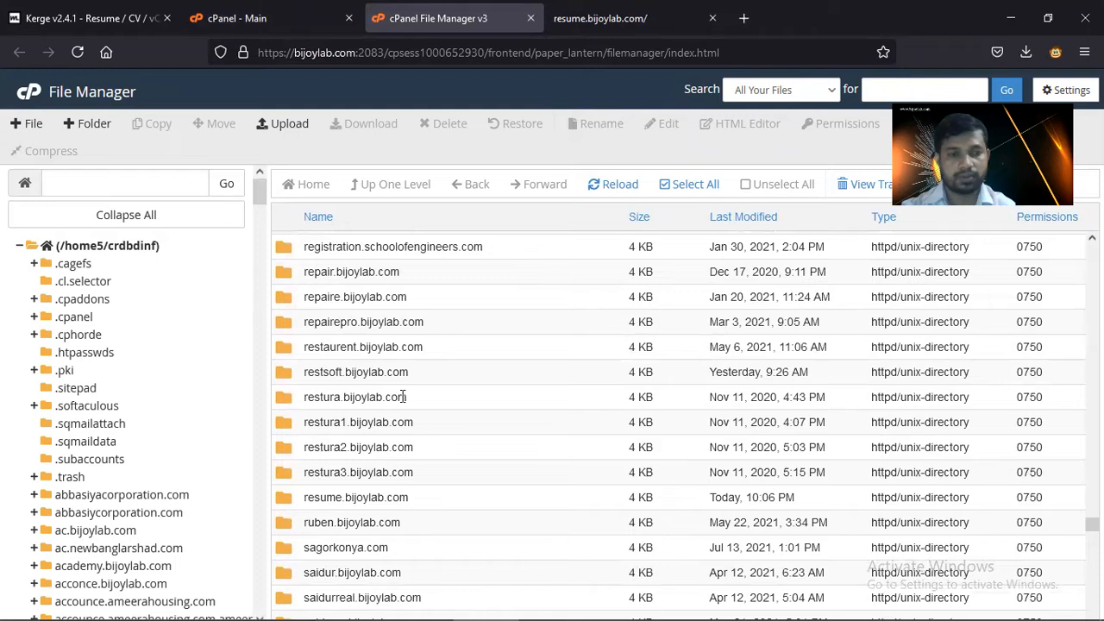
double_click(292, 500)
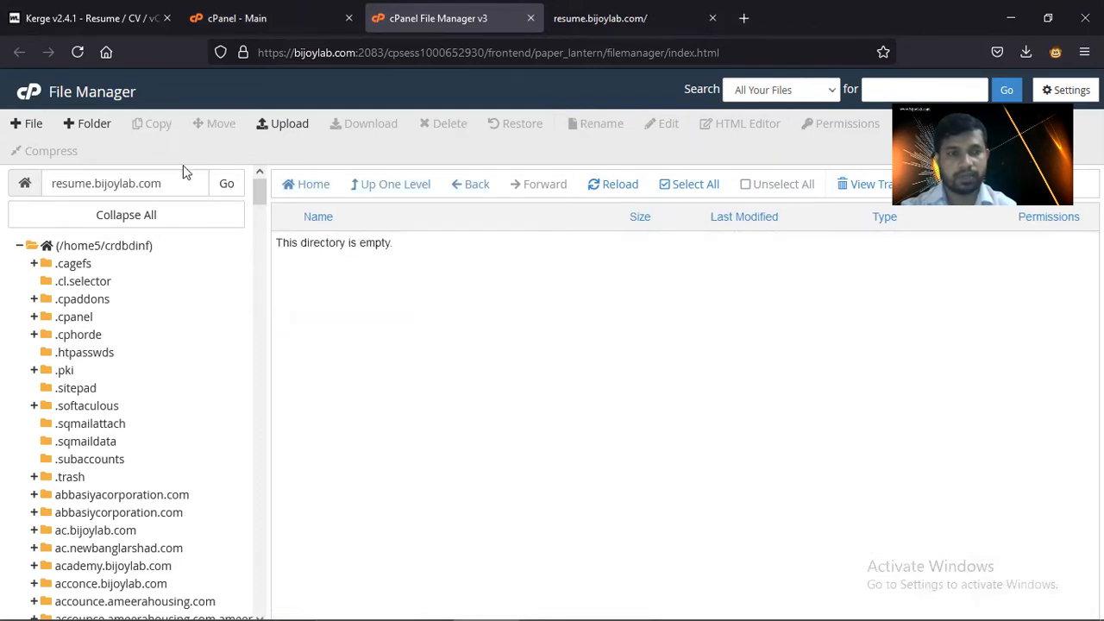
- Create a new index.php file in the folder and open it in the code editor
click(33, 124)
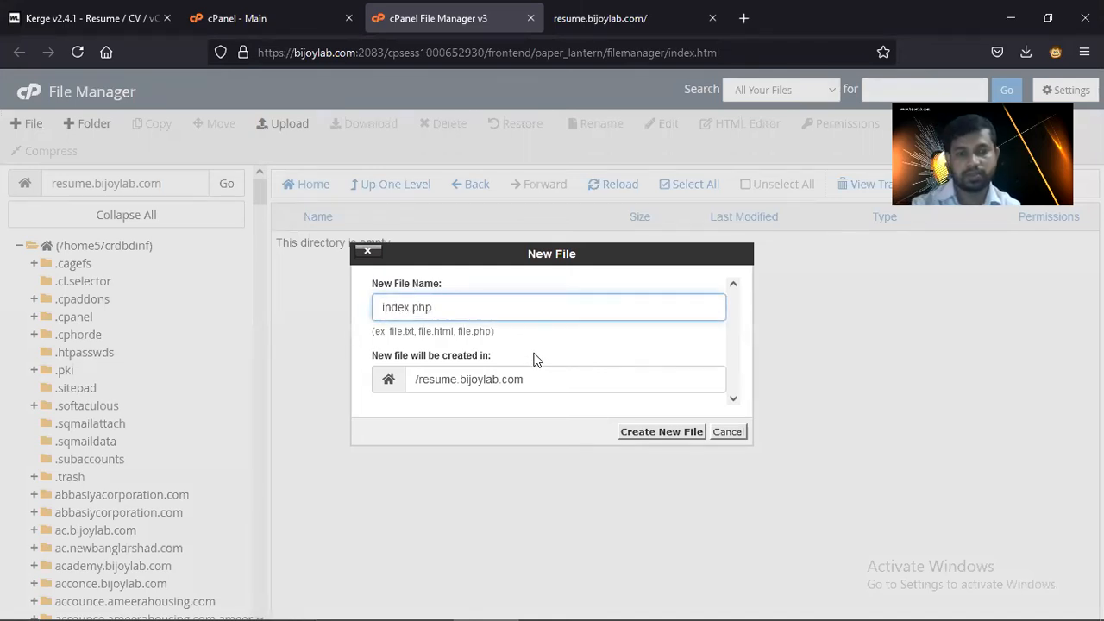
key(Return)
click(387, 237)
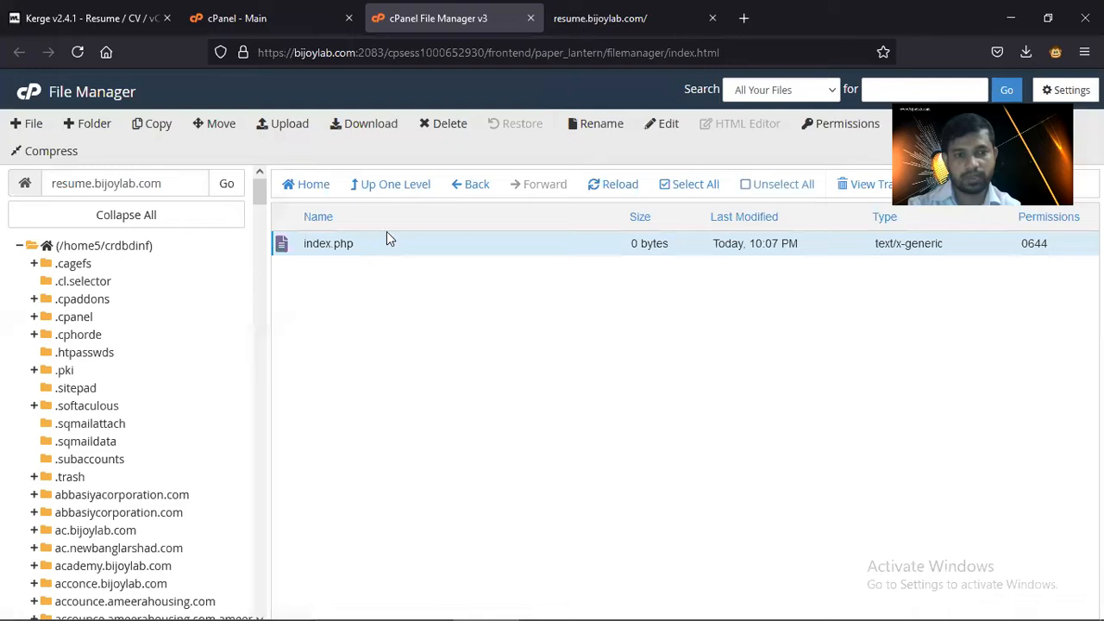
click(663, 123)
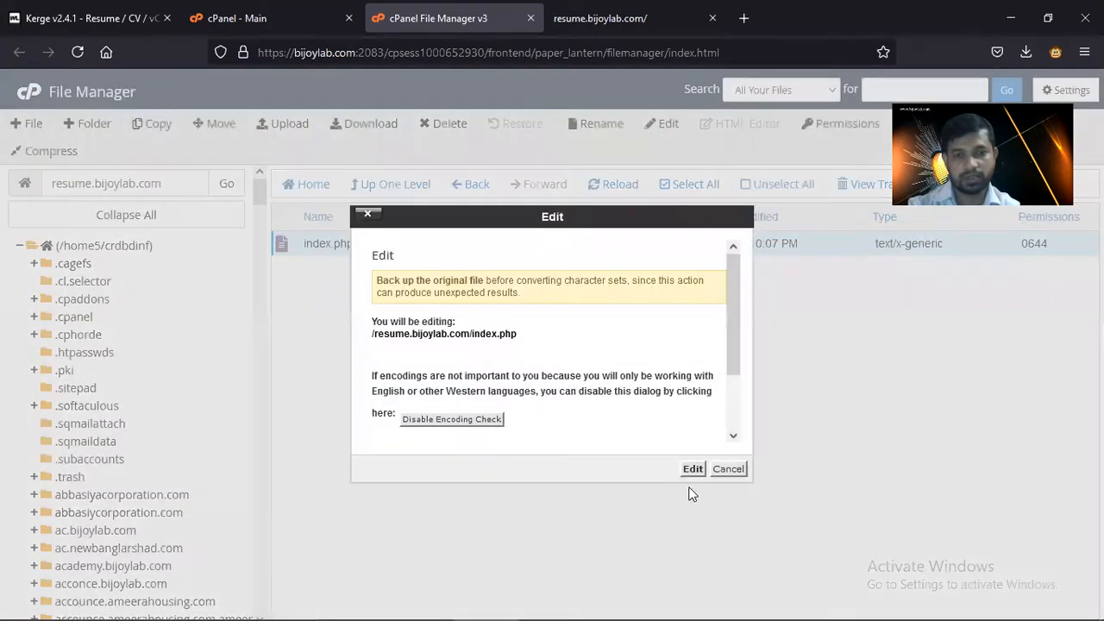
click(692, 468)
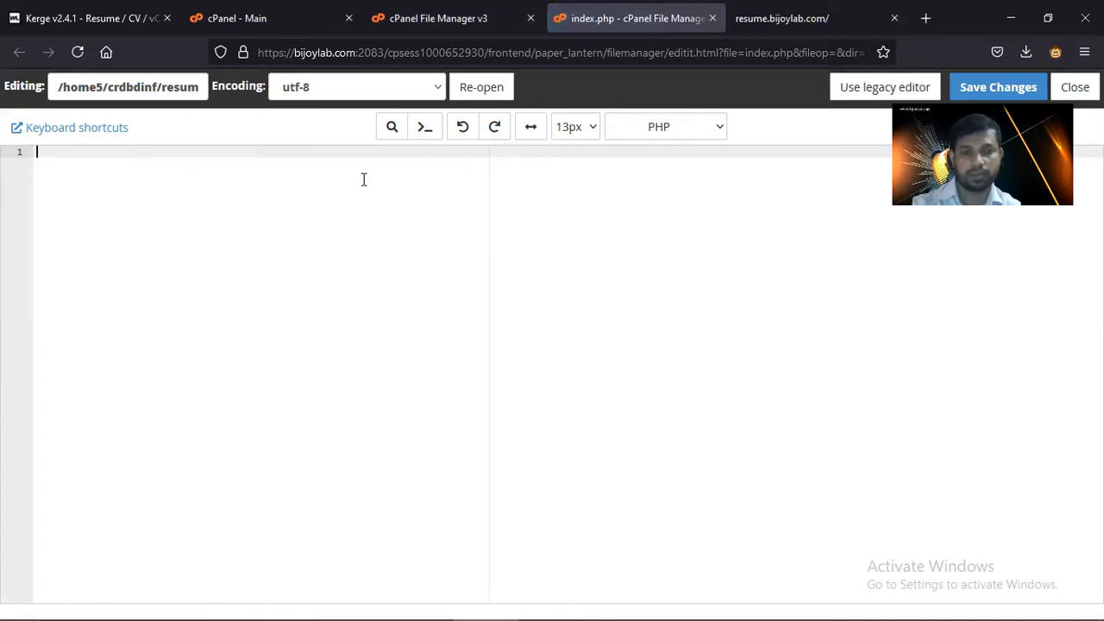
- Write <p>Hello world</p> on line 1 of index.php and save the changes
text(<?p)
key(BackSpace)
key(BackSpace)
key(BackSpace)
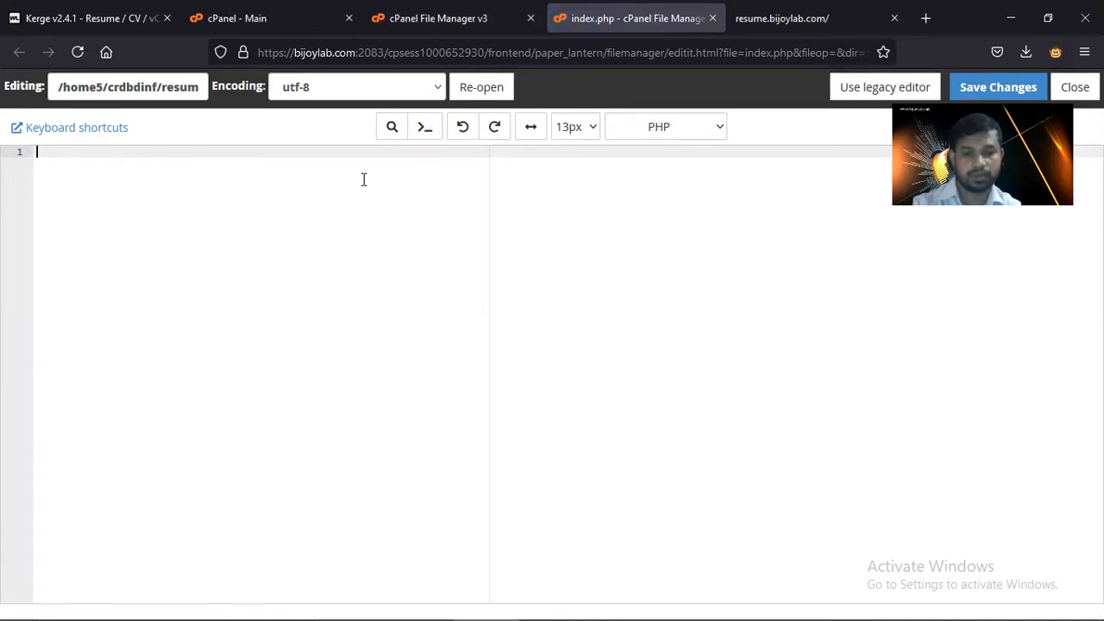
text(<p)
text(>)
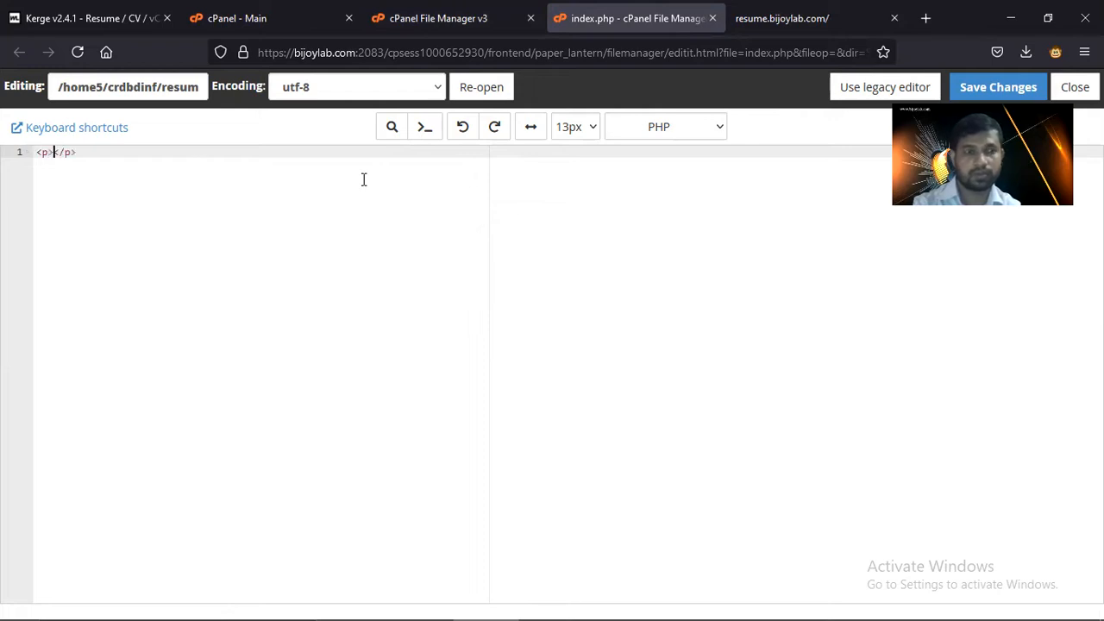
text(Hello world)
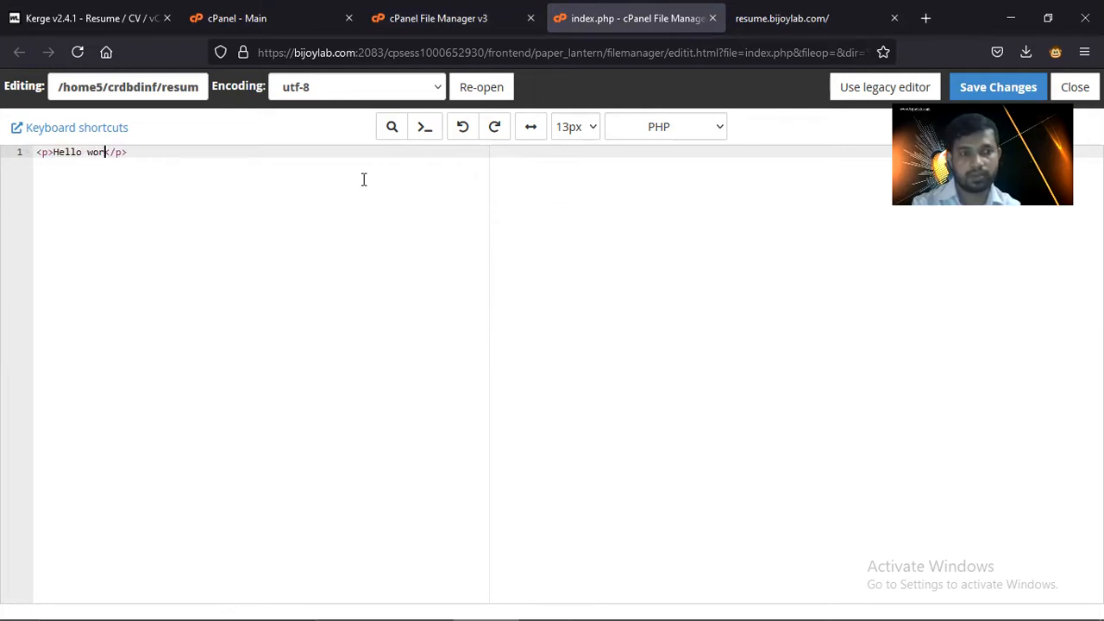
key(BackSpace)
key(BackSpace)
text(ld)
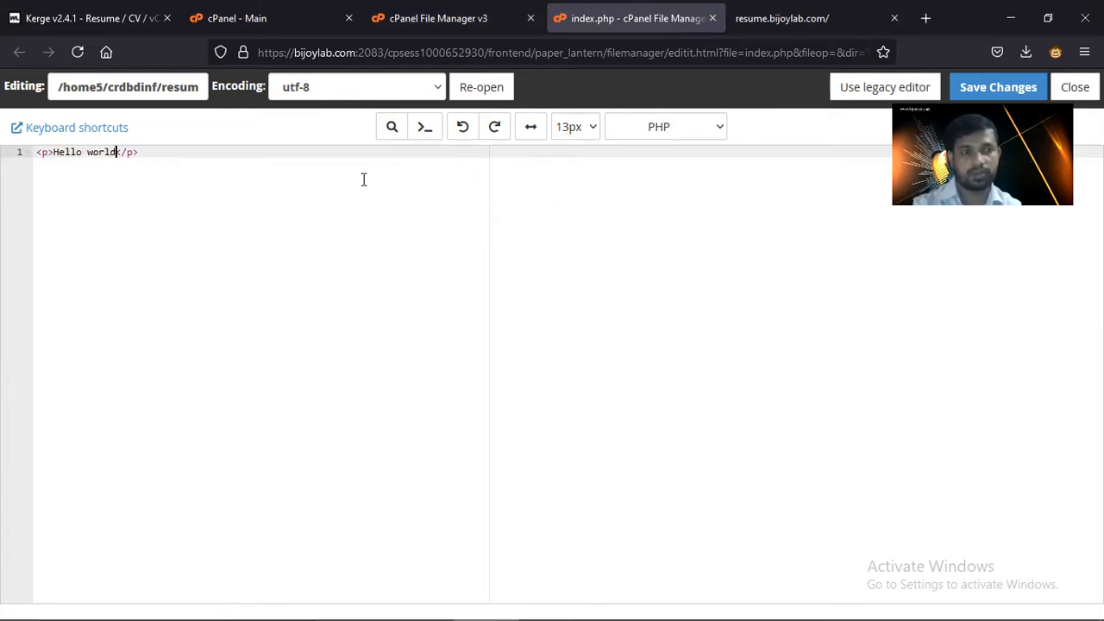
click(982, 90)
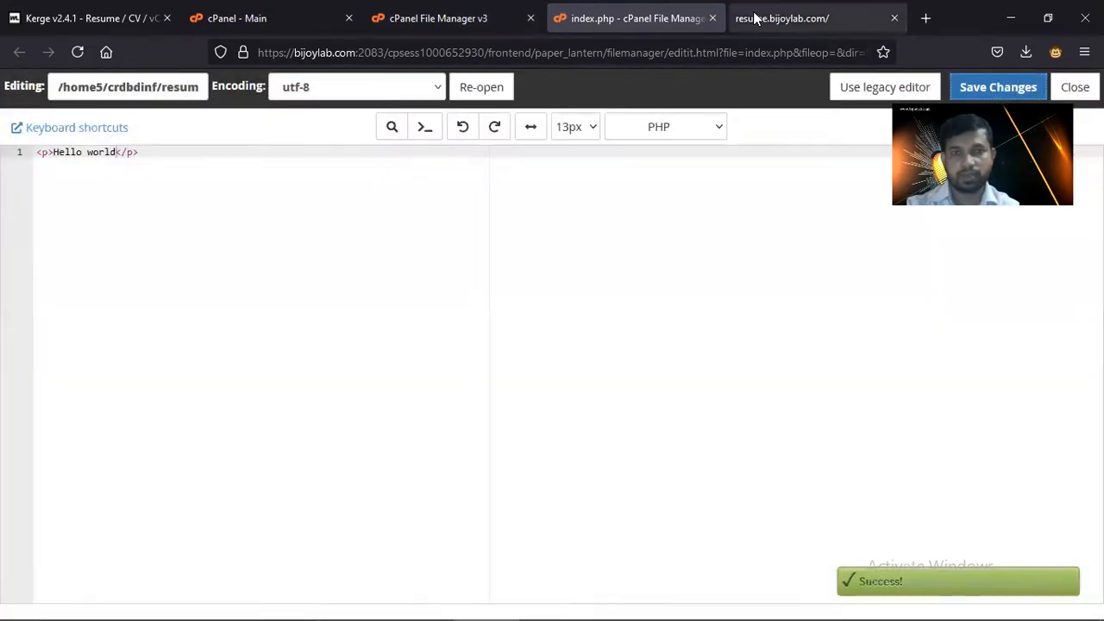
- Reload the resume.bijoylab.com tab so it shows Hello world, and open a blank tab
click(754, 18)
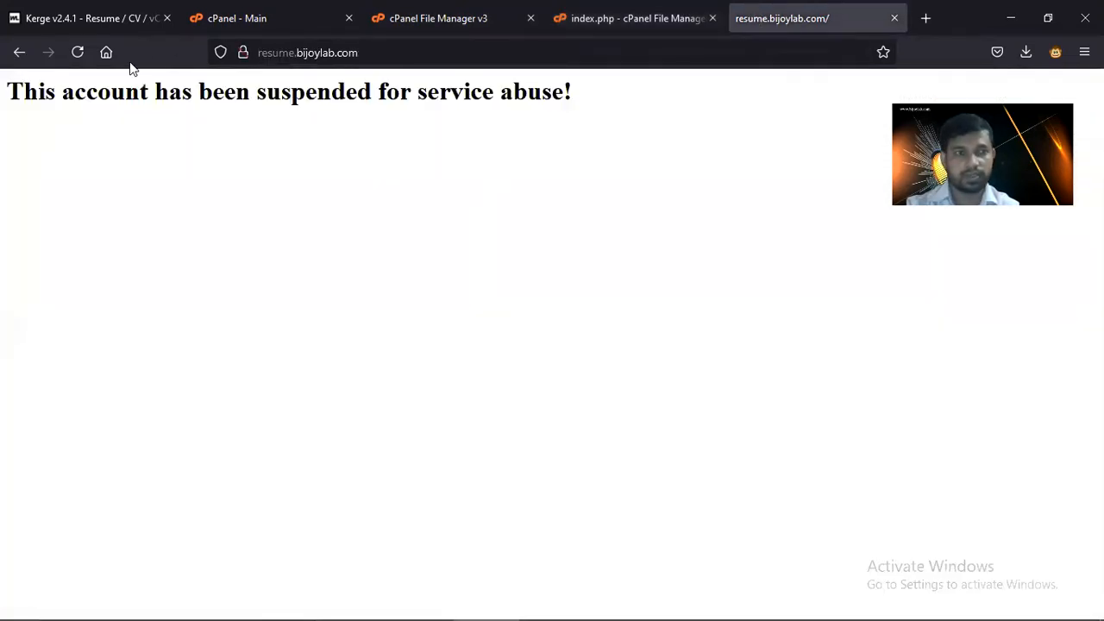
click(79, 52)
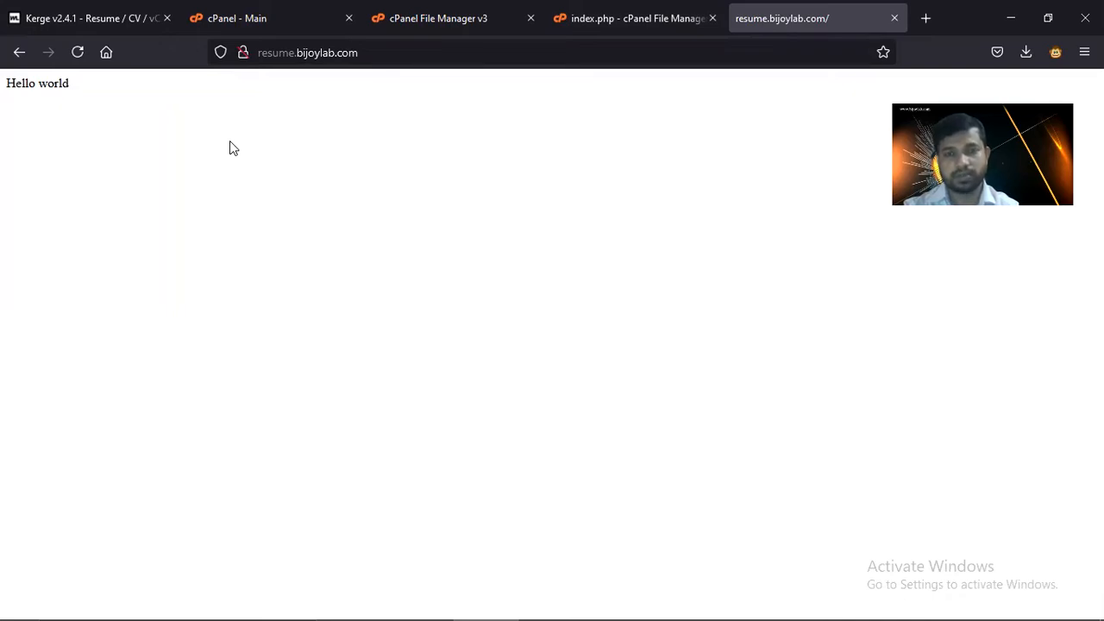
click(924, 19)
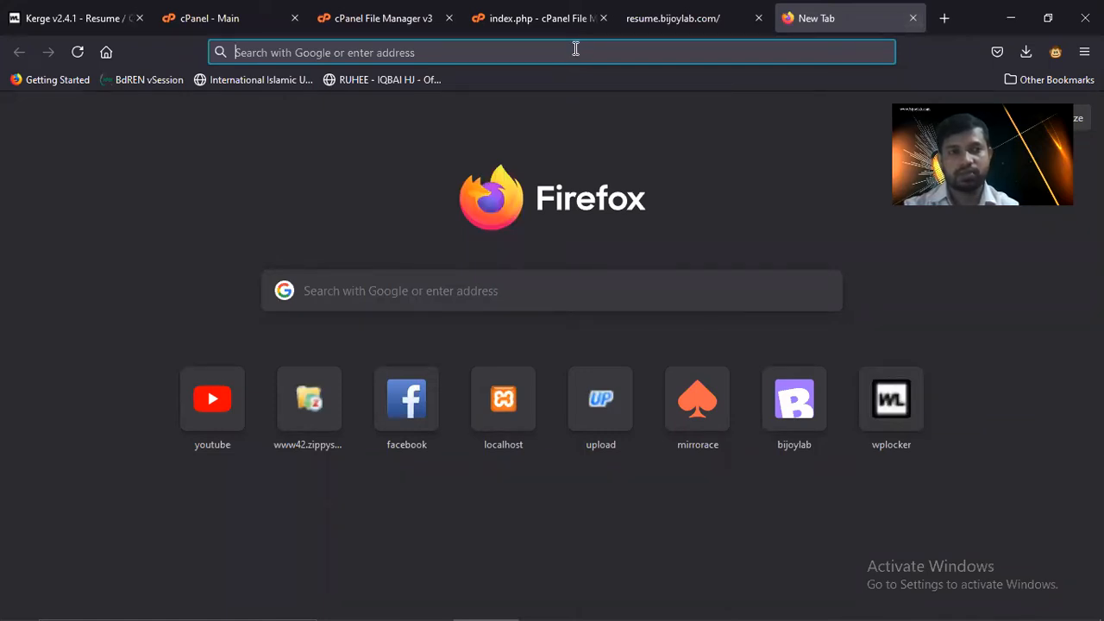
- Search Google for wordpress
text(wor)
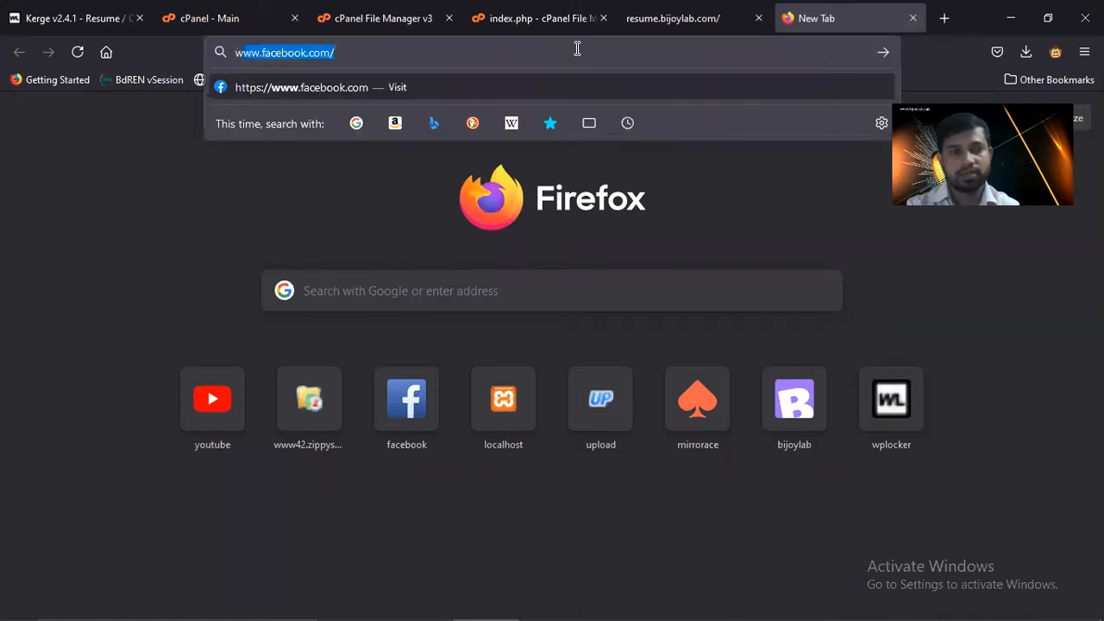
text(dpress)
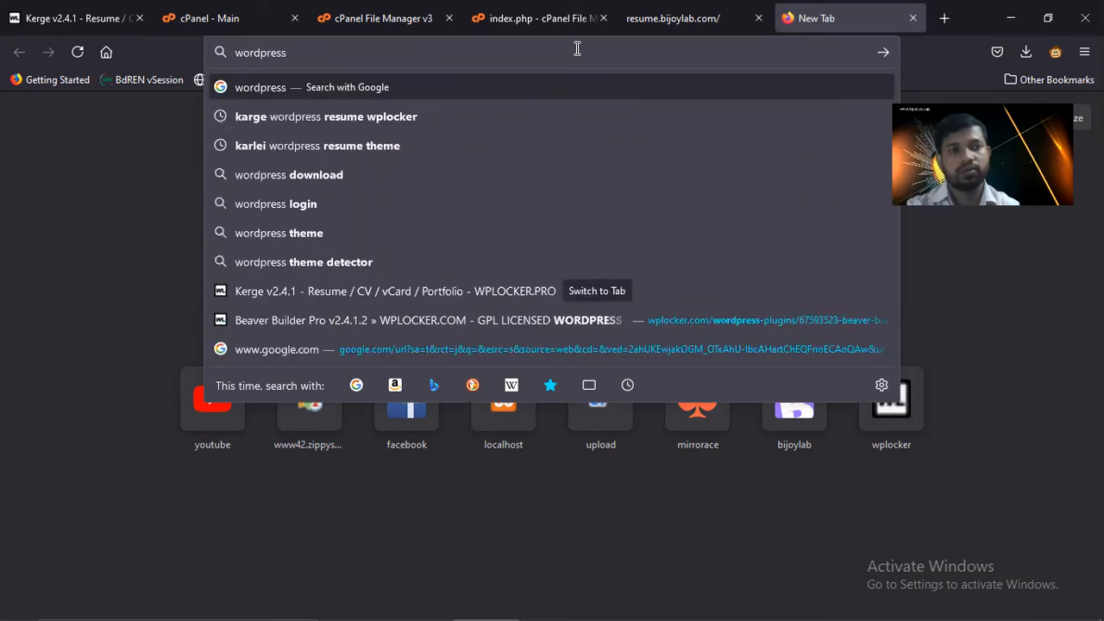
key(Return)
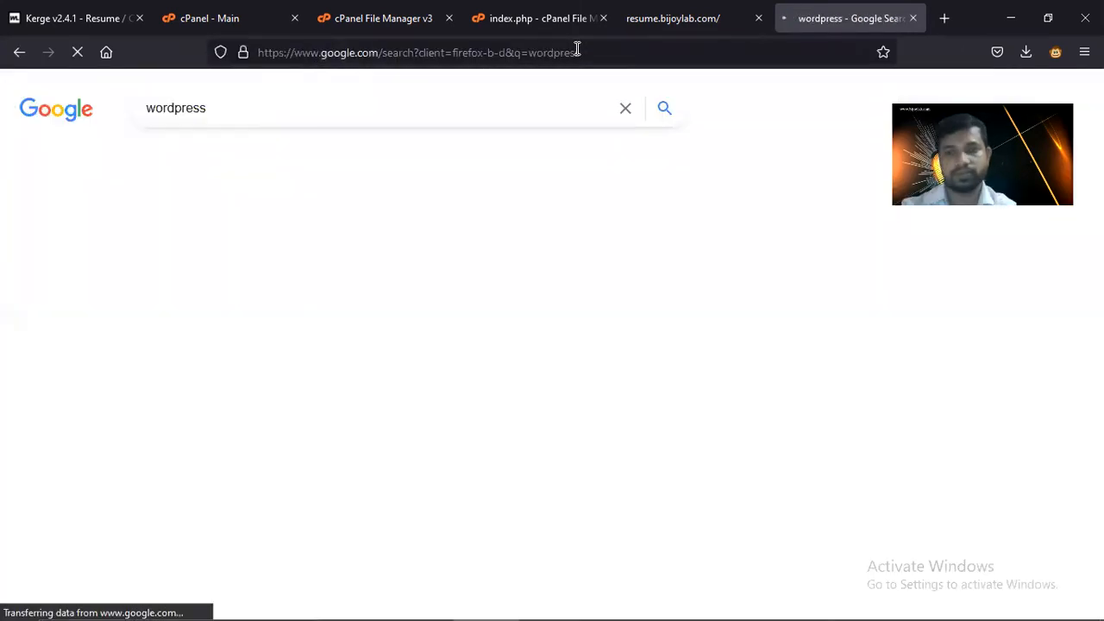
scroll(412, 245, down, 3)
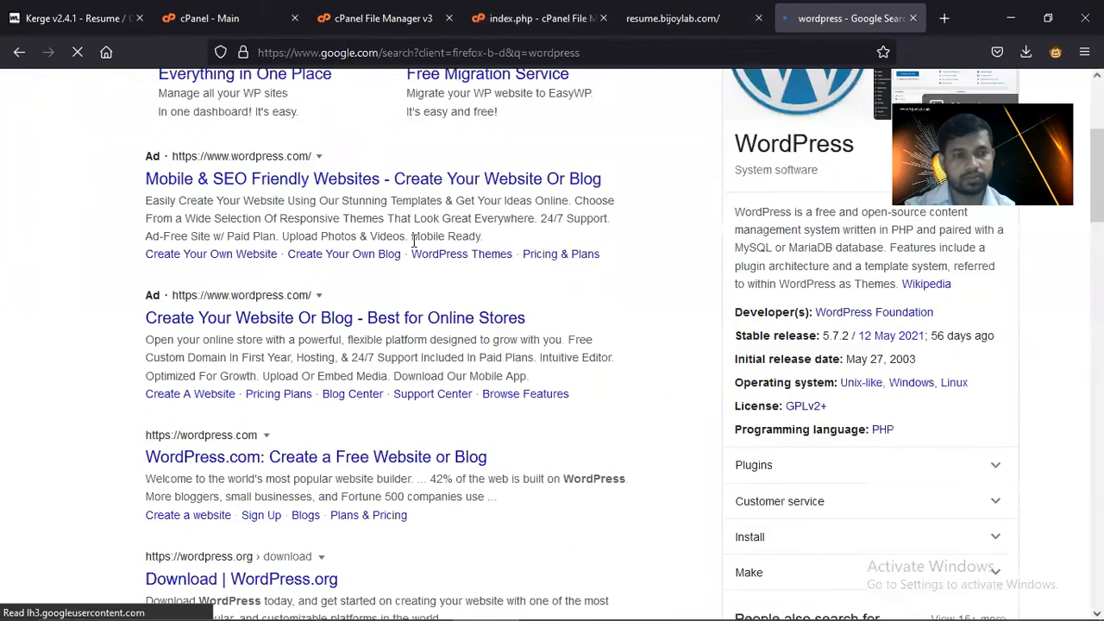
- Open the WordPress ad, WordPress.com and WordPress.org download results in new tabs, viewing WordPress.com
right_click(347, 326)
click(425, 341)
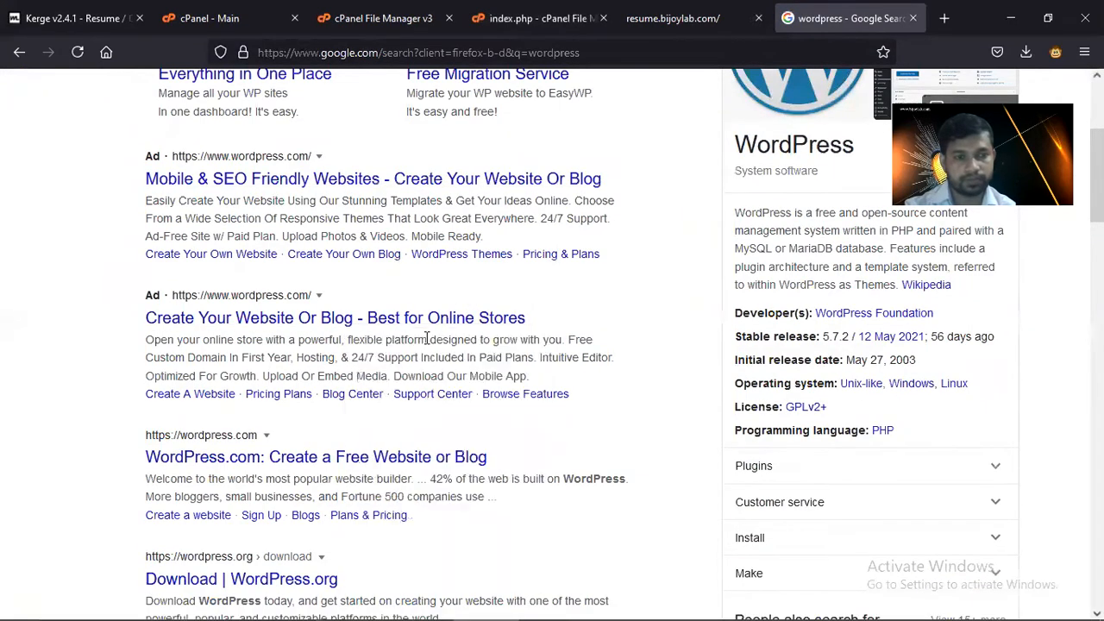
right_click(353, 458)
click(446, 200)
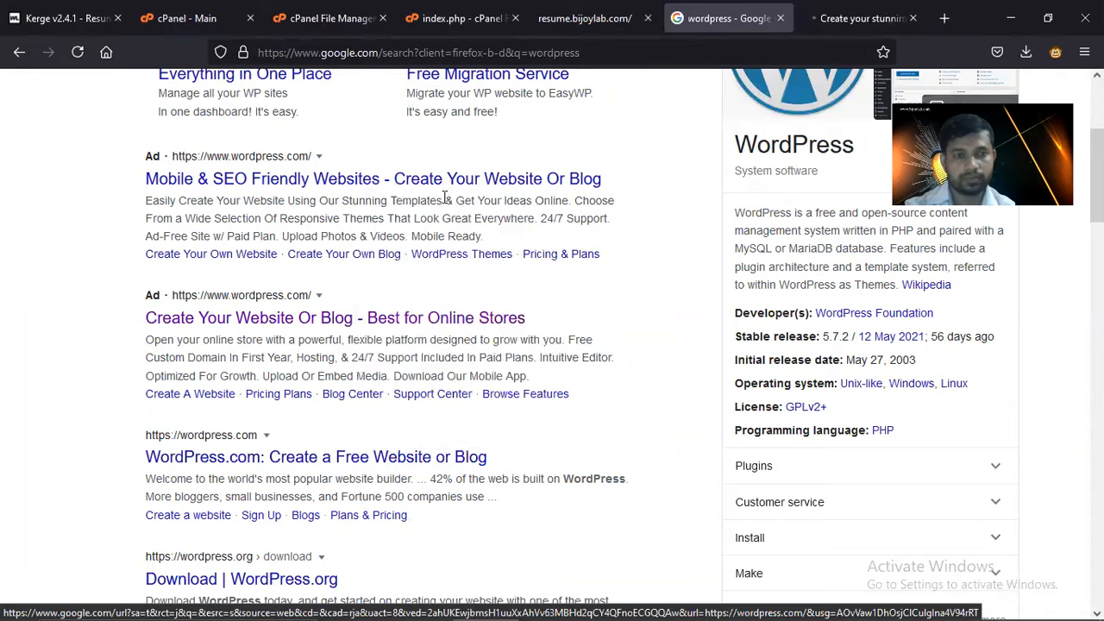
right_click(271, 576)
click(380, 325)
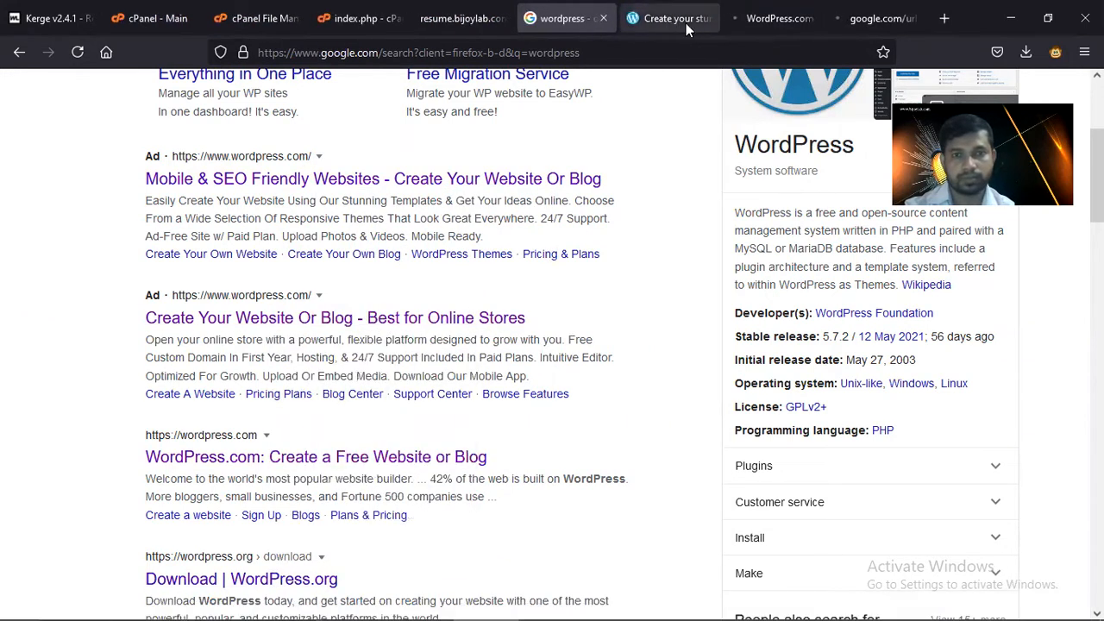
click(685, 22)
click(708, 19)
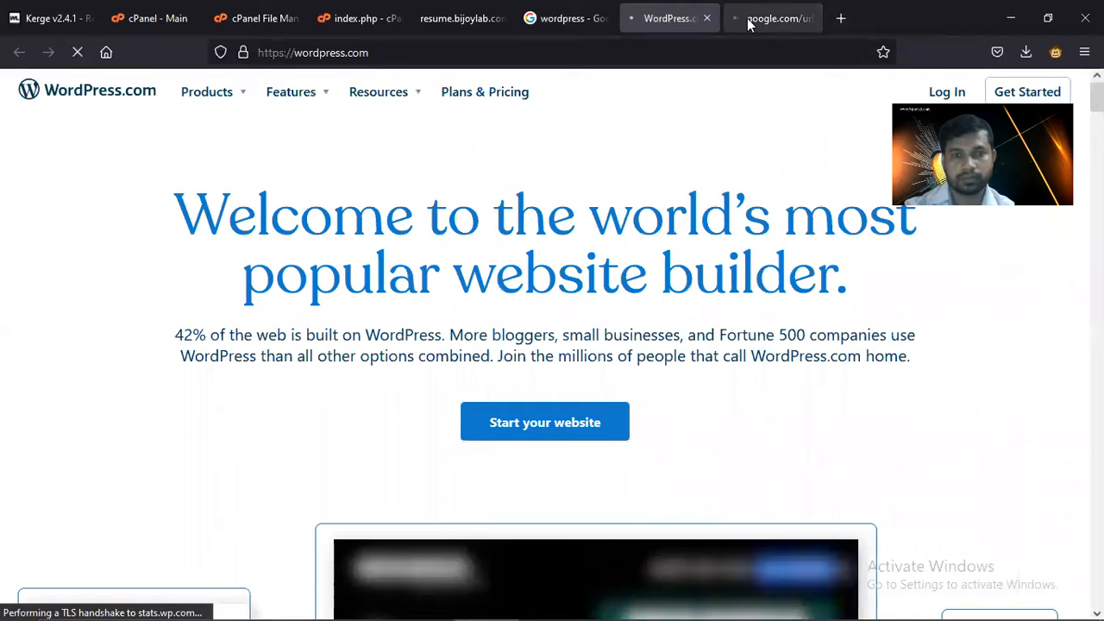
- Start the WordPress 5.7.2 zip download from WordPress.org's download and install section
click(748, 22)
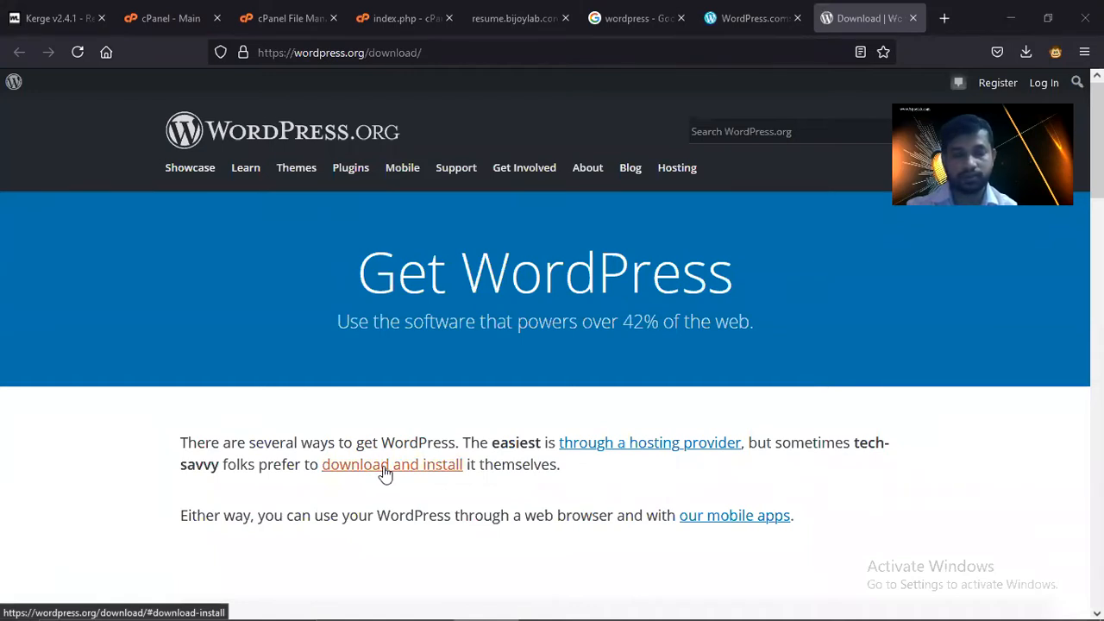
click(435, 471)
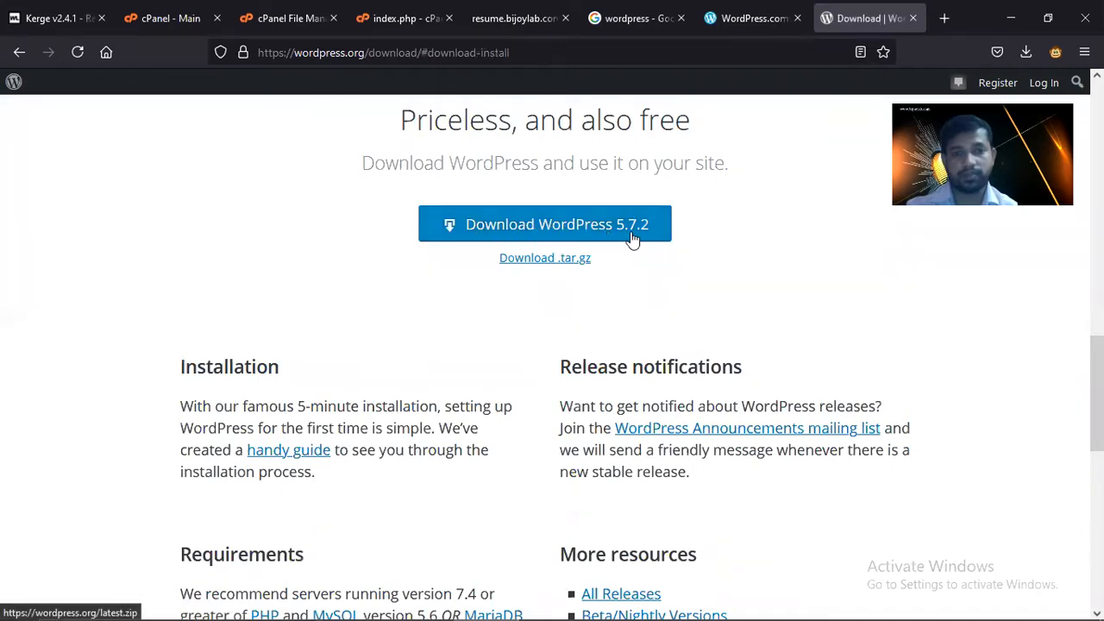
click(633, 237)
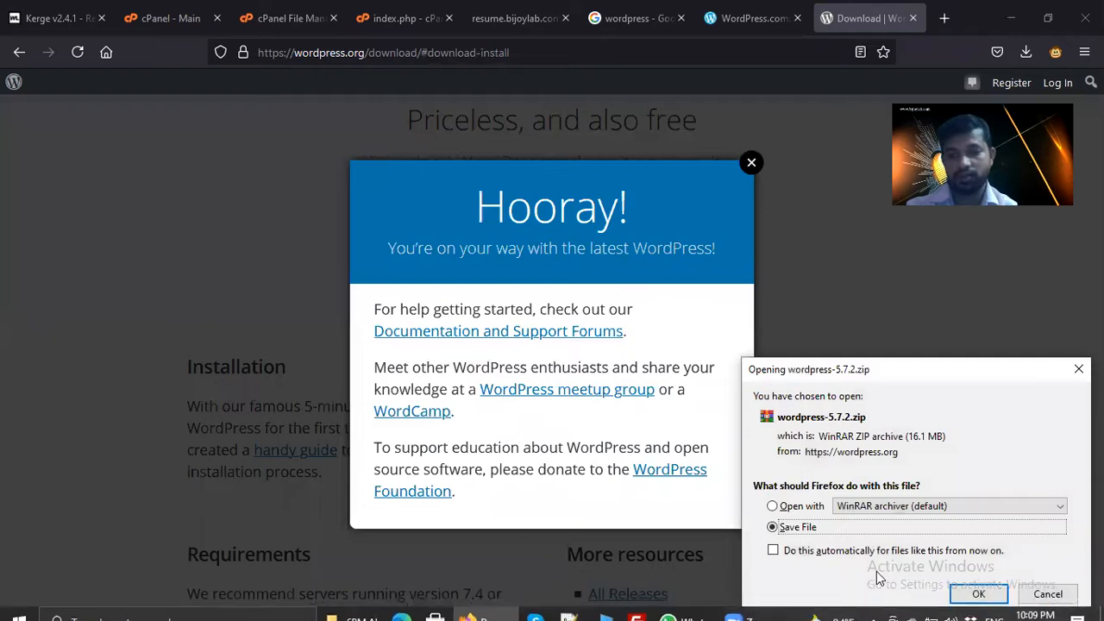
- Save wordpress-5.7.2.zip to disk, dismiss the Hooray pop-up, and check the download progress
click(979, 593)
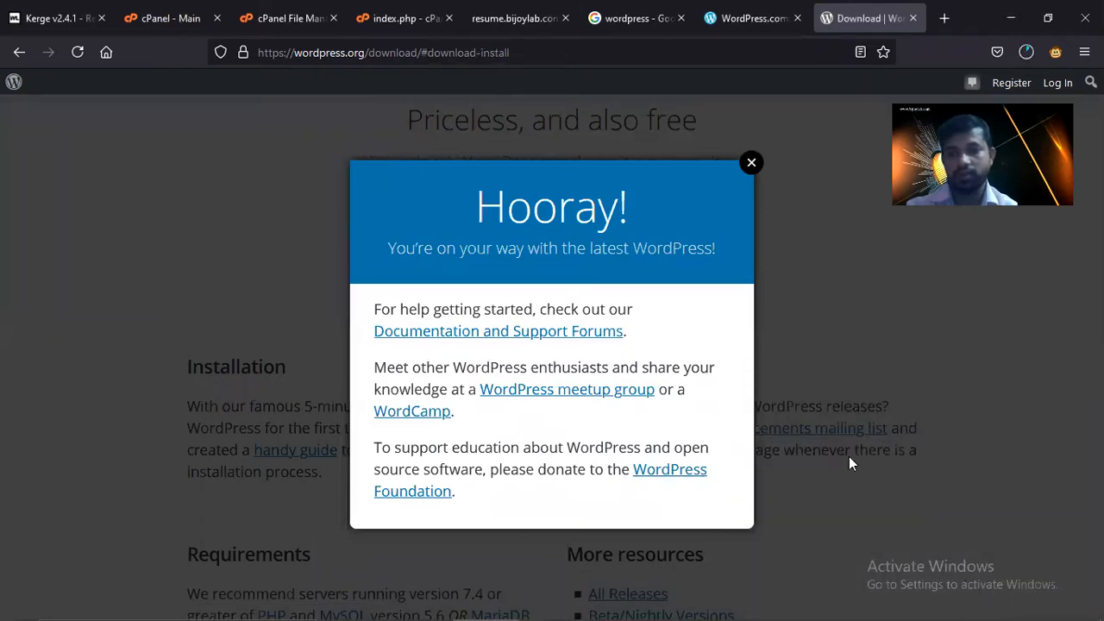
click(750, 163)
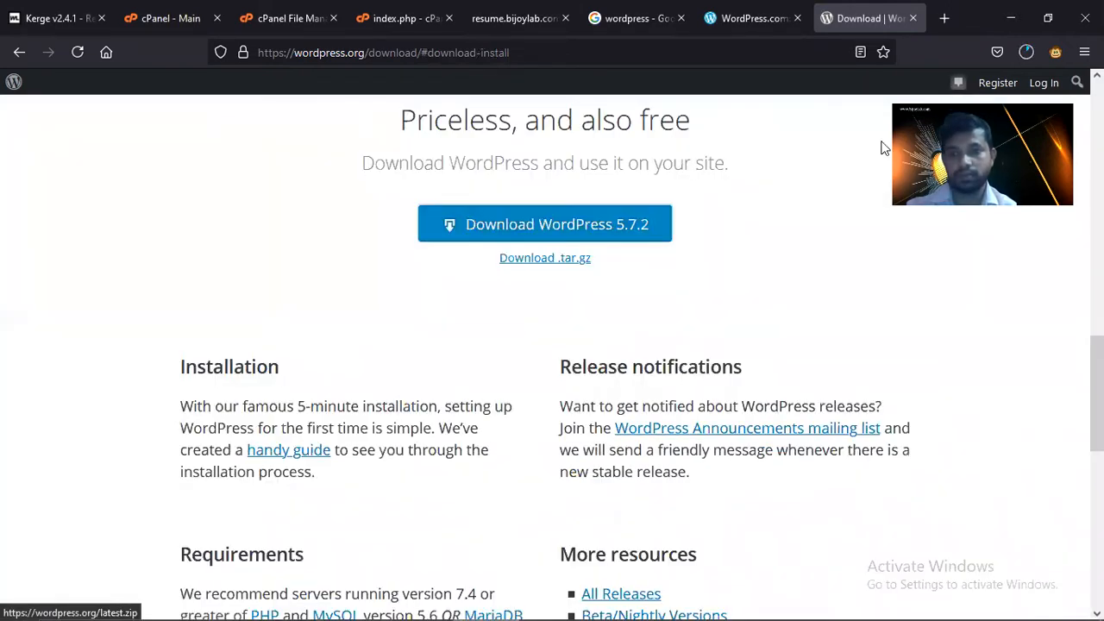
click(1025, 52)
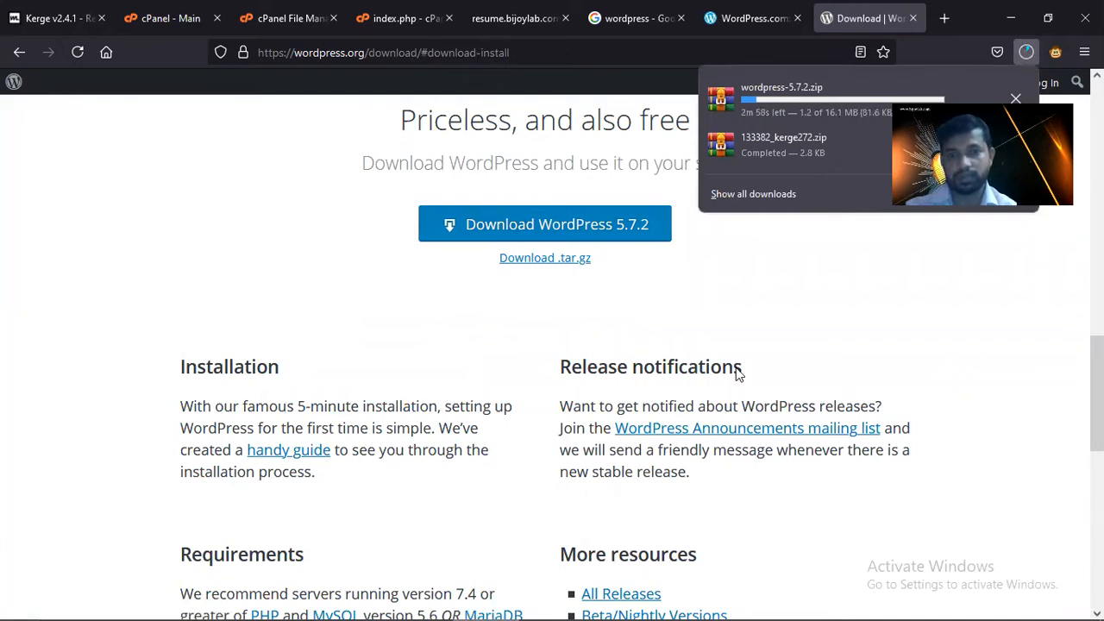
click(854, 480)
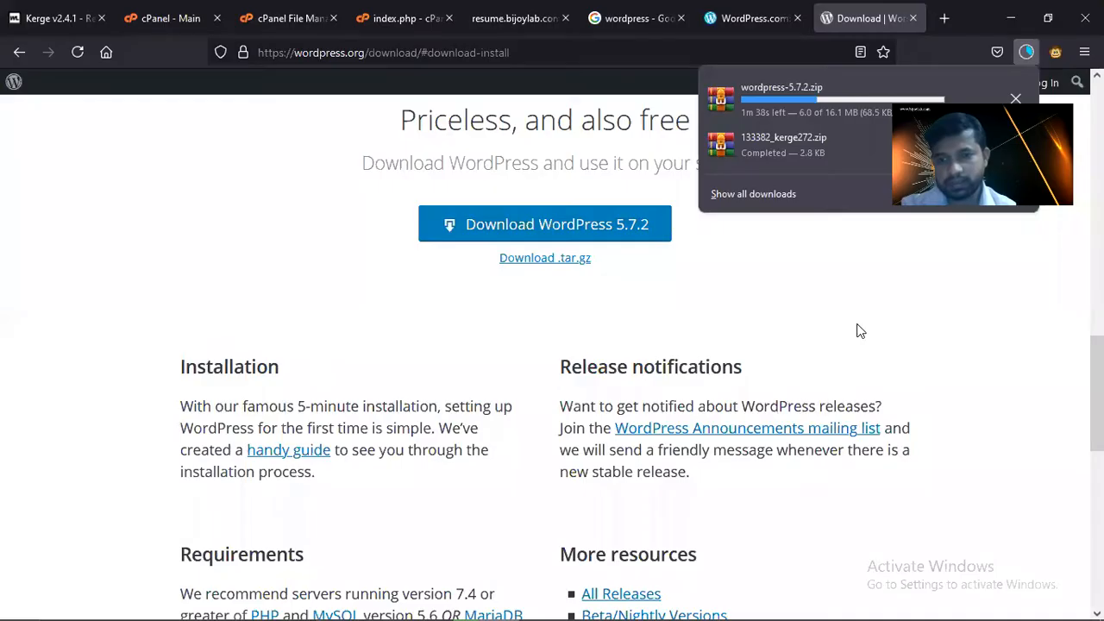
click(859, 330)
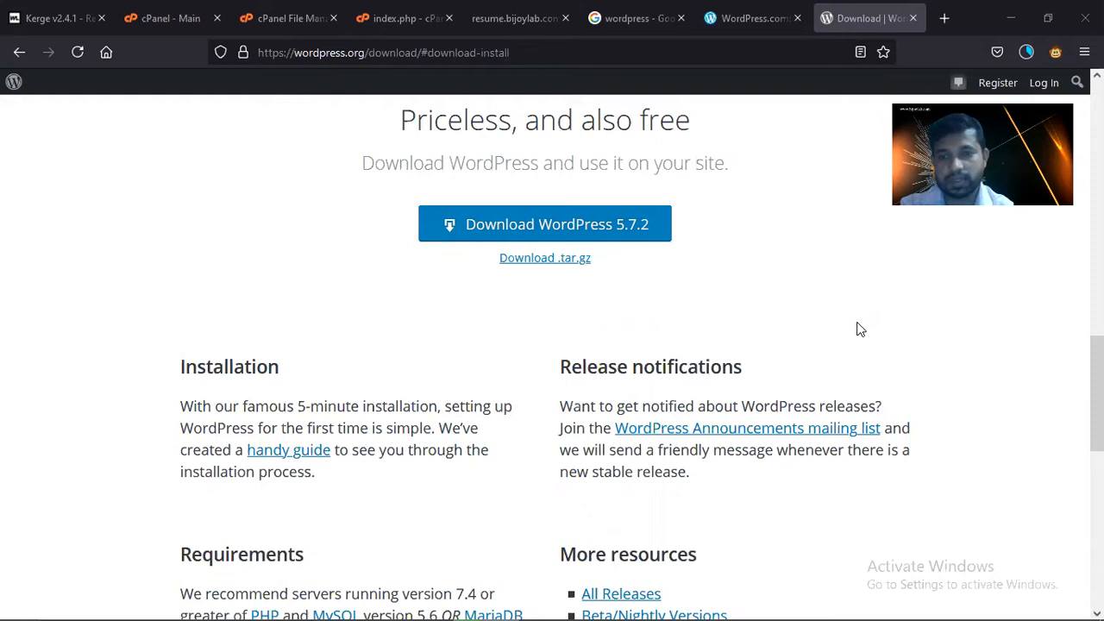
- Check the WordPress download's progress, then open MySQL Databases and focus the New Database field
click(275, 22)
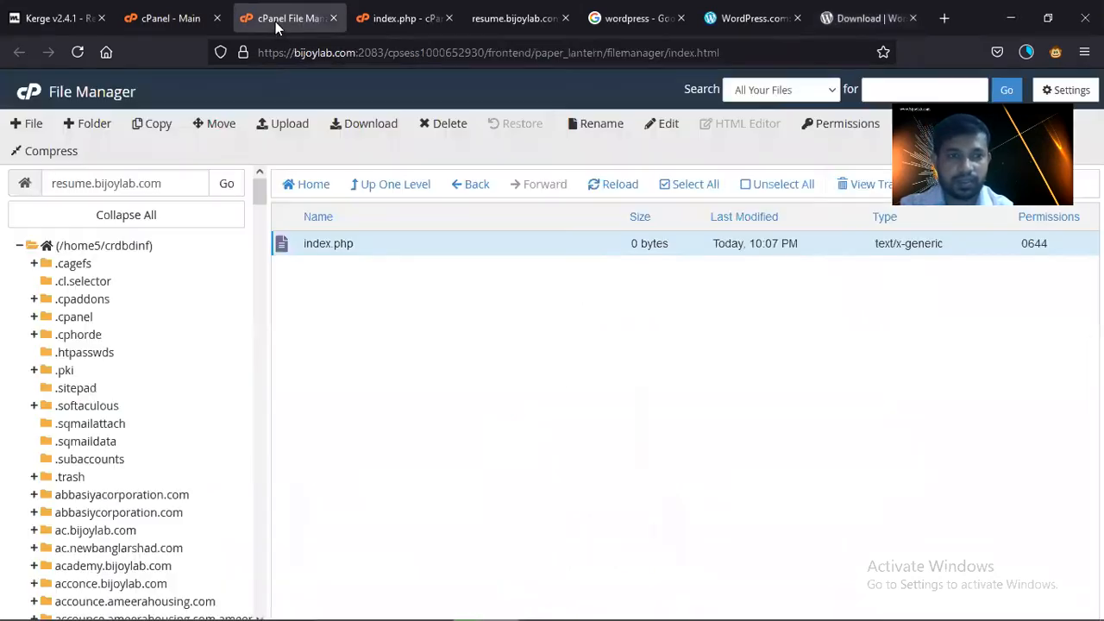
click(1025, 52)
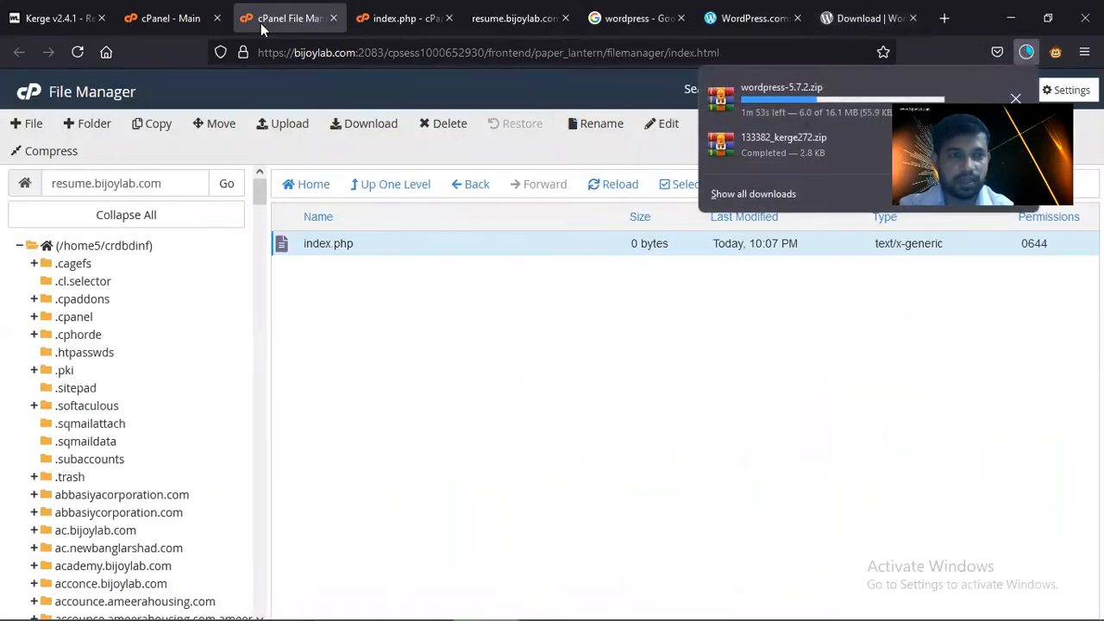
click(179, 21)
scroll(317, 289, down, 3)
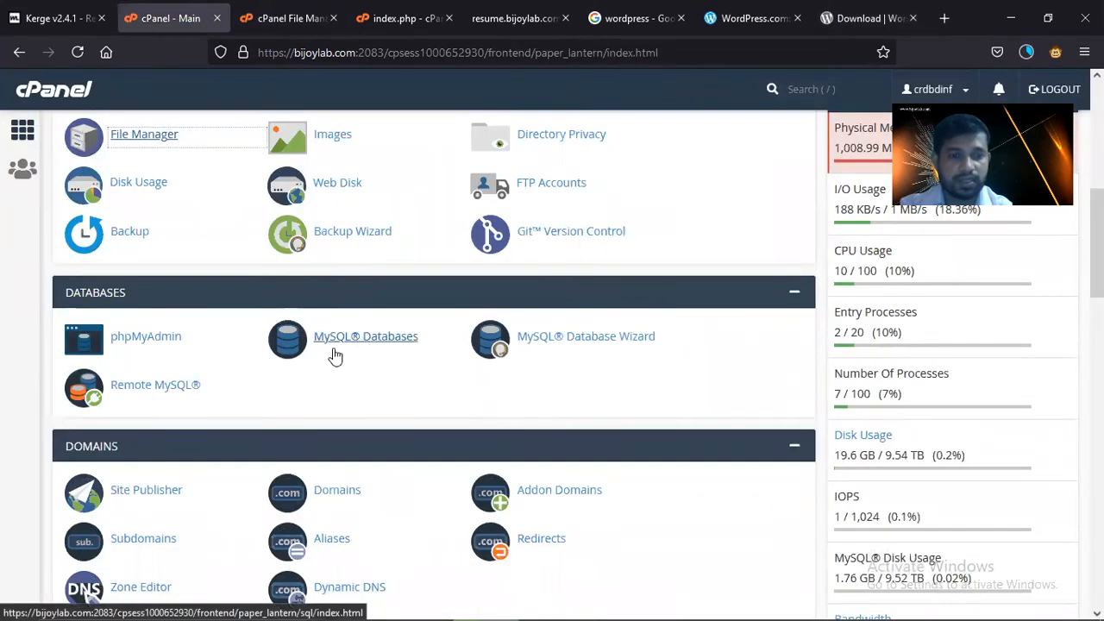
click(341, 344)
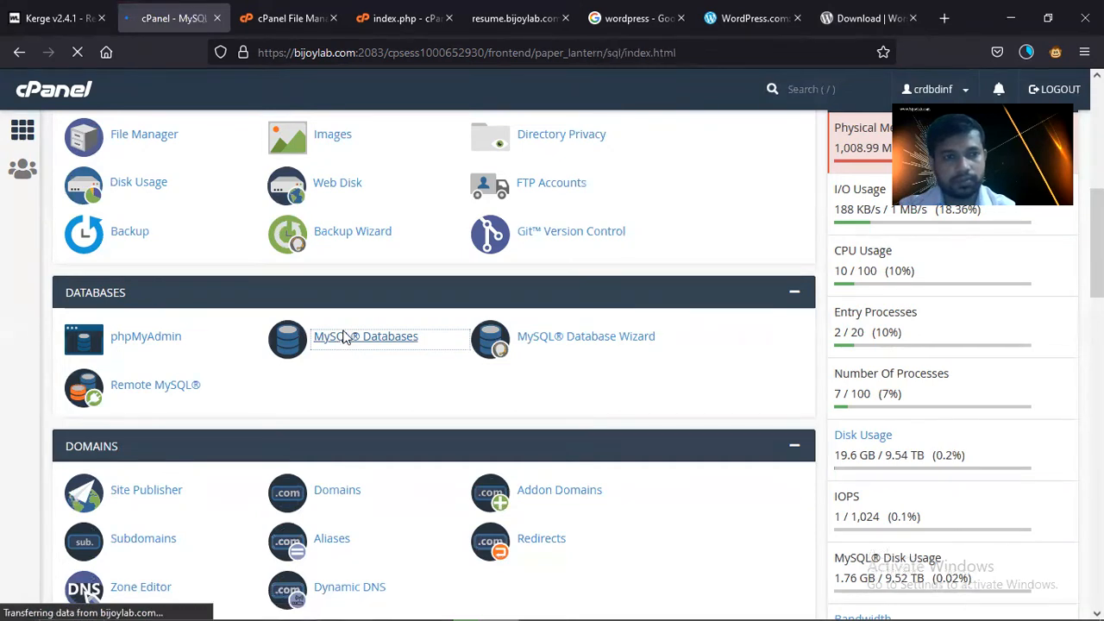
click(185, 338)
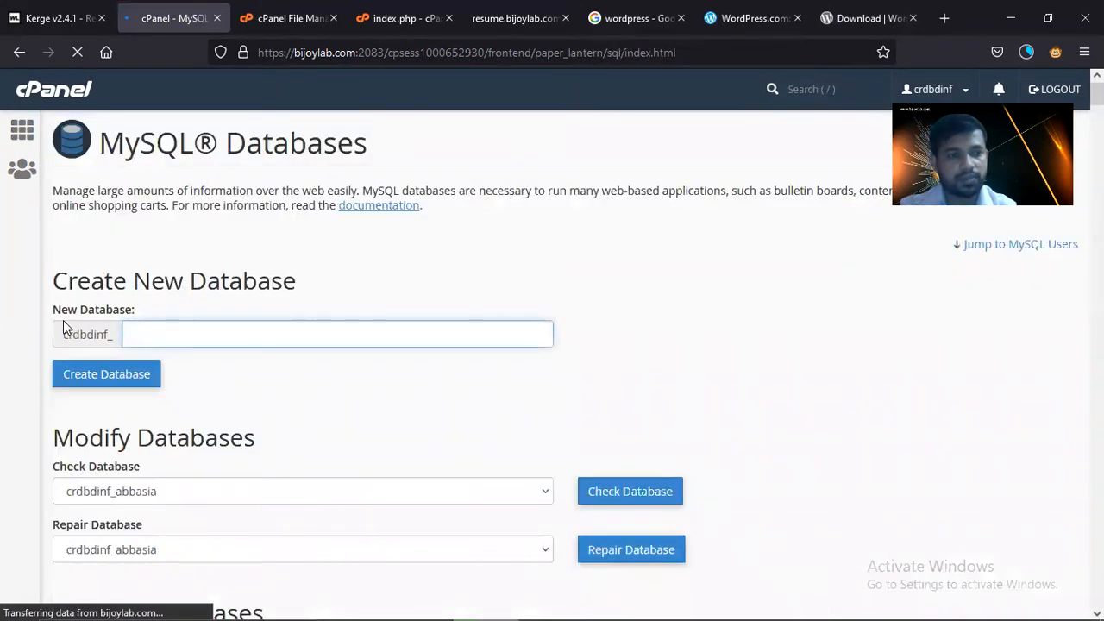
- Create a MySQL database named resume and return to the MySQL Databases page
text(resume)
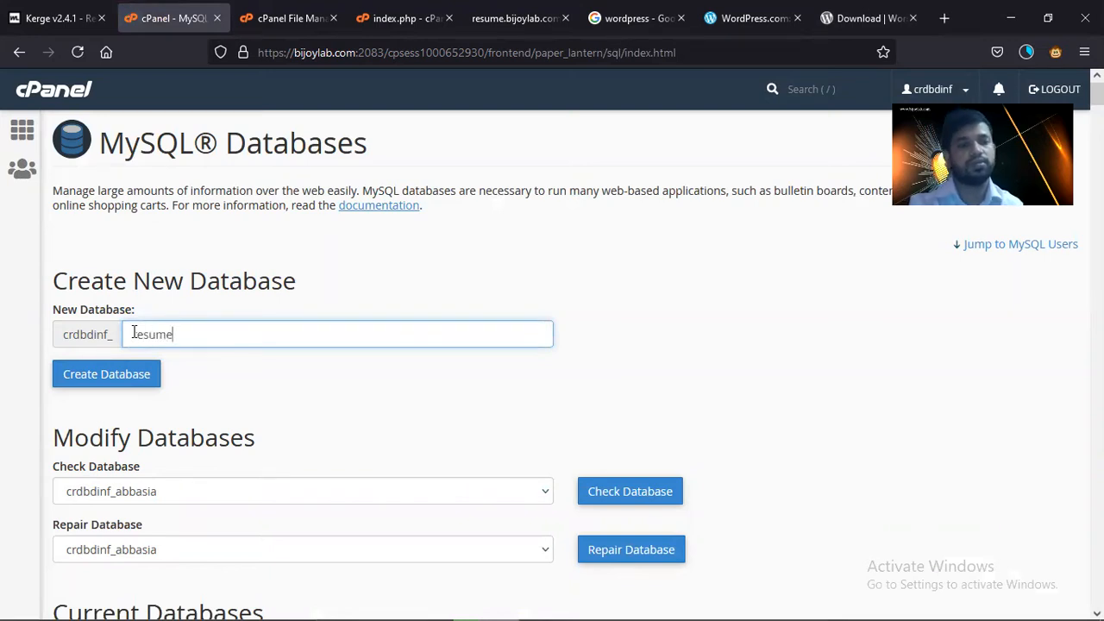
double_click(134, 333)
click(131, 379)
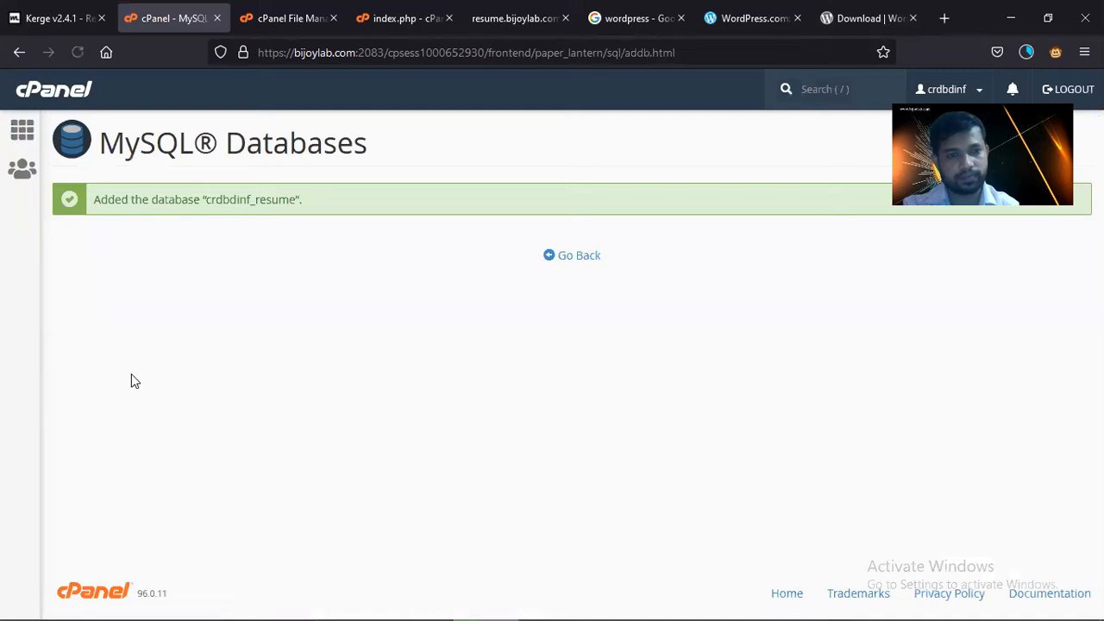
click(575, 264)
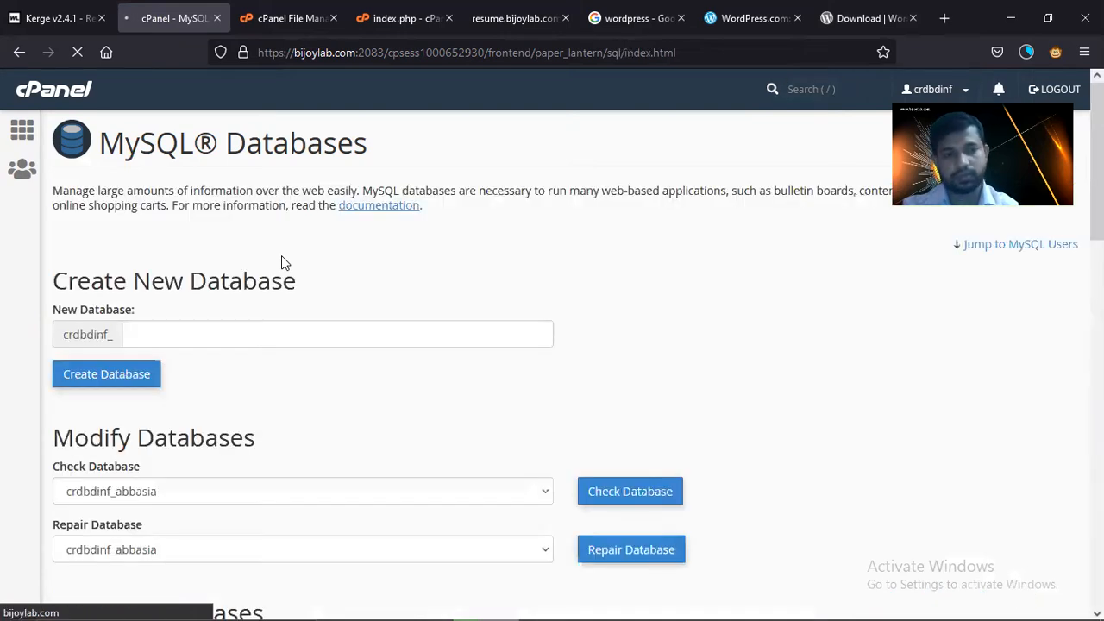
scroll(278, 401, down, 5)
- Enter 'resume' as the new MySQL username and generate a very strong password
scroll(277, 403, down, 15)
click(185, 252)
text(resume)
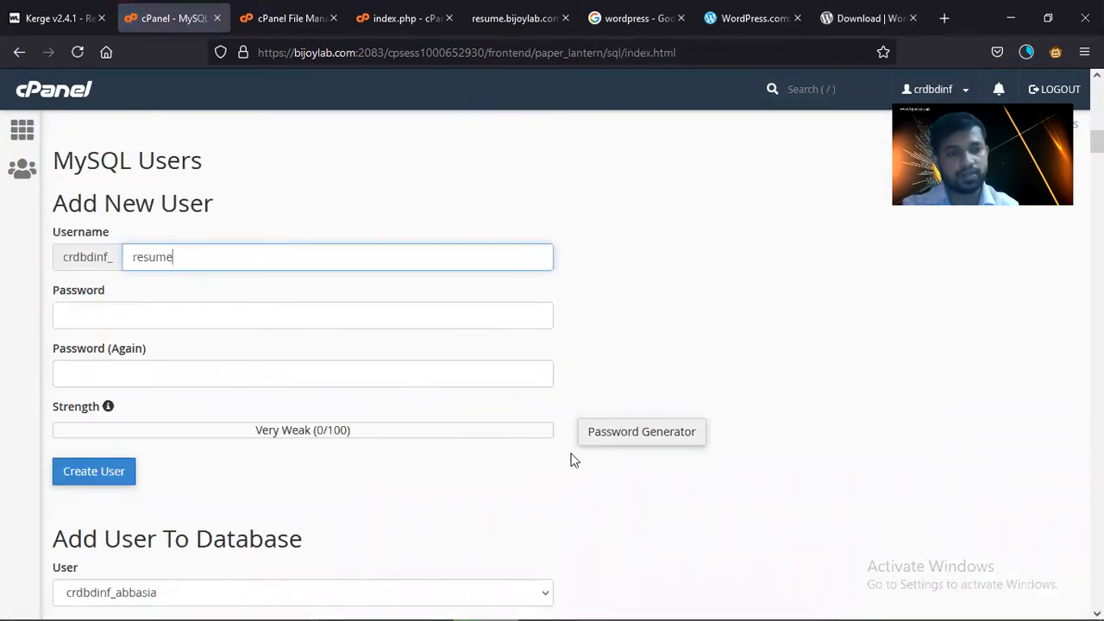
click(614, 438)
triple_click(525, 290)
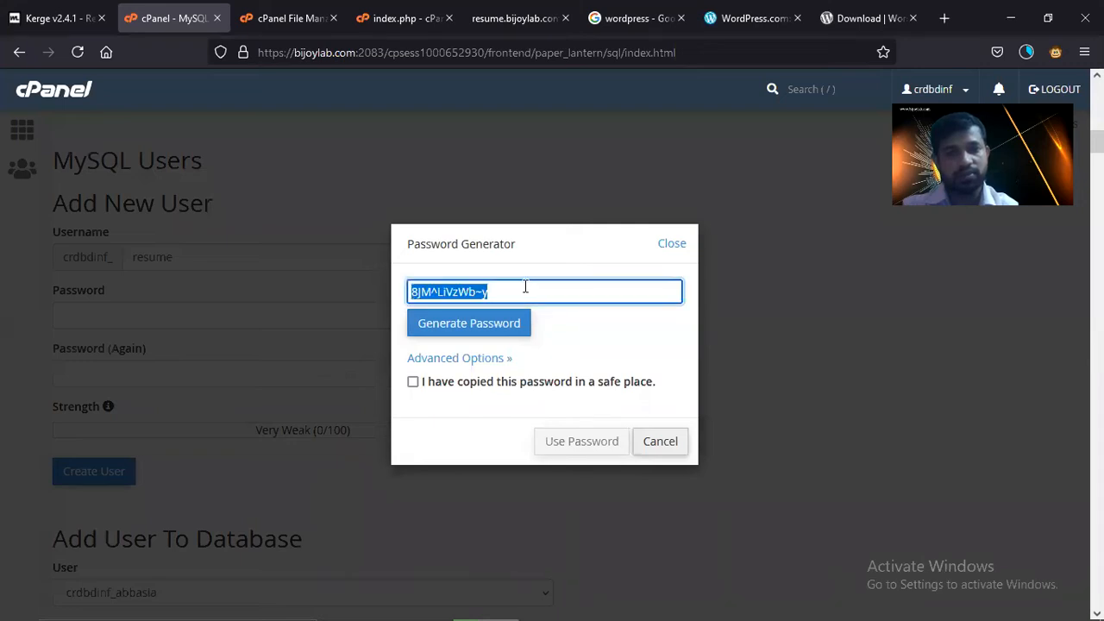
click(412, 382)
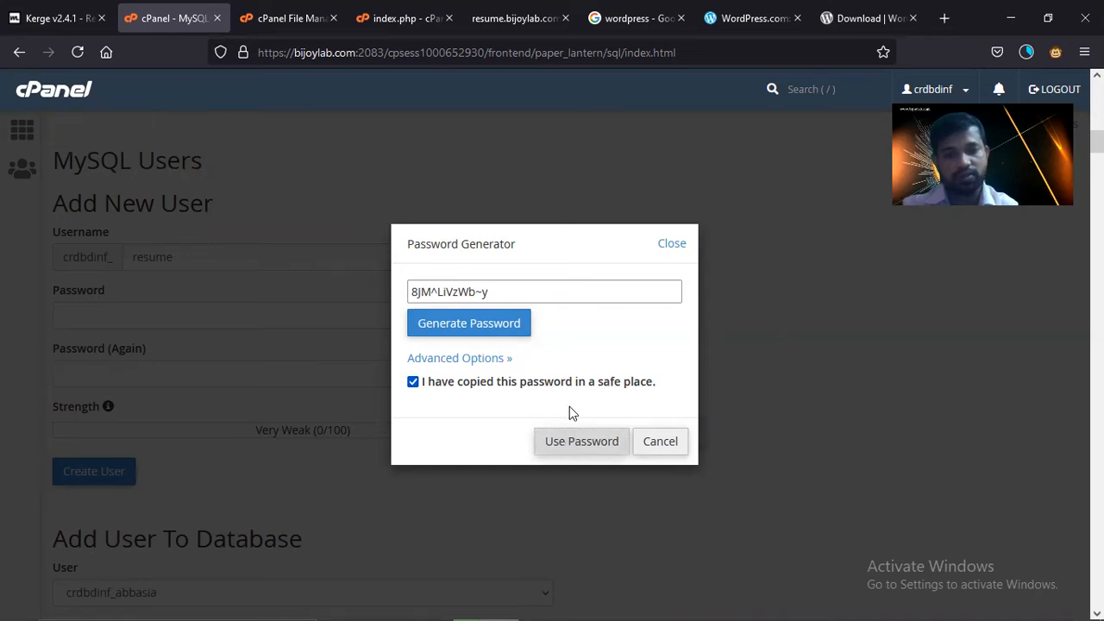
- Copy the generated password, apply it to both fields, and create the resume MySQL user
double_click(518, 290)
key(ctrl+c)
click(584, 448)
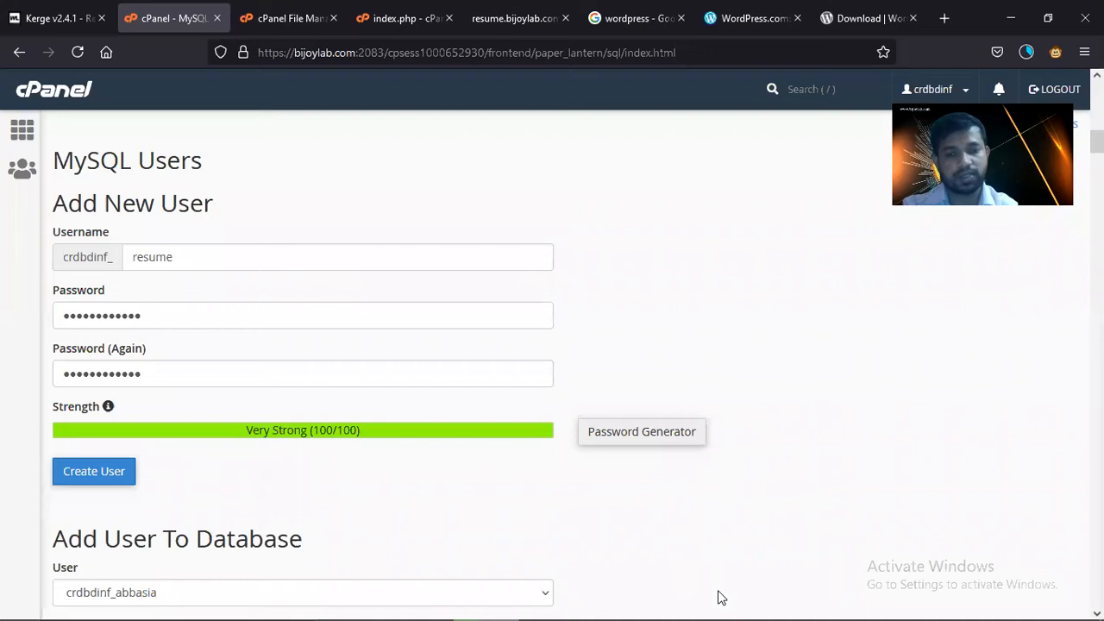
click(125, 484)
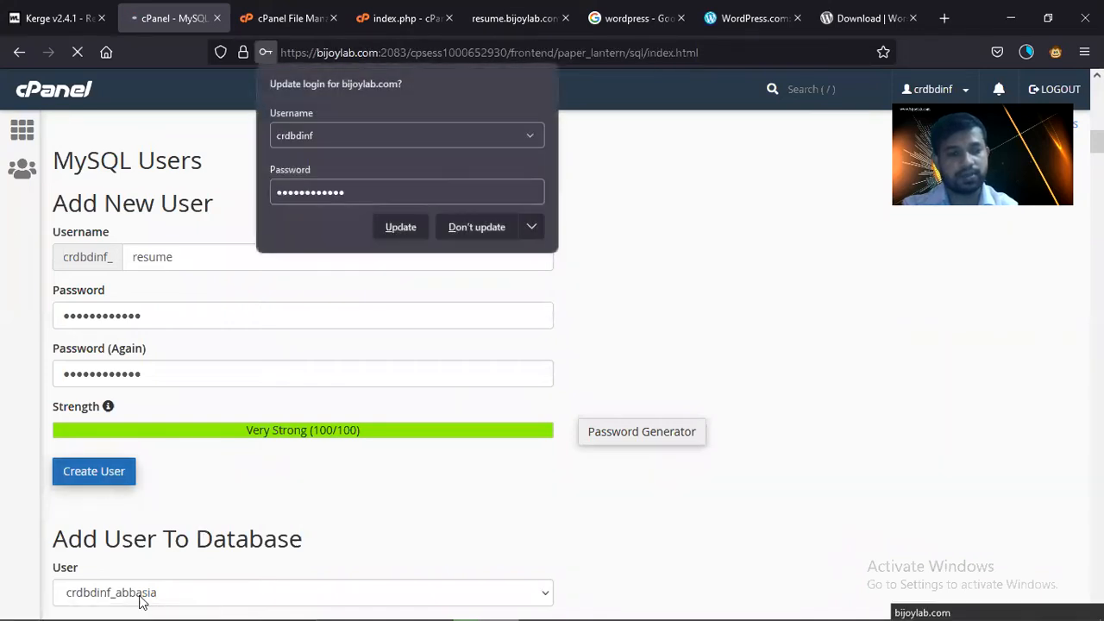
click(149, 604)
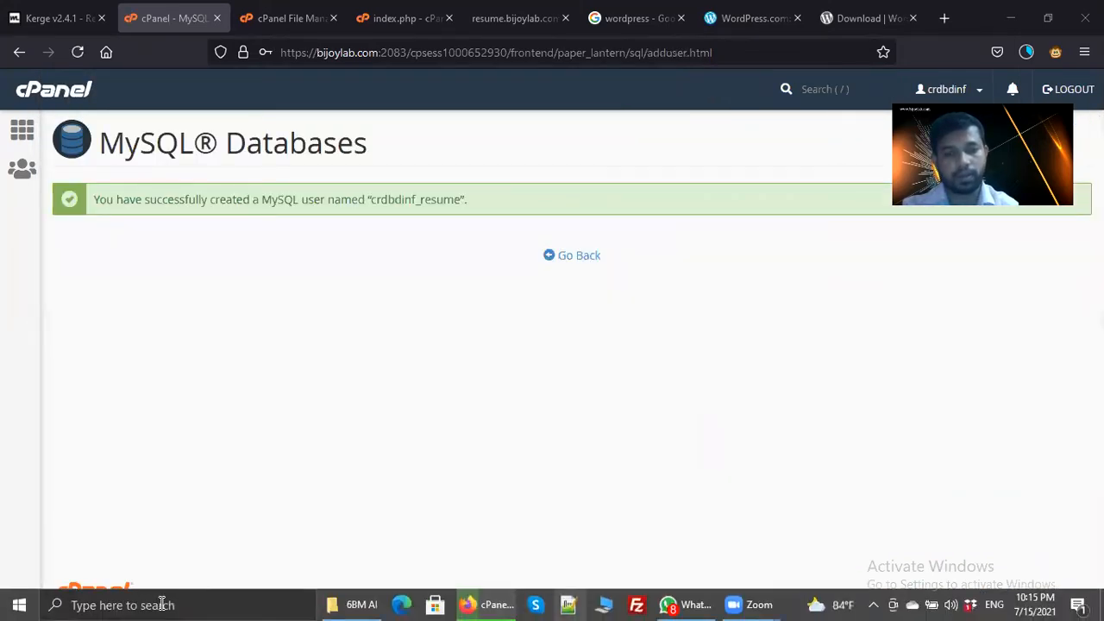
key(alt+Tab)
- Paste the generated password onto line 1 of a new Notepad++ note, then decline the update offer
key(ctrl+v)
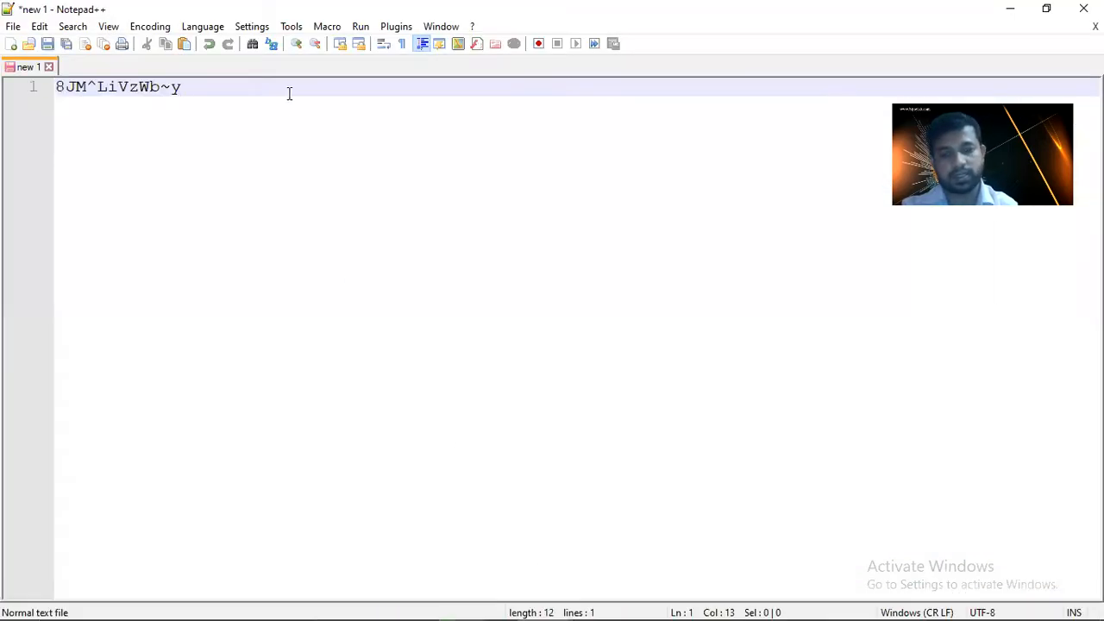
key(Return)
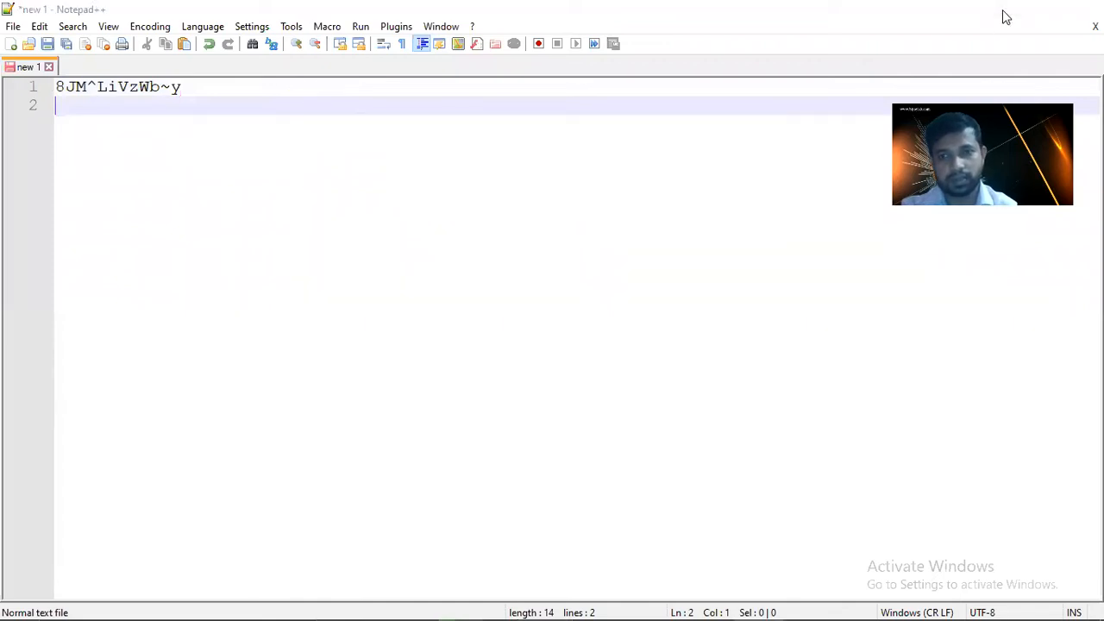
click(1007, 11)
click(664, 366)
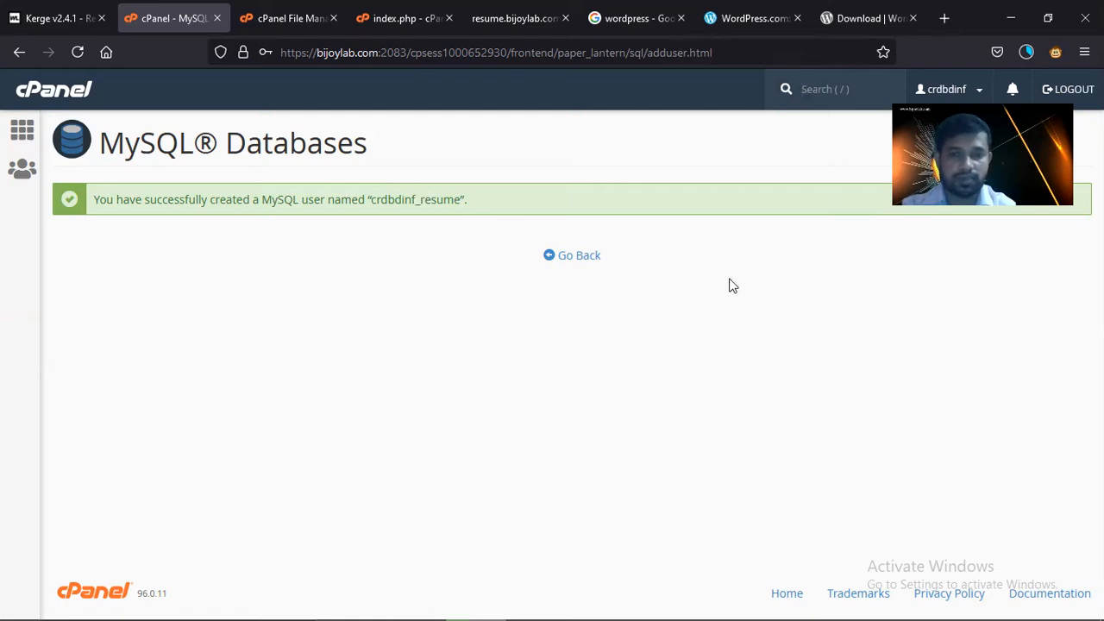
- Back on MySQL Databases, pick the resume user under Add User To Database
click(592, 264)
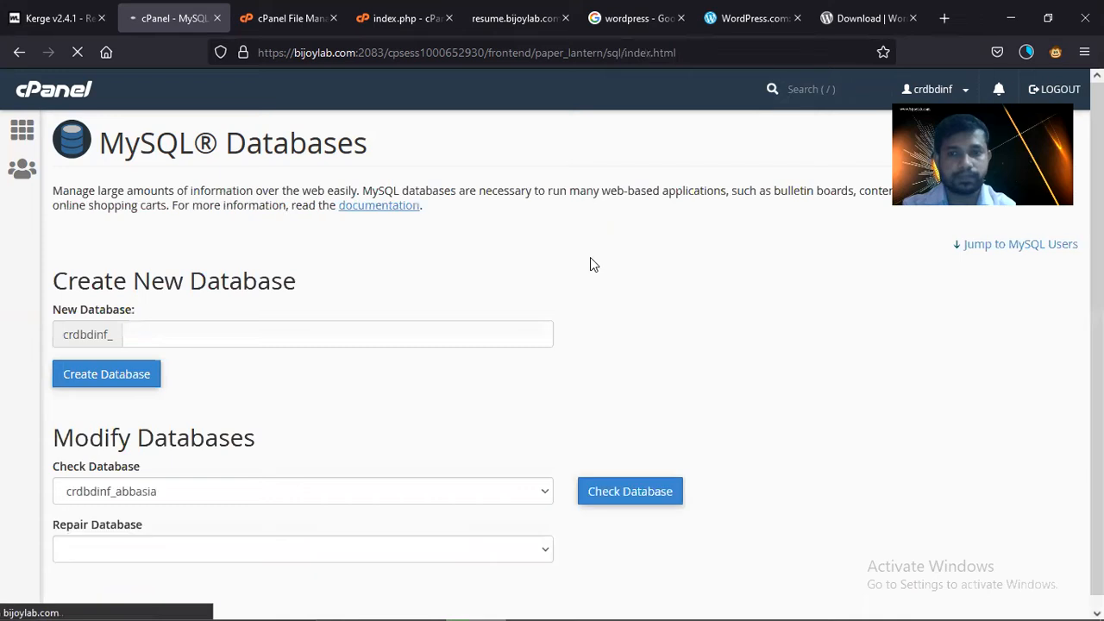
scroll(465, 362, down, 4)
scroll(322, 349, down, 10)
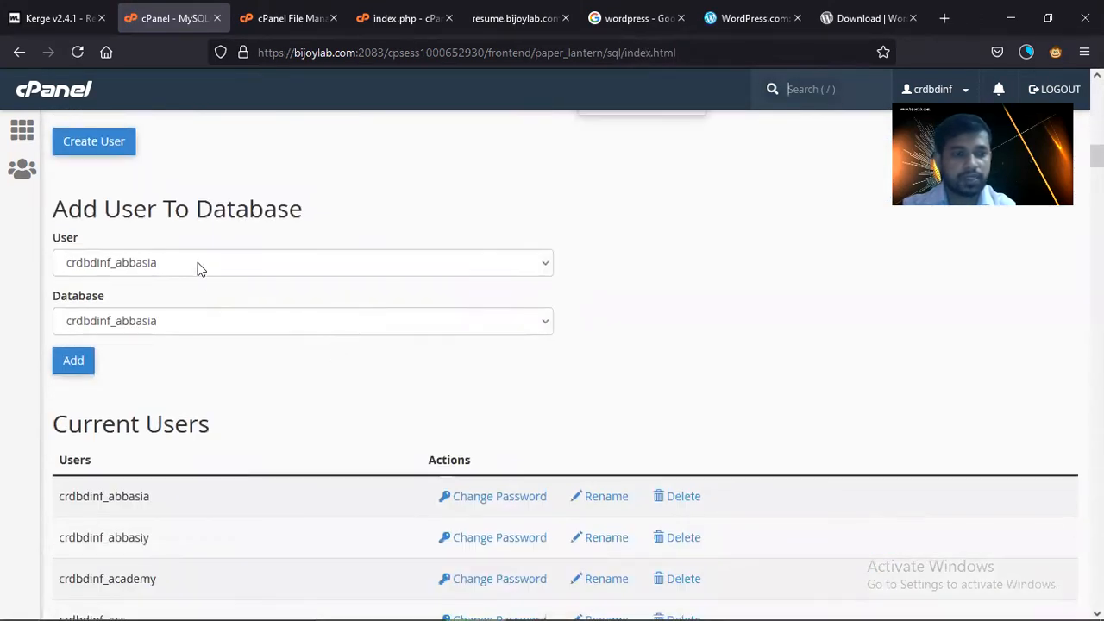
click(198, 263)
scroll(207, 431, down, 15)
scroll(209, 459, down, 15)
scroll(209, 465, down, 15)
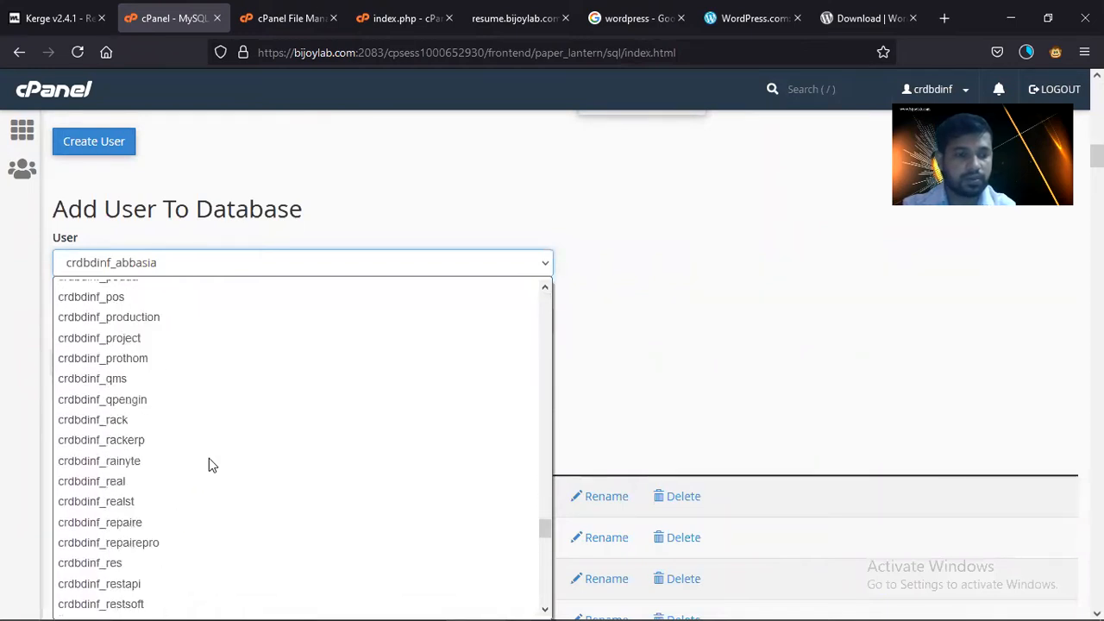
scroll(168, 571, down, 4)
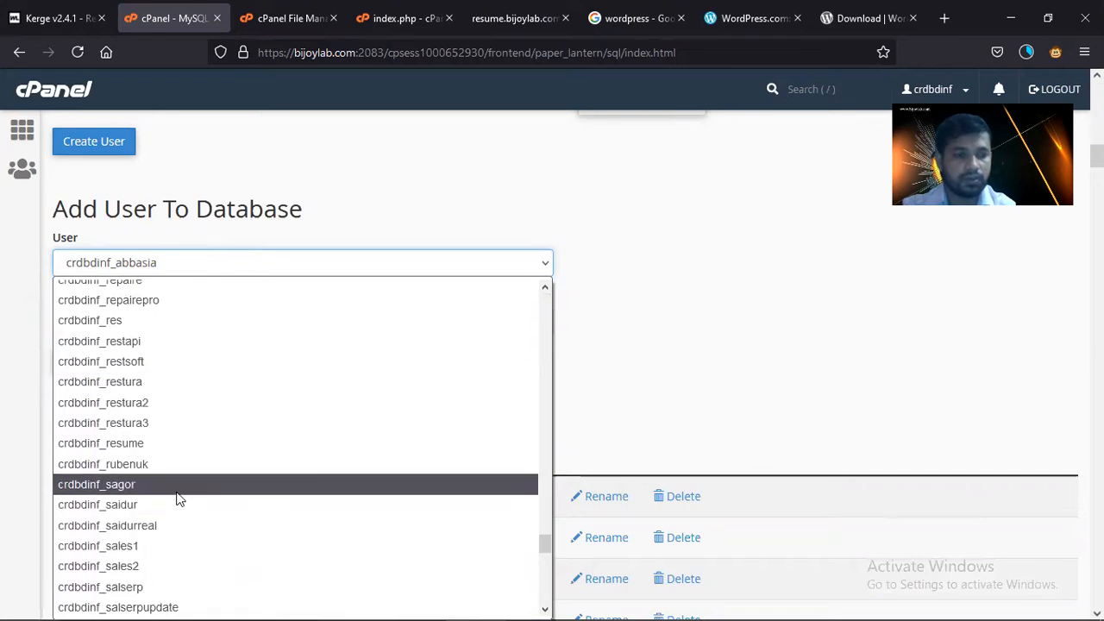
click(153, 445)
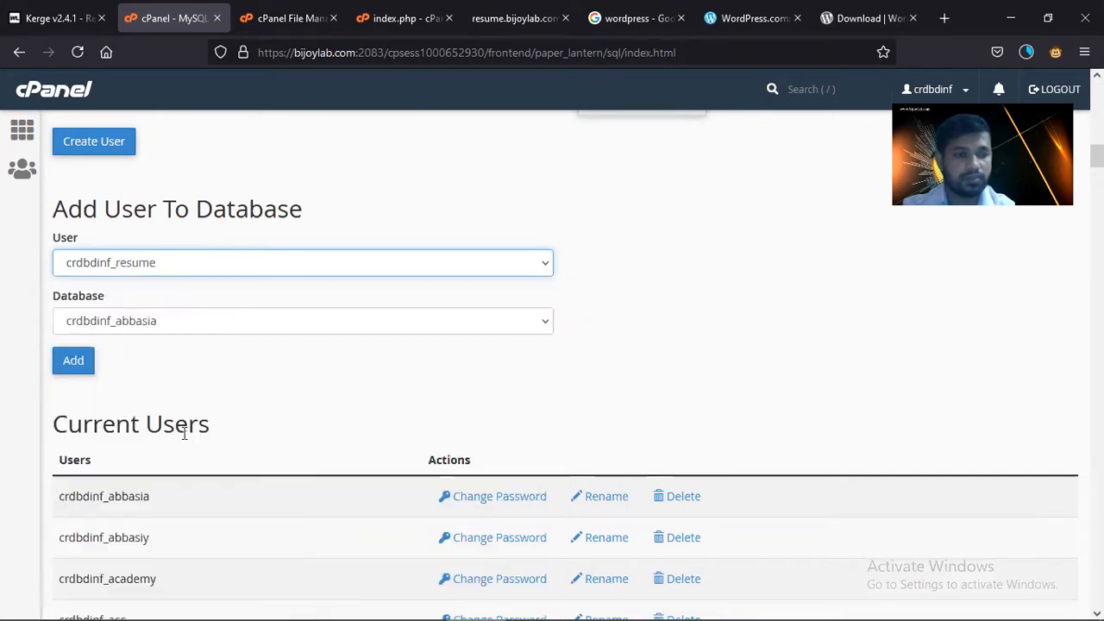
- Select the resume database and add the resume user to it
click(212, 320)
click(212, 320)
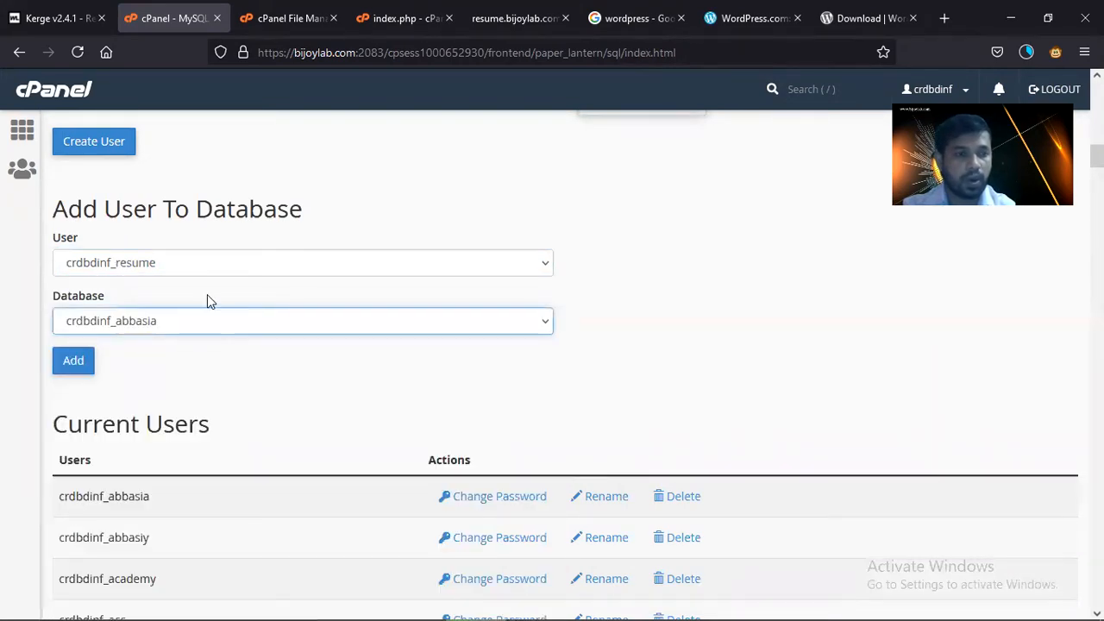
click(191, 322)
scroll(212, 509, down, 20)
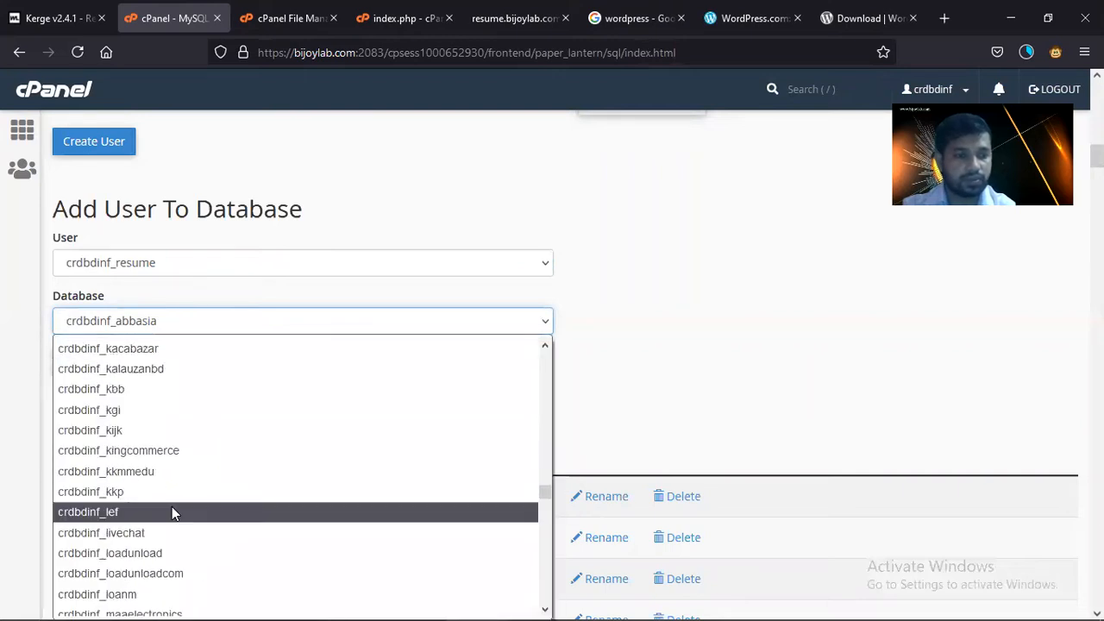
scroll(172, 508, down, 20)
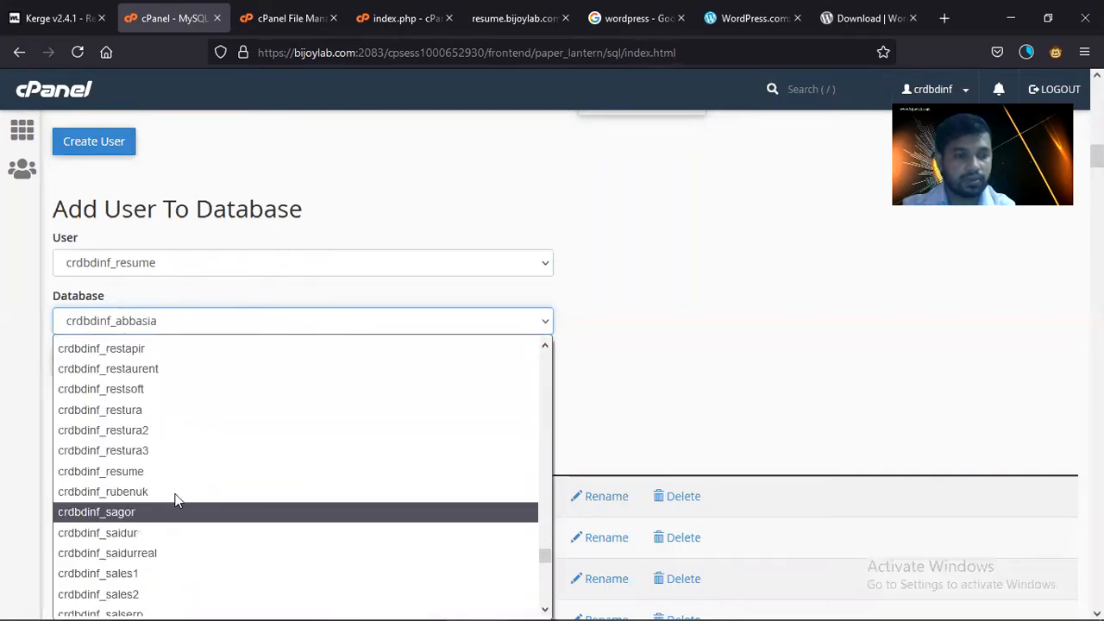
click(173, 471)
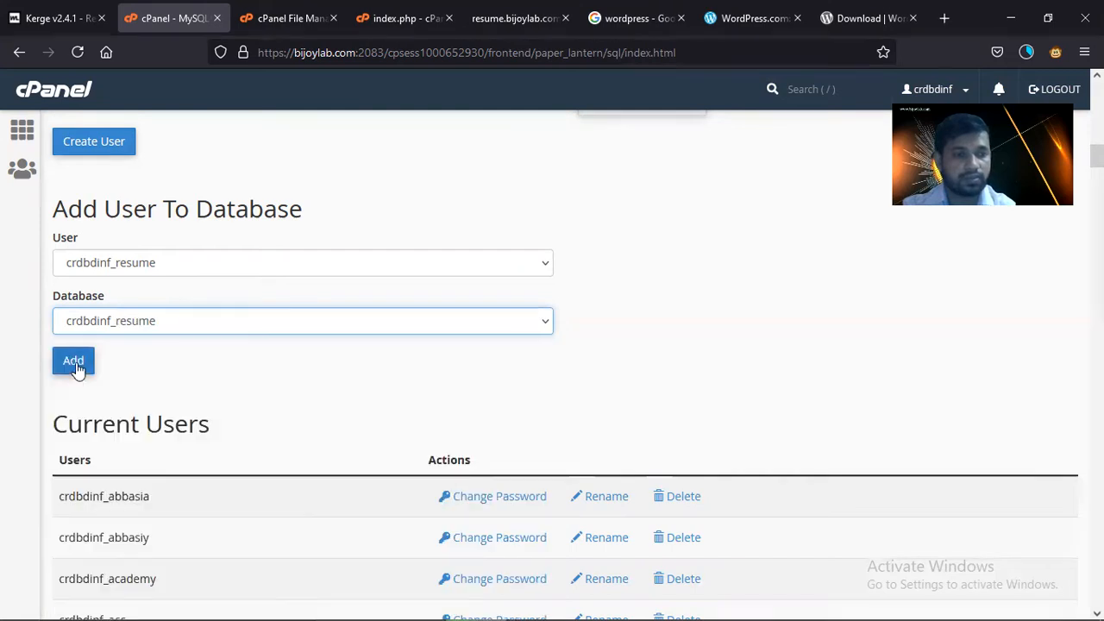
click(76, 364)
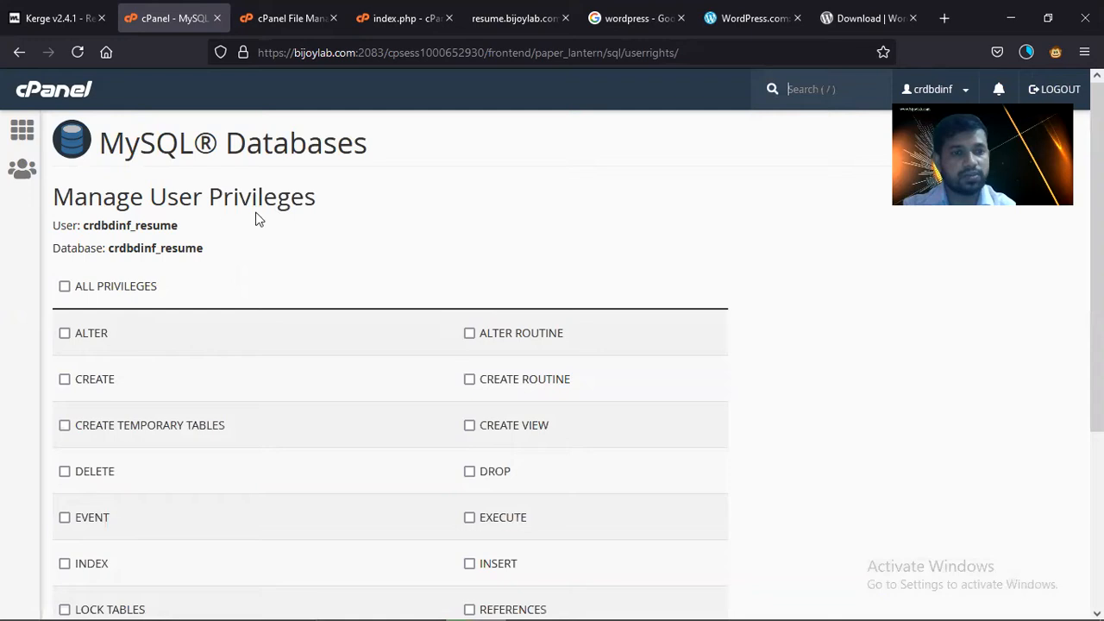
- Grant ALL PRIVILEGES on the resume database, and paste the user and database names into Notepad++
click(136, 222)
double_click(157, 248)
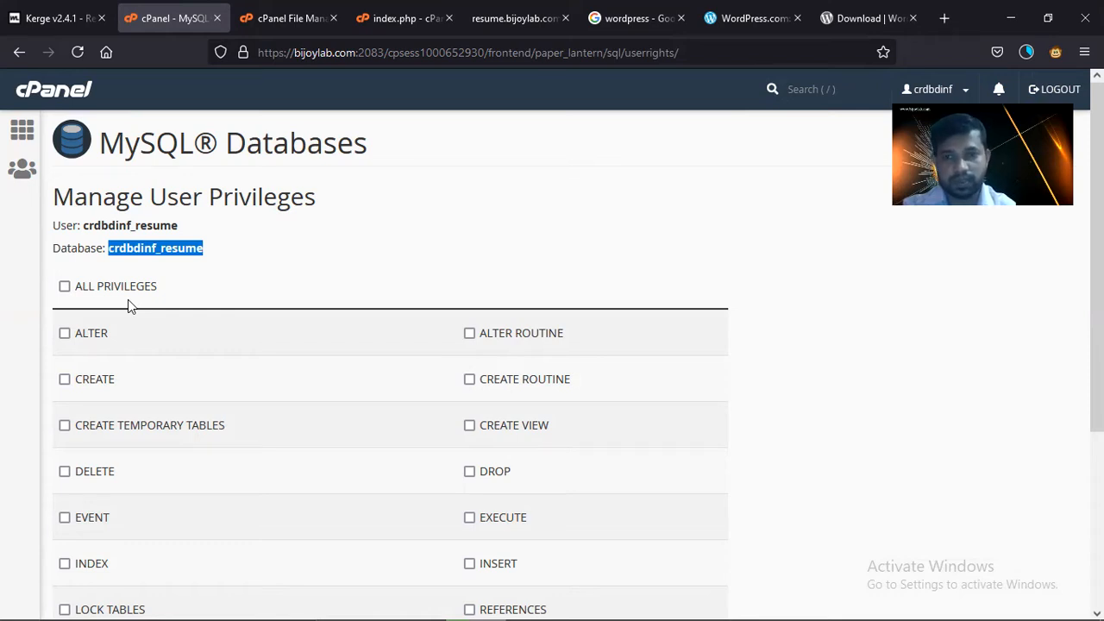
click(65, 286)
drag(227, 257, 47, 235)
key(ctrl+c)
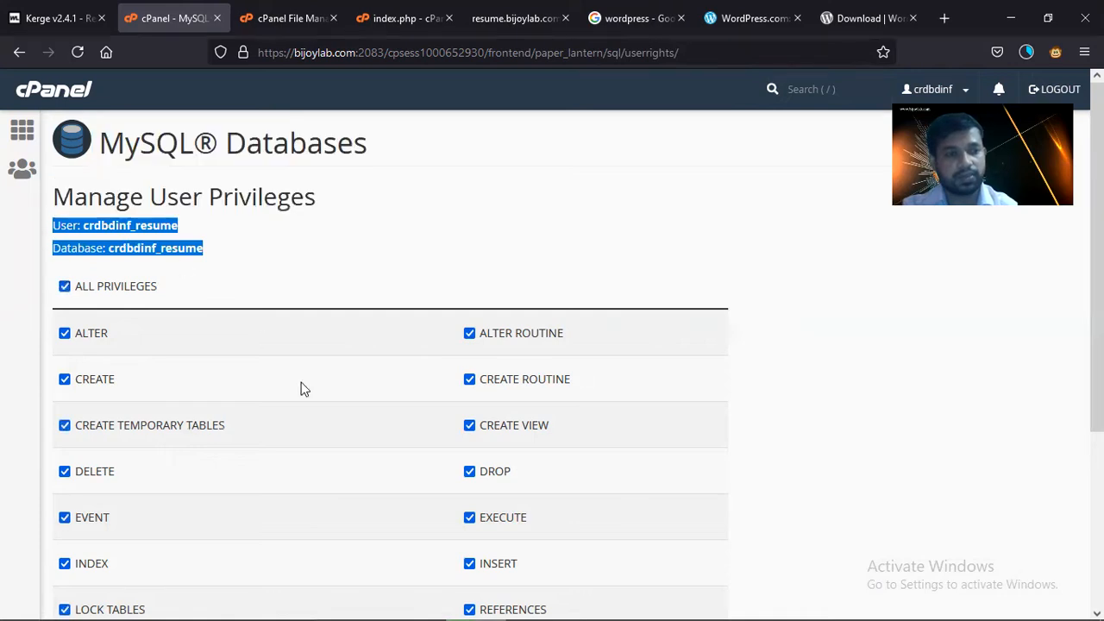
scroll(301, 396, down, 3)
click(86, 502)
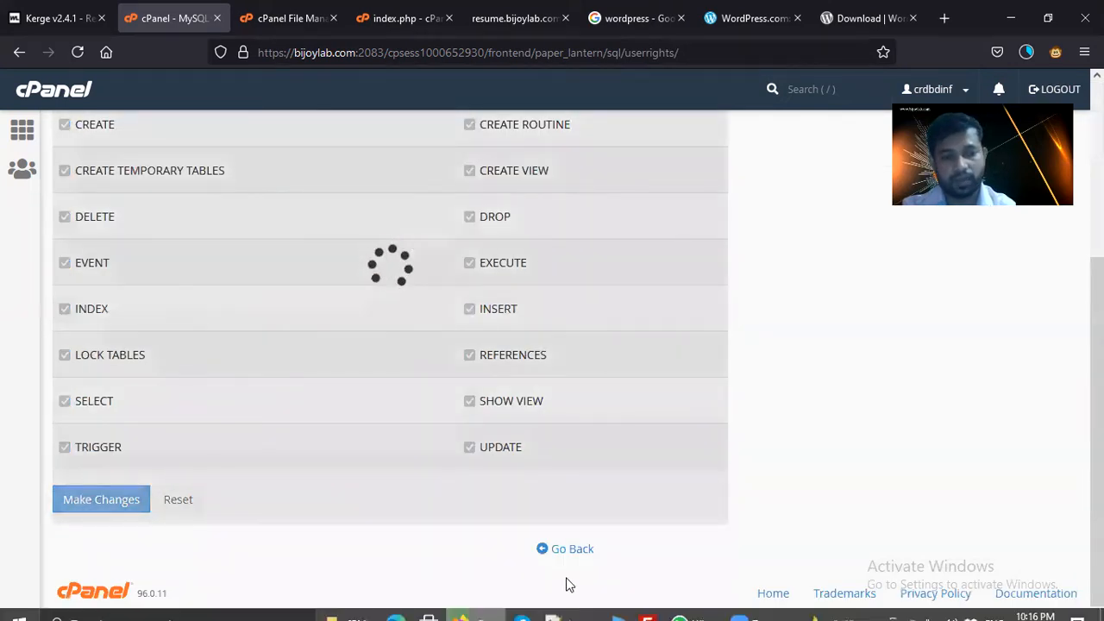
click(552, 606)
key(ctrl+v)
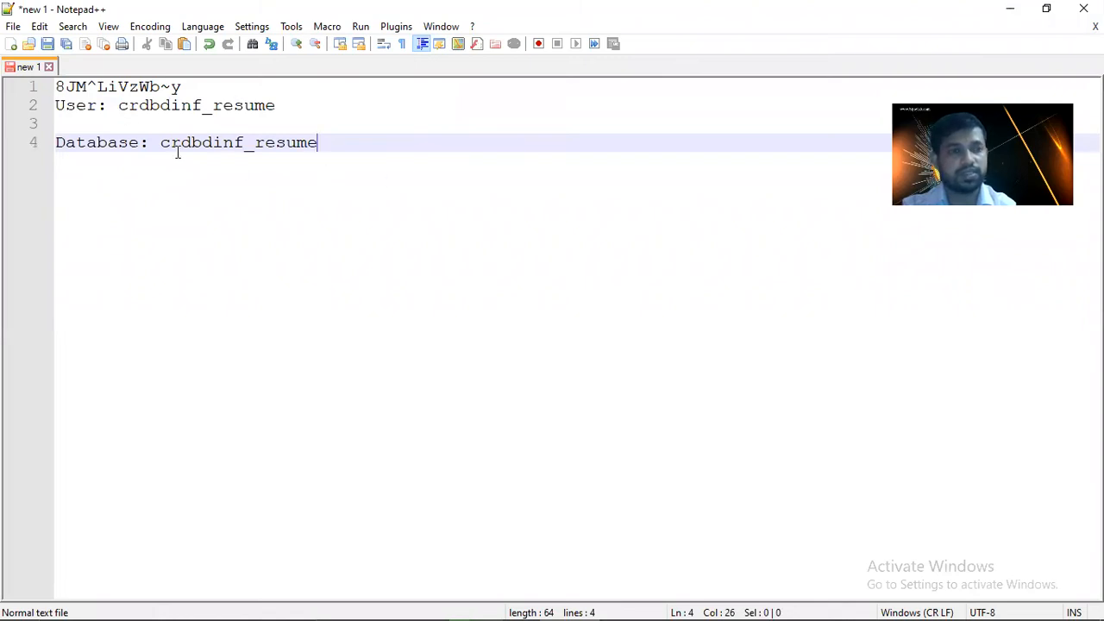
click(195, 105)
double_click(195, 104)
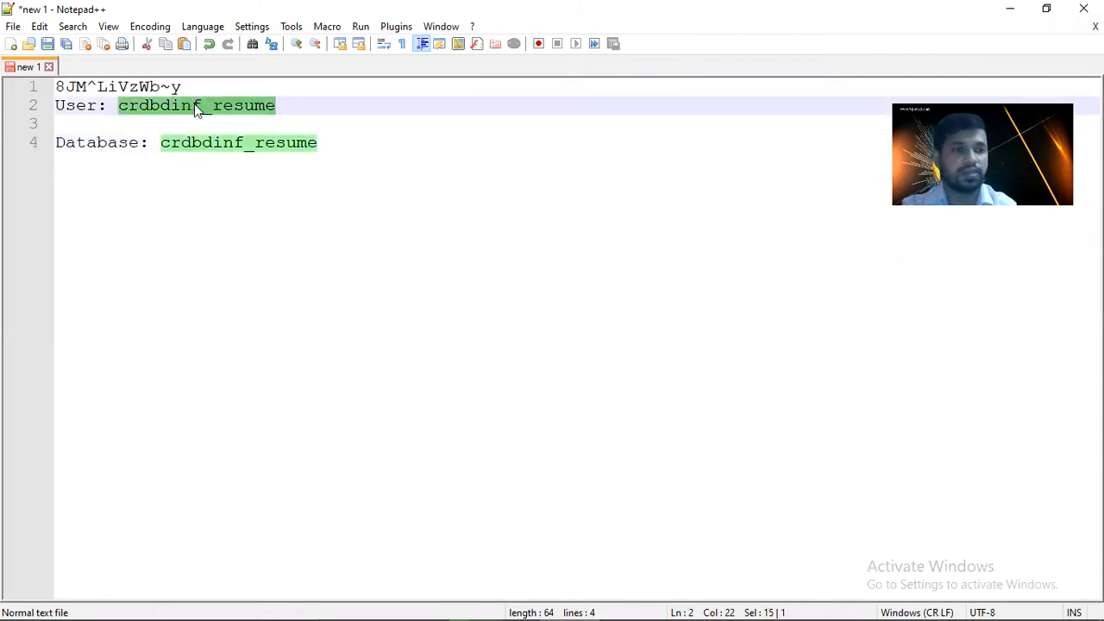
double_click(207, 142)
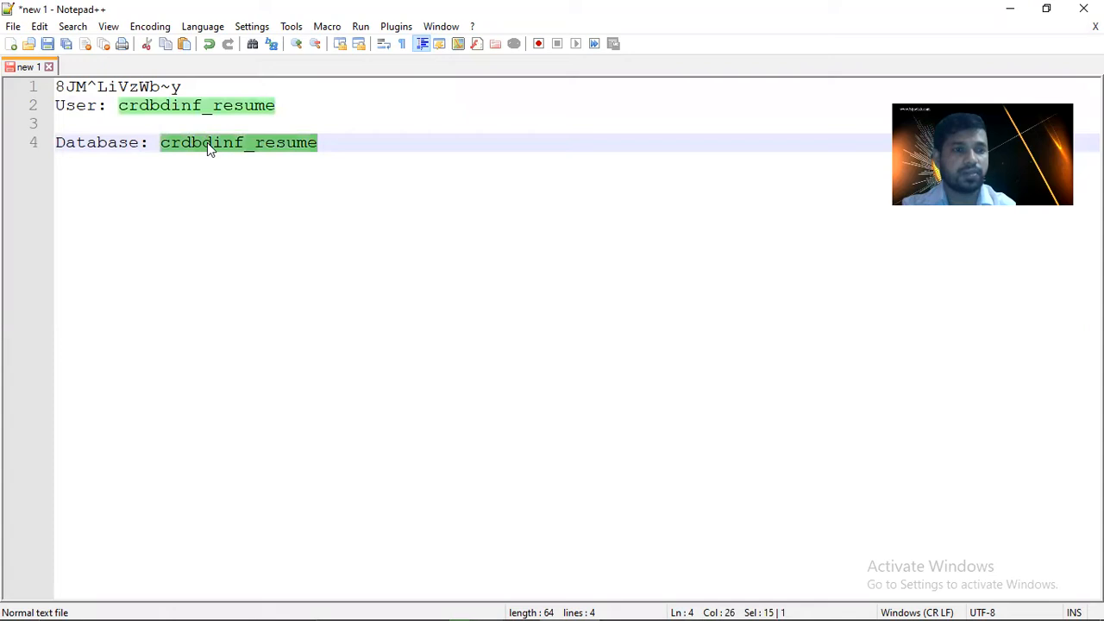
double_click(133, 89)
click(277, 84)
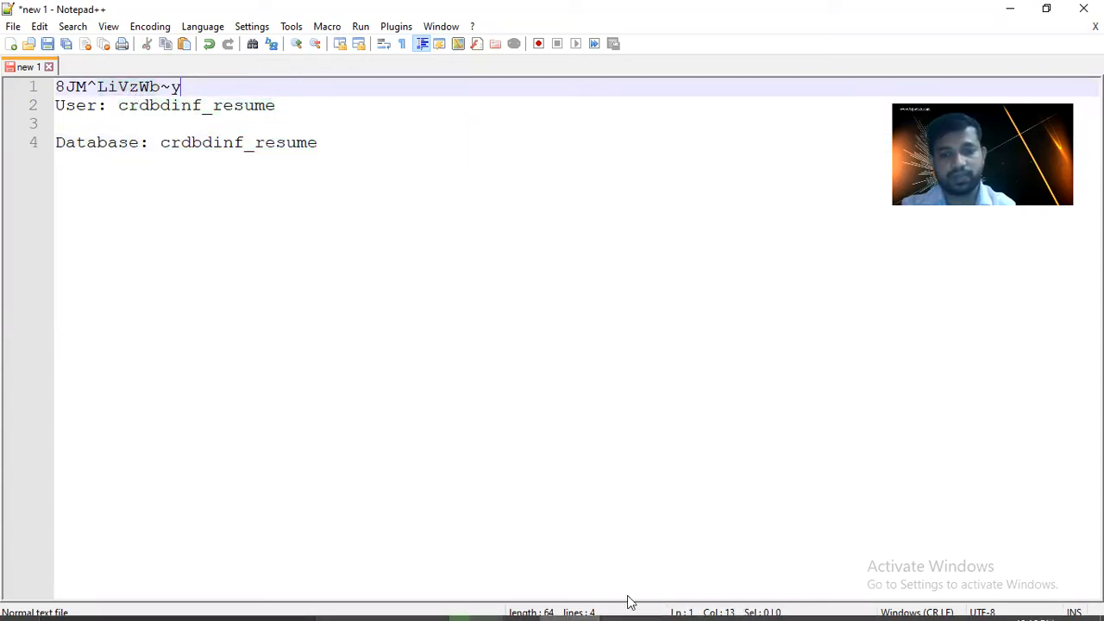
mouse_move(629, 604)
click(466, 604)
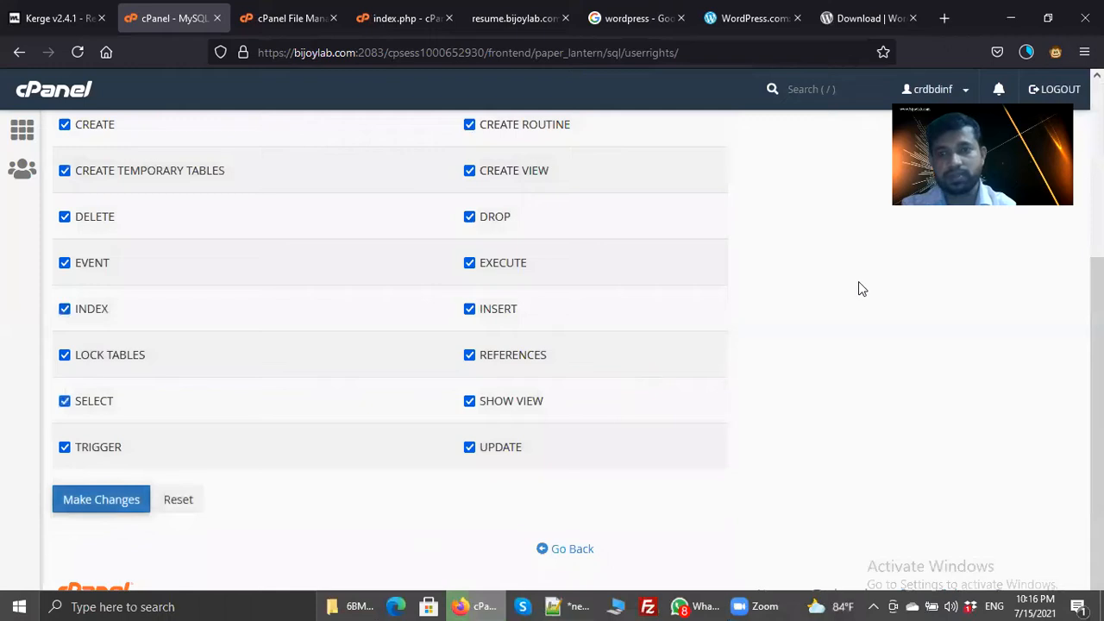
- Check the Firefox downloads list for wordpress-5.7.2.zip progress beside the finished 133382_kerge272.zip
click(1034, 53)
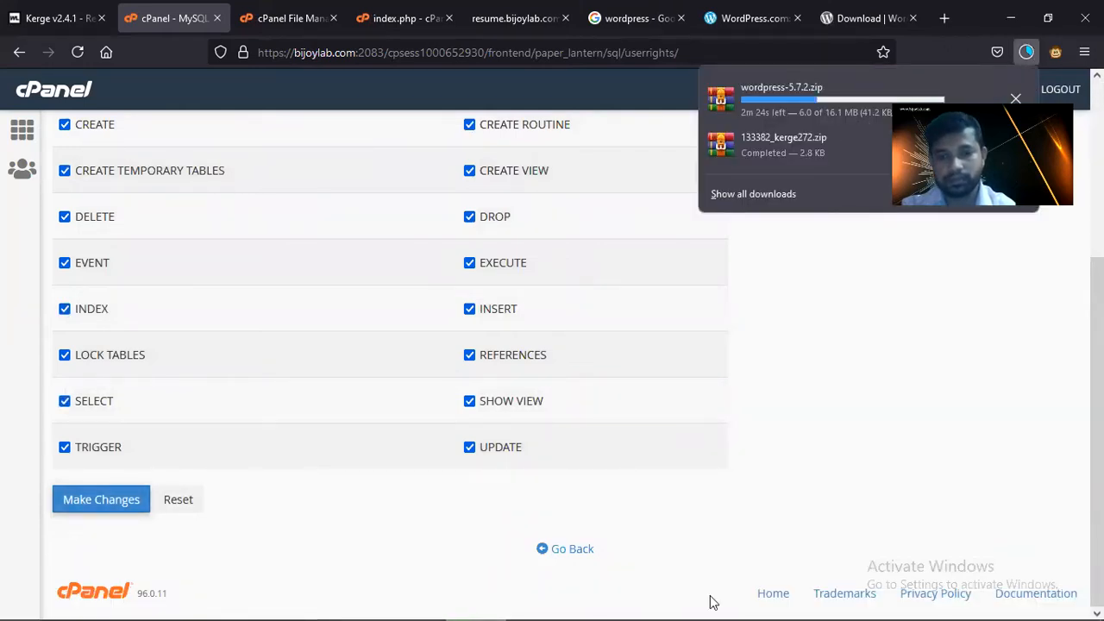
mouse_move(696, 601)
- Maximize and review the wordpress folder holding wordpress-5.7.2 and kerge272, then set it aside
click(517, 604)
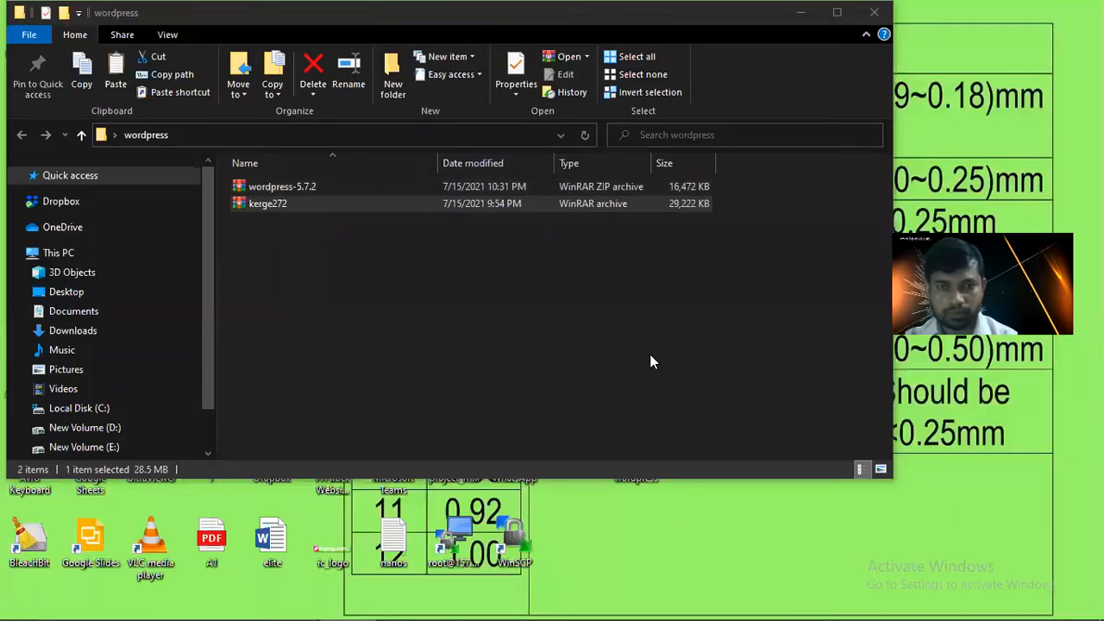
click(836, 13)
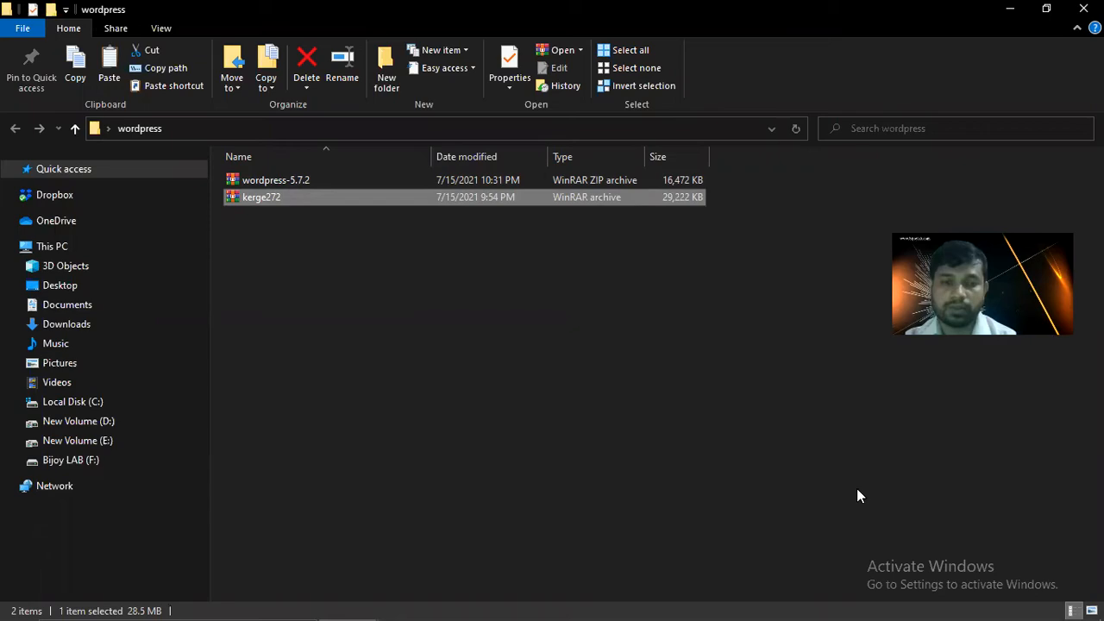
key(super+d)
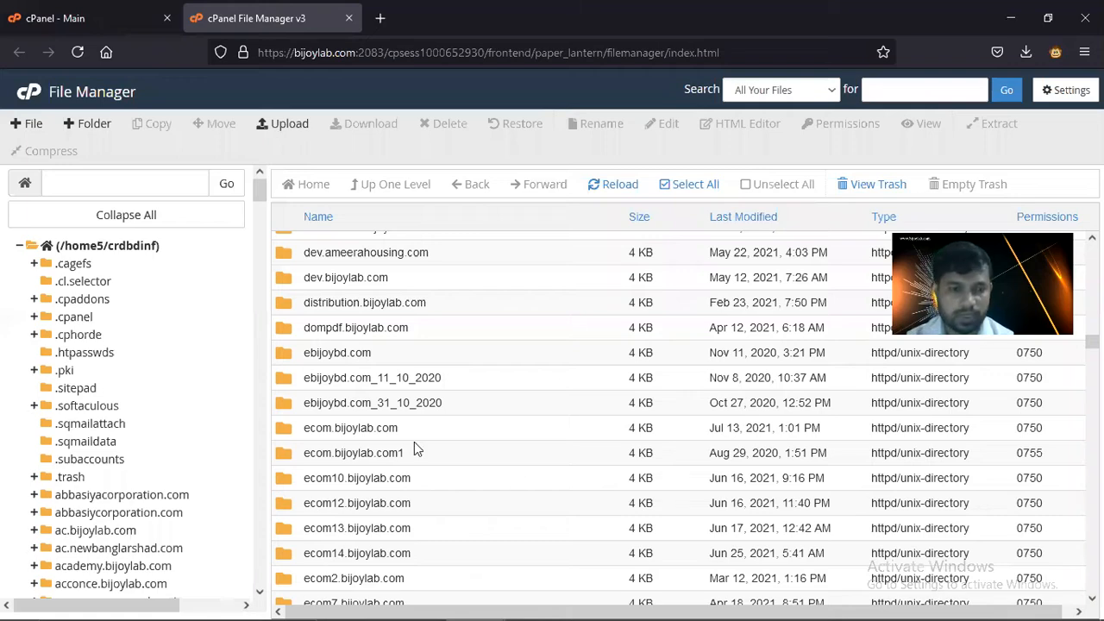
- Permanently delete index.php from resume.bijoylab.com, skipping the trash, and open its Upload page
scroll(414, 443, down, 20)
scroll(414, 445, down, 20)
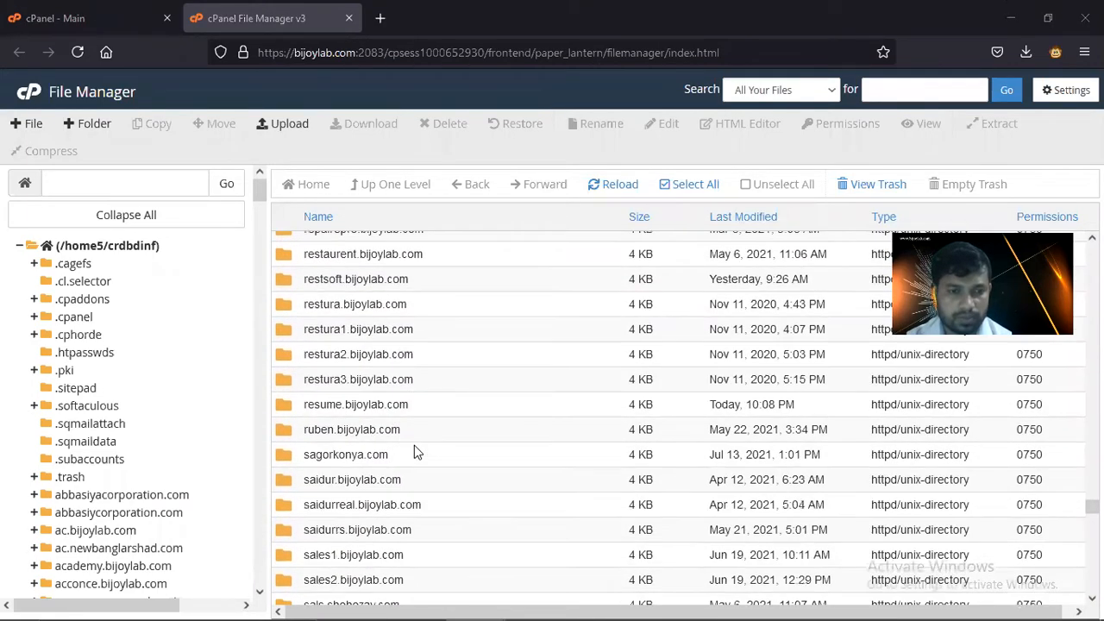
scroll(414, 445, up, 2)
scroll(414, 452, up, 2)
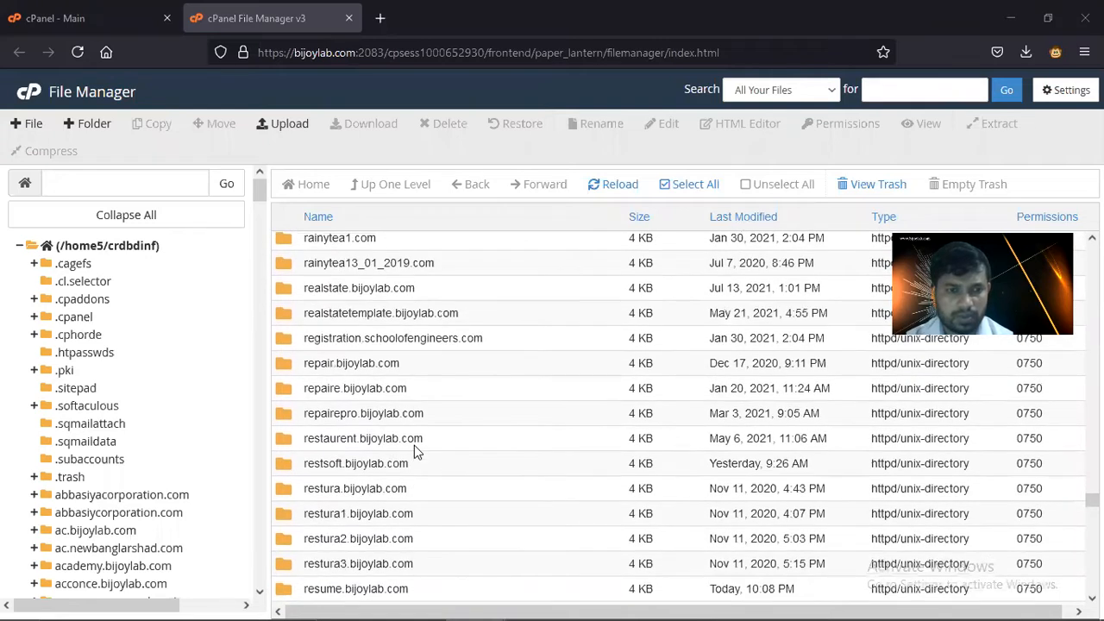
scroll(414, 449, down, 4)
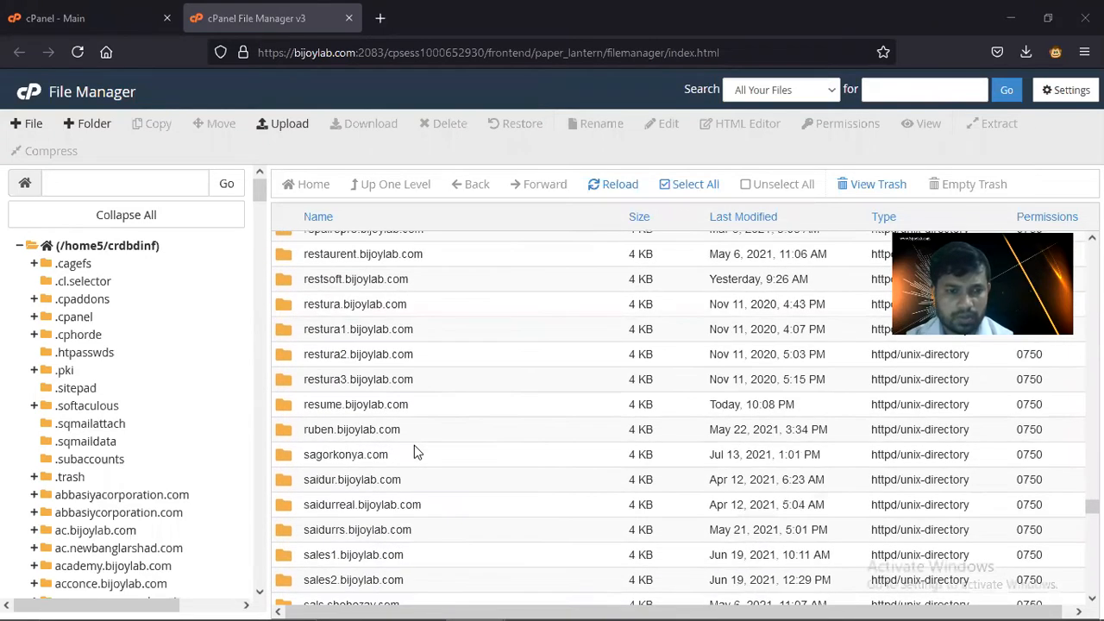
double_click(289, 405)
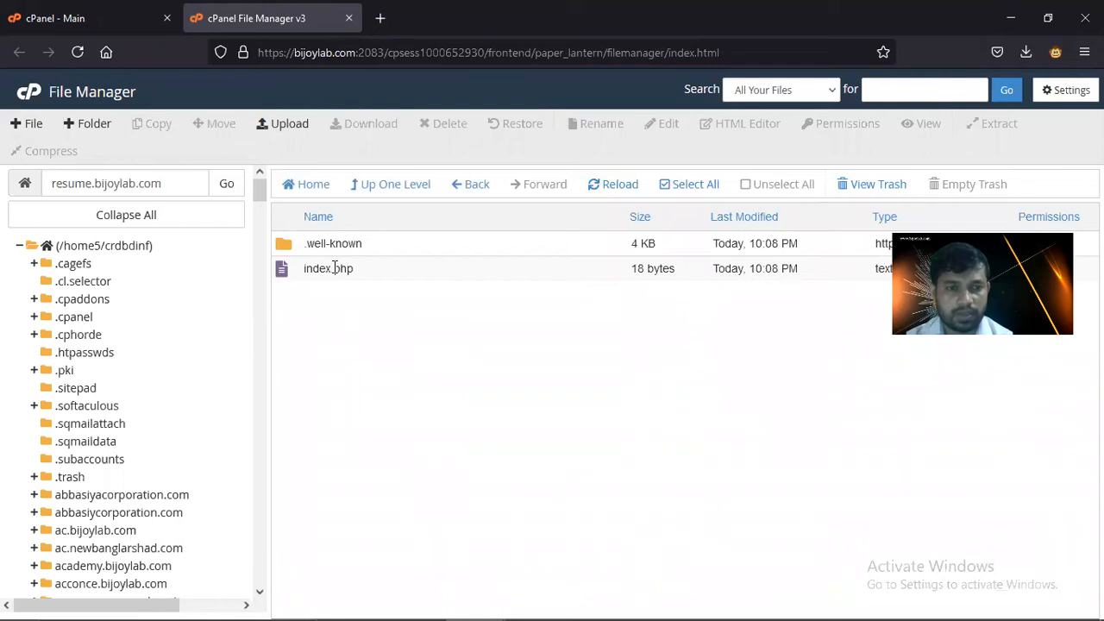
click(335, 267)
click(442, 124)
click(386, 351)
click(669, 396)
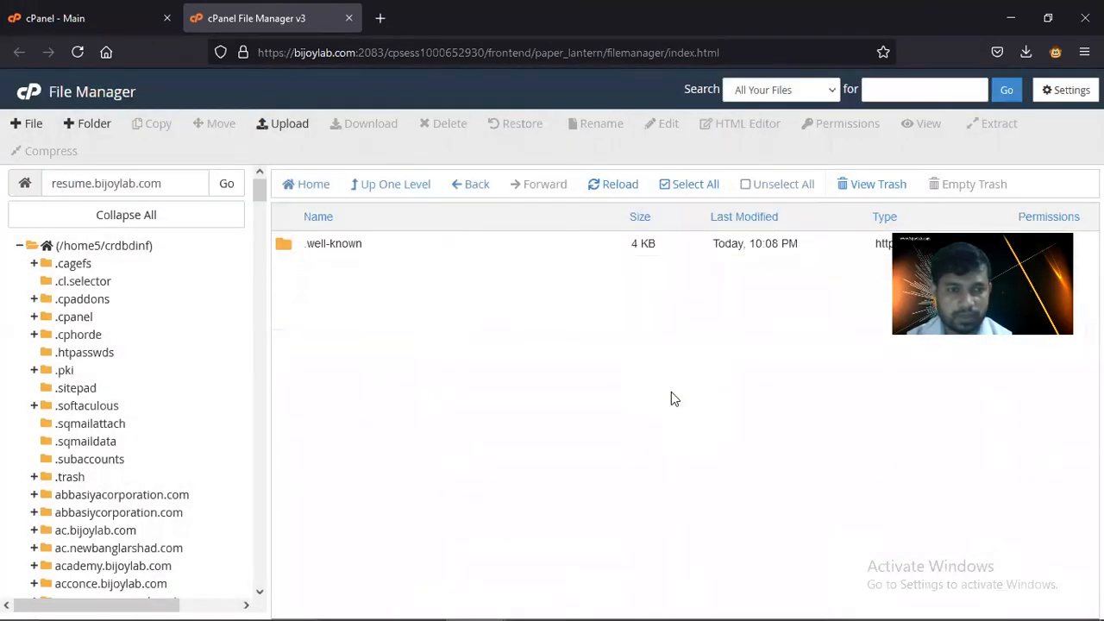
click(286, 125)
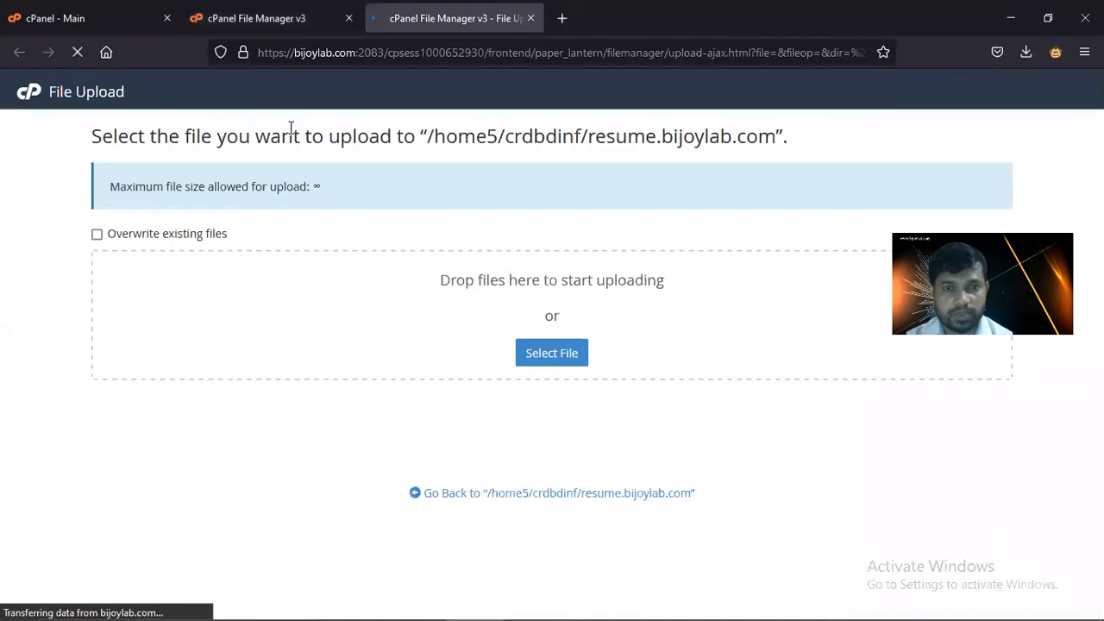
- Upload wordpress-5.7.2.zip from Desktop > wordpress, completing all 16.09 MB
click(539, 347)
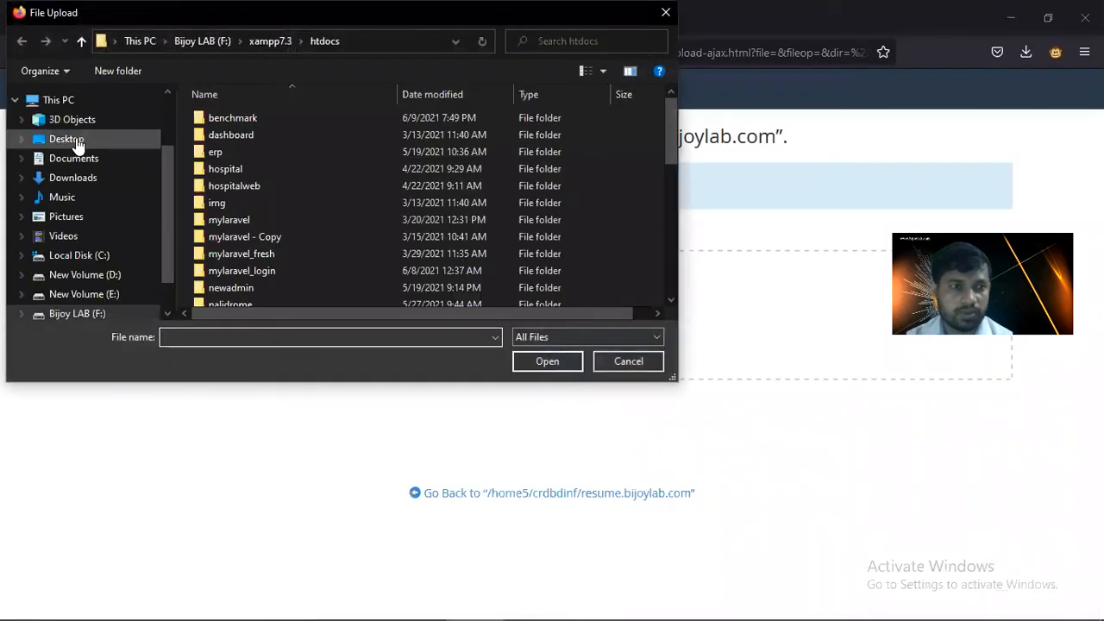
click(76, 141)
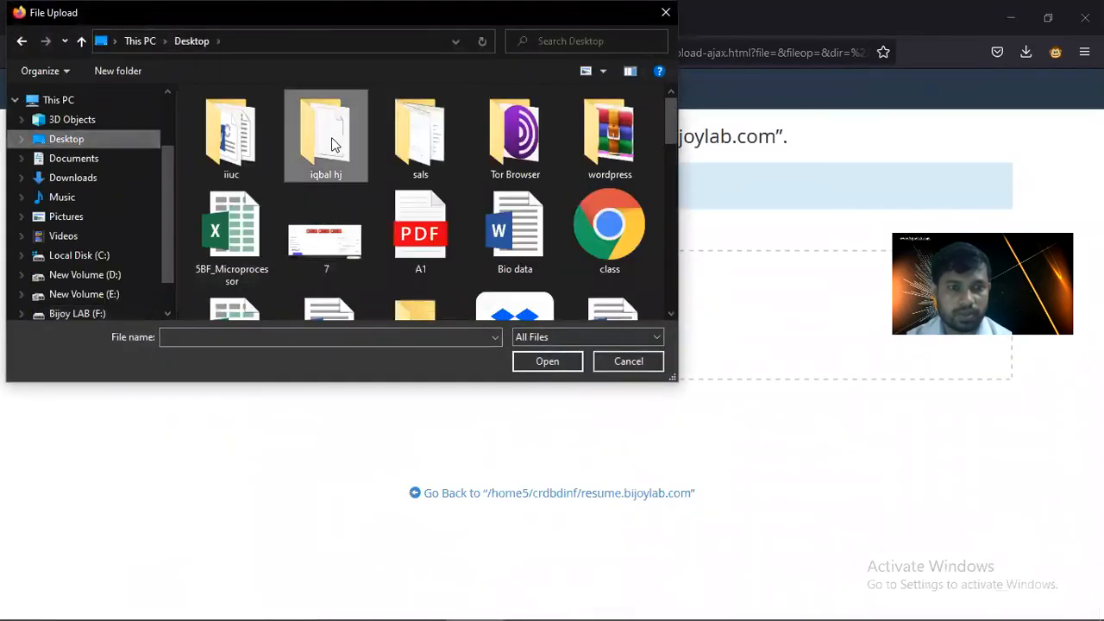
double_click(610, 133)
double_click(246, 135)
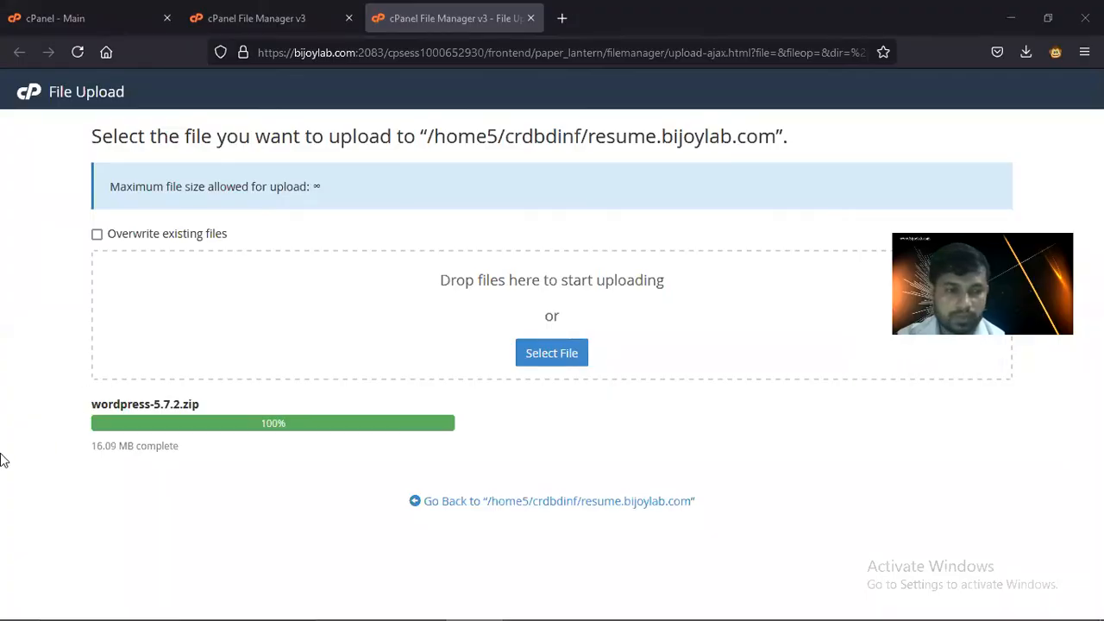
- Extract the reloaded wordpress-5.7.2.zip into resume.bijoylab.com and open the new wordpress folder
click(311, 25)
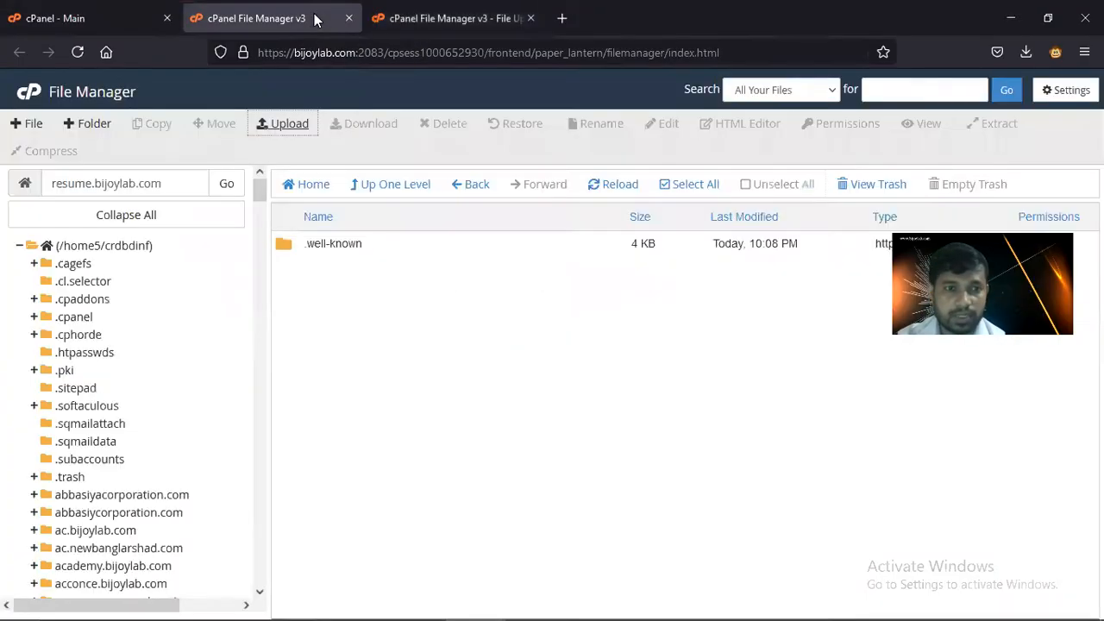
click(607, 192)
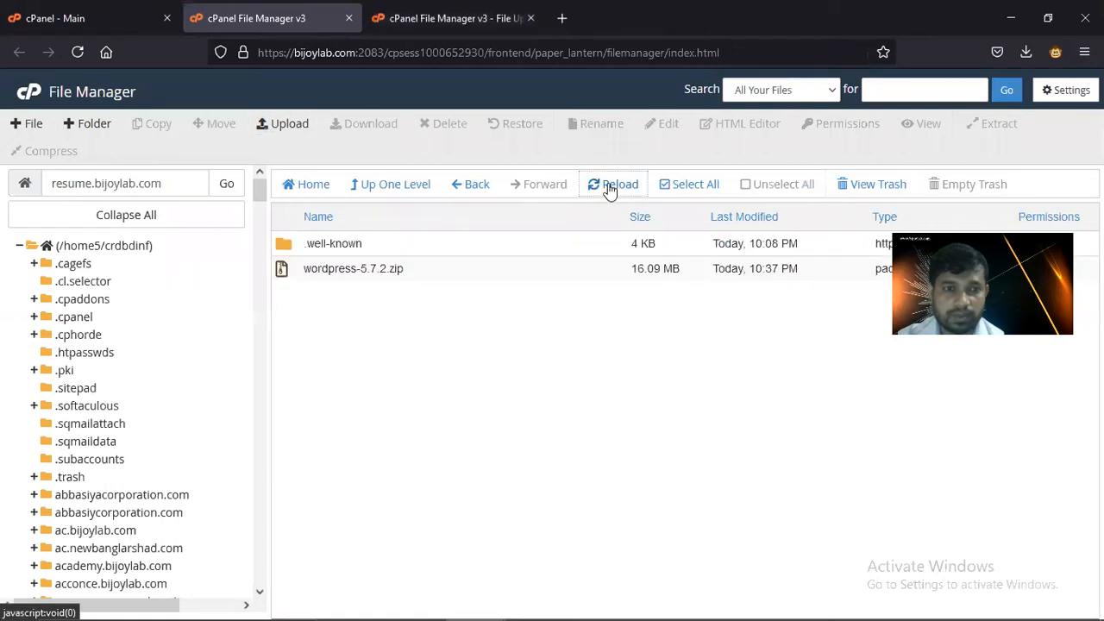
click(374, 268)
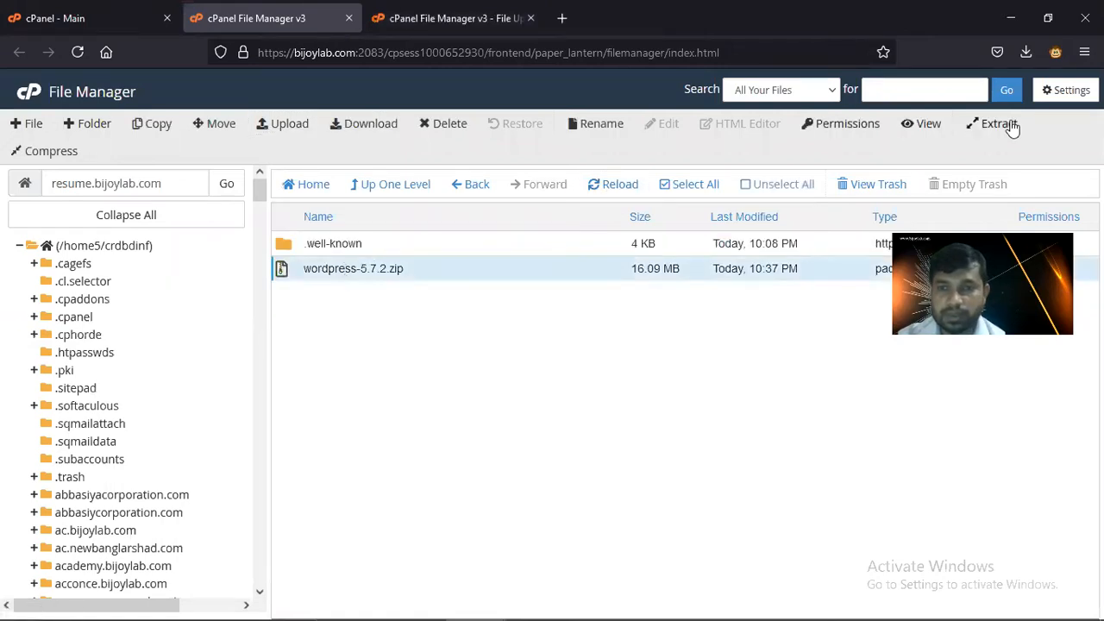
click(1003, 125)
click(664, 428)
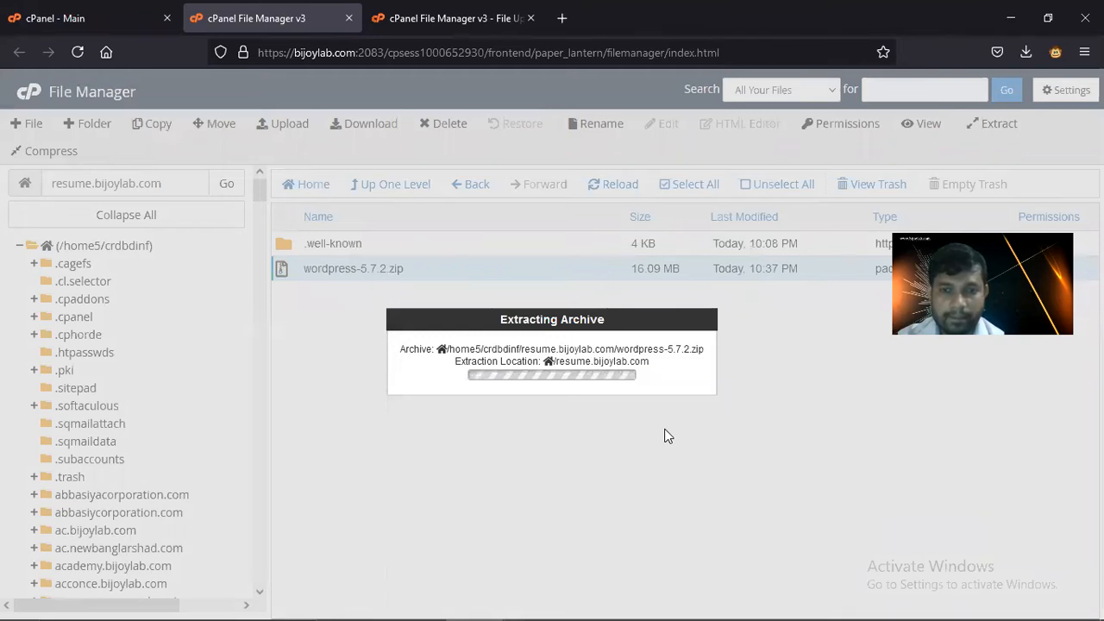
click(811, 509)
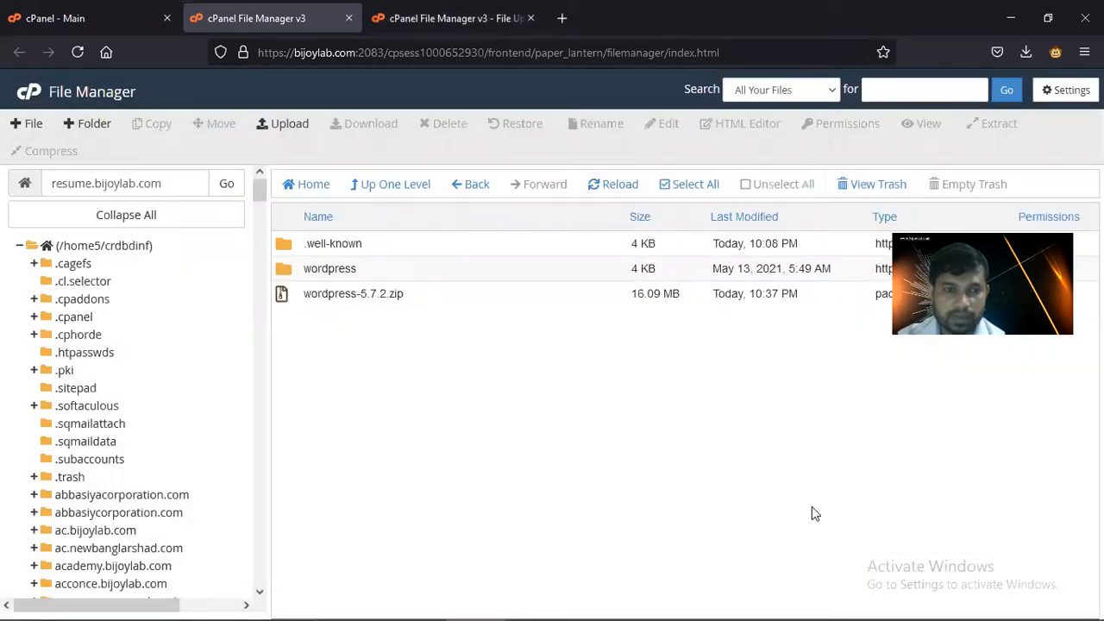
double_click(280, 270)
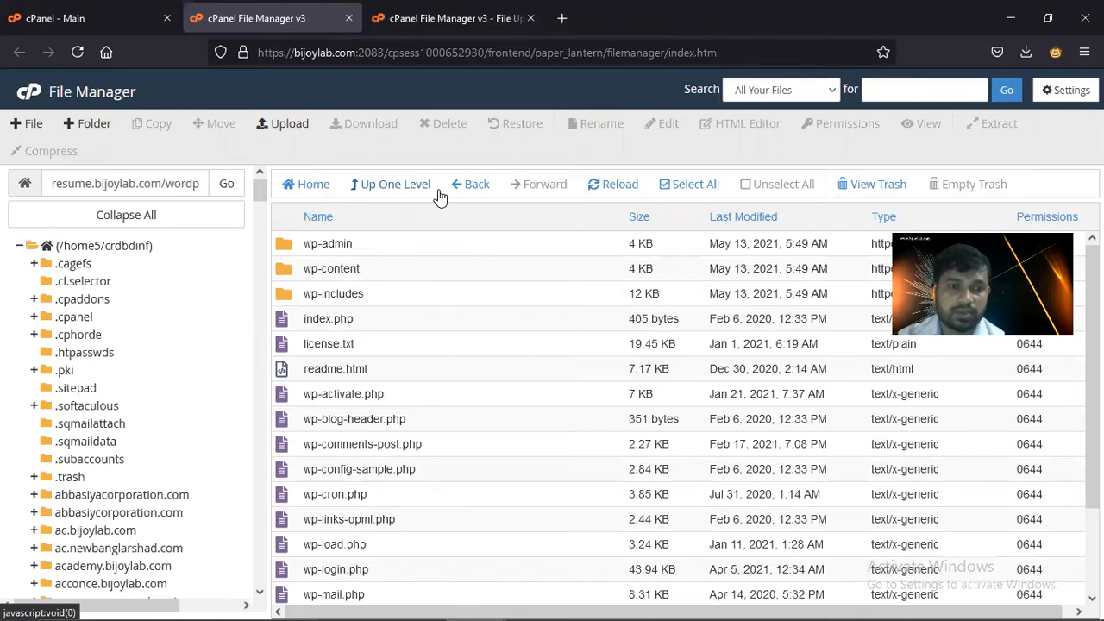
- Move every WordPress file up into resume.bijoylab.com by removing 'wordpress' from the destination path
click(664, 185)
click(216, 125)
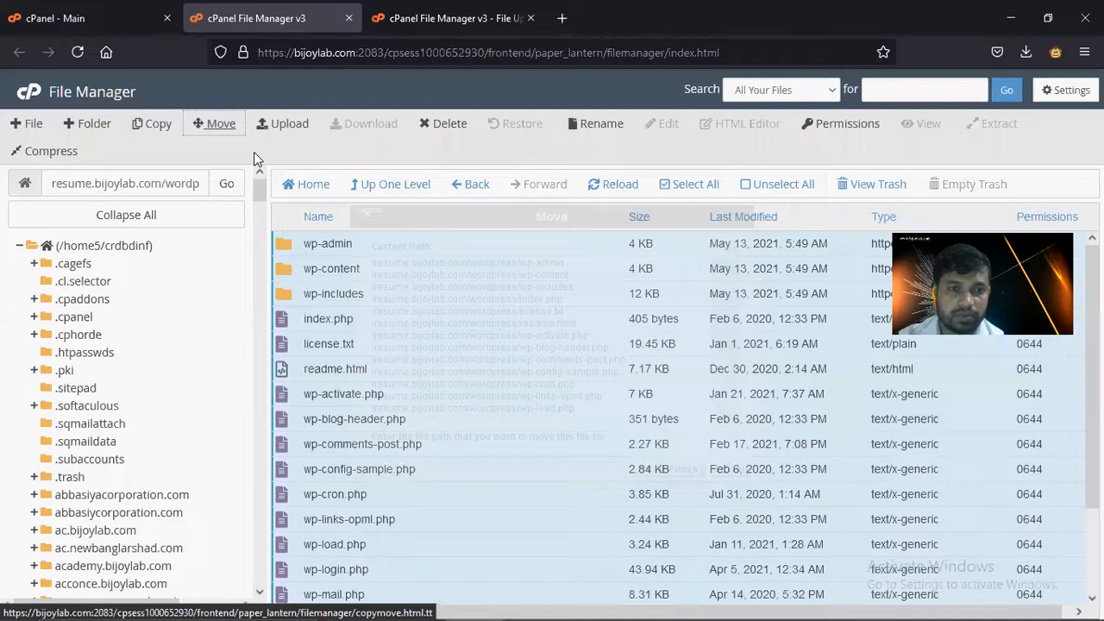
drag(522, 428, 418, 429)
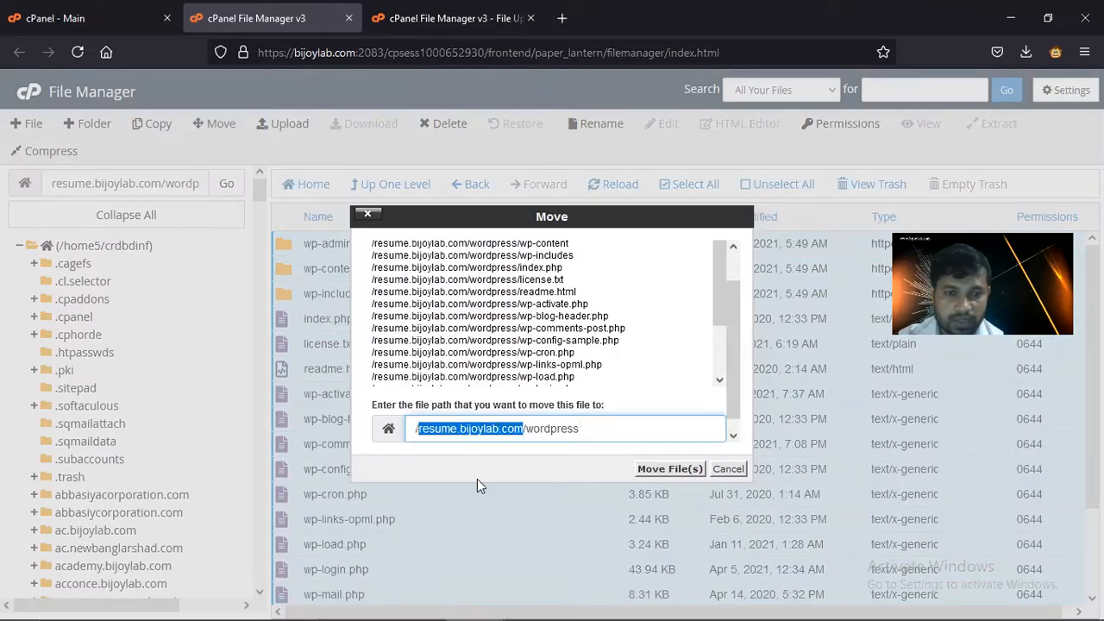
drag(593, 432, 528, 431)
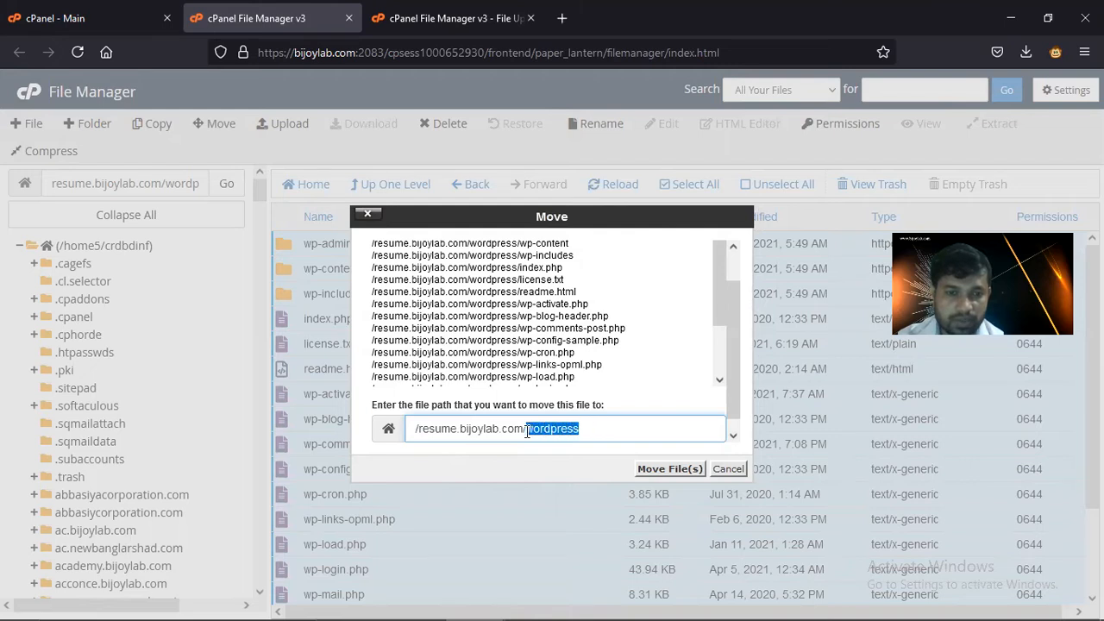
key(BackSpace)
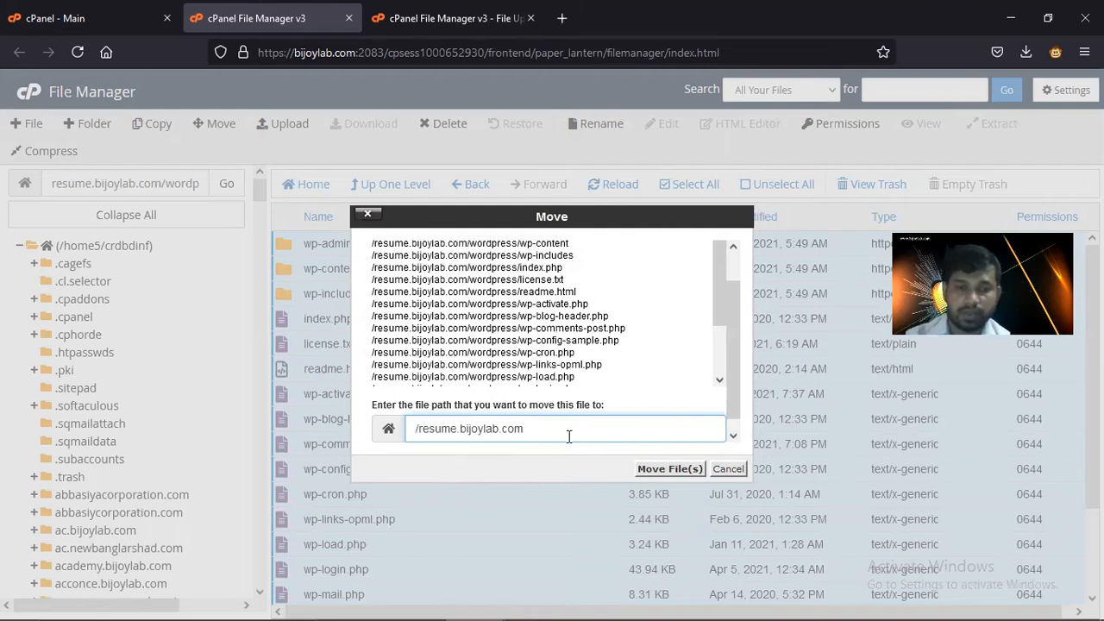
click(660, 469)
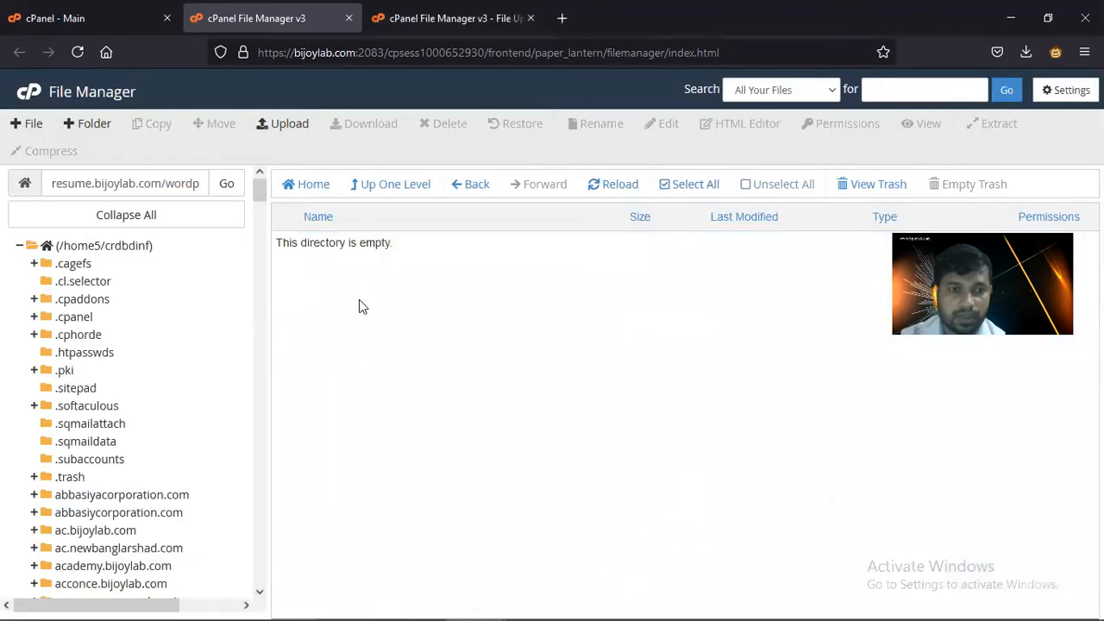
click(468, 185)
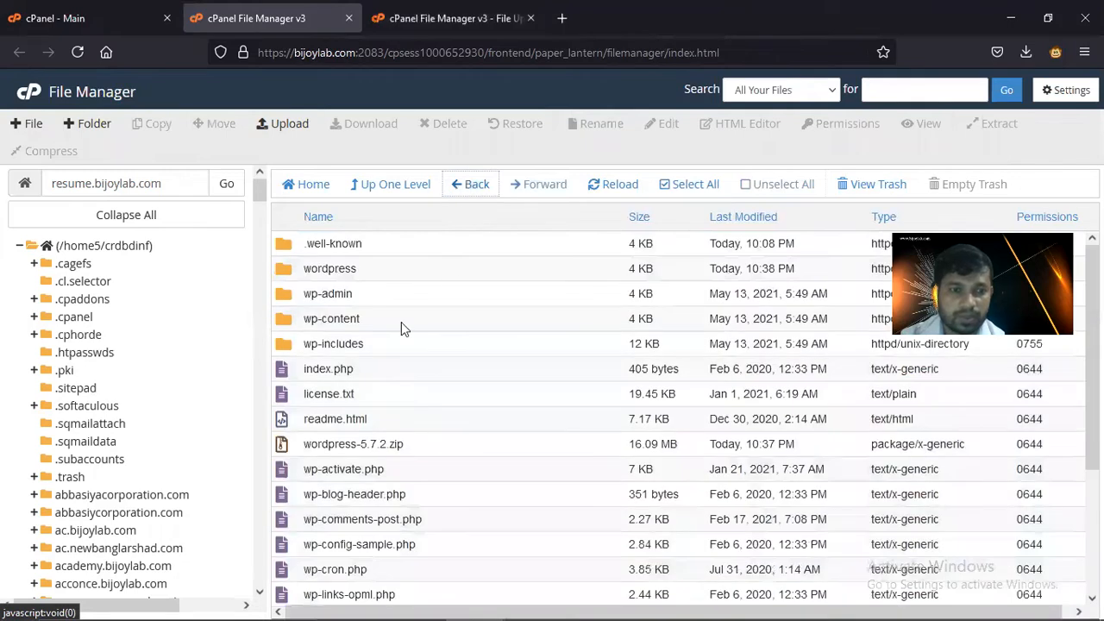
click(561, 18)
text(re)
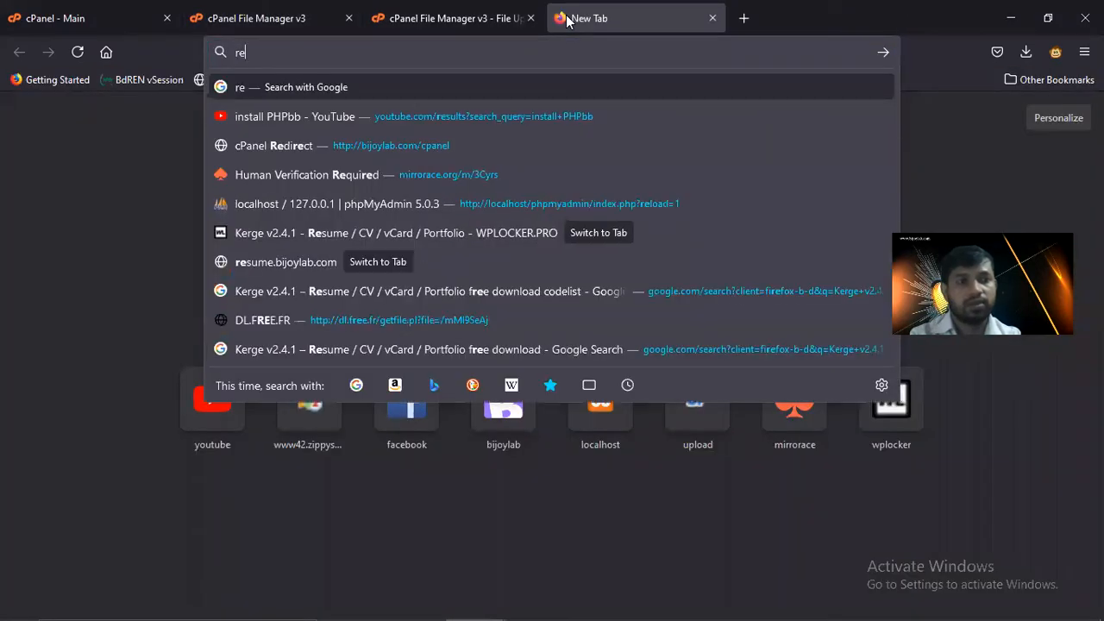
text(sume.bij)
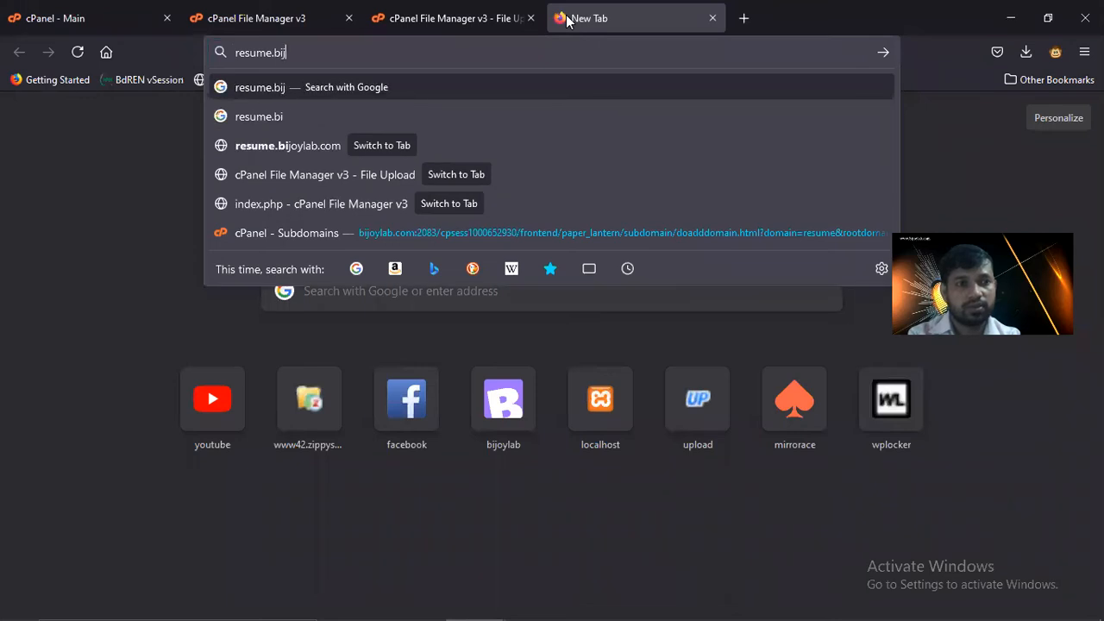
text(oylab.com)
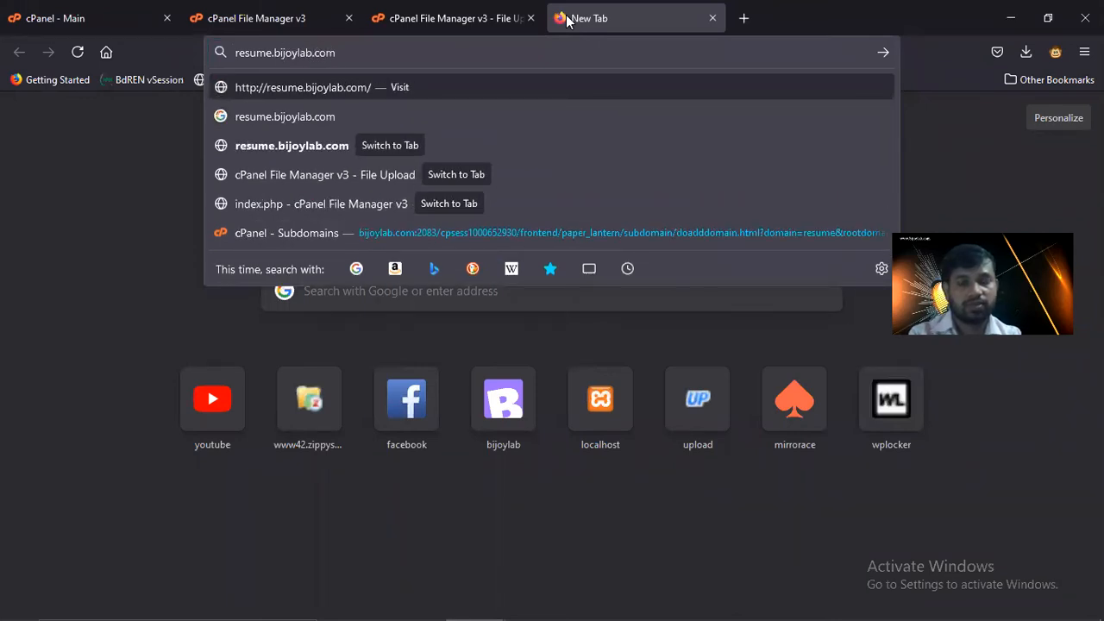
key(Return)
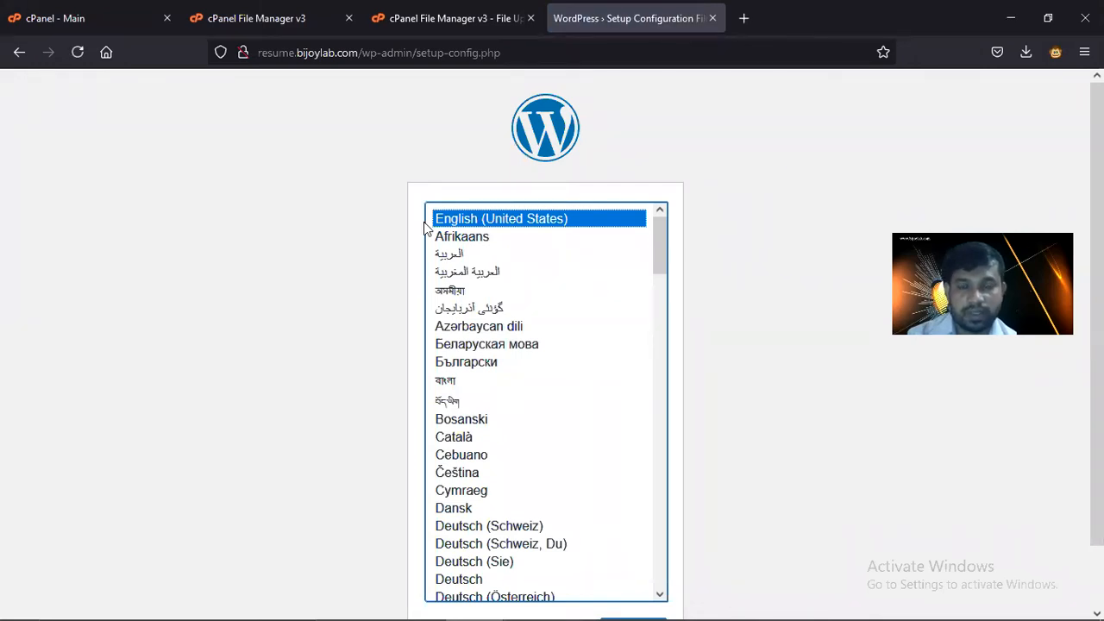
click(449, 19)
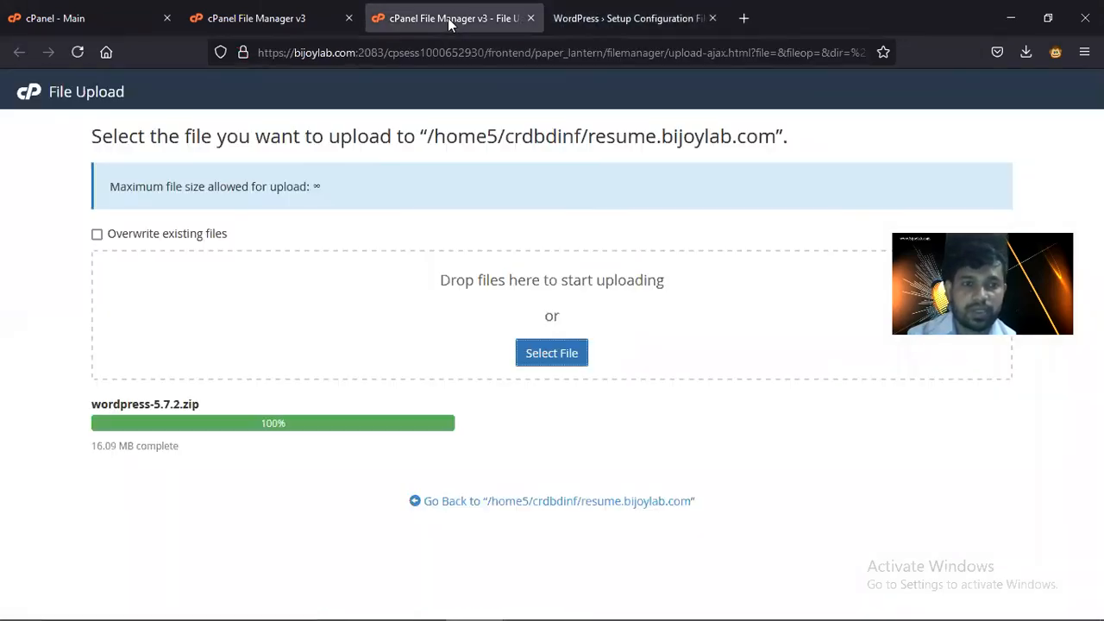
click(313, 26)
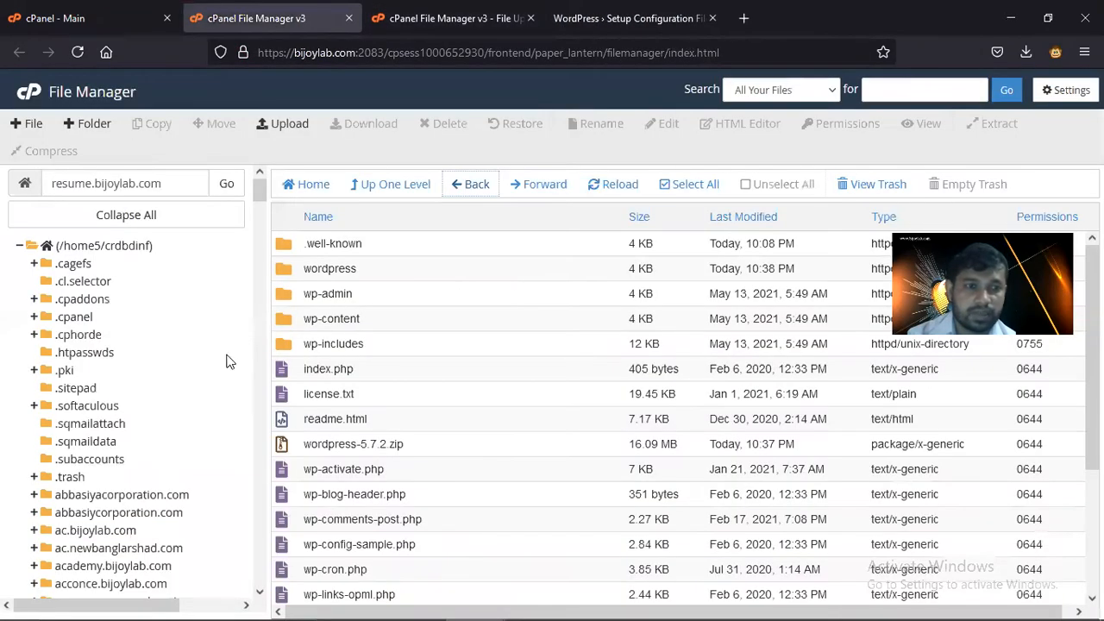
scroll(207, 380, down, 5)
scroll(181, 390, down, 20)
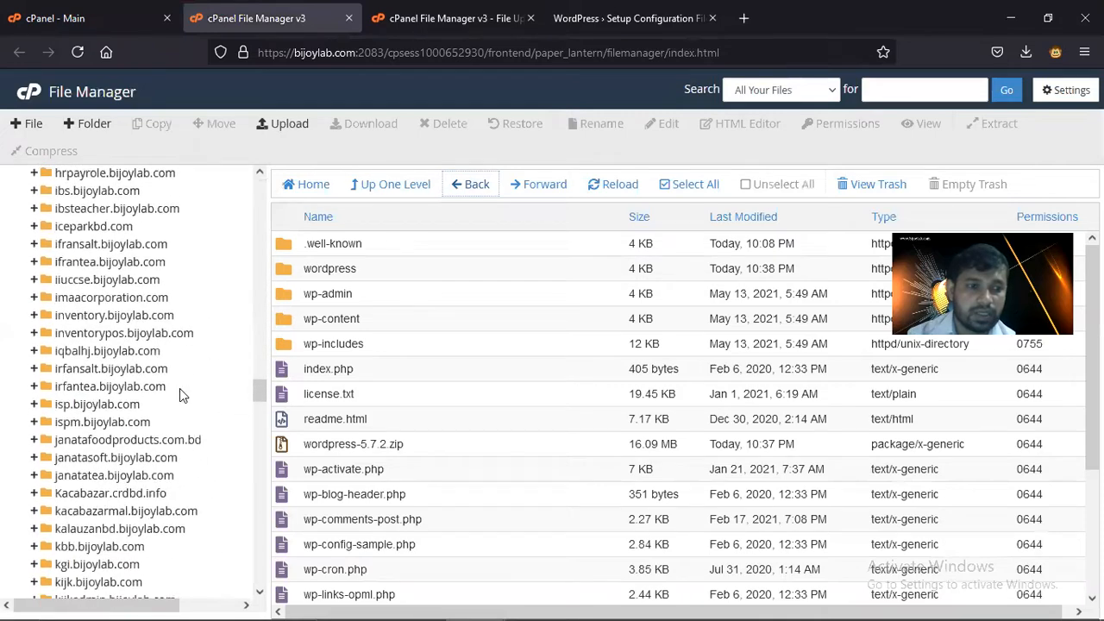
scroll(180, 395, down, 20)
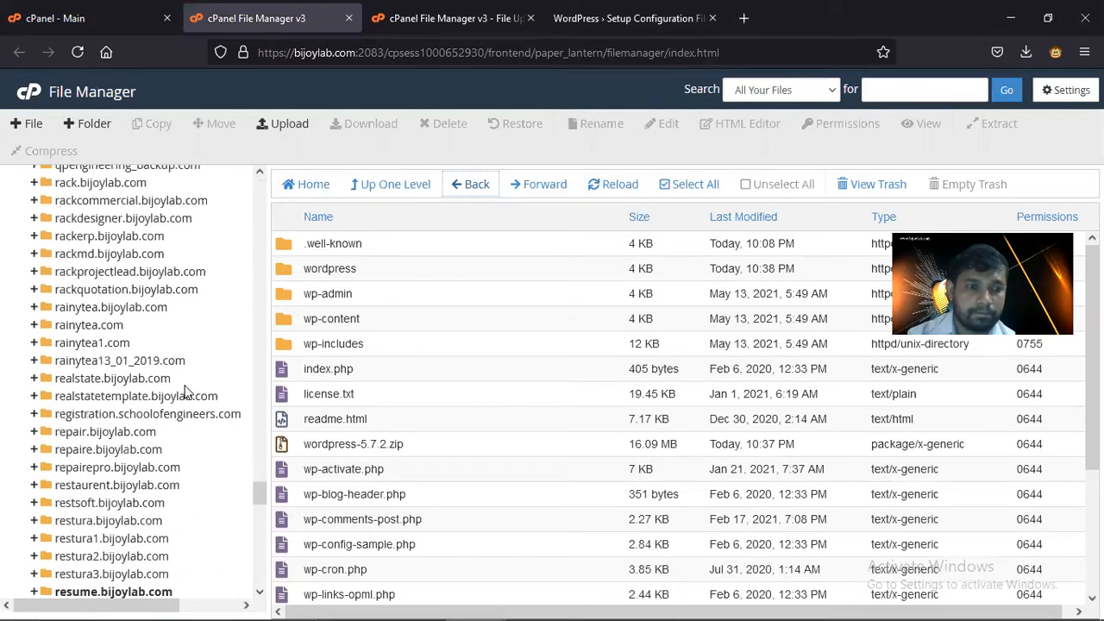
click(125, 408)
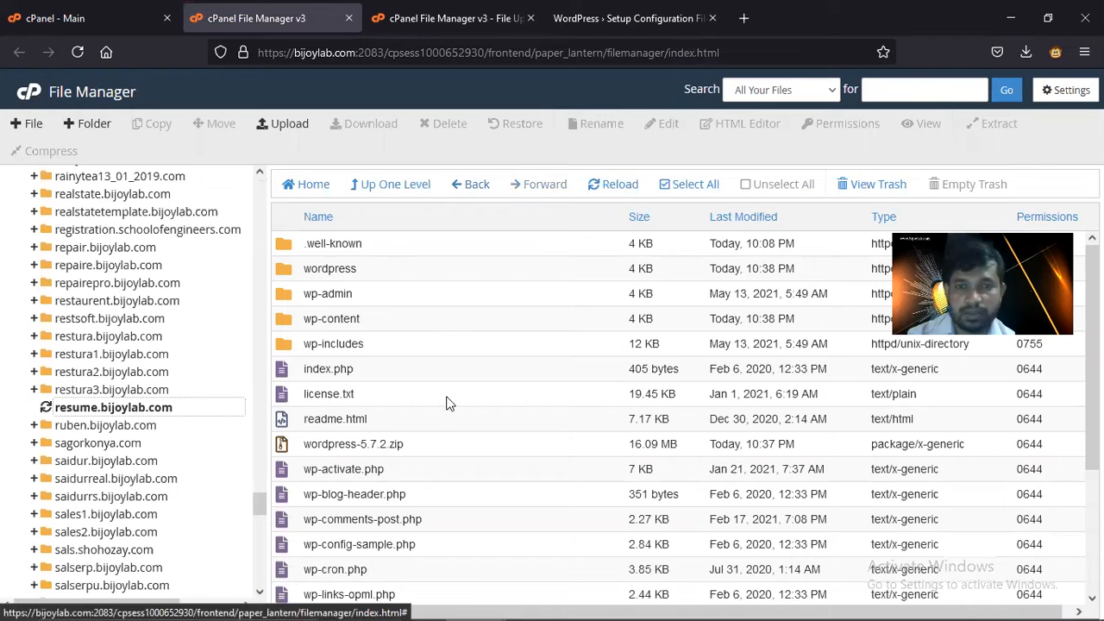
click(626, 18)
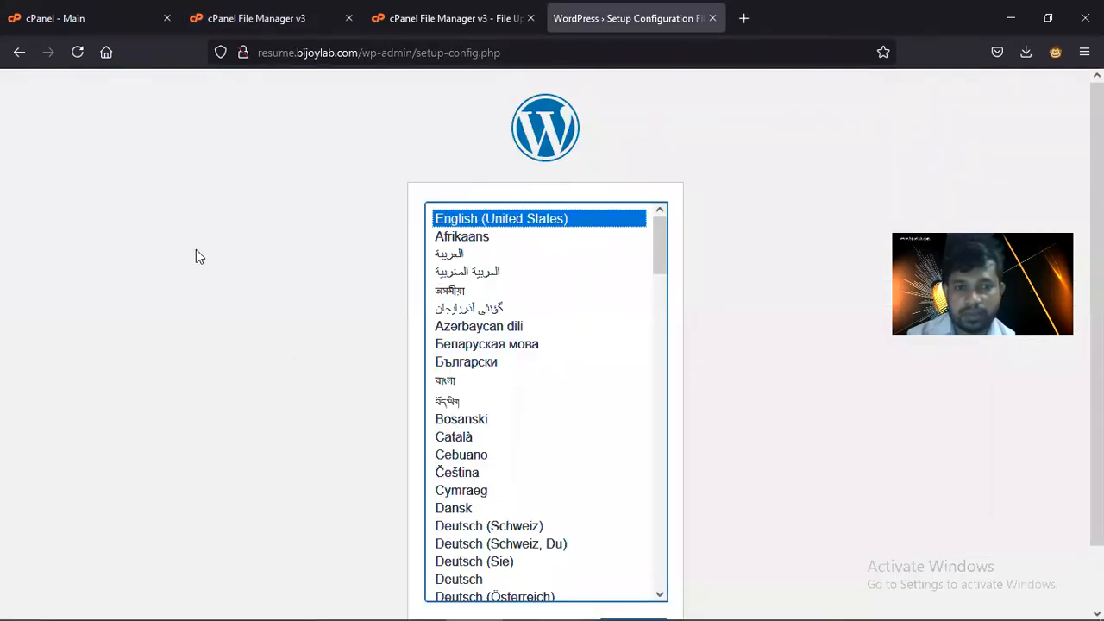
scroll(282, 281, down, 2)
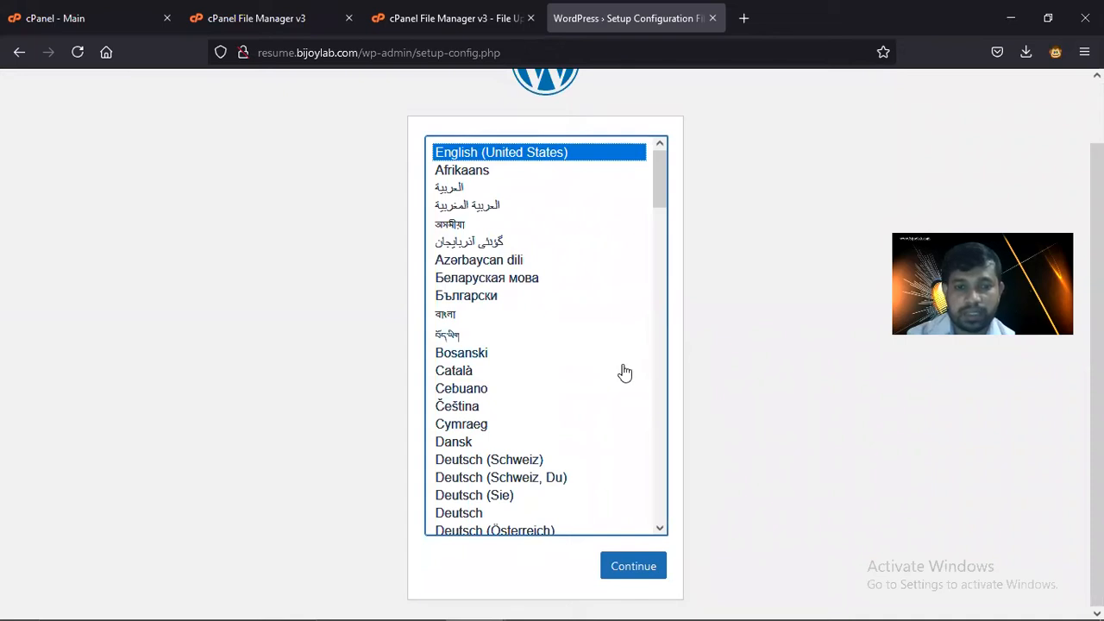
- Keep English (United States) and move past the intro to the database connection form
click(635, 567)
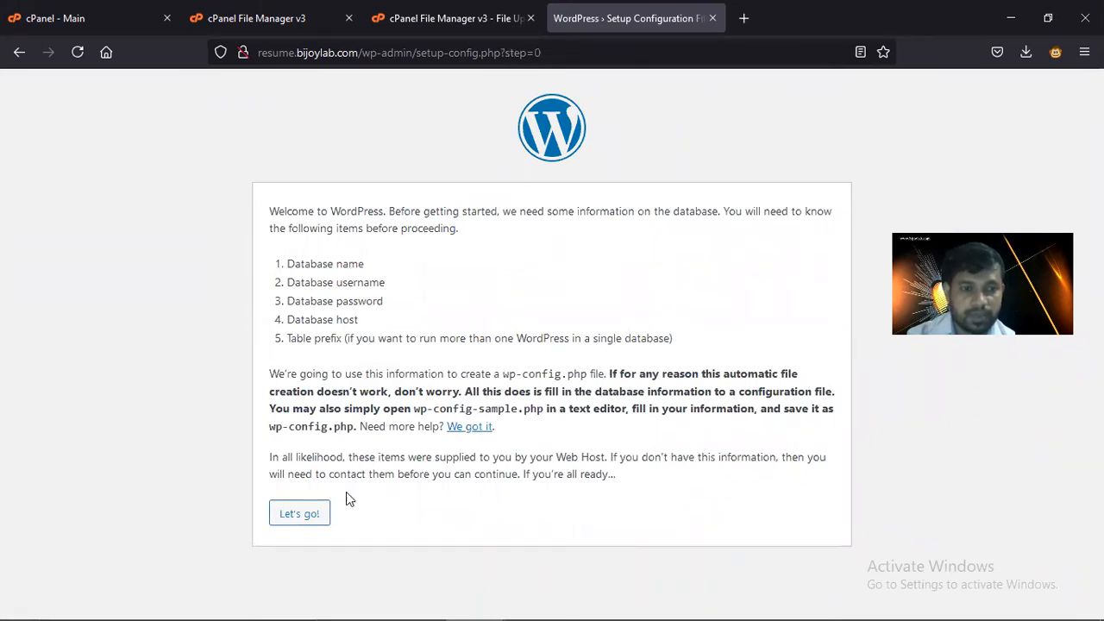
click(316, 521)
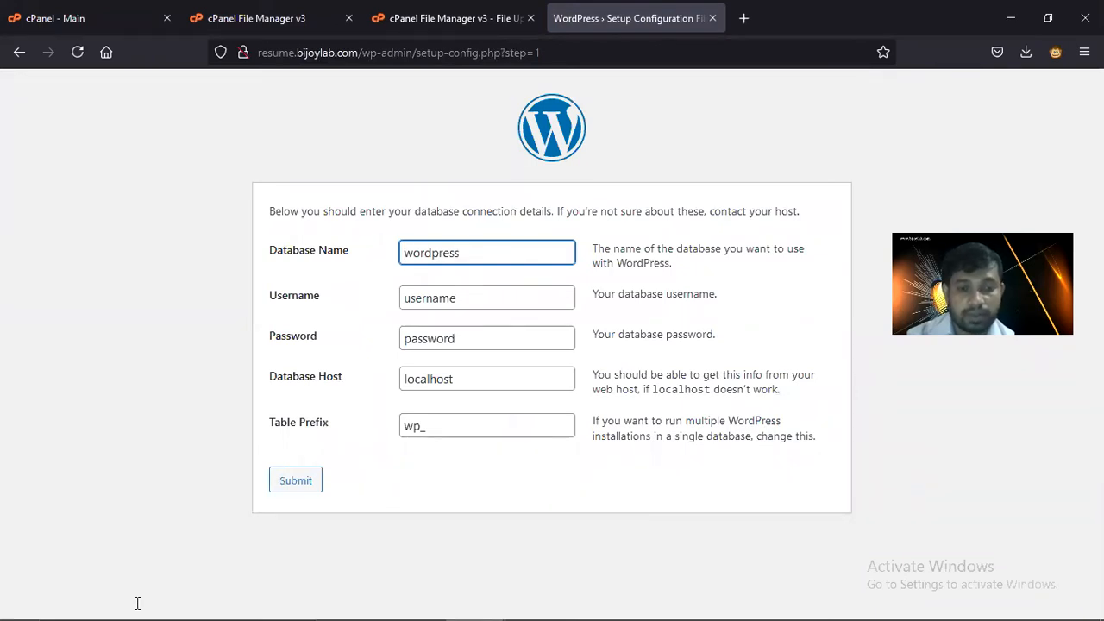
- Paste the database name from the Notepad++ notes into the Database Name field
click(569, 606)
click(222, 143)
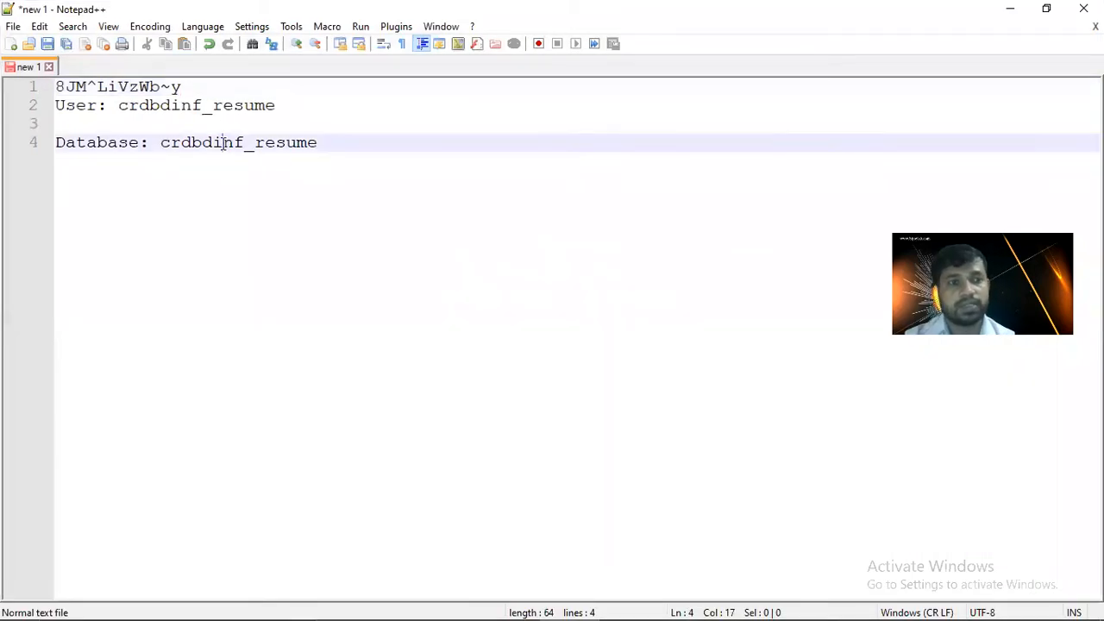
double_click(223, 143)
key(ctrl+c)
click(1010, 8)
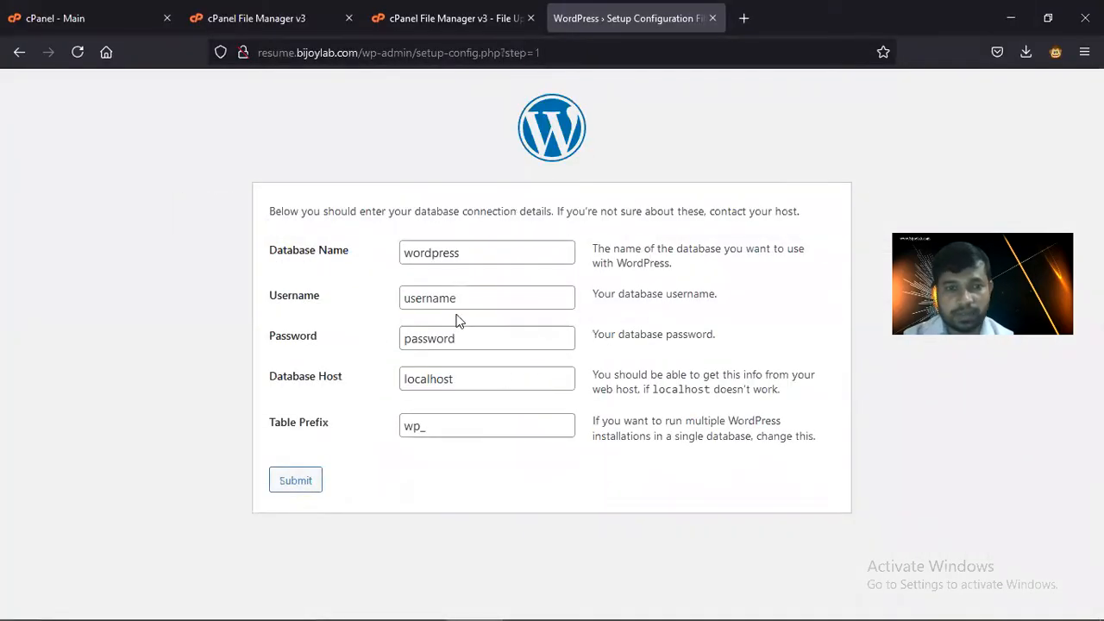
click(457, 252)
double_click(489, 252)
key(ctrl+v)
- Paste the database user name from the notes into the Username field
click(477, 301)
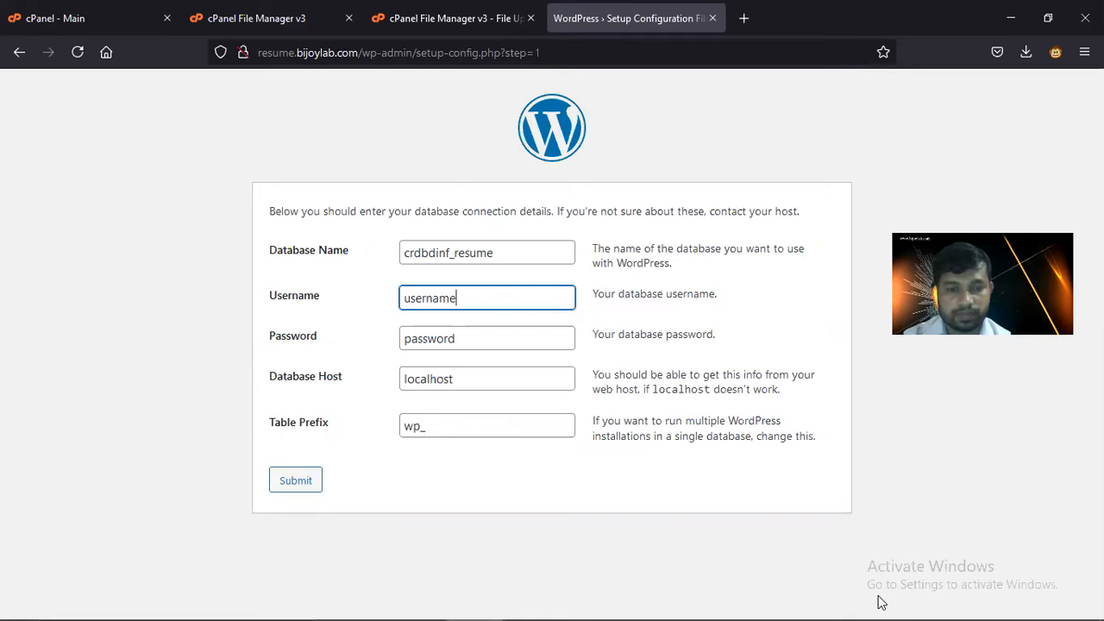
click(570, 611)
double_click(230, 104)
key(ctrl+c)
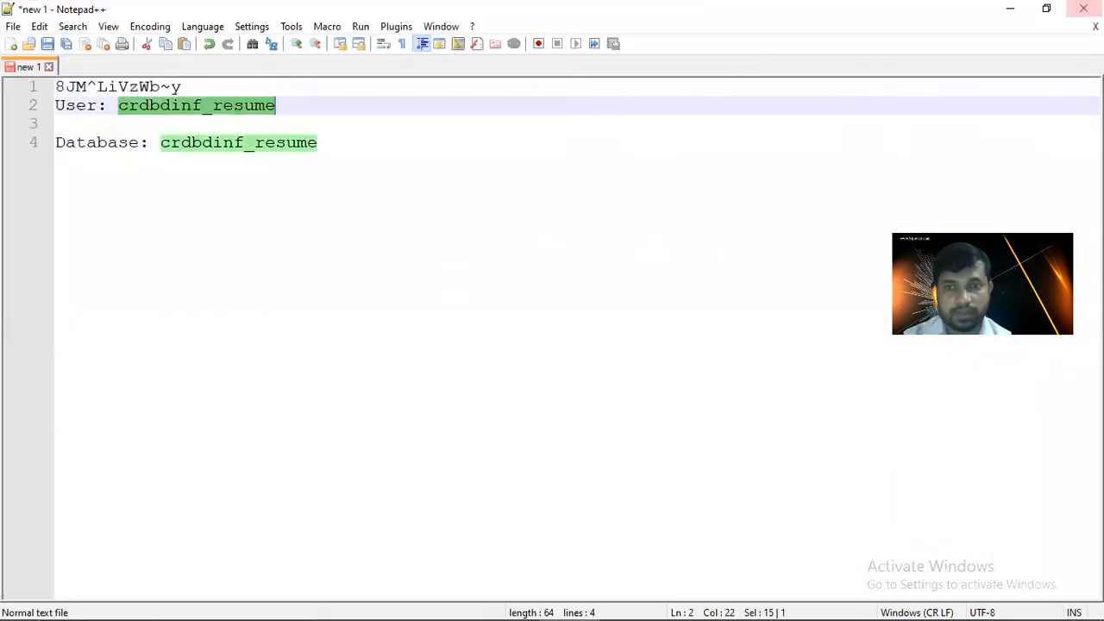
click(1010, 9)
double_click(480, 303)
key(ctrl+v)
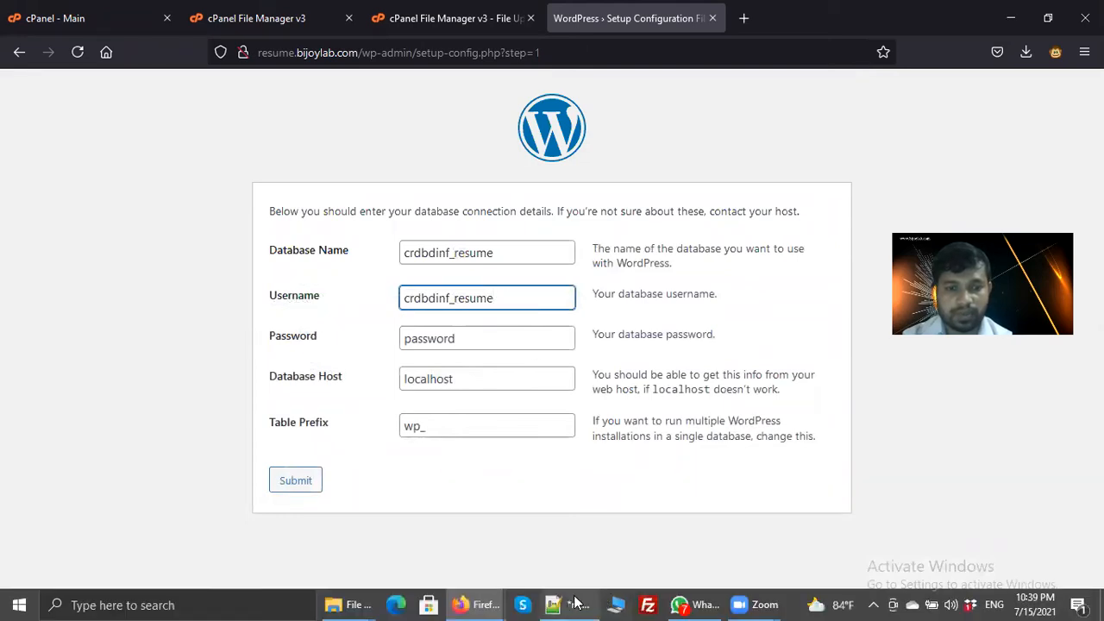
- Paste the database password, keep localhost as host, submit, and run the installation
click(576, 601)
click(192, 86)
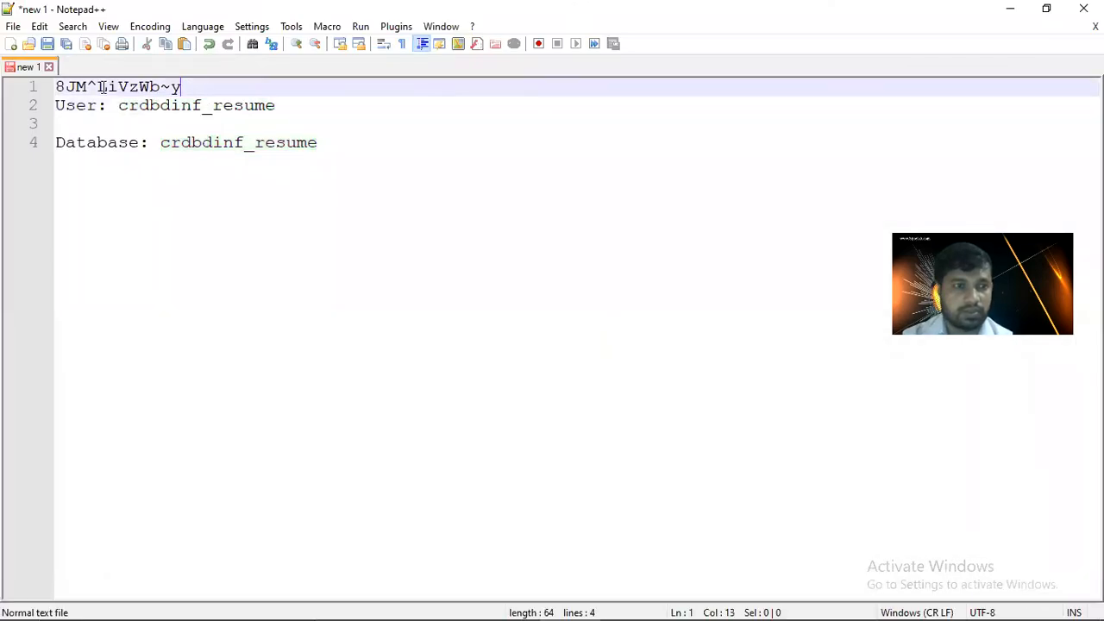
shift+click(56, 86)
key(ctrl+c)
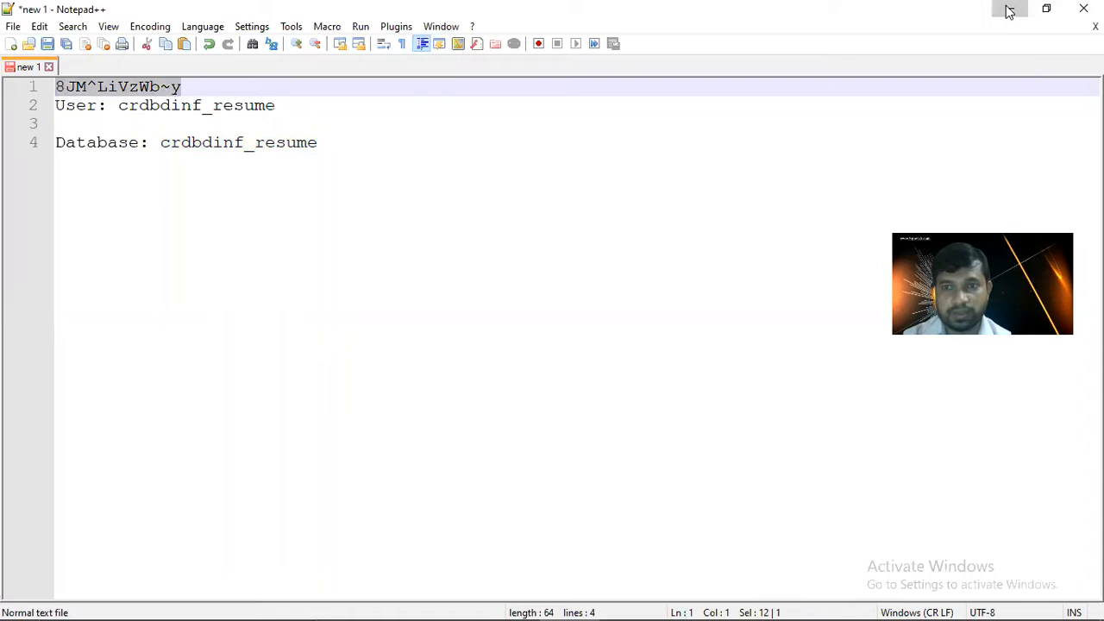
click(1009, 9)
click(483, 336)
double_click(483, 336)
key(ctrl+v)
click(480, 379)
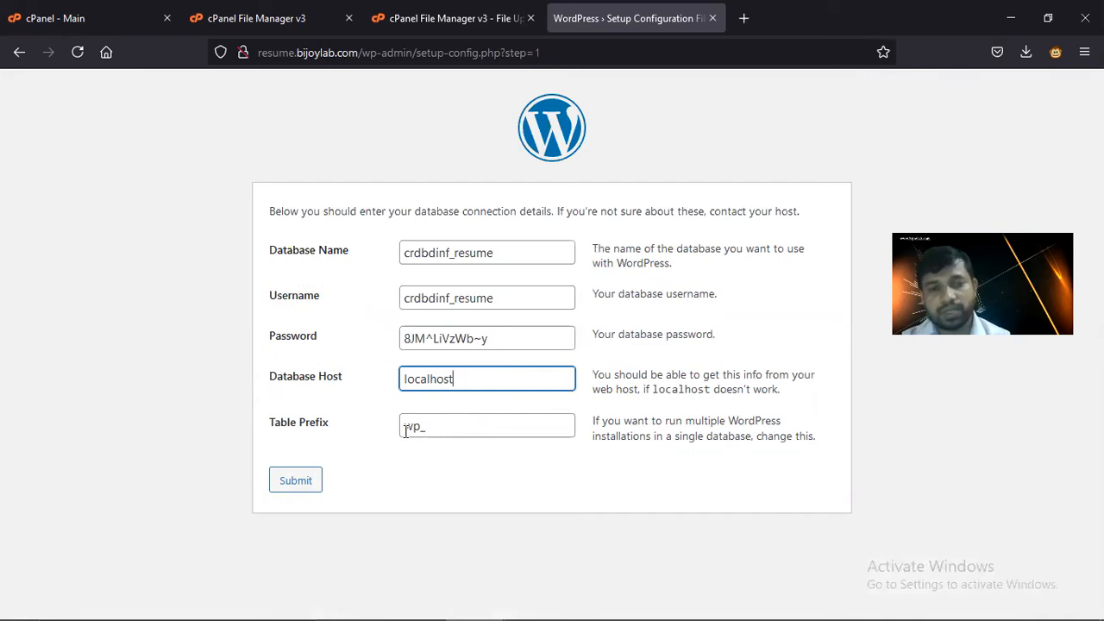
click(293, 483)
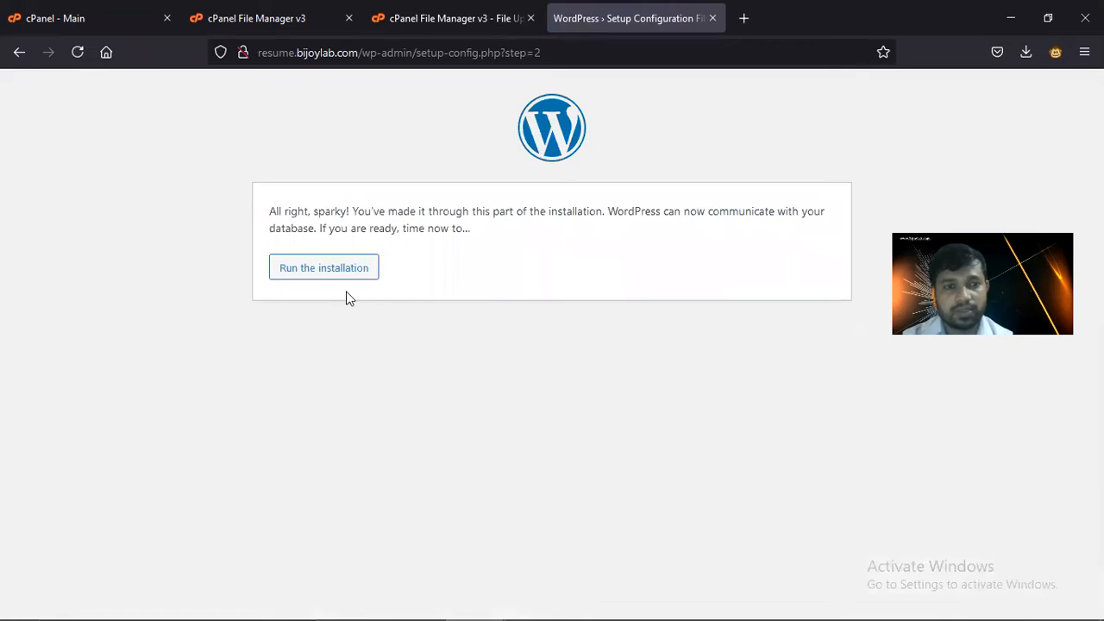
click(315, 273)
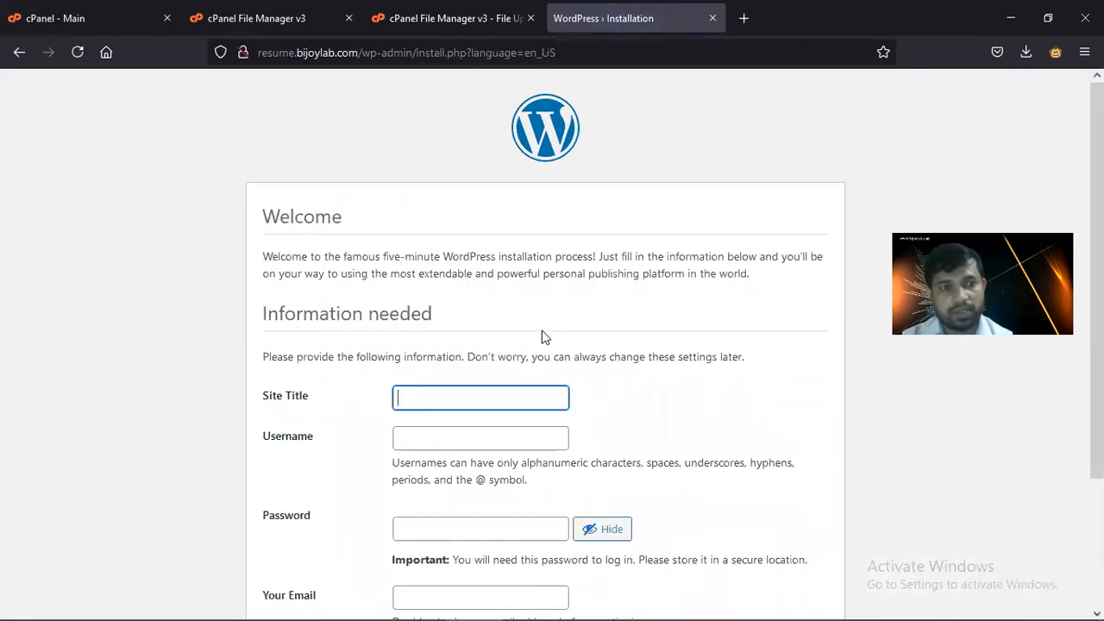
- Enter 'Resume of Myself' as the site title and type the admin e-mail as the username
scroll(542, 336, down, 3)
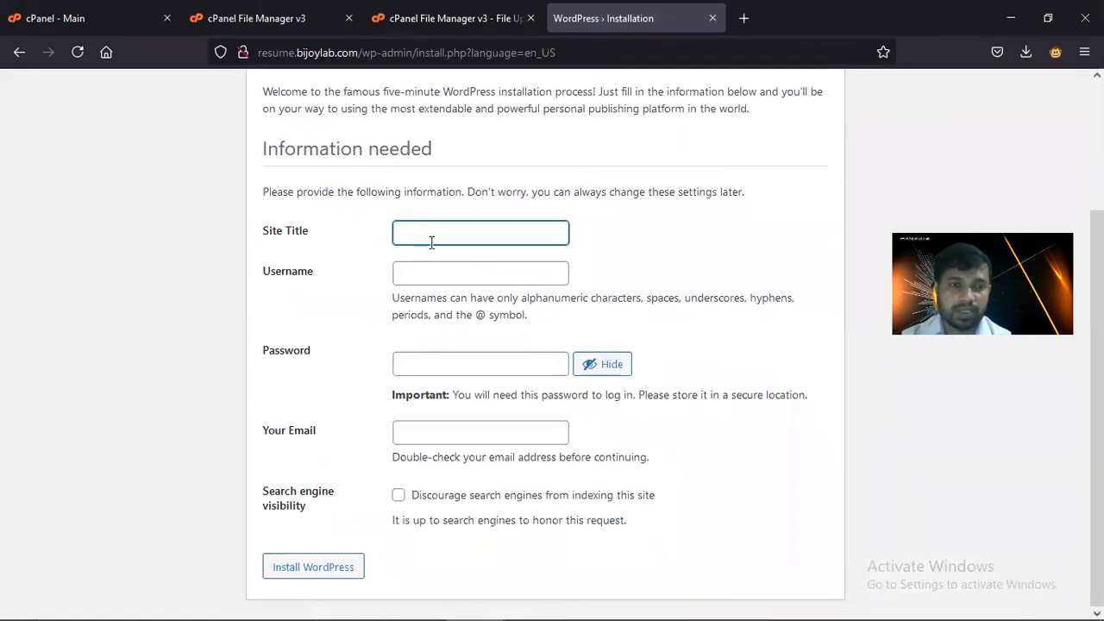
text(Re)
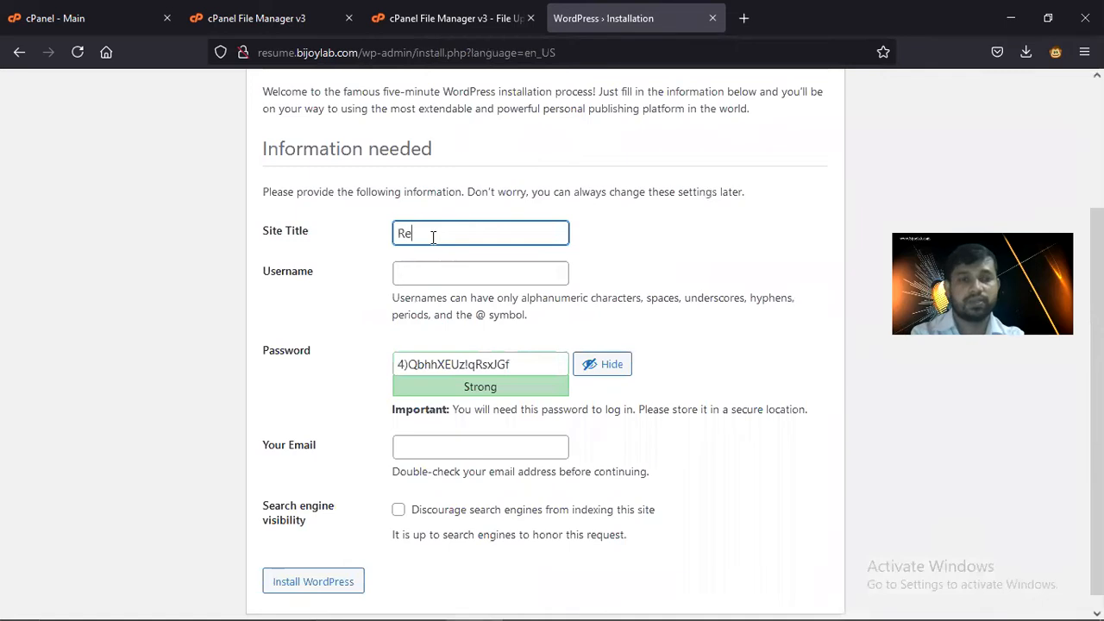
text(sume of Myse)
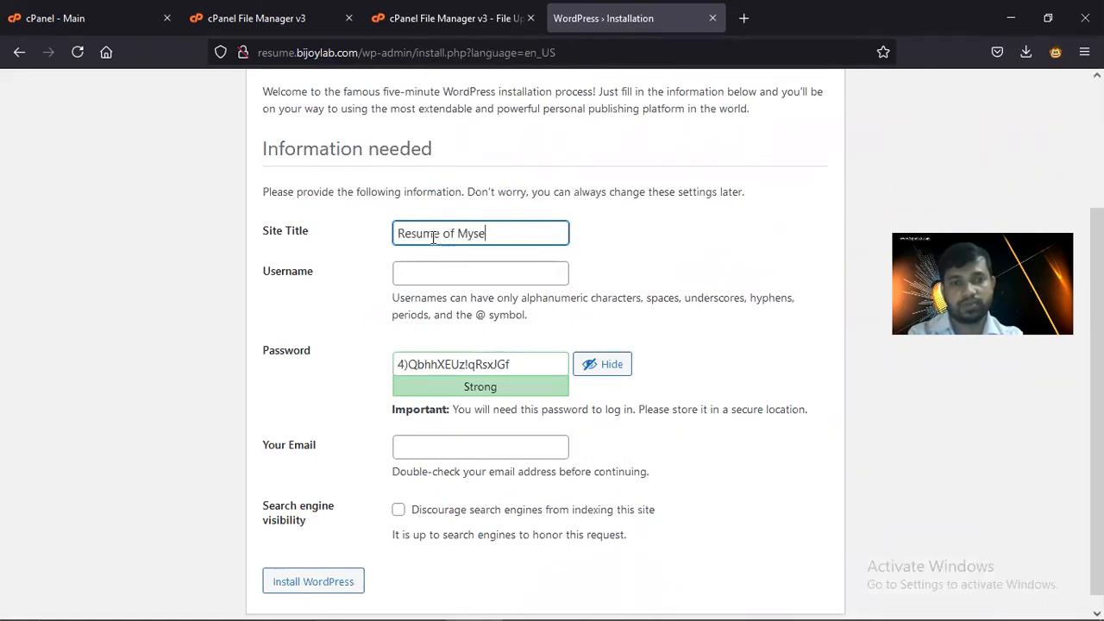
text(lf)
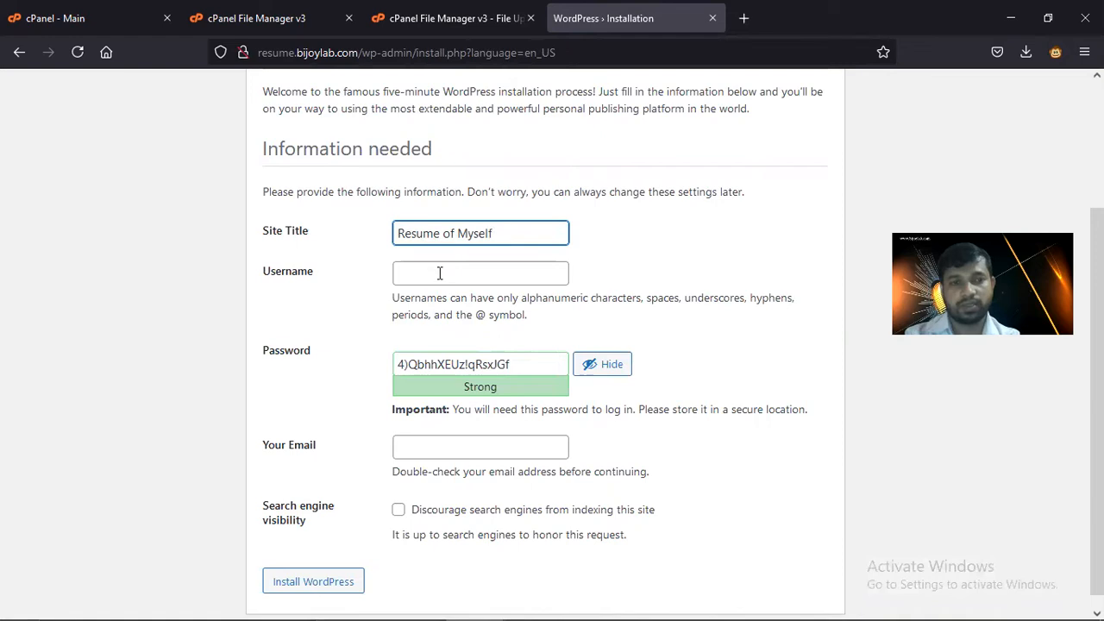
click(439, 273)
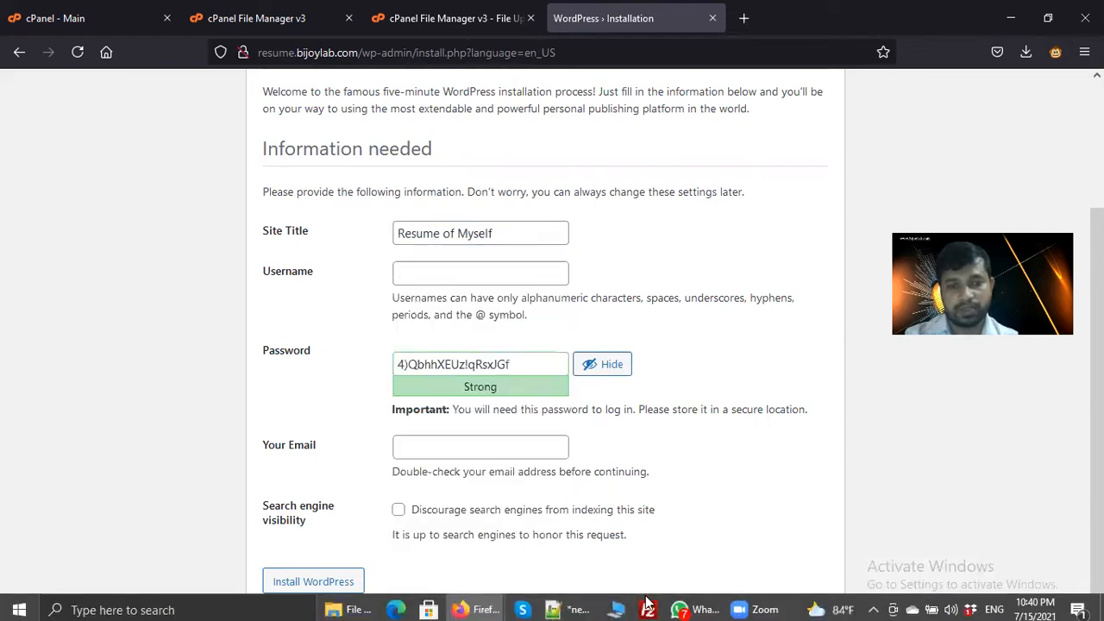
click(556, 604)
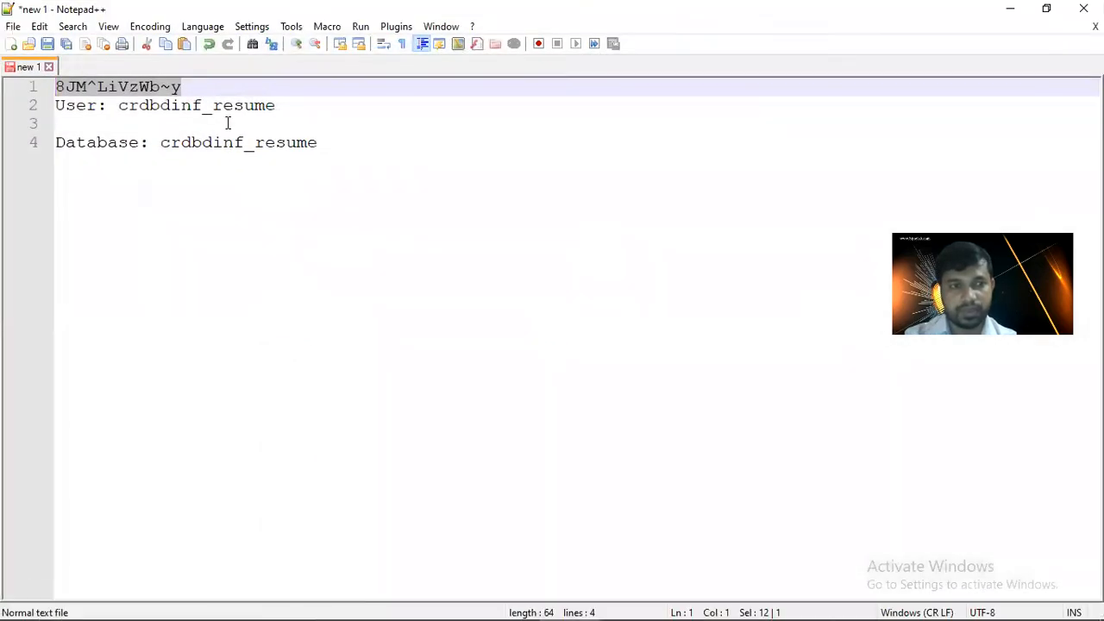
click(328, 143)
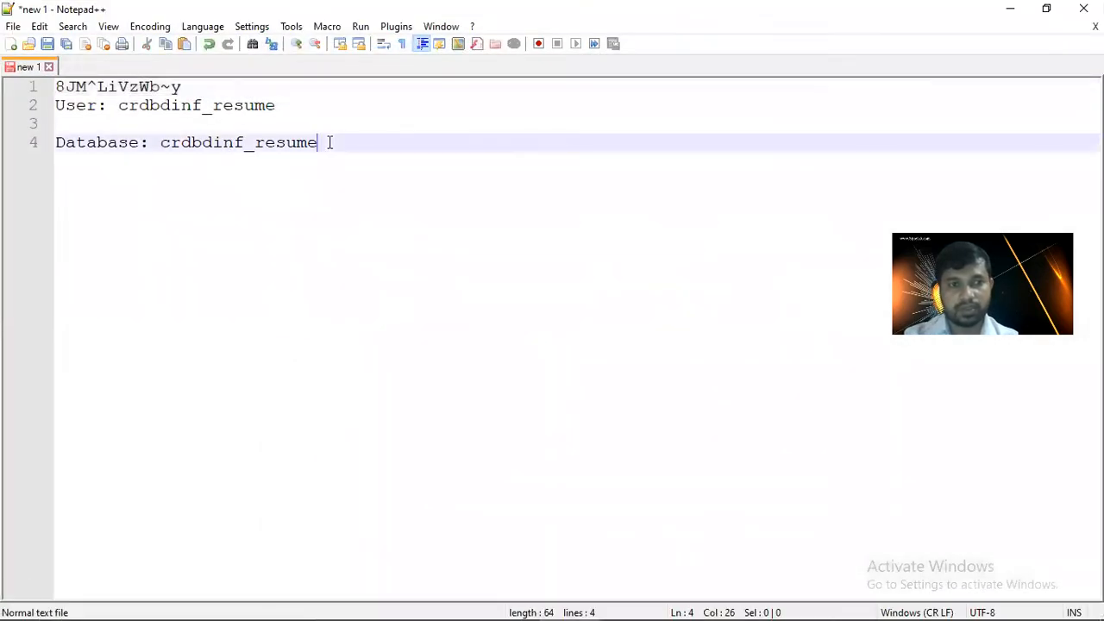
click(1005, 13)
click(452, 273)
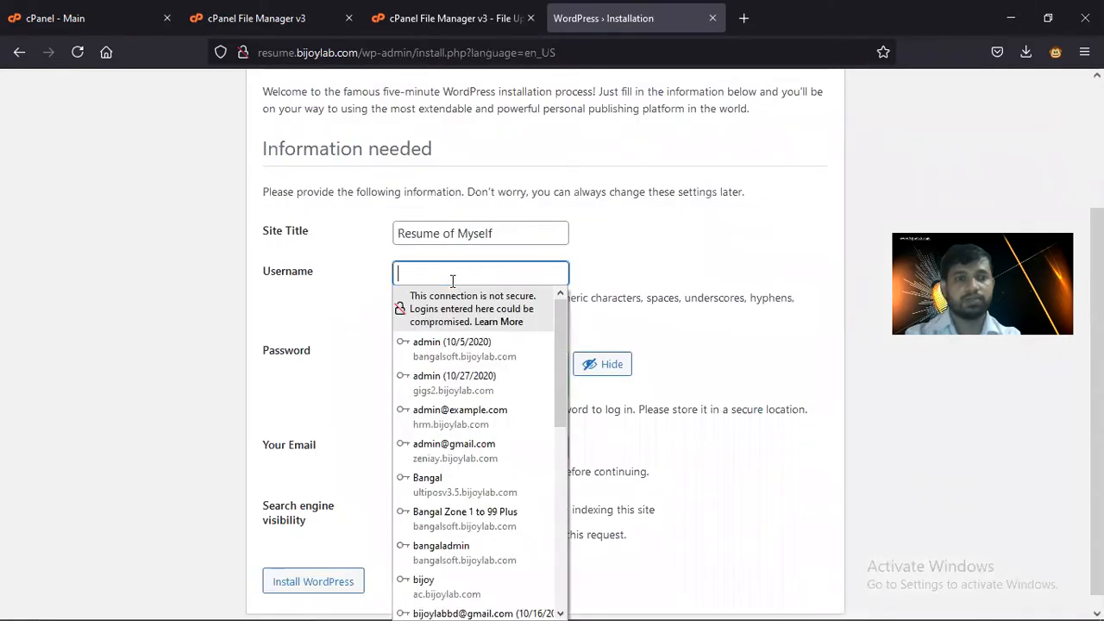
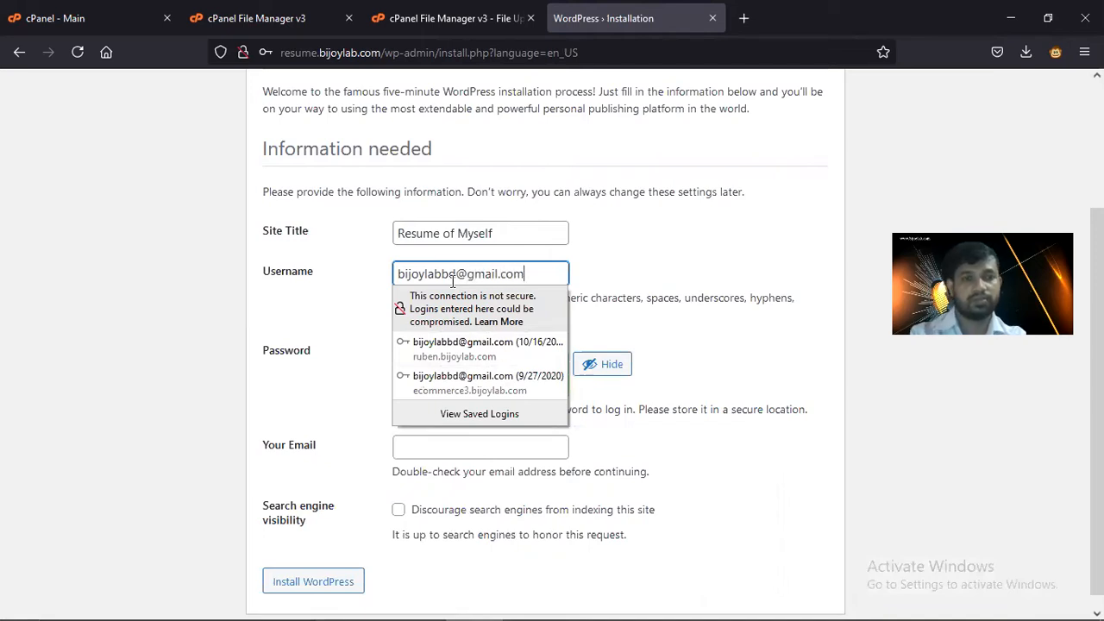
click(467, 273)
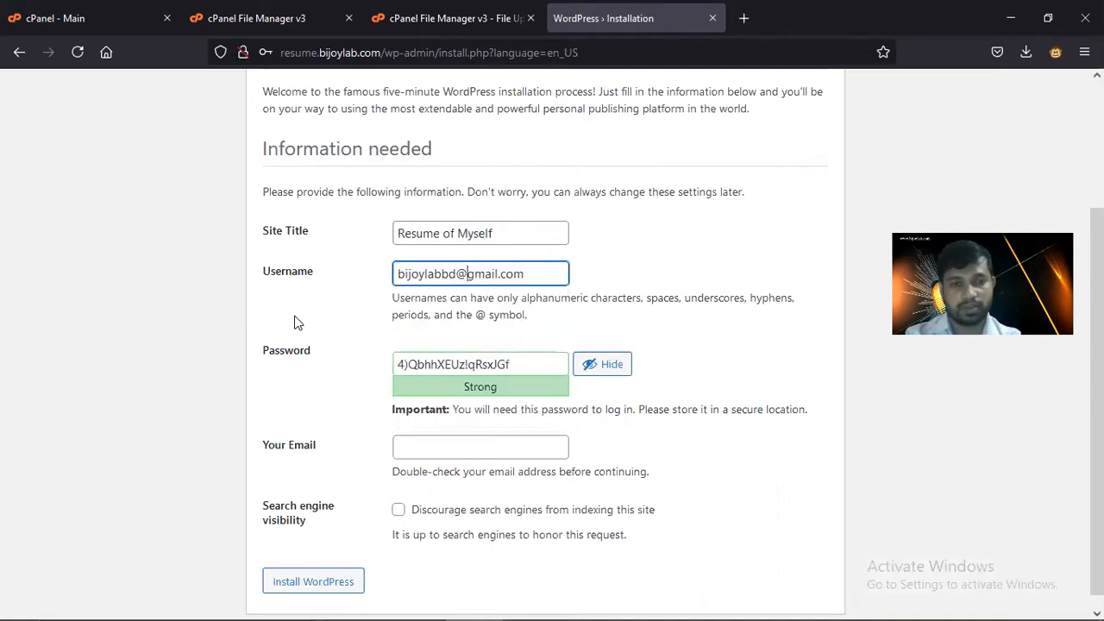
- Copy the admin username into Your Email and install WordPress
click(523, 363)
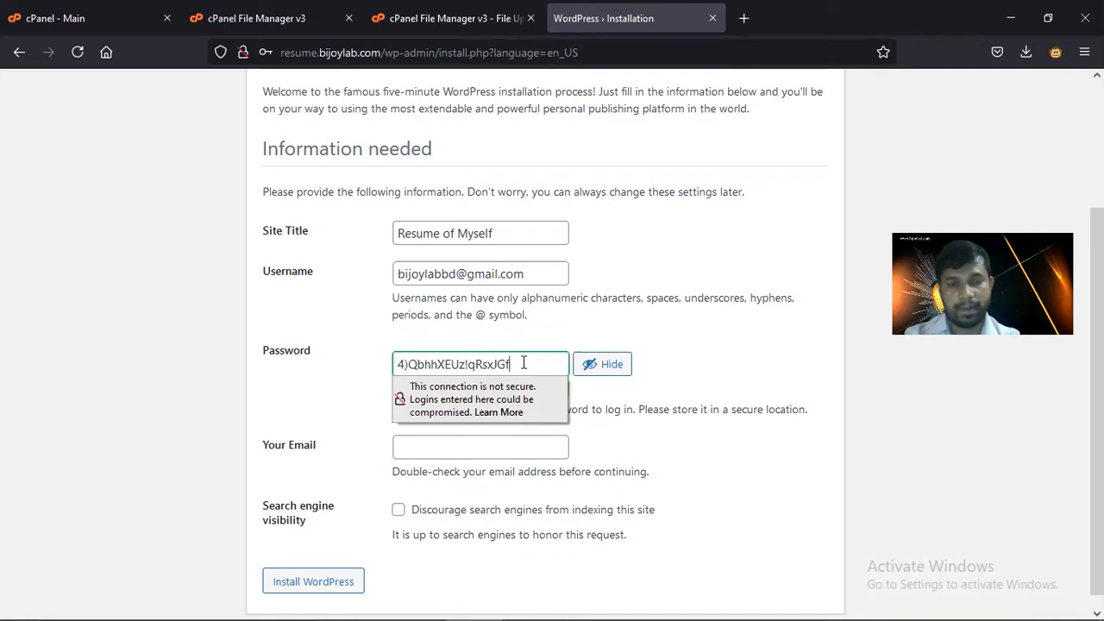
click(316, 390)
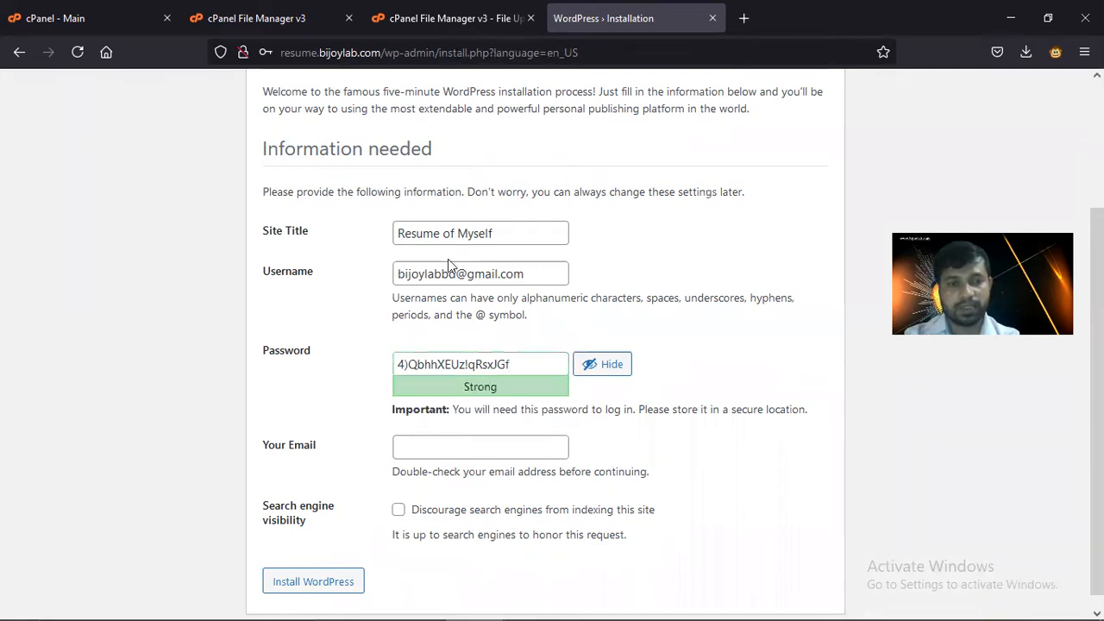
triple_click(541, 274)
key(ctrl+c)
click(428, 446)
key(ctrl+v)
scroll(319, 436, down, 1)
click(328, 577)
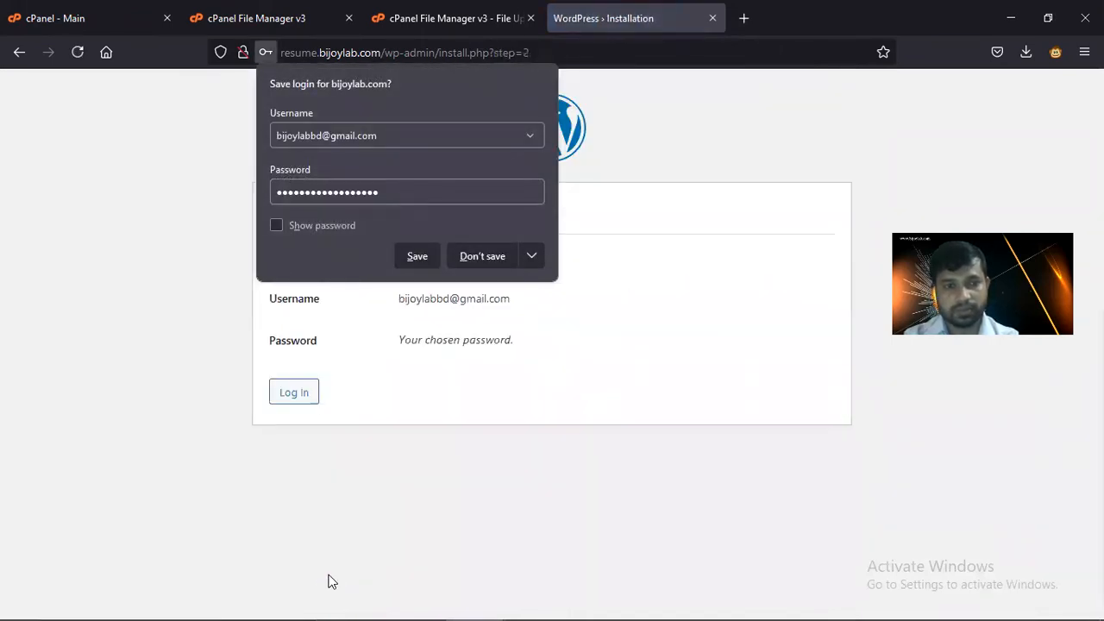
- Decline Firefox's save-login prompt and go to the new site's login page
click(499, 371)
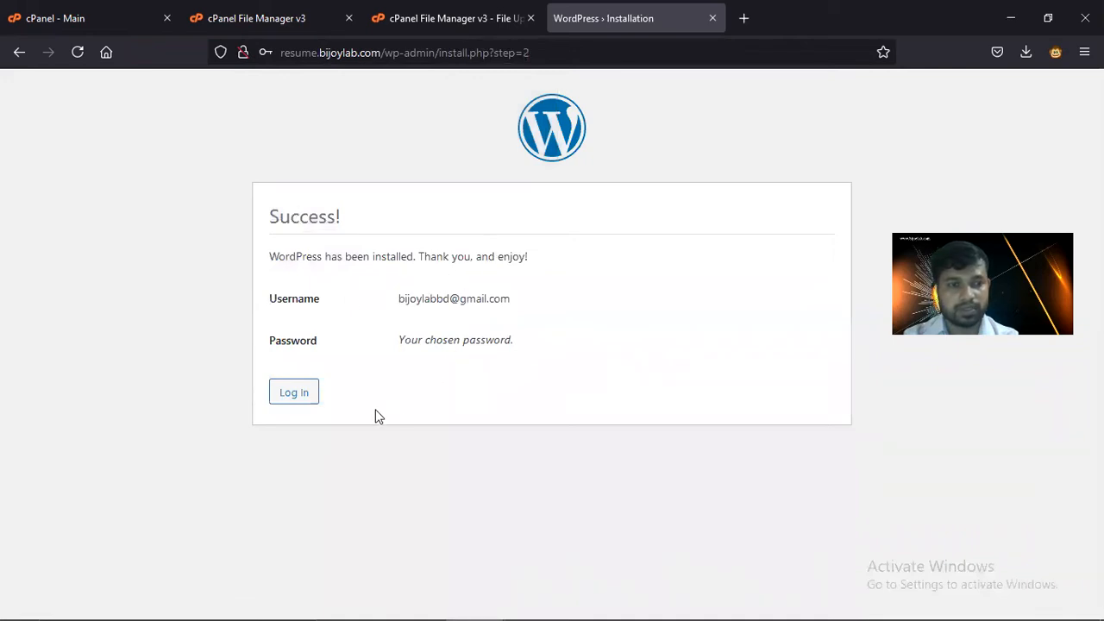
click(293, 395)
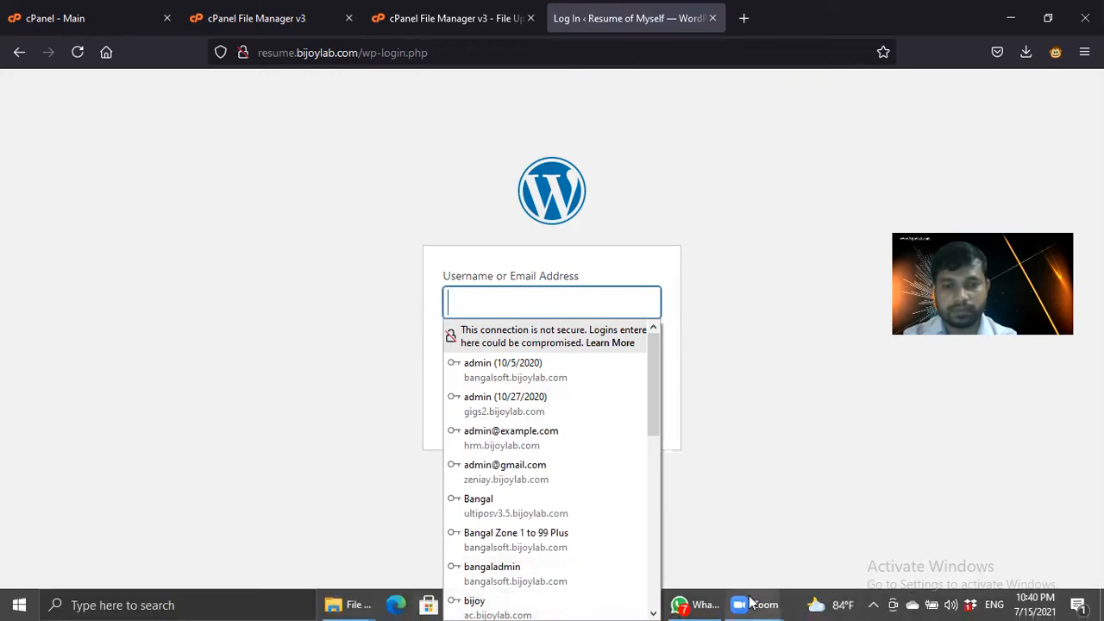
mouse_move(759, 603)
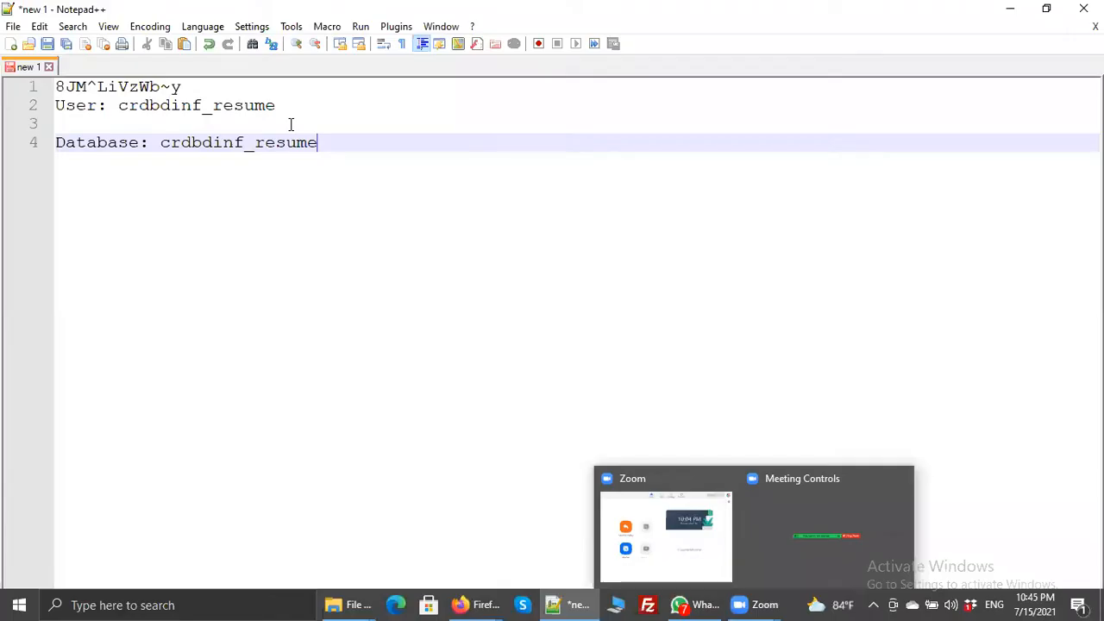
- Add blank lines to the notes, cycle through the Firefox tabs, and bring the Resume of Myself dashboard window forward
key(Return)
key(Return)
key(Return)
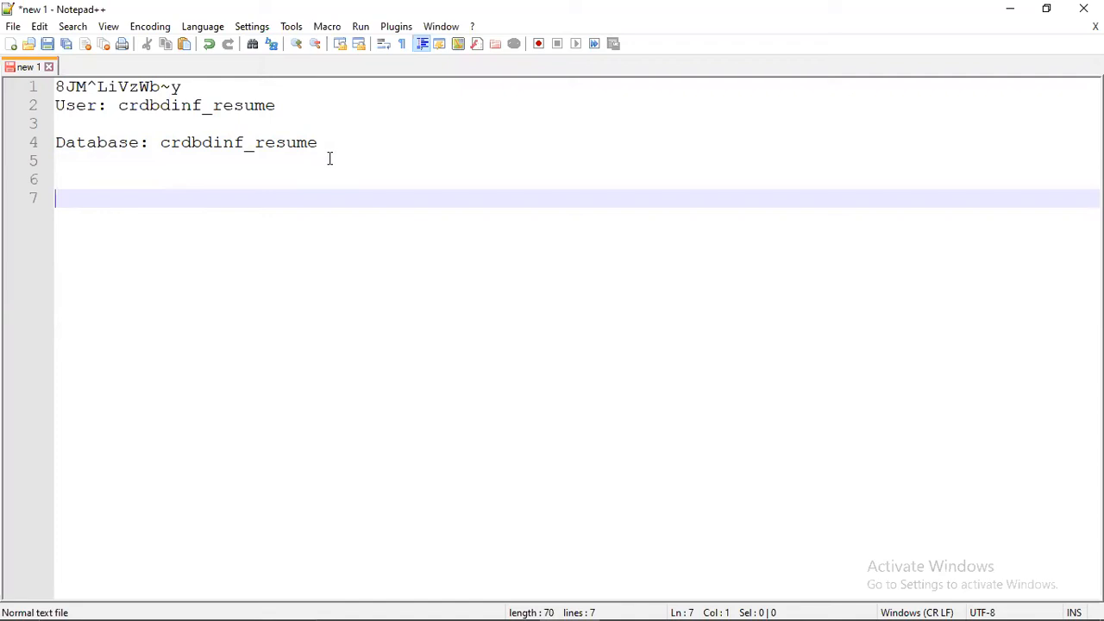
click(479, 605)
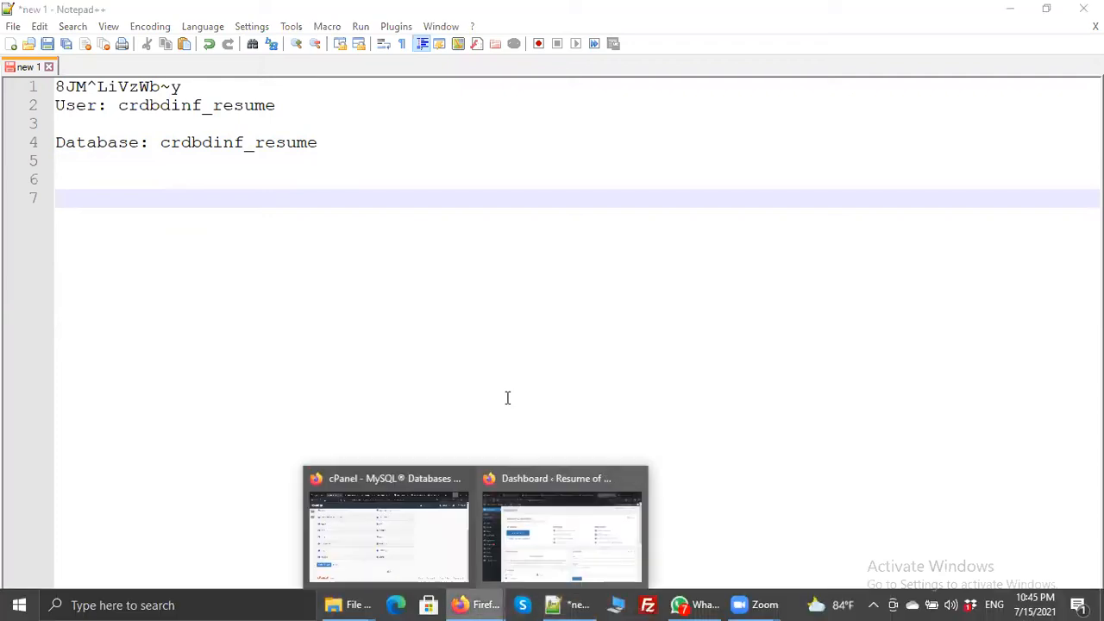
click(428, 520)
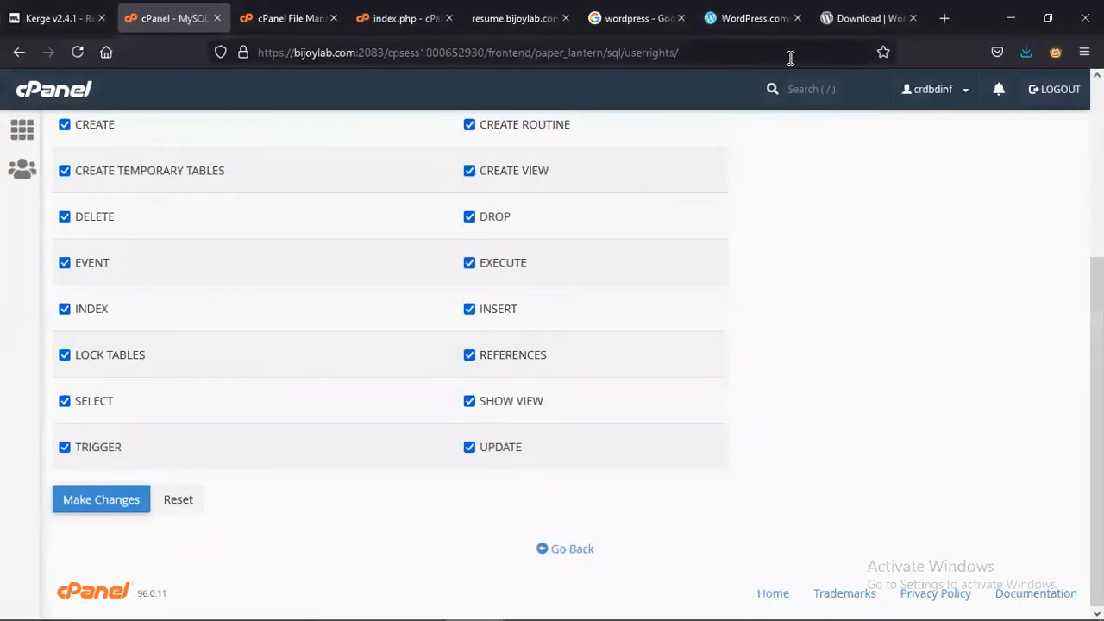
click(776, 24)
click(841, 18)
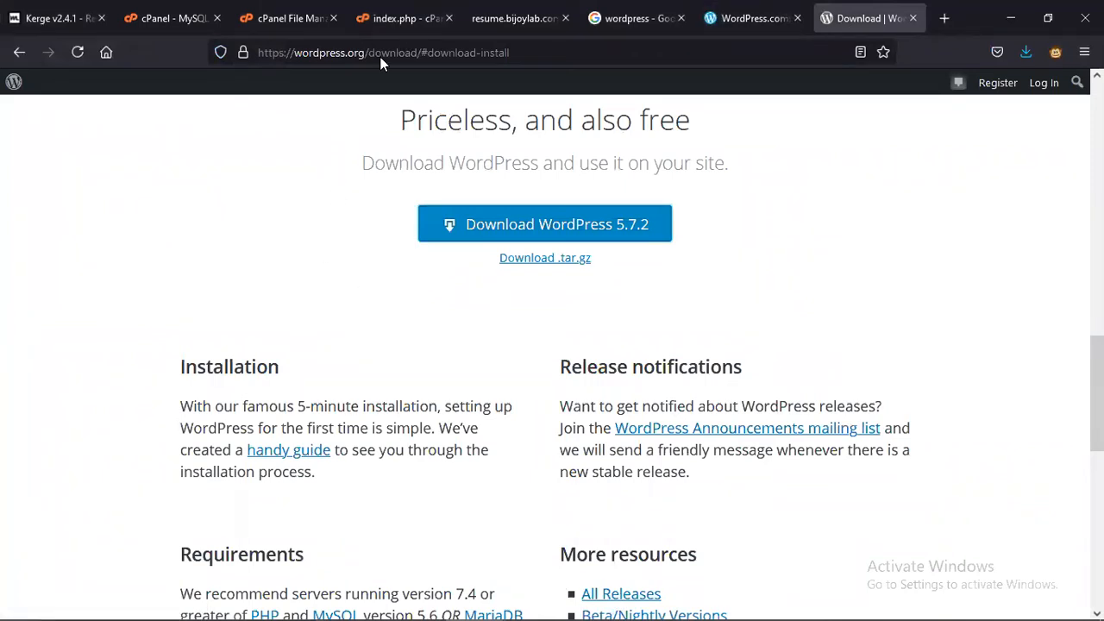
click(514, 17)
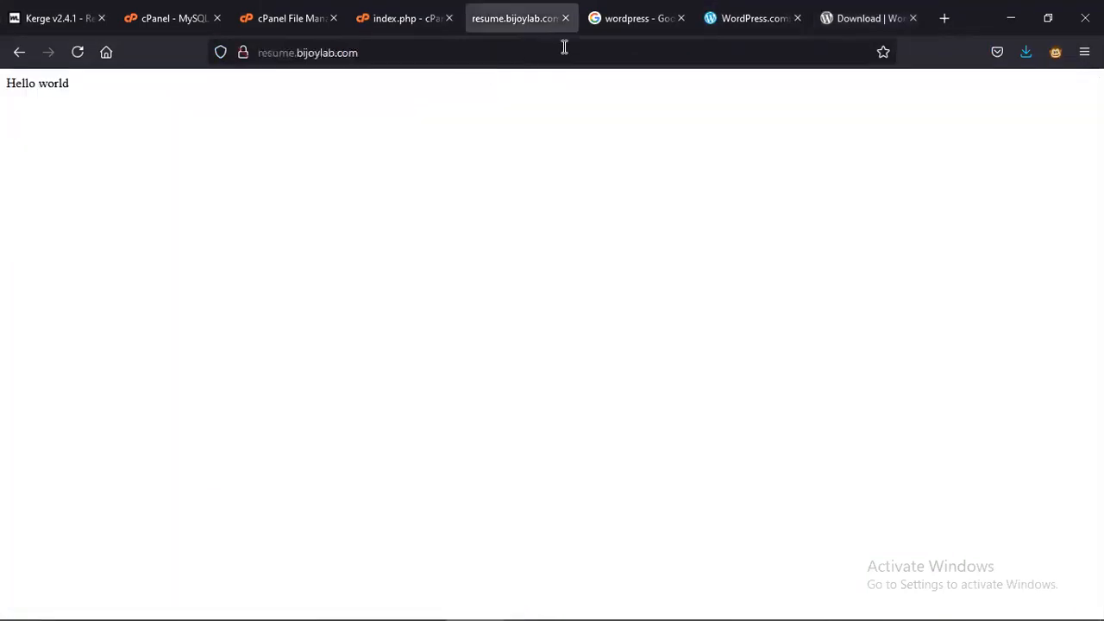
click(612, 19)
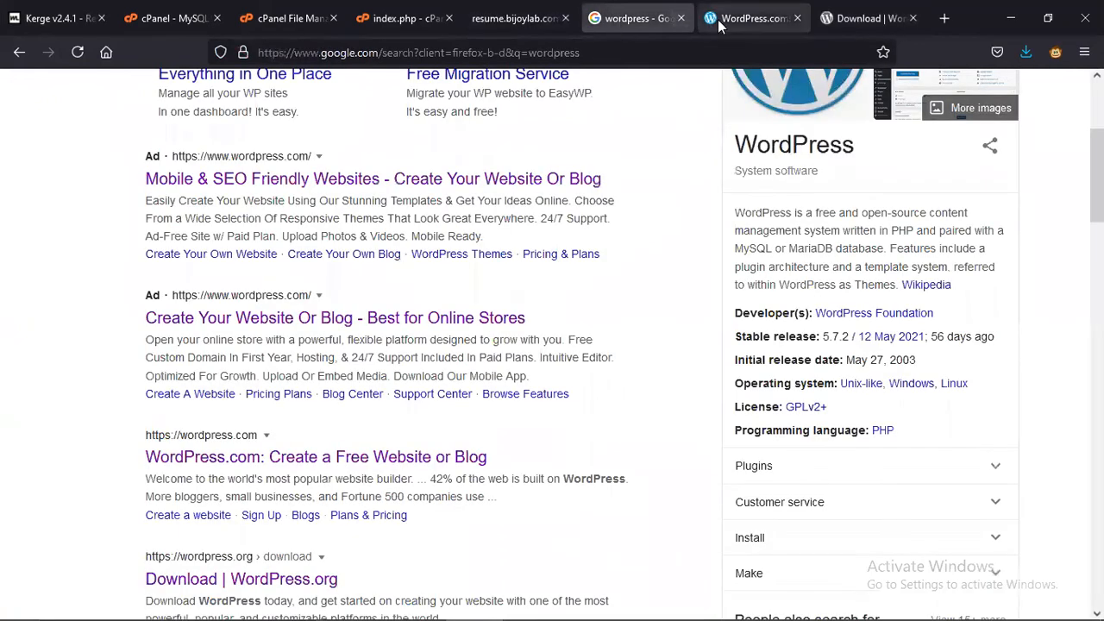
click(746, 18)
click(863, 17)
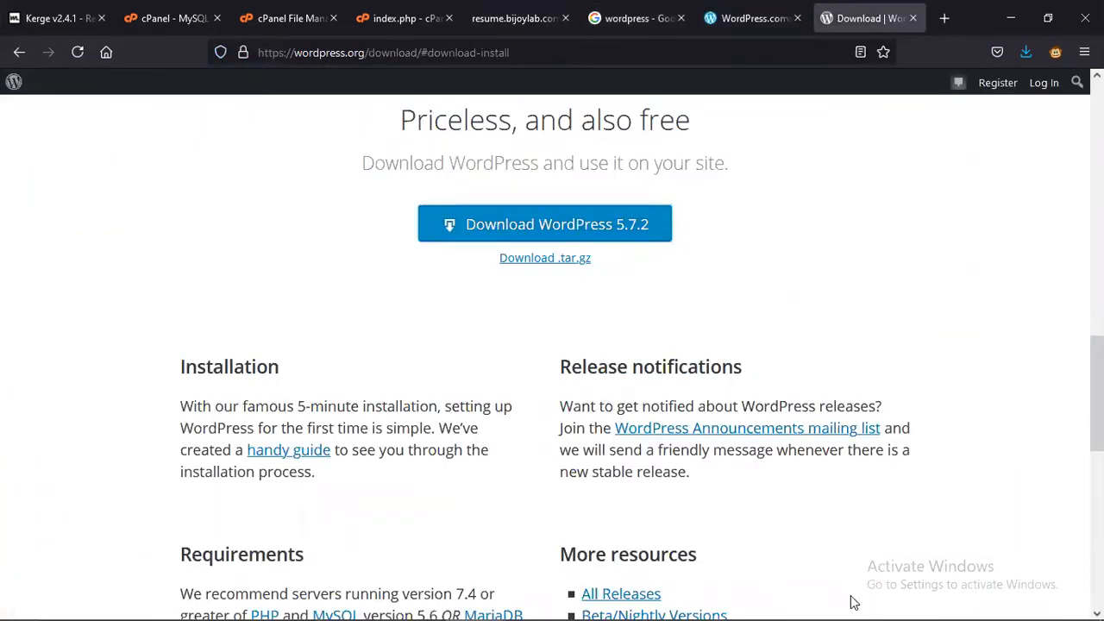
mouse_move(474, 603)
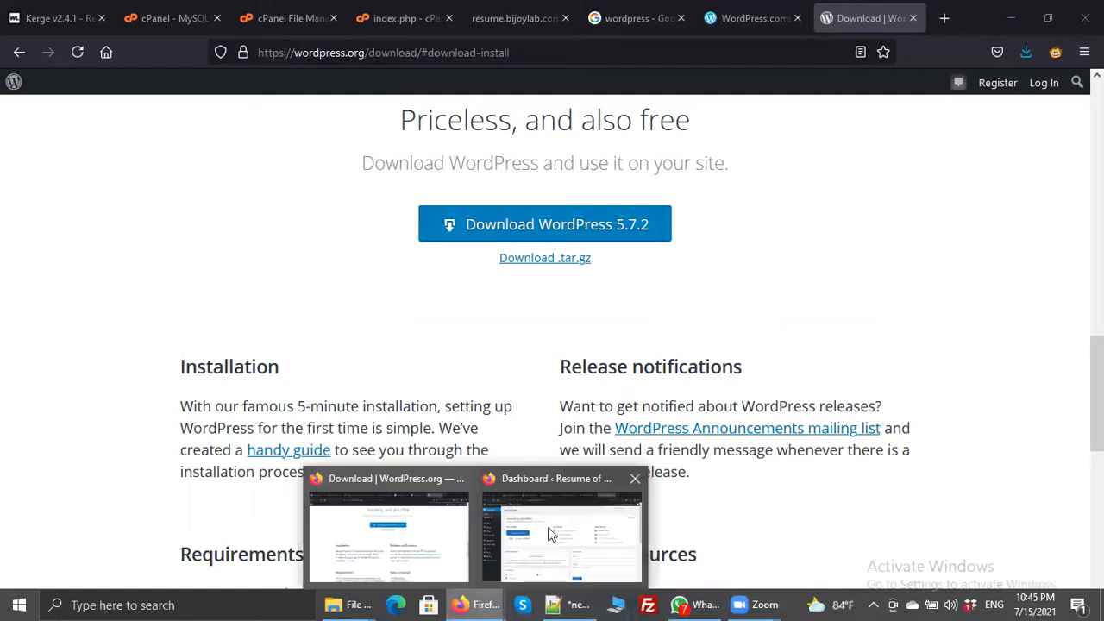
click(552, 518)
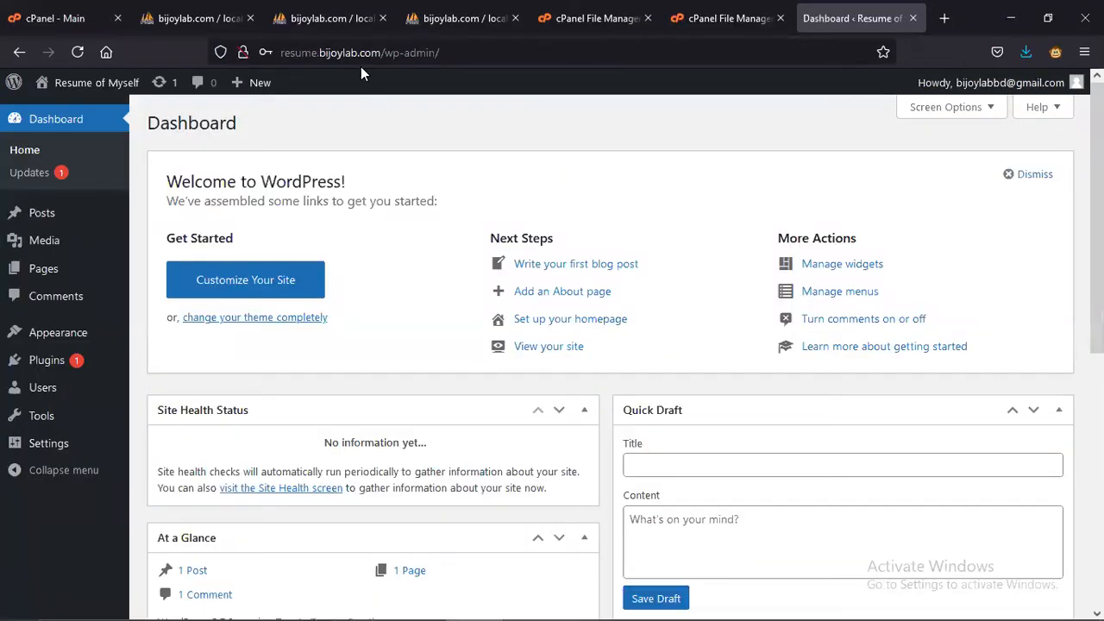
- Log out of the Resume of Myself WordPress admin from the Howdy menu
click(450, 52)
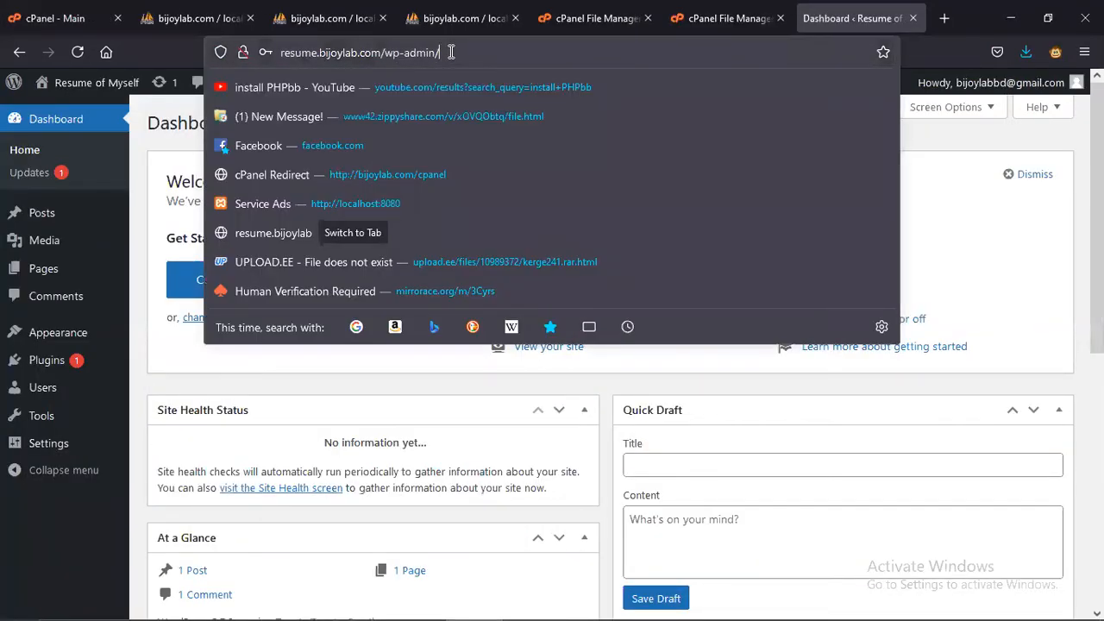
click(450, 52)
click(460, 53)
drag(459, 53, 265, 50)
key(ctrl+c)
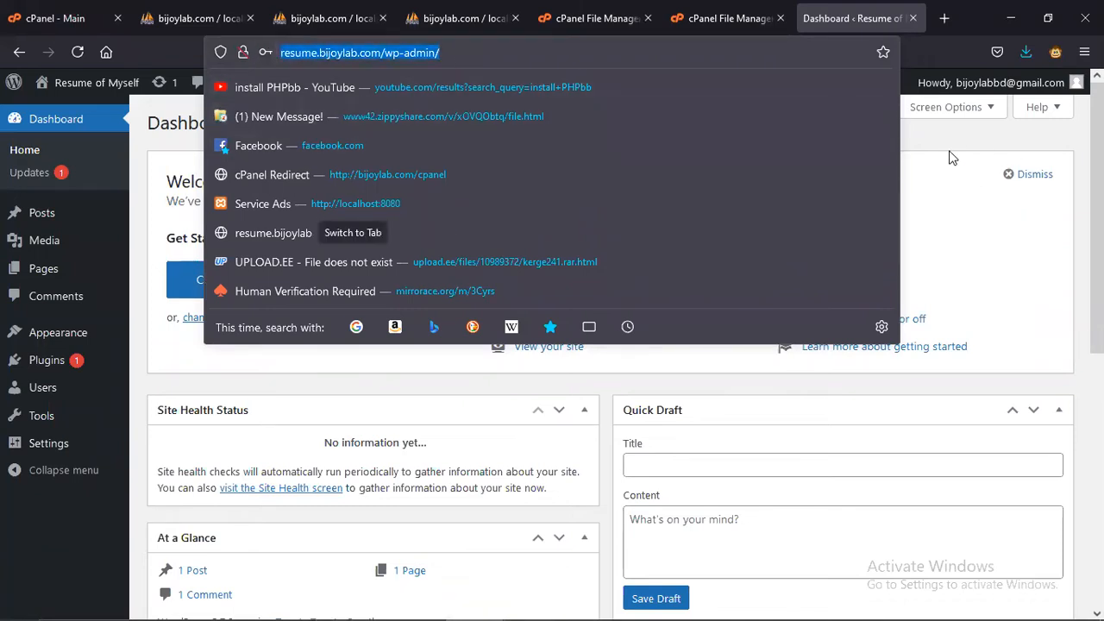
click(957, 160)
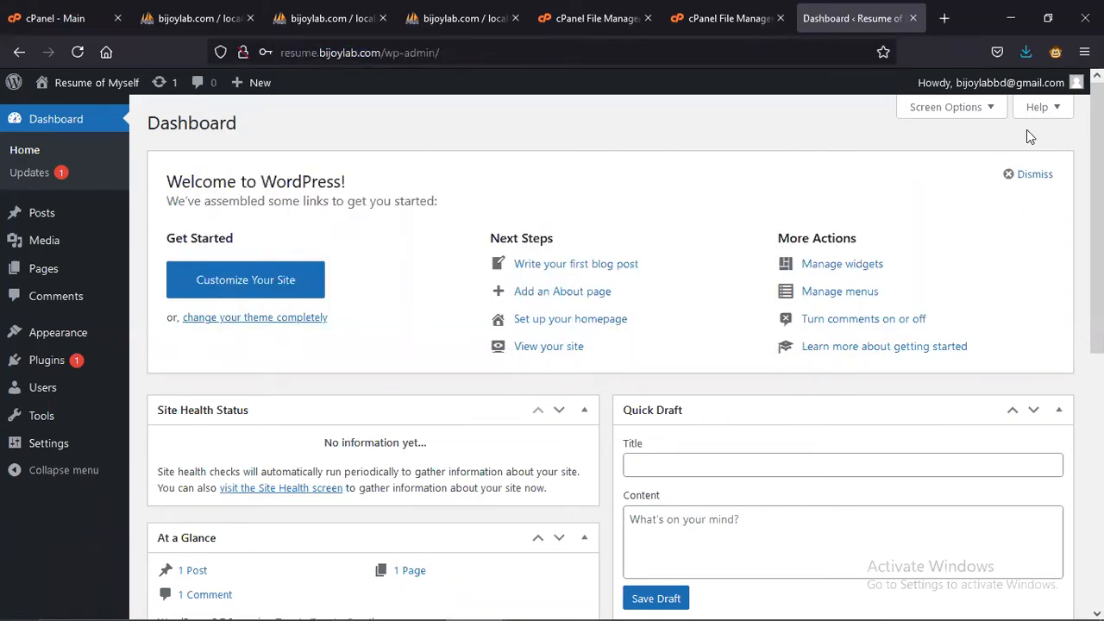
click(1040, 106)
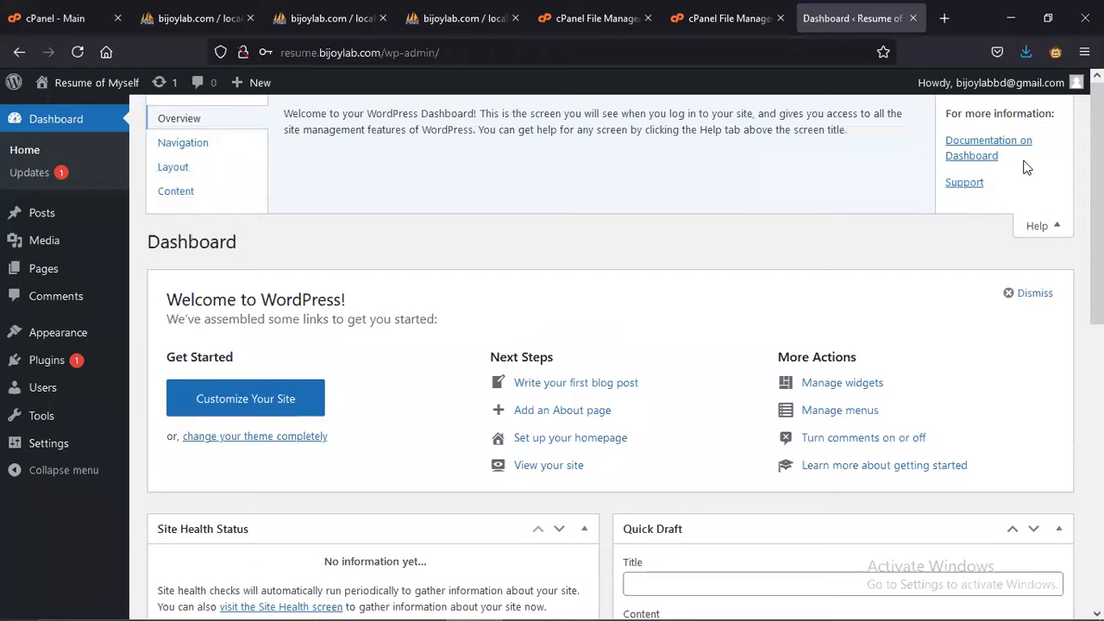
mouse_move(966, 87)
click(991, 169)
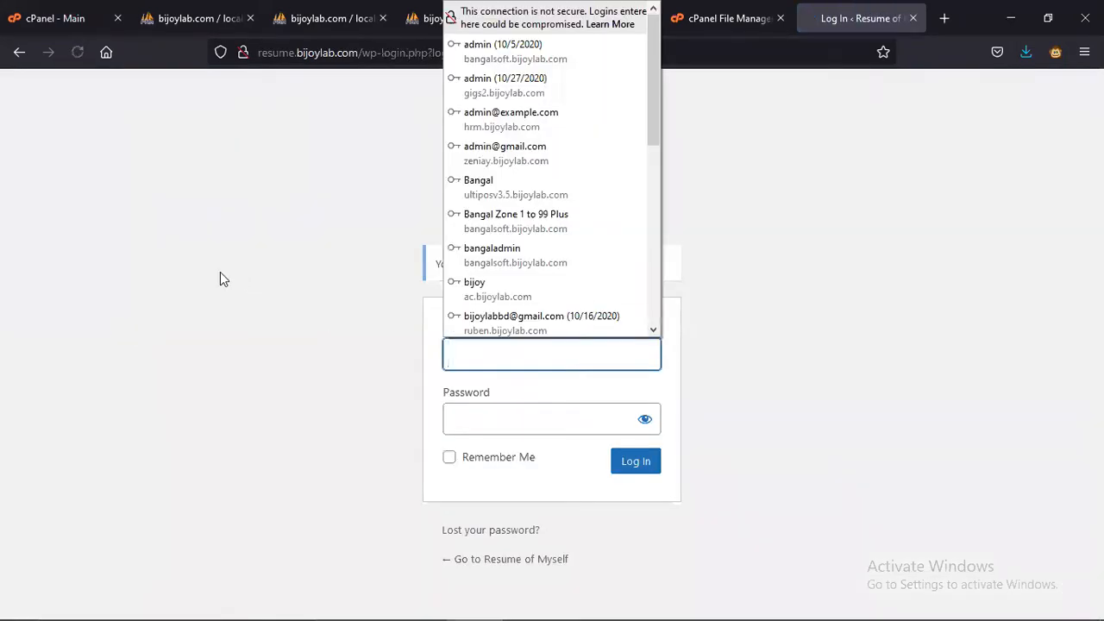
- Load resume.bijoylab.com/wp-admin/ to reach the login page, then return to Notepad++
click(220, 275)
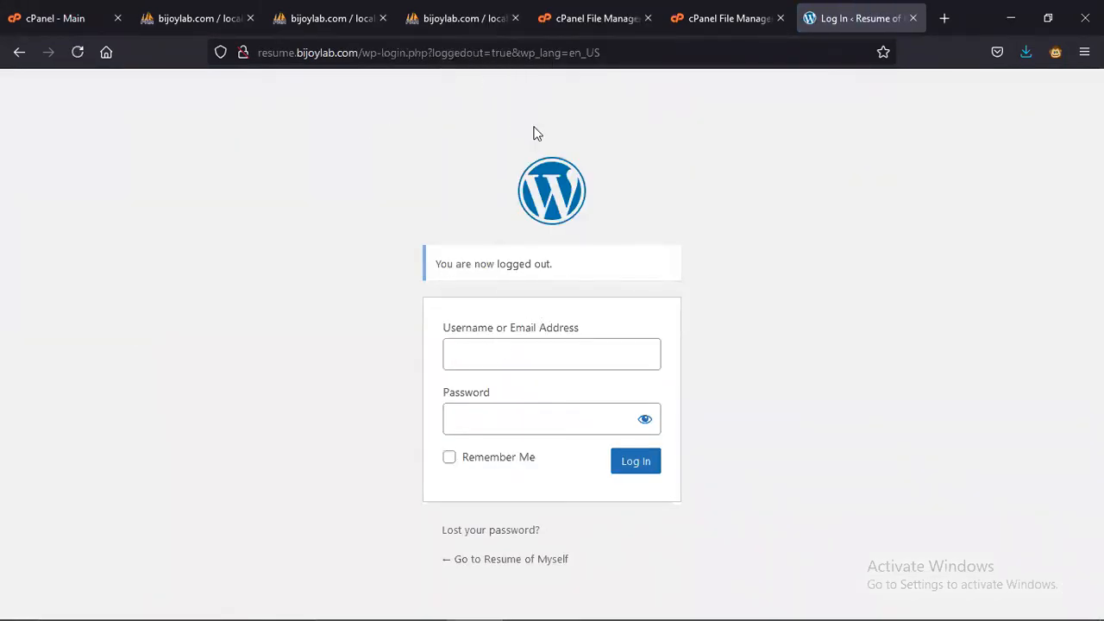
click(631, 48)
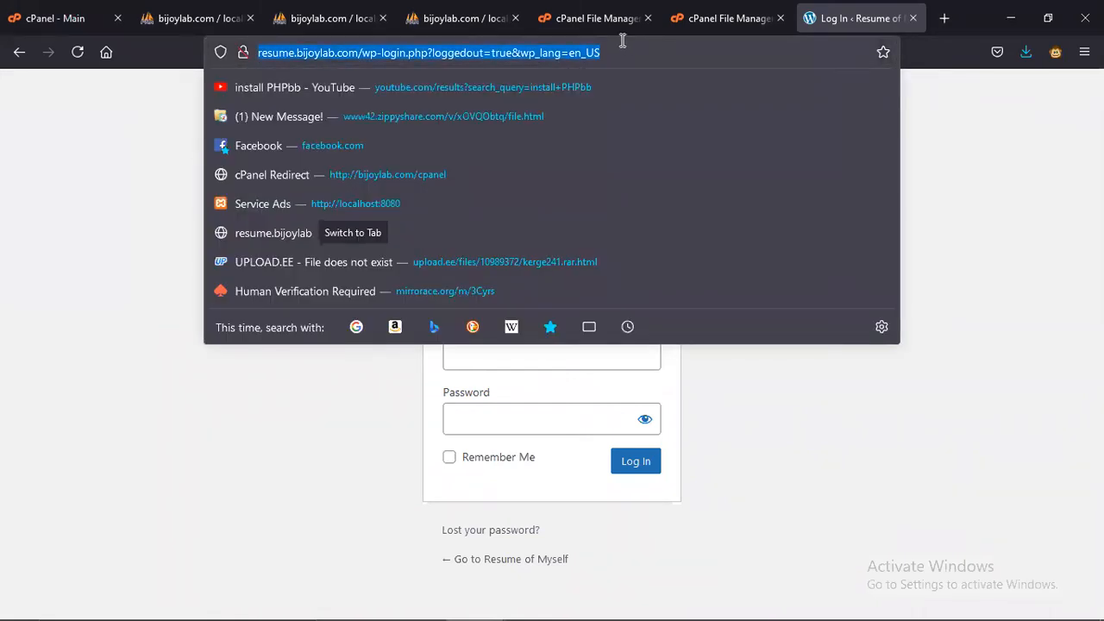
key(ctrl+v)
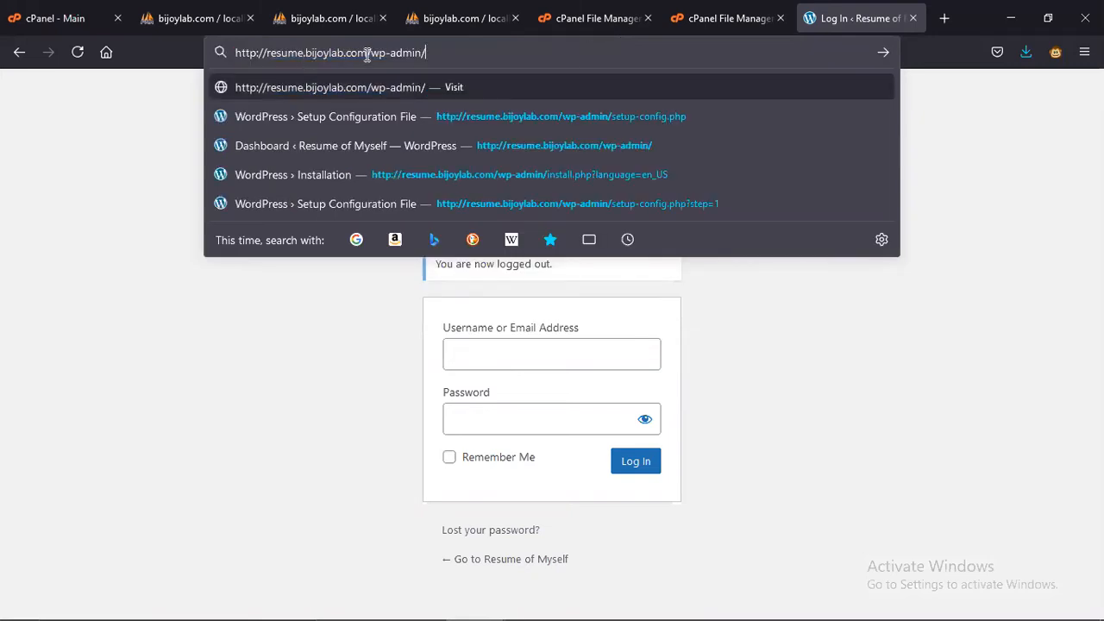
key(Return)
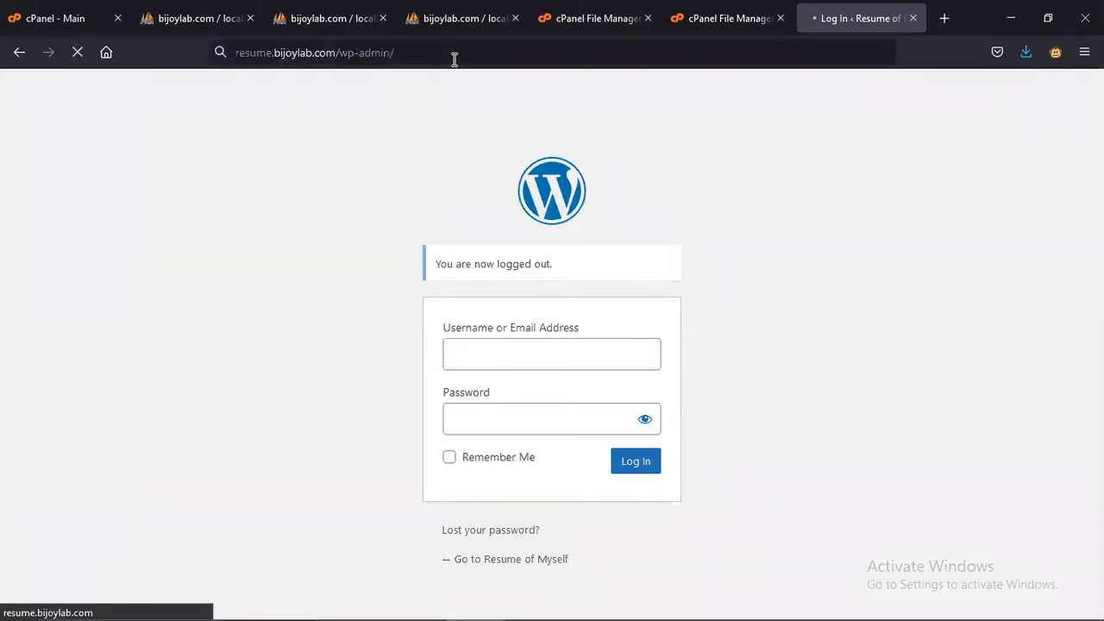
click(377, 312)
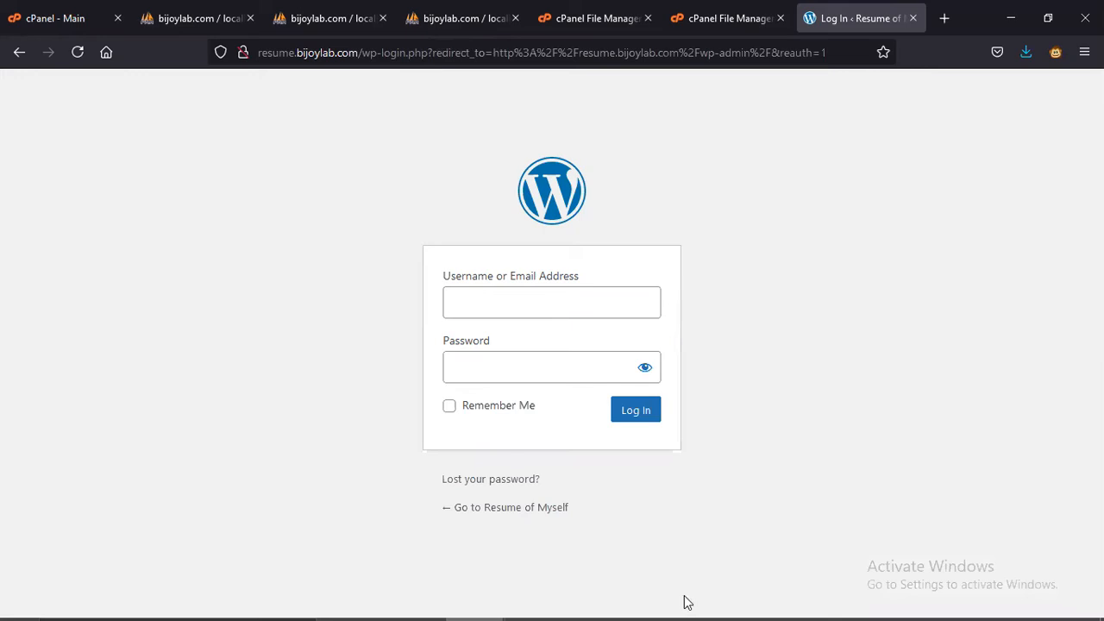
click(565, 604)
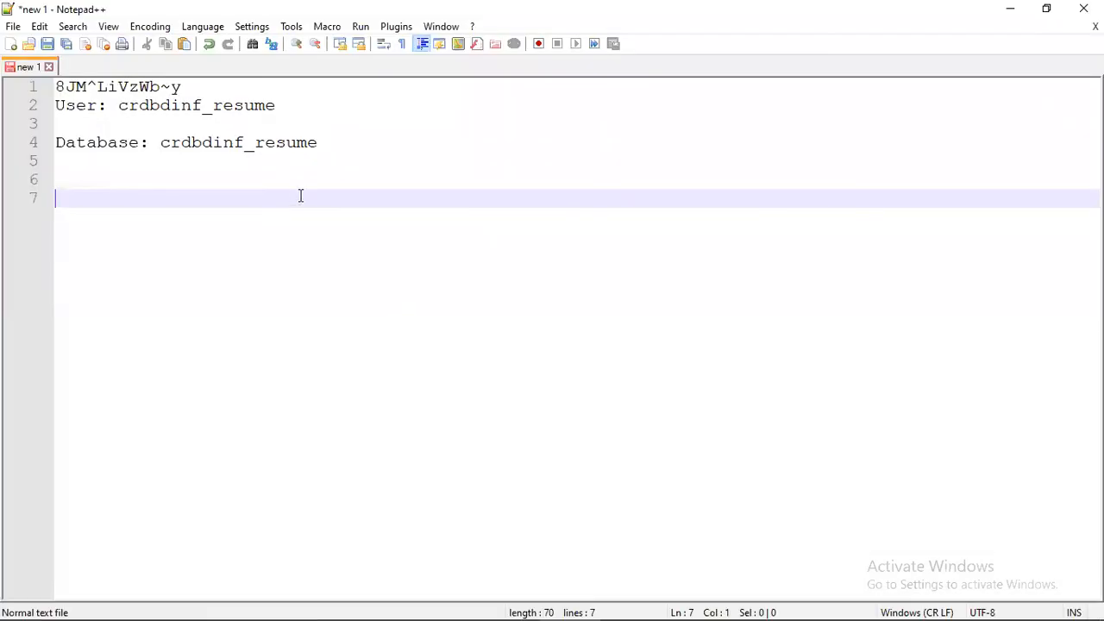
- Record the wp-admin URL and a 'user:' line with the admin e-mail in the notes
key(ctrl+v)
key(Return)
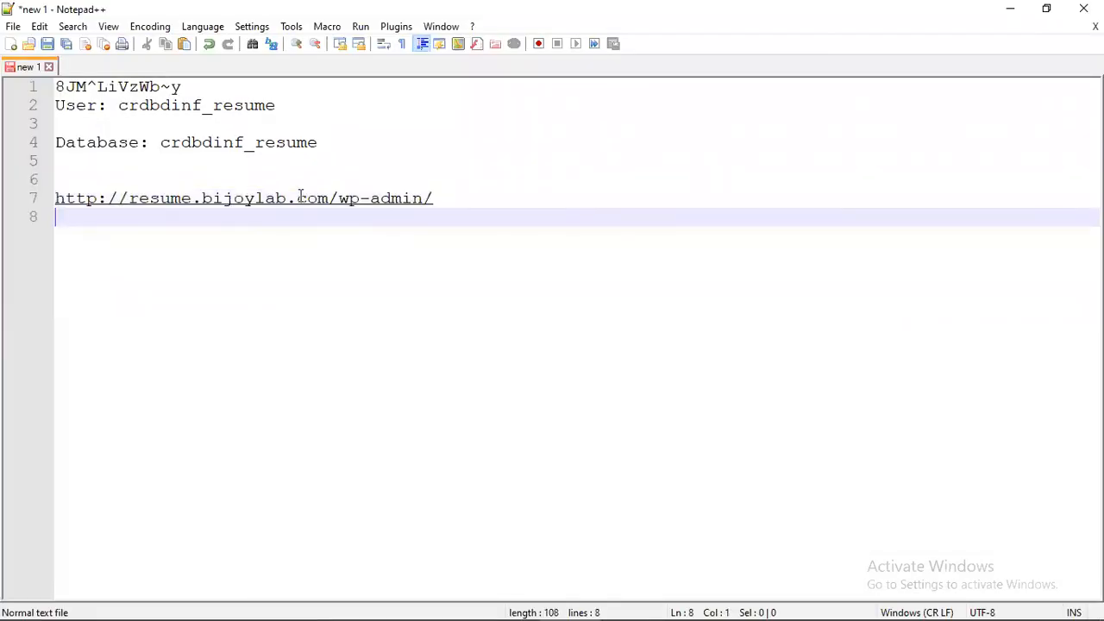
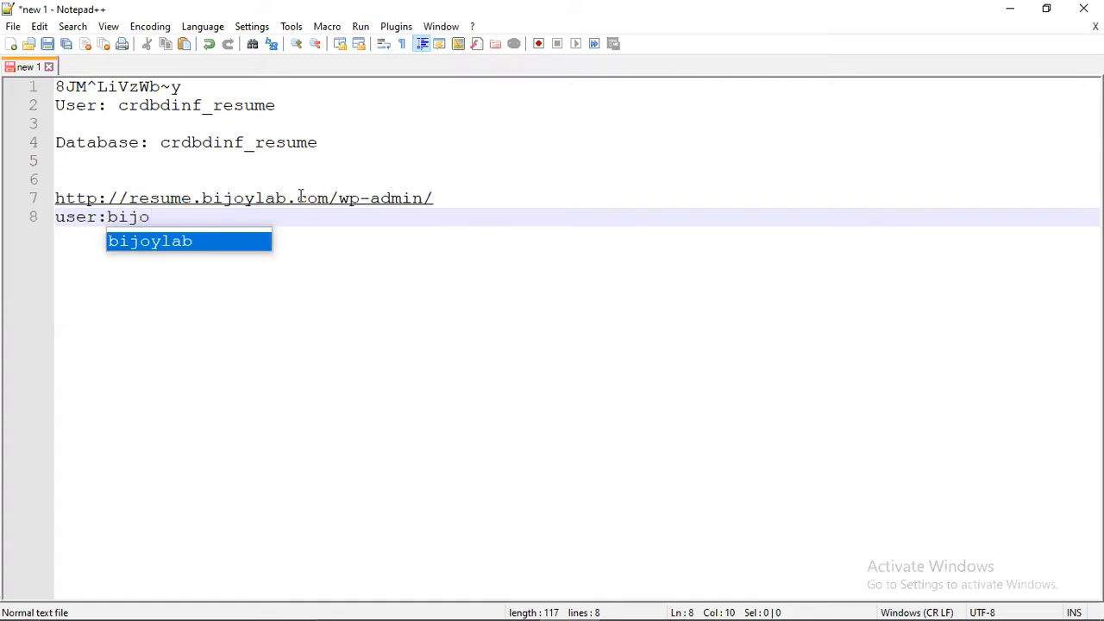
key(Return)
key(Return)
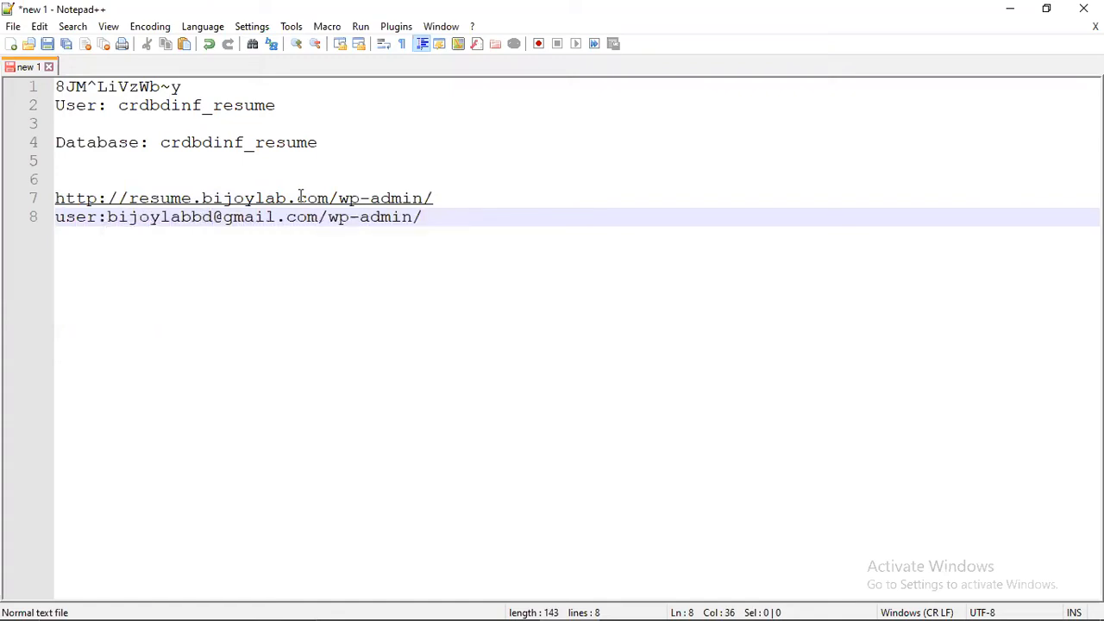
key(BackSpace)
key(BackSpace)
key(BackSpace)
key(BackSpace)
key(BackSpace)
key(BackSpace)
key(BackSpace)
key(BackSpace)
key(BackSpace)
key(BackSpace)
key(BackSpace)
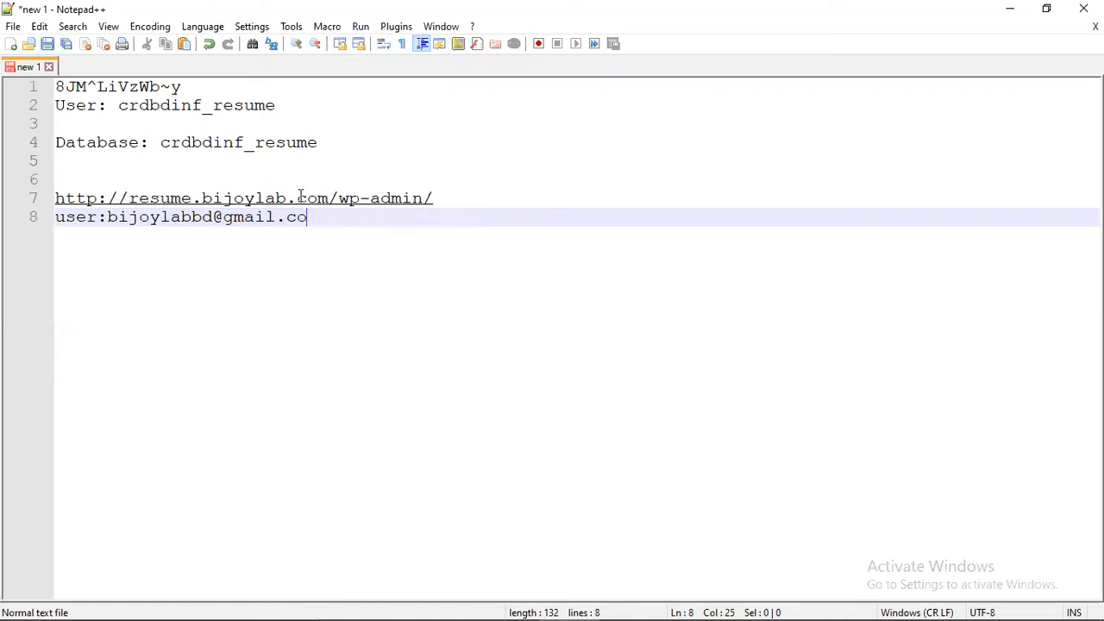
text(m)
key(Return)
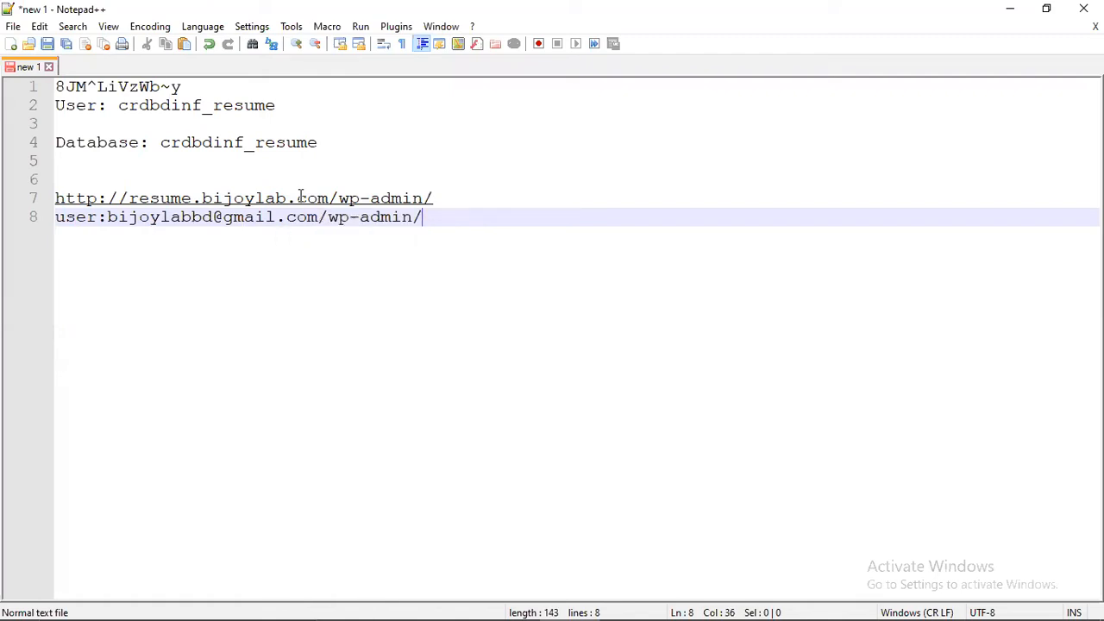
key(BackSpace)
key(BackSpace)
key(BackSpace)
key(BackSpace)
key(BackSpace)
key(BackSpace)
key(BackSpace)
key(BackSpace)
key(BackSpace)
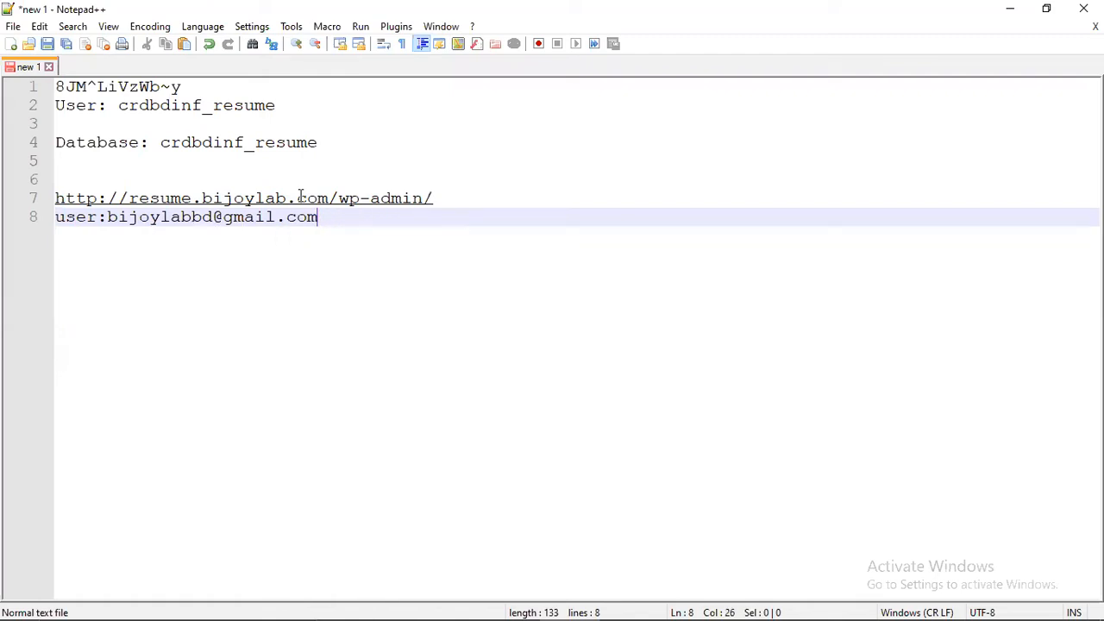
key(Return)
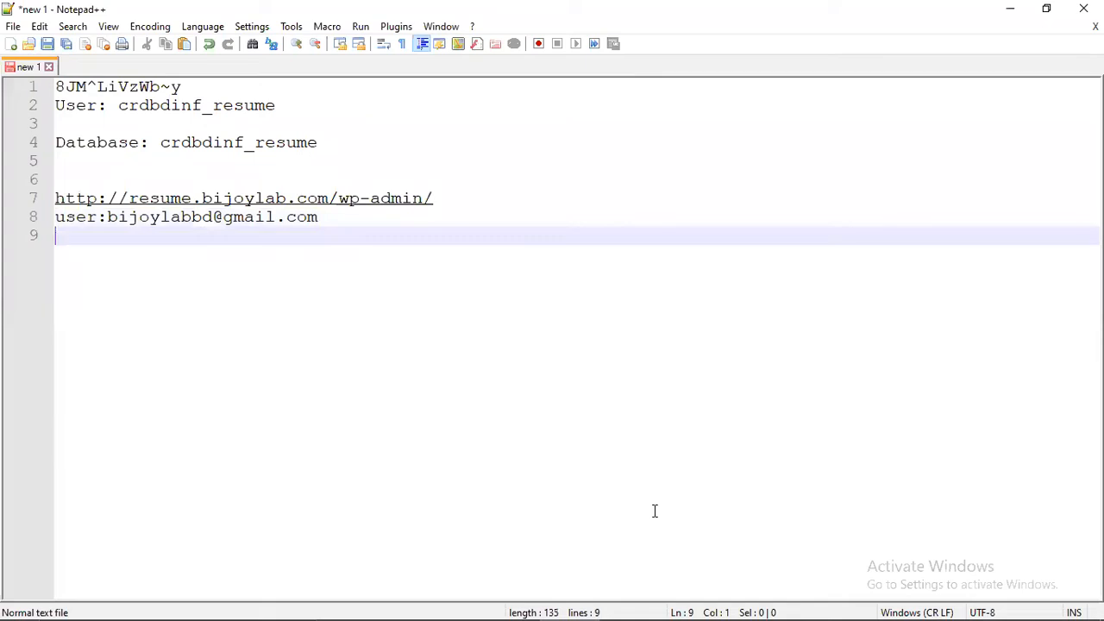
- Add a 'pass:' line with the copied password, then take the e-mail to the login form
mouse_move(714, 595)
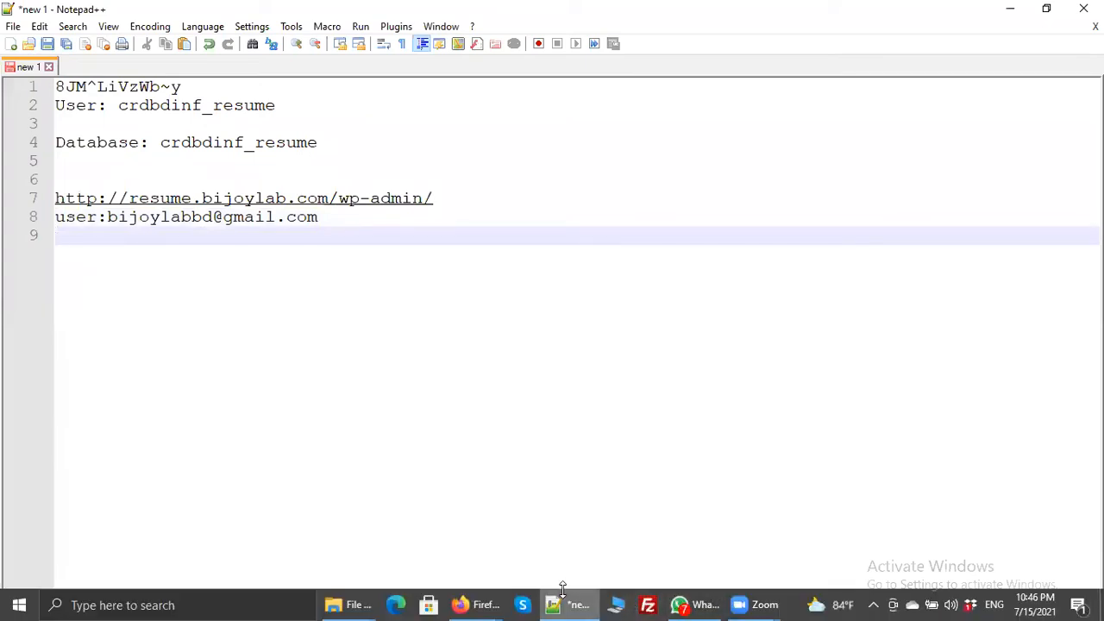
click(190, 86)
shift+click(56, 86)
key(ctrl+c)
click(365, 220)
key(Return)
text(pass:)
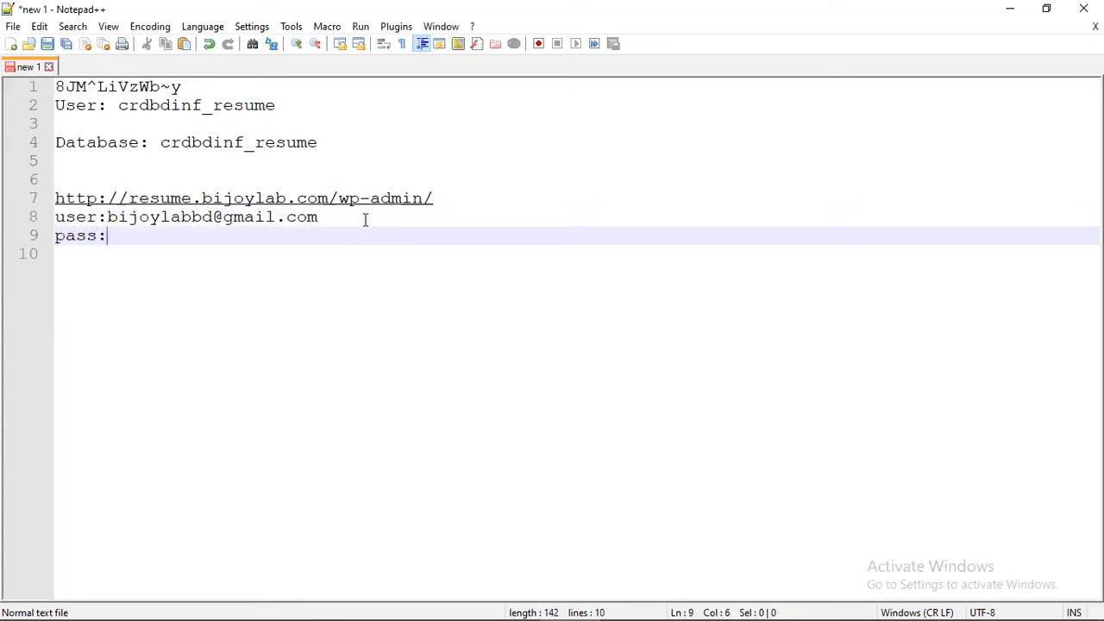
key(ctrl+v)
click(345, 223)
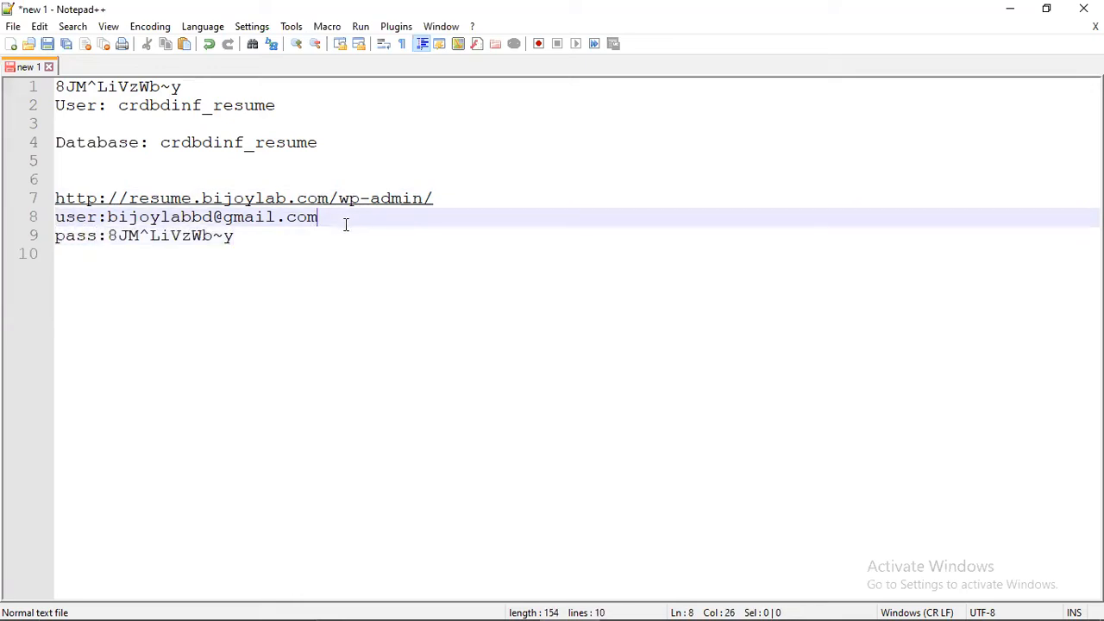
shift+click(107, 219)
key(ctrl+c)
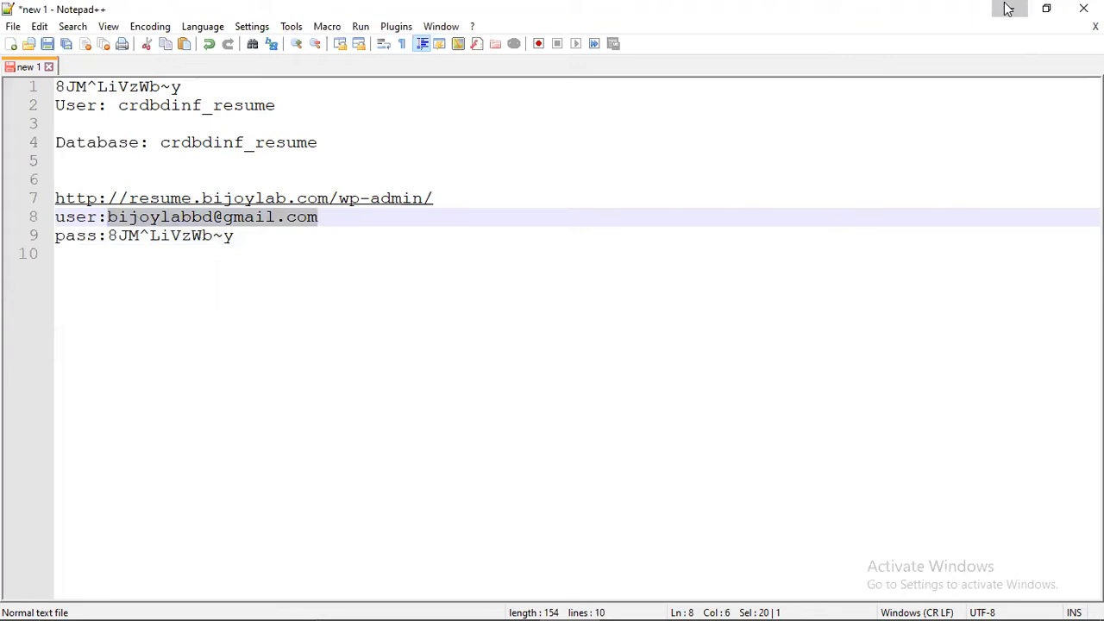
click(1009, 9)
click(580, 309)
- Fill the login form with the admin e-mail and the password from the notes
key(ctrl+v)
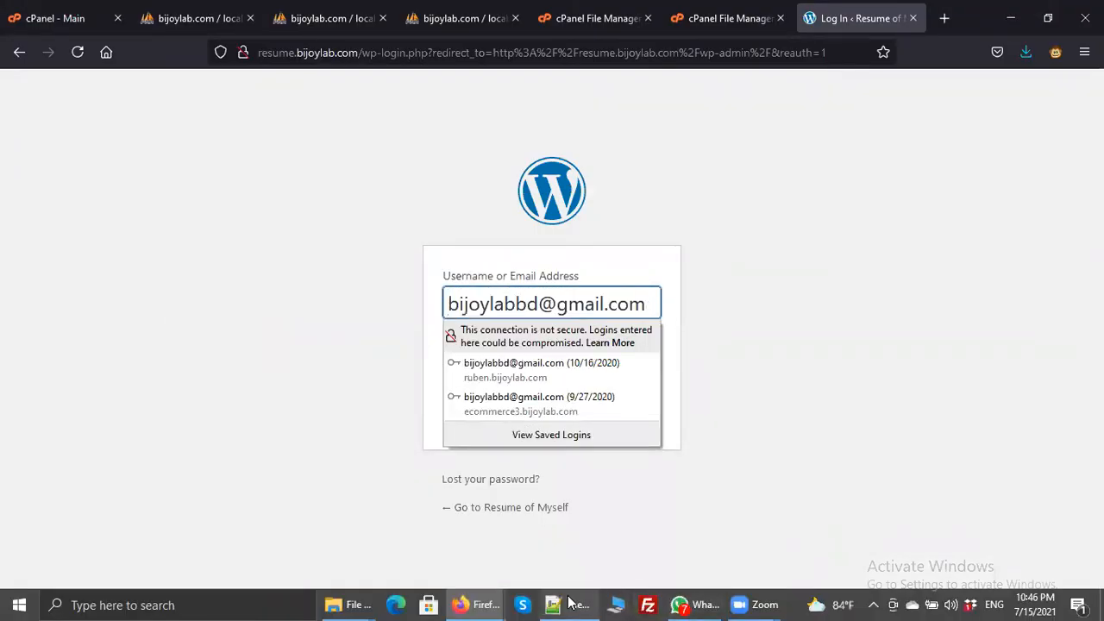
click(569, 604)
click(251, 236)
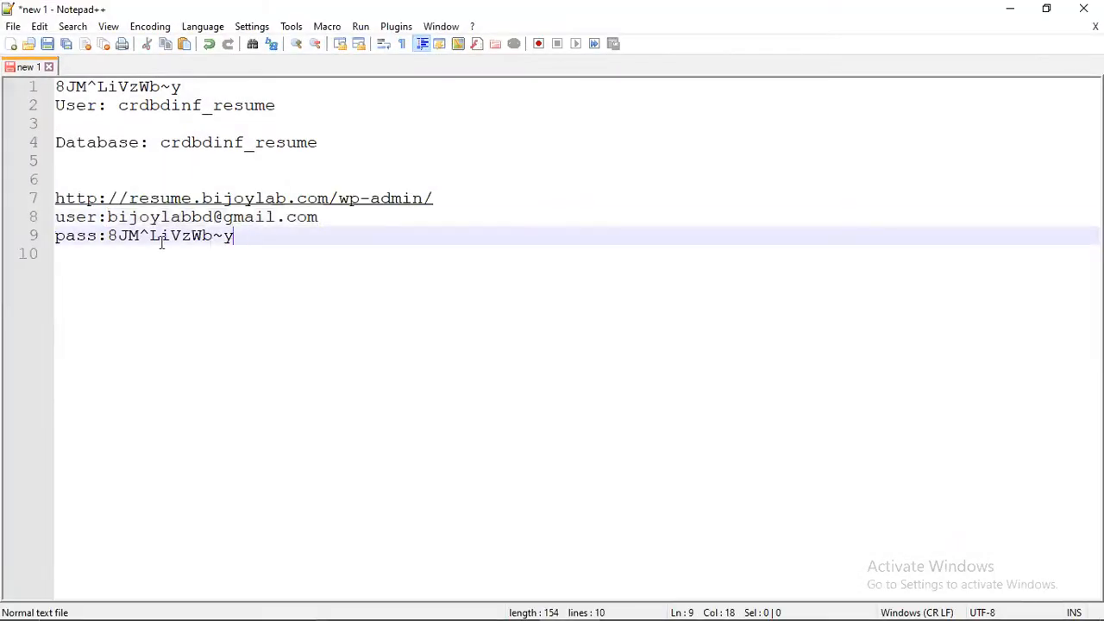
shift+click(107, 235)
click(1010, 8)
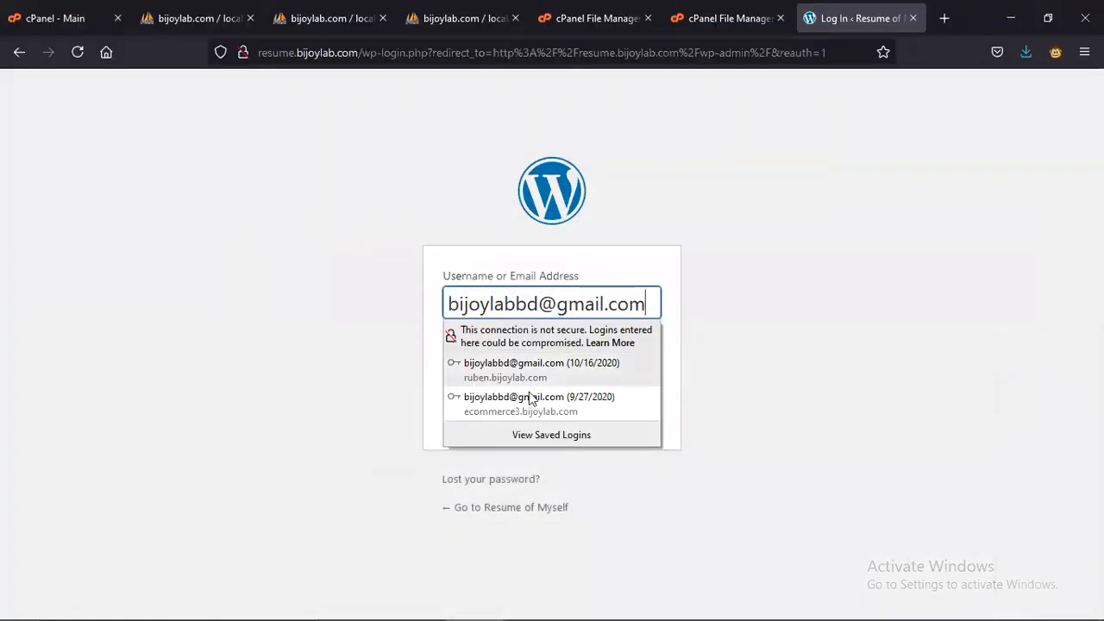
click(466, 381)
click(474, 370)
key(ctrl+v)
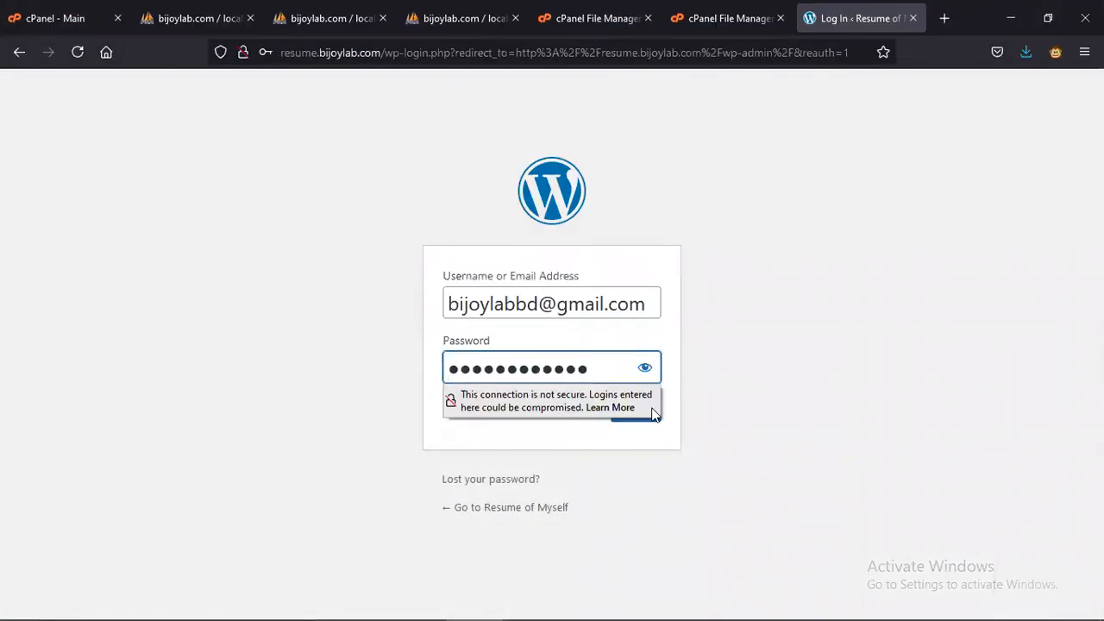
- Log in to the dashboard and let Firefox save the login
click(635, 412)
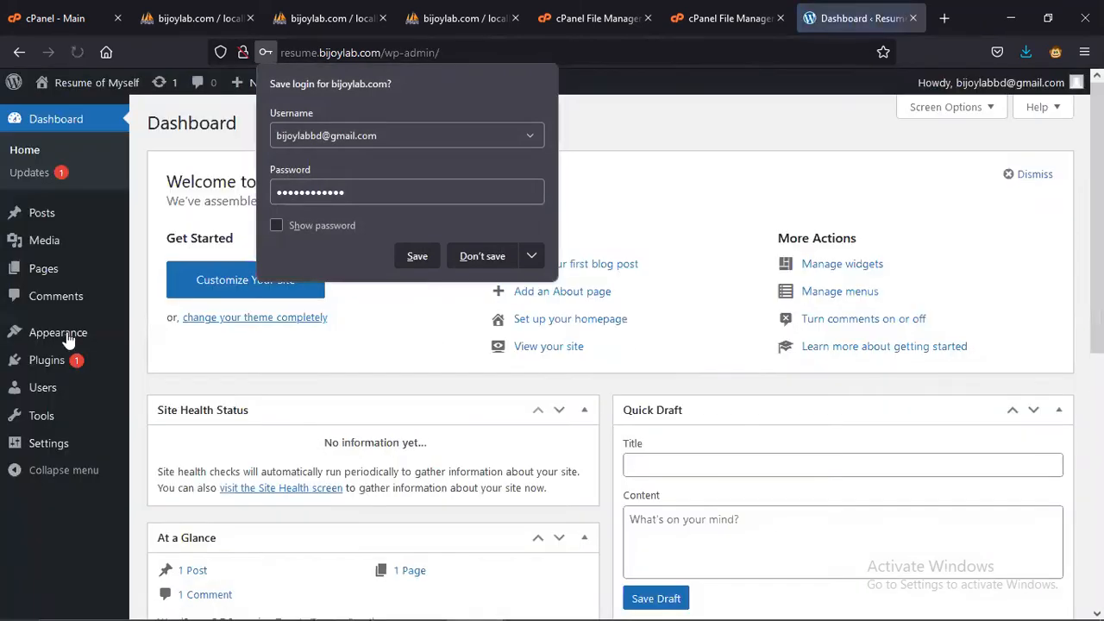
click(420, 261)
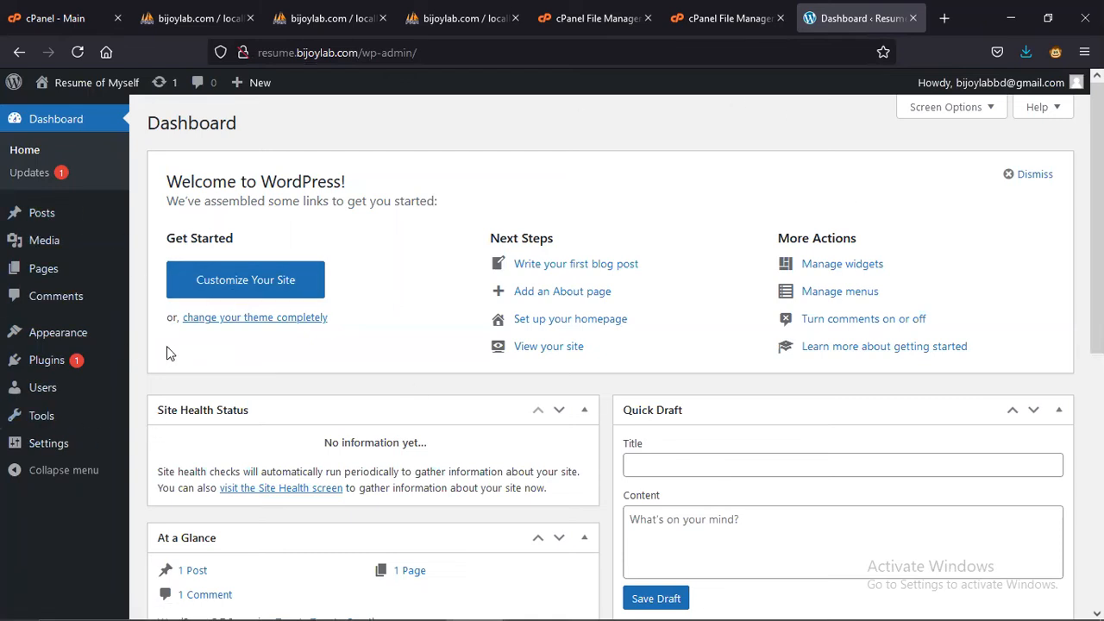
mouse_move(75, 366)
- Open resume.bijoylab.com in a new tab, scroll its Hello world! page, then minimize the window
click(944, 18)
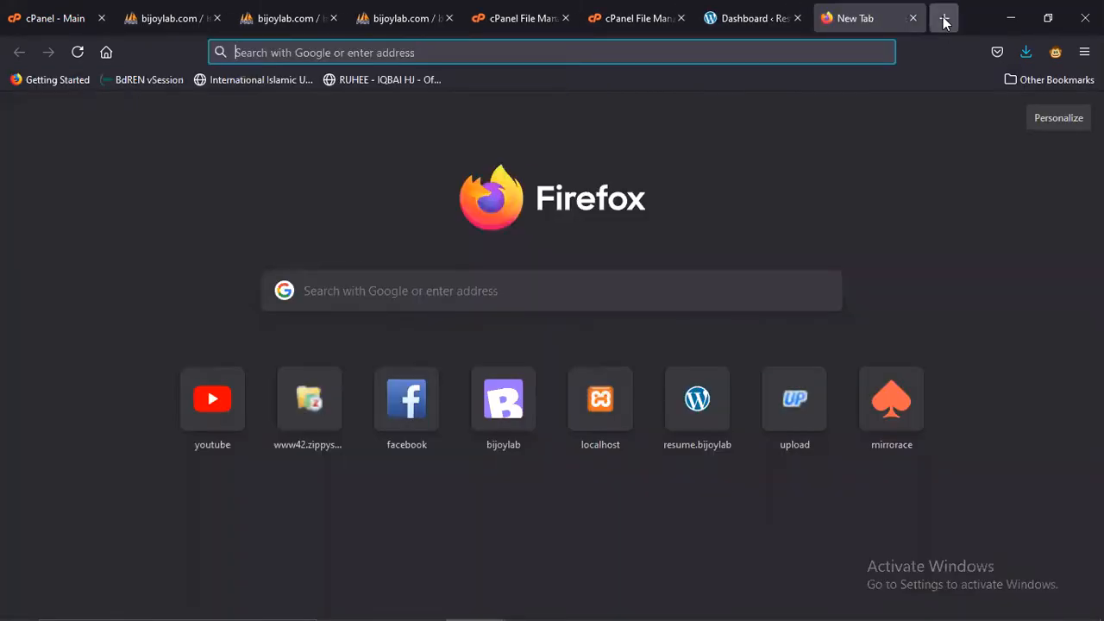
text(resume)
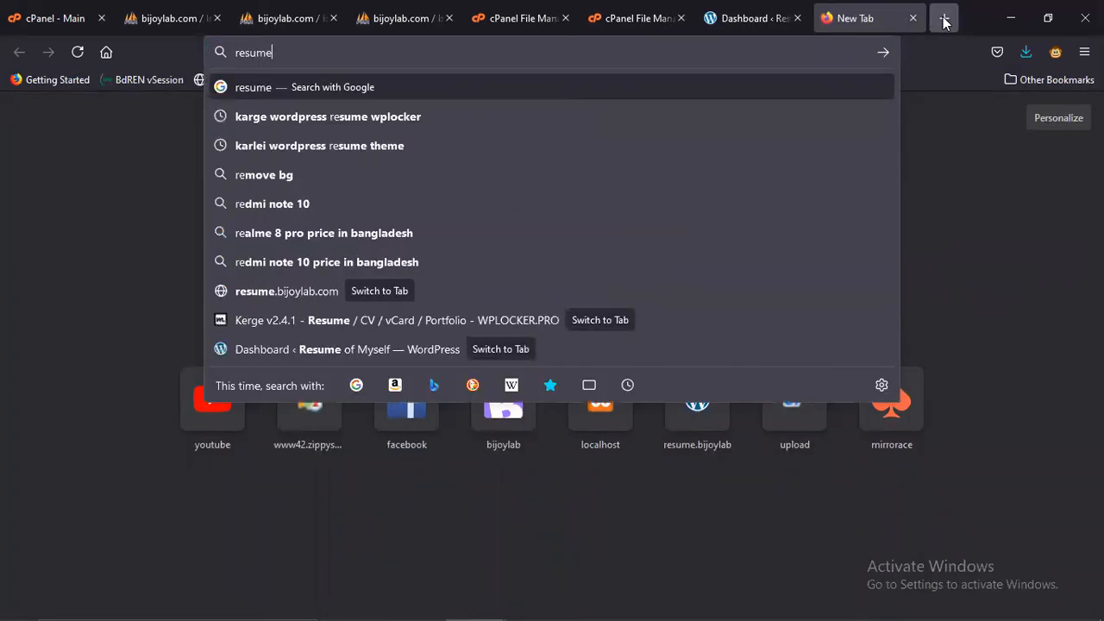
text(.bijoylab.)
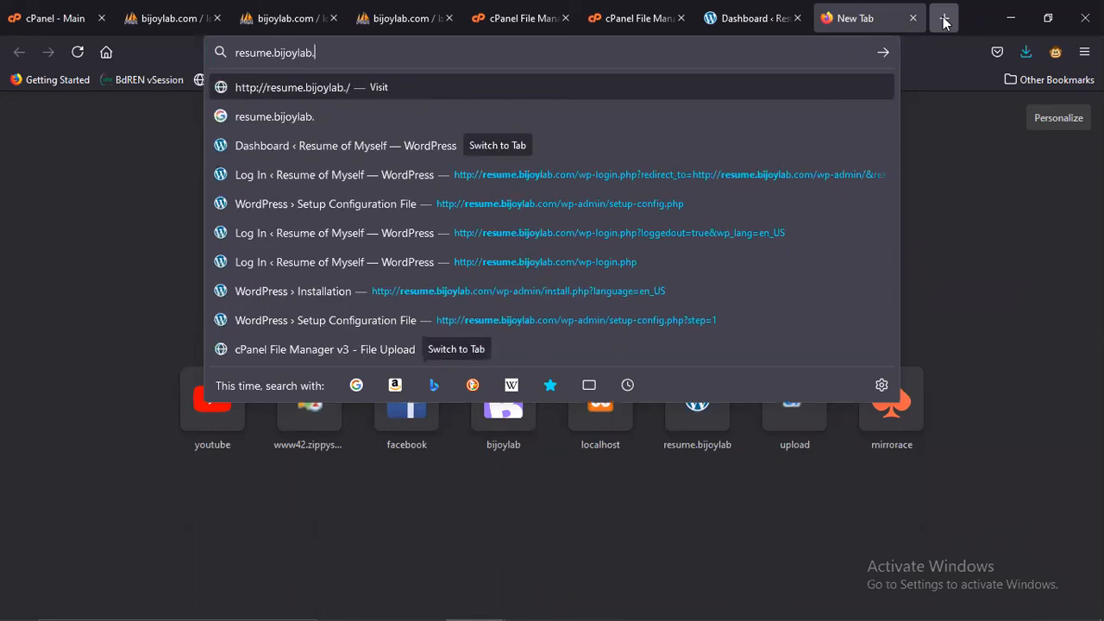
text(com)
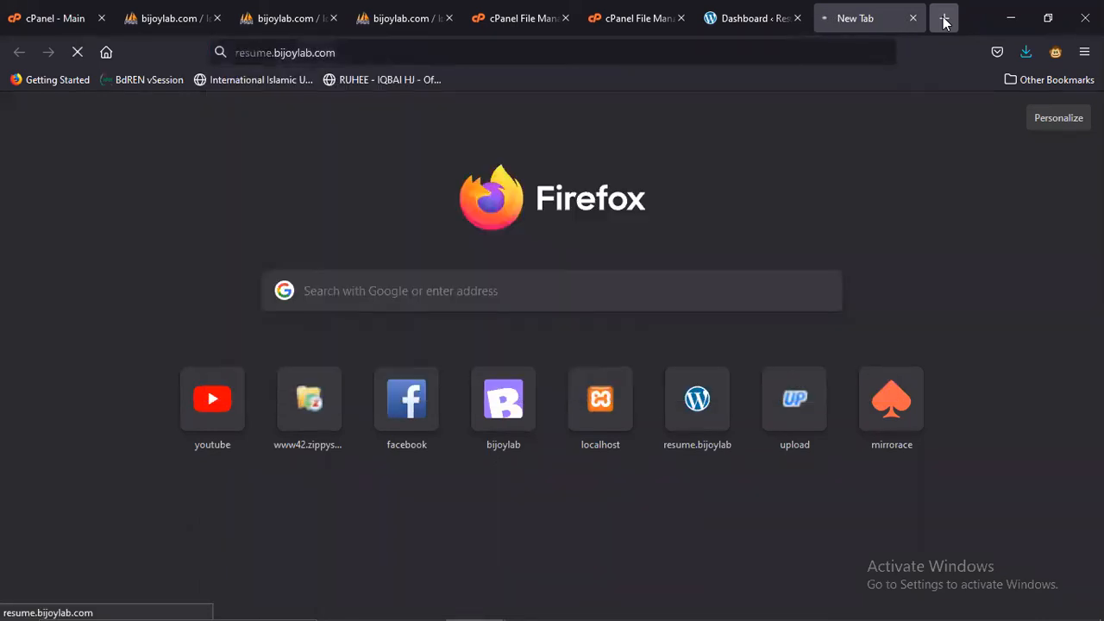
scroll(552, 216, down, 5)
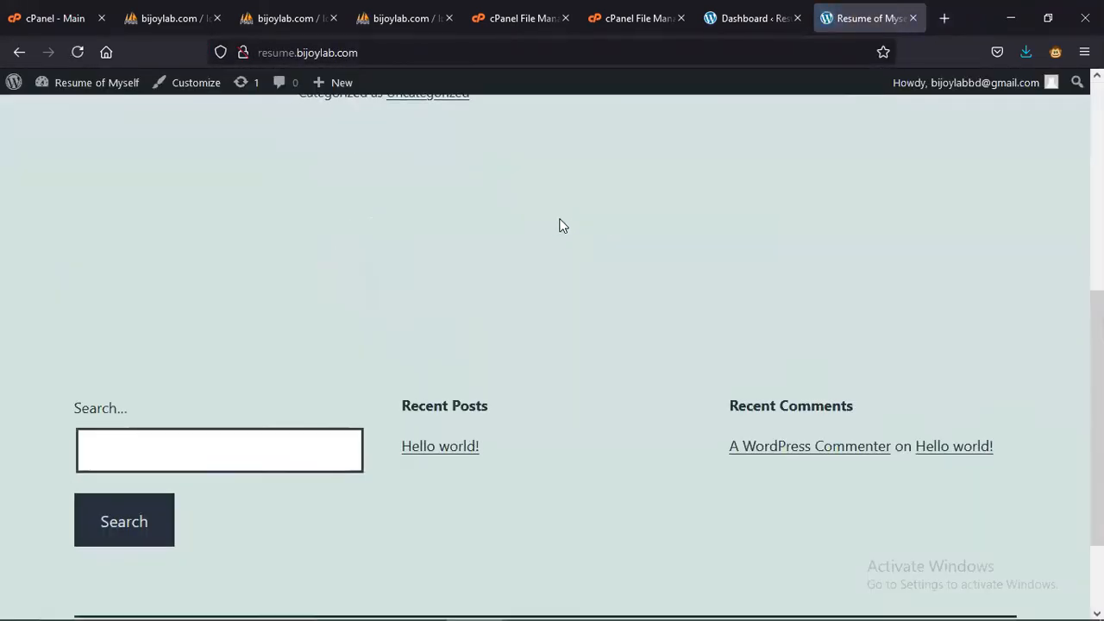
scroll(607, 276, down, 2)
scroll(615, 341, up, 6)
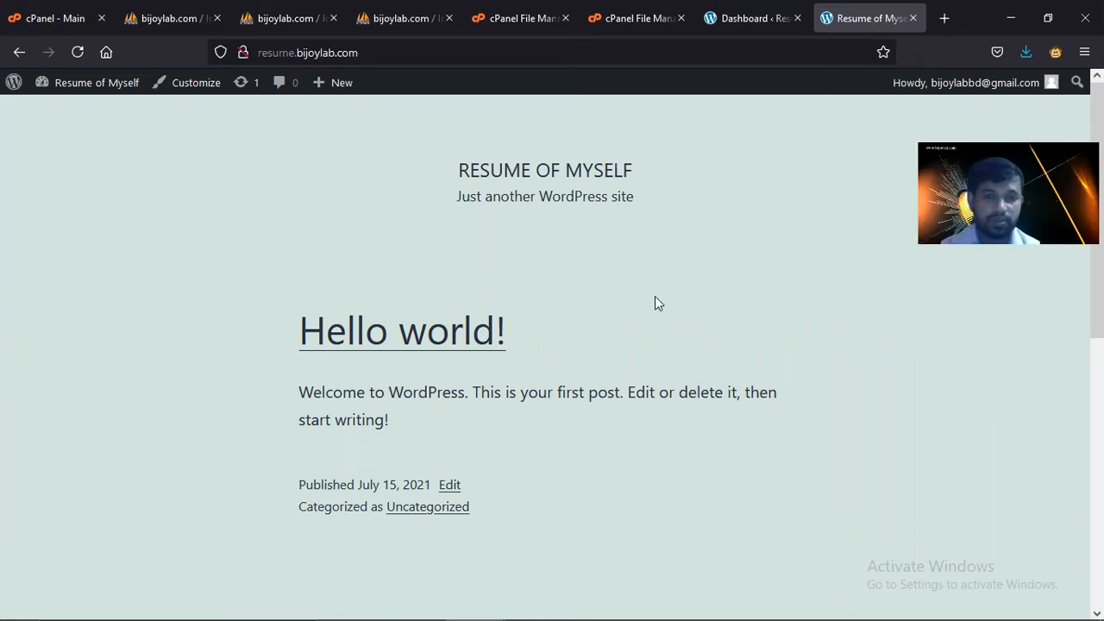
click(1011, 18)
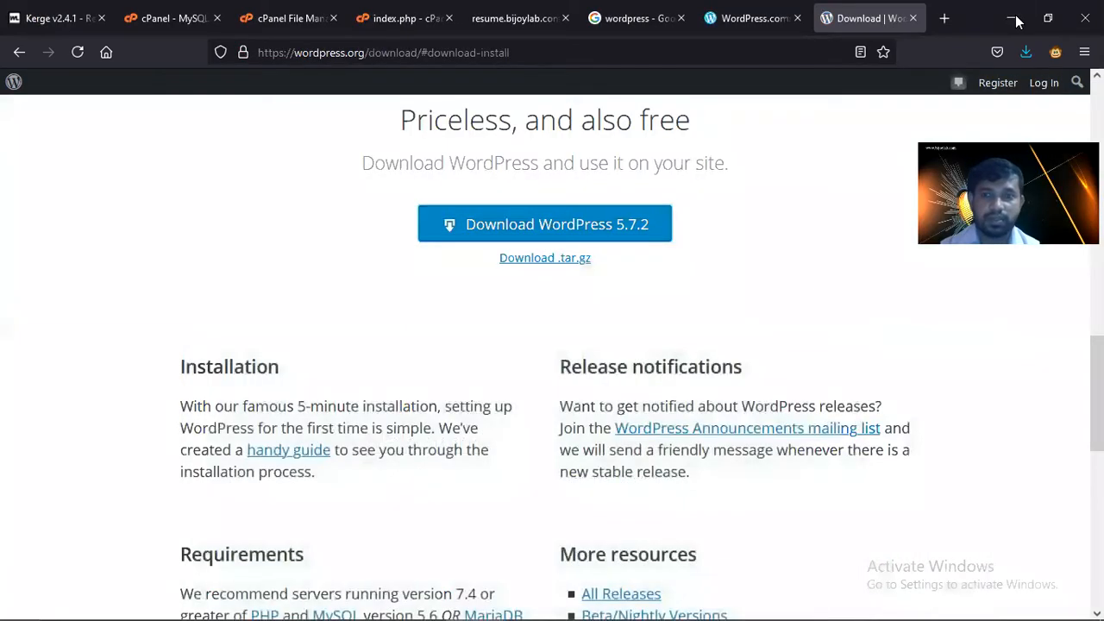
- Open then minimize the wordpress folder, cancel the close-tabs prompt, and restore the Firefox window
click(1012, 17)
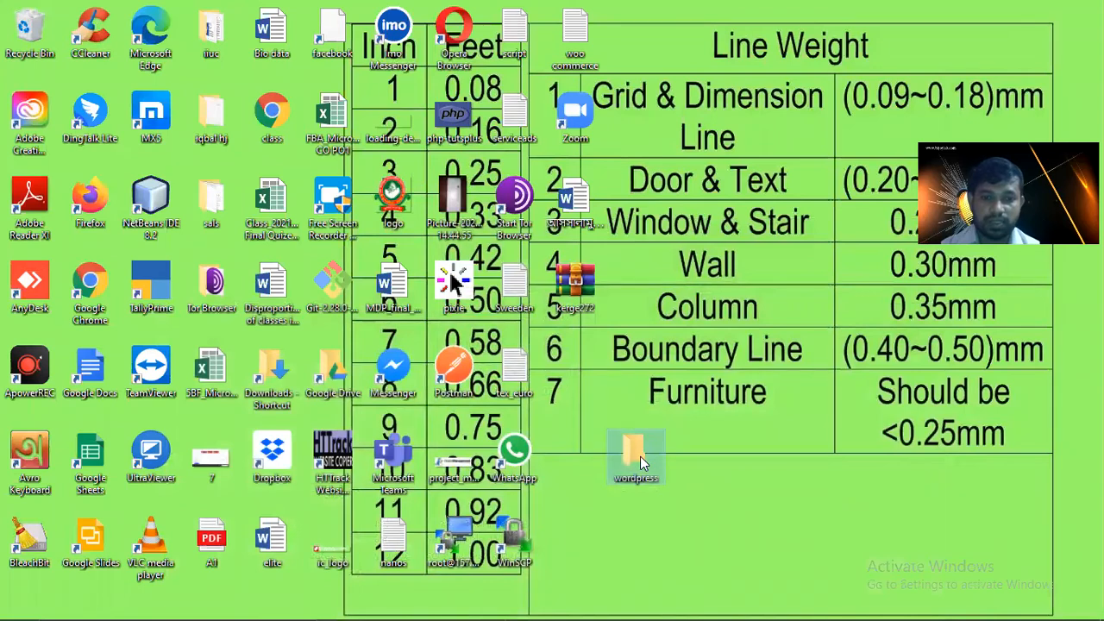
double_click(635, 451)
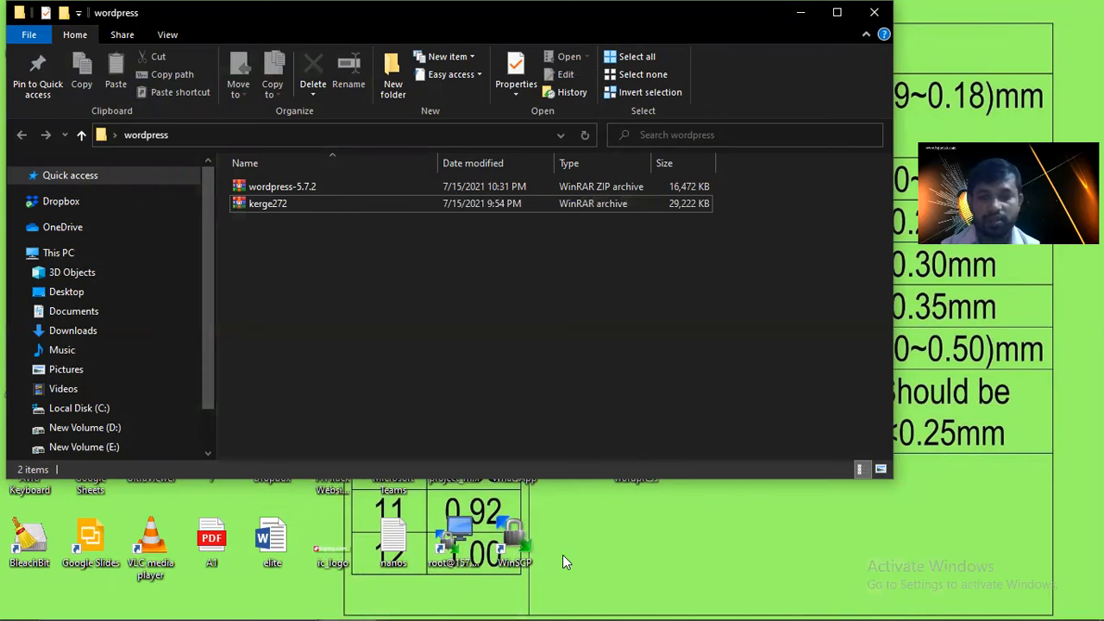
click(800, 15)
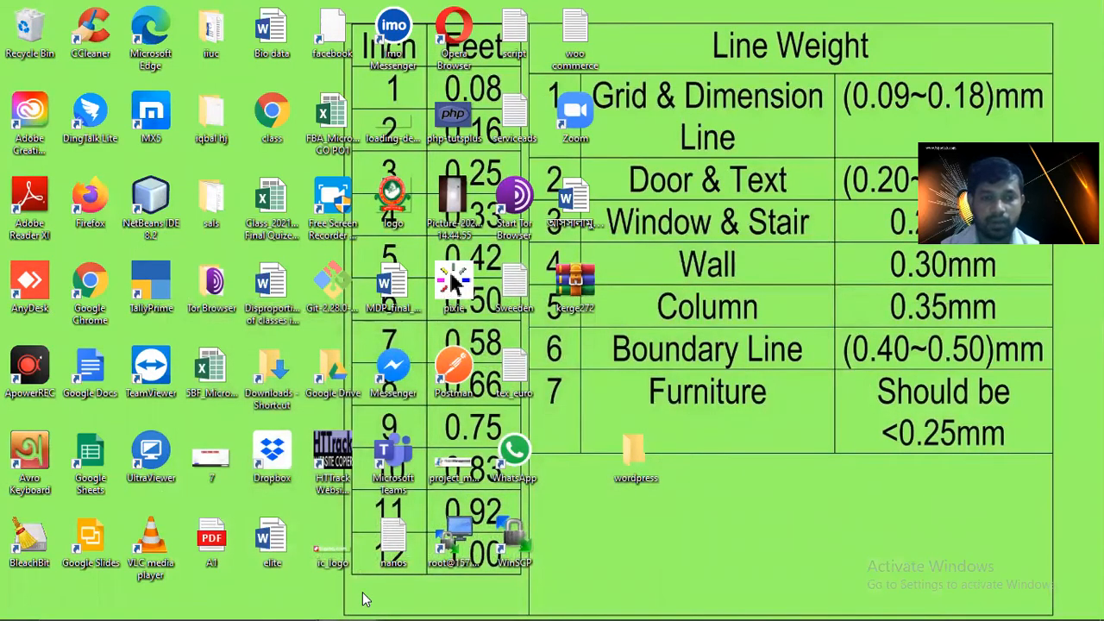
mouse_move(473, 604)
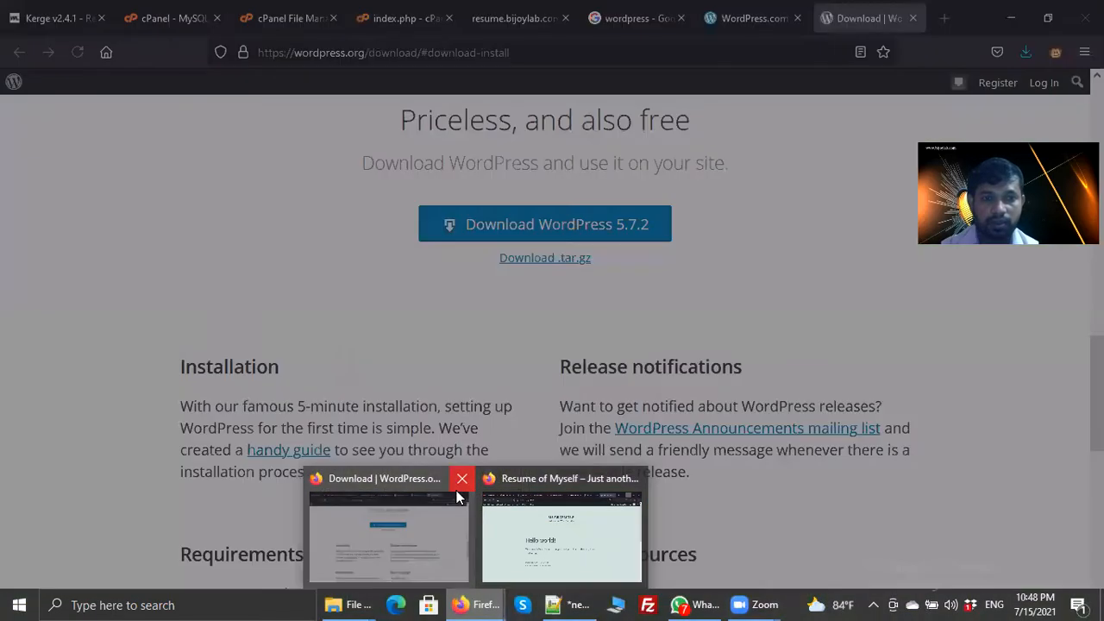
click(461, 479)
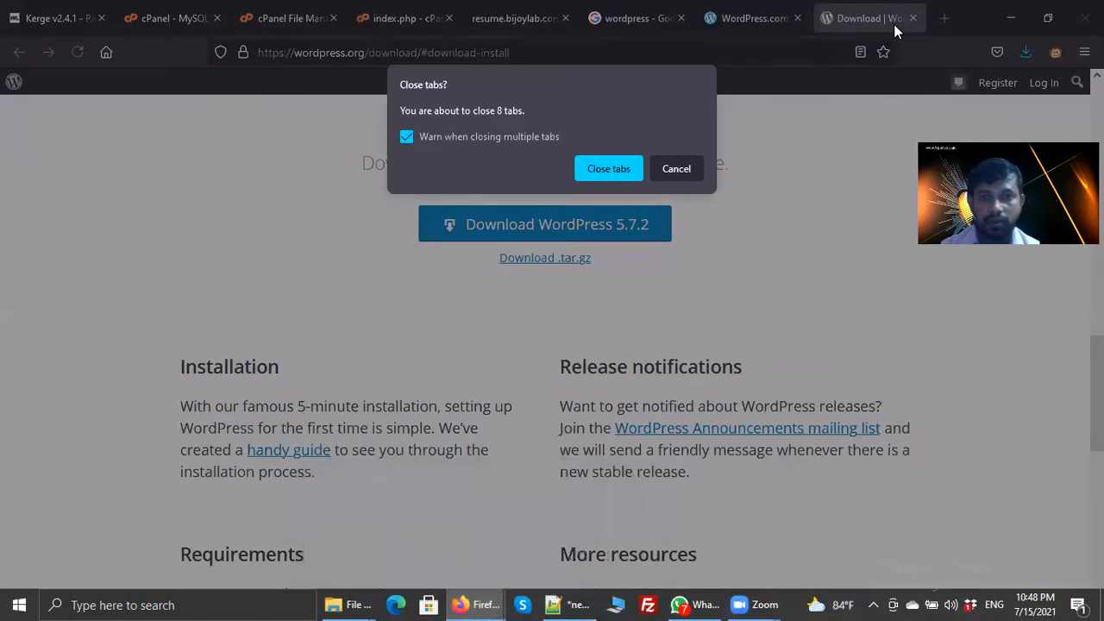
click(609, 169)
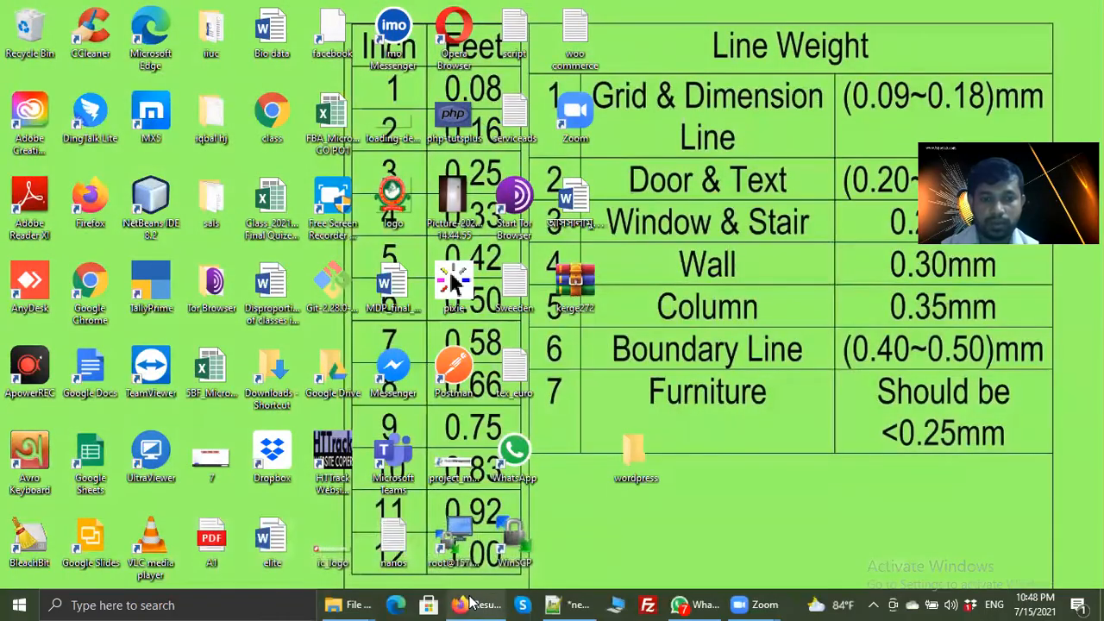
click(476, 606)
- Search Google for 'karge resume wordpress' in a new tab and scroll through the results
click(943, 18)
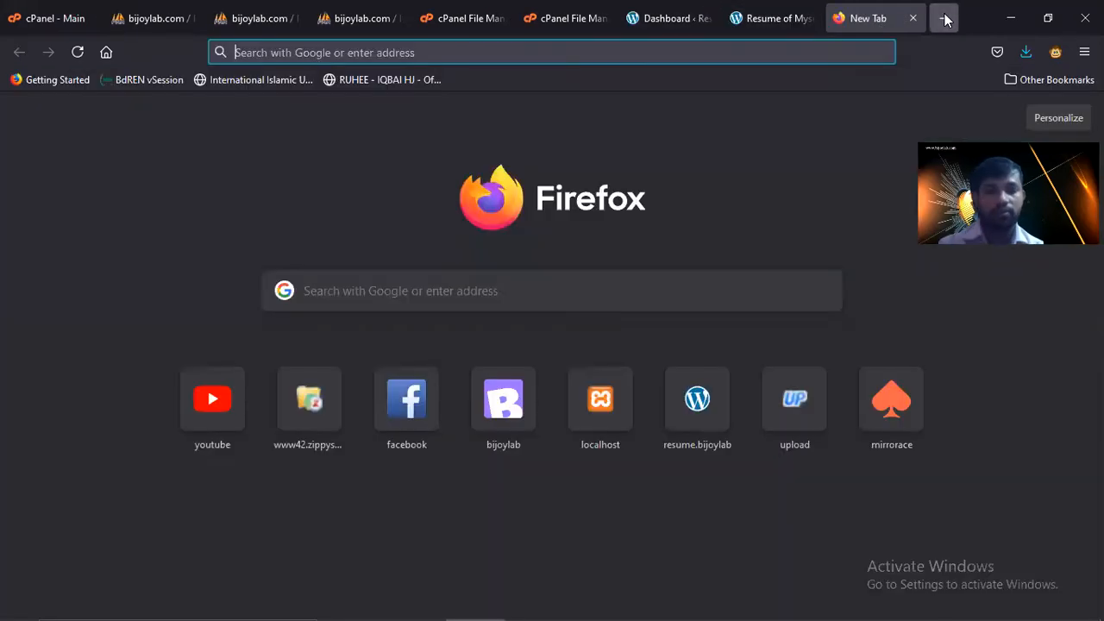
text(karge)
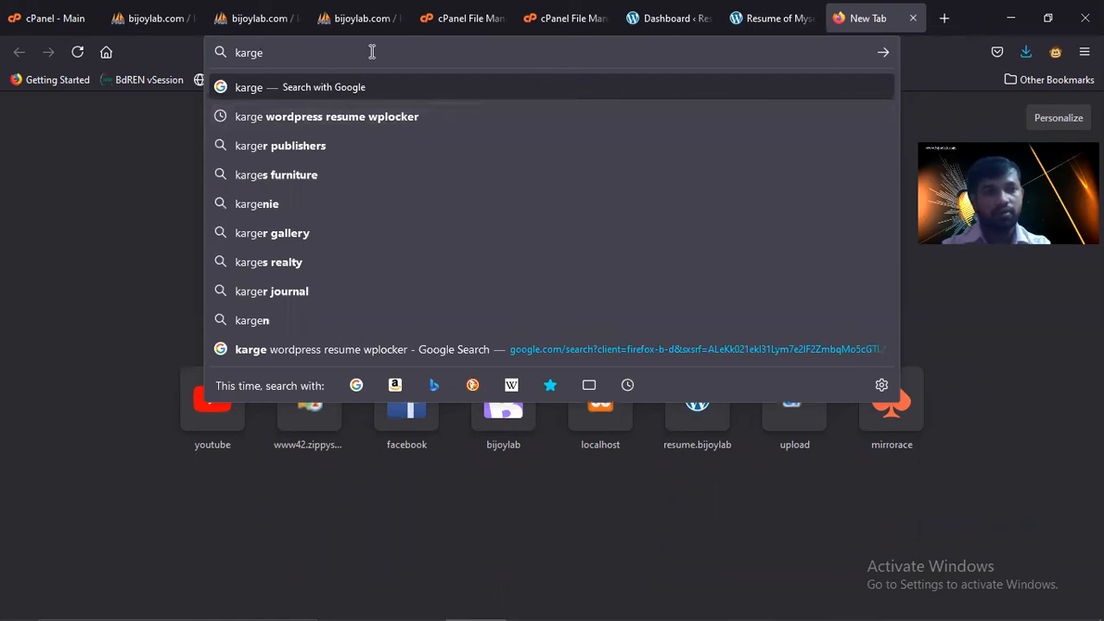
text(resume)
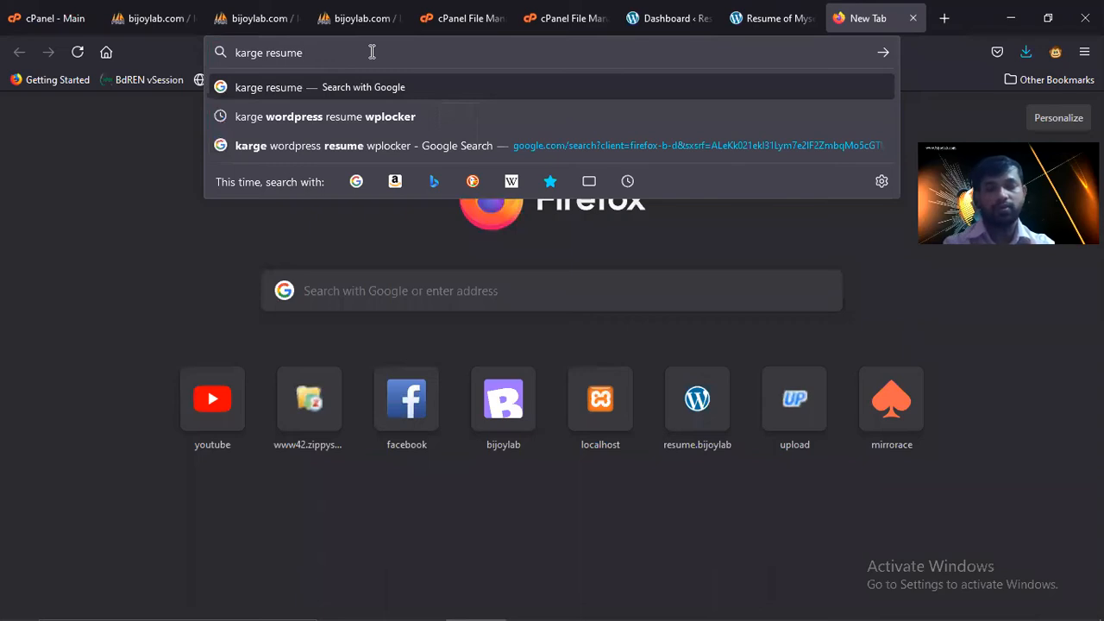
text( wordp)
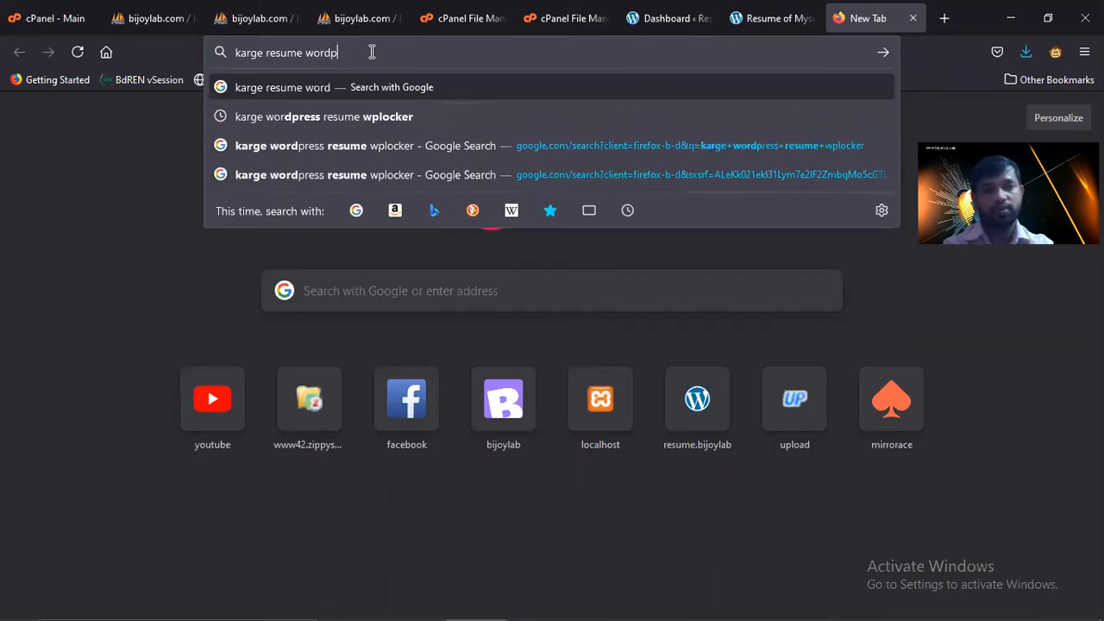
text(ress)
key(Return)
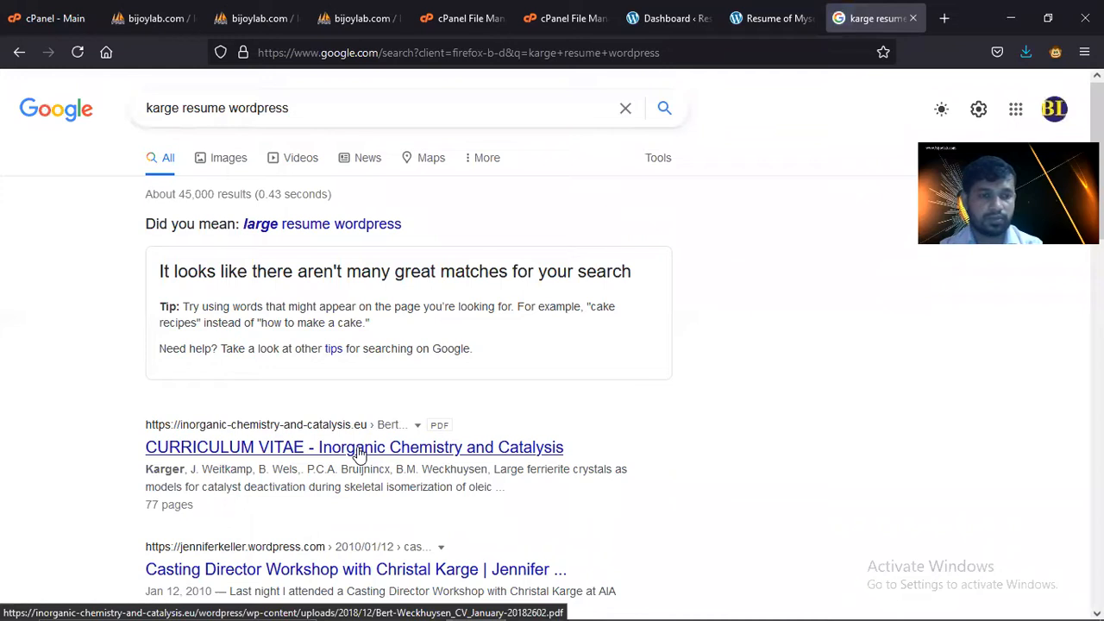
scroll(357, 449, down, 3)
scroll(368, 444, down, 3)
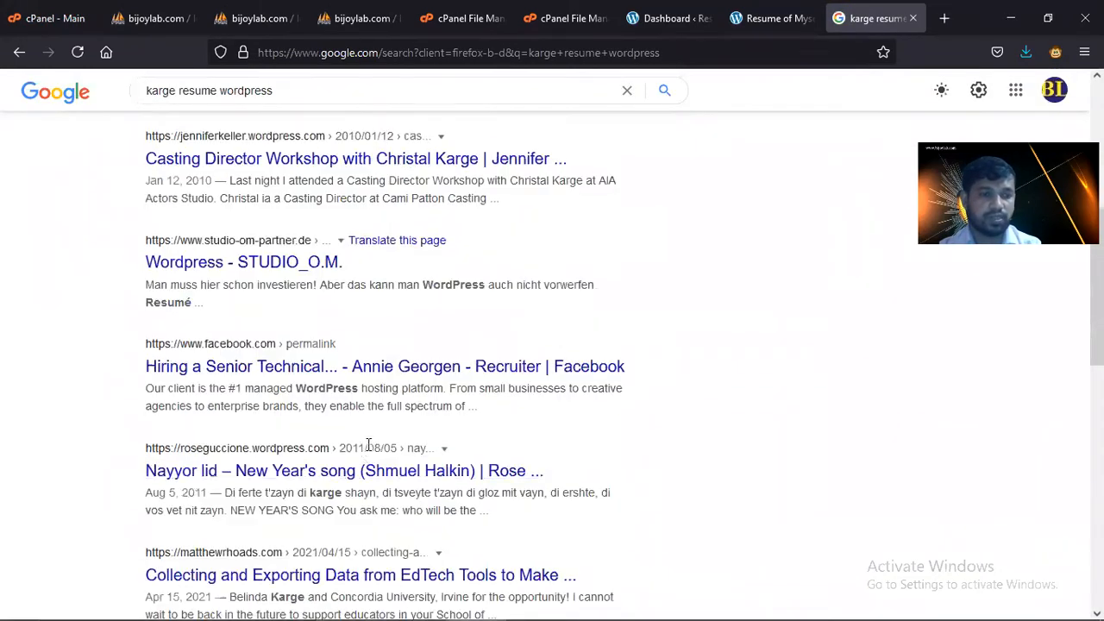
scroll(120, 406, down, 2)
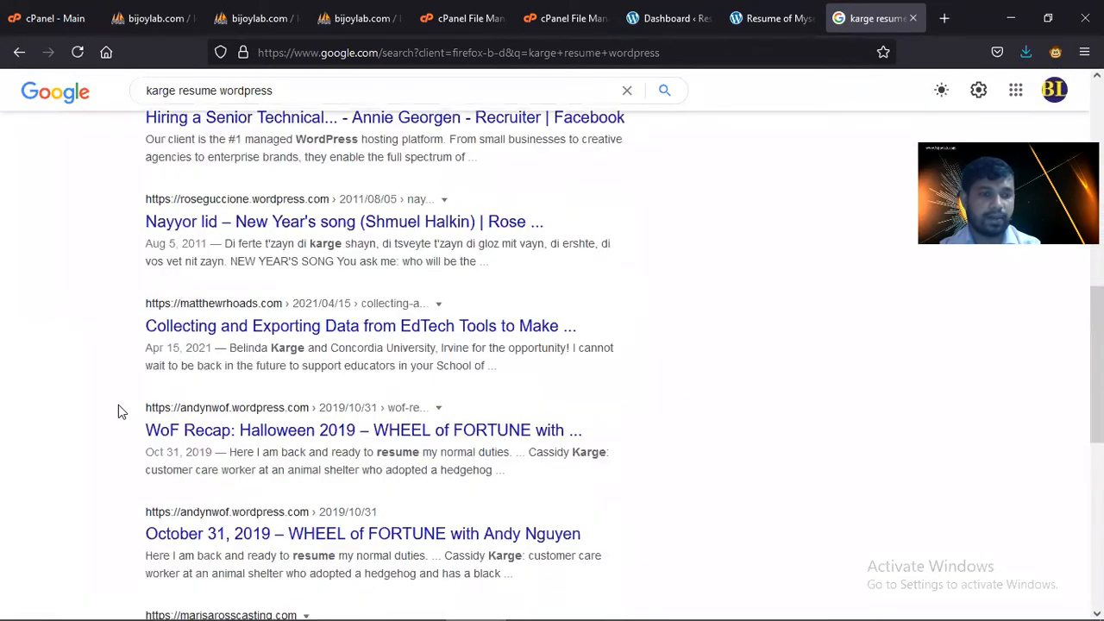
scroll(119, 403, down, 2)
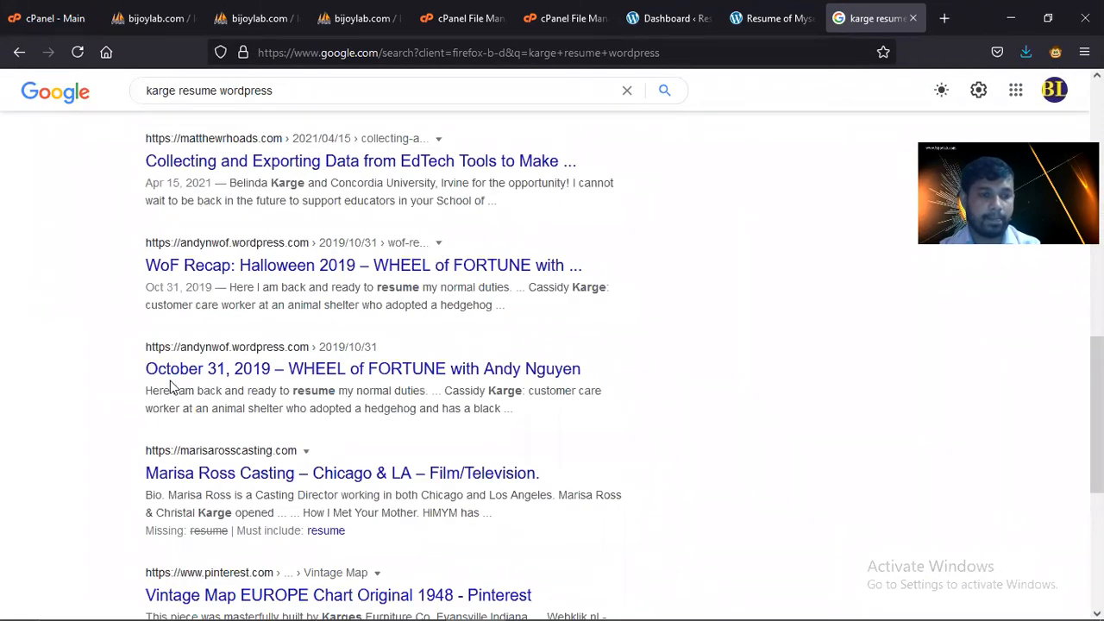
- Rerun the 'karge wordpress resume wplocker' search and accept the corrected 'large wordpress resume wplocker' query
click(18, 53)
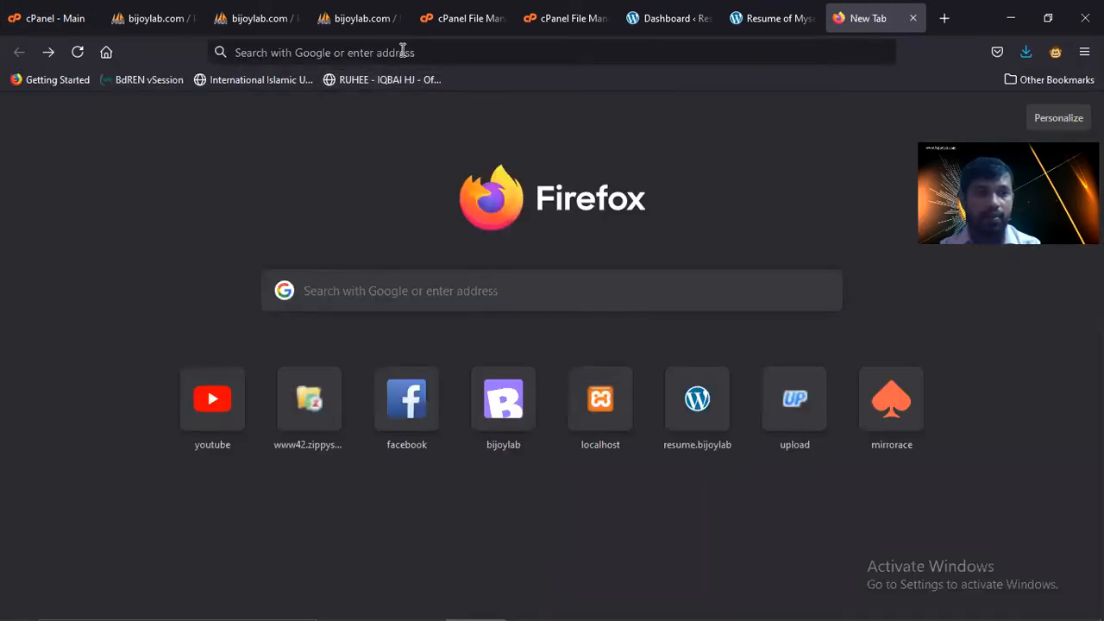
click(403, 49)
text(karge)
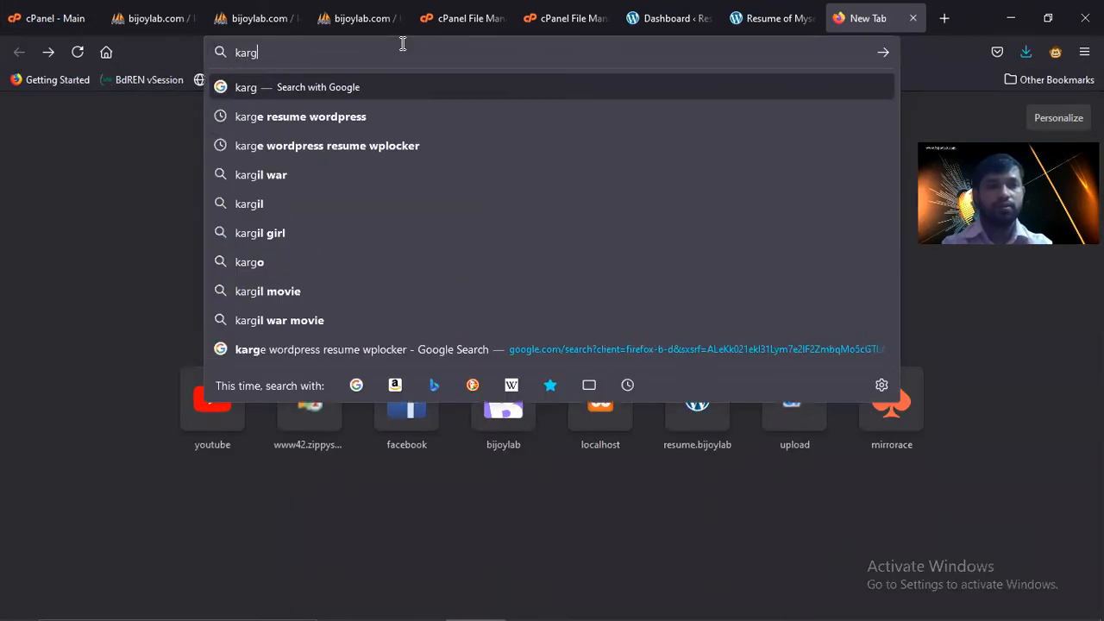
click(393, 147)
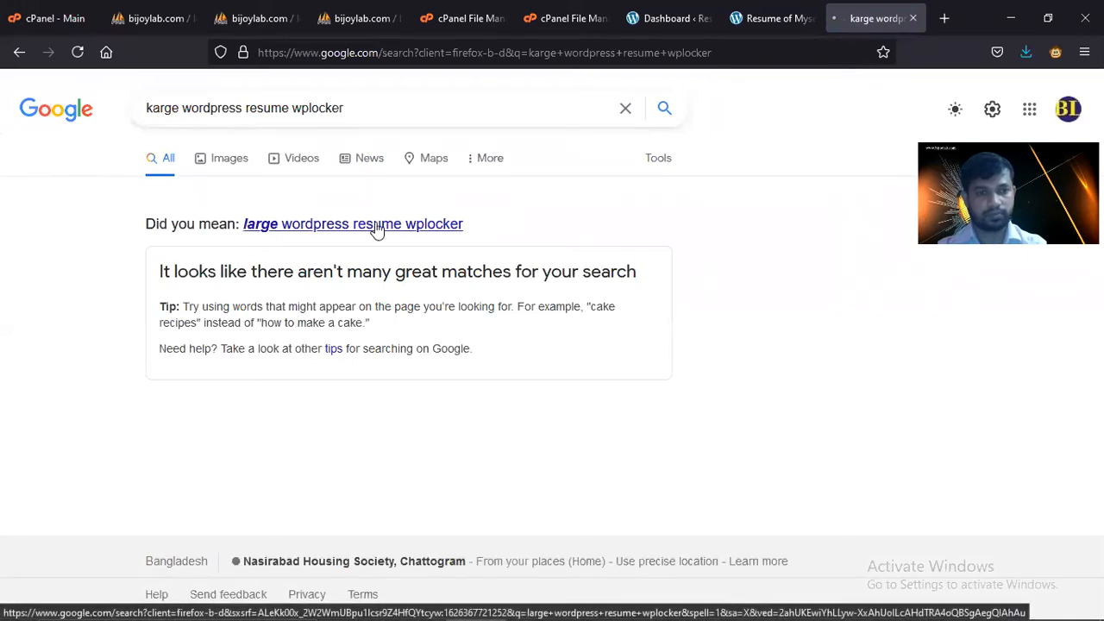
click(374, 227)
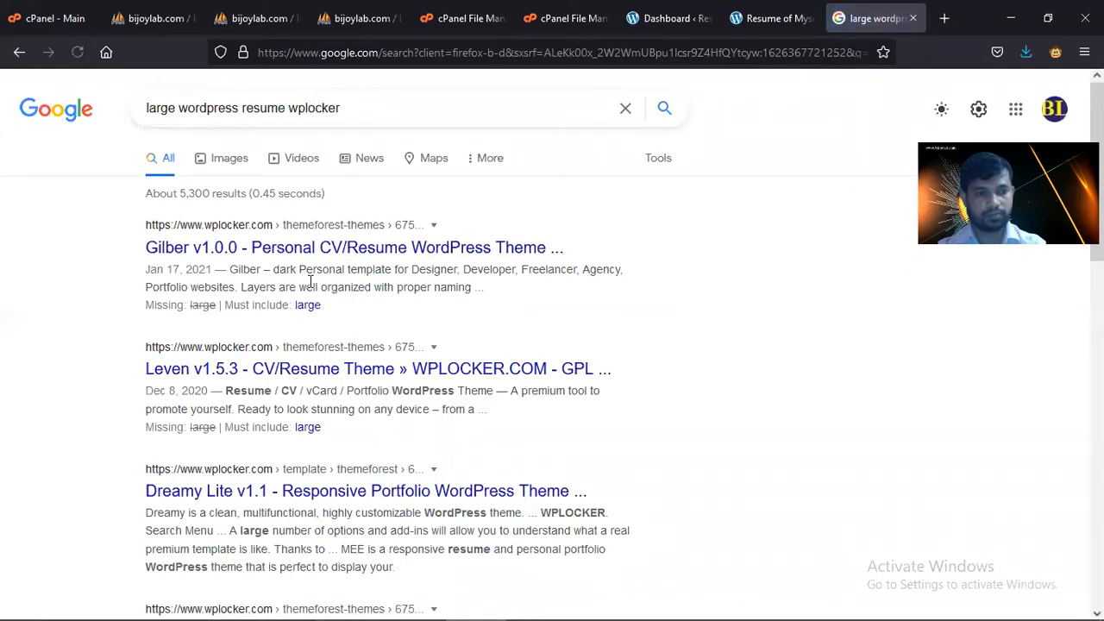
scroll(311, 289, down, 5)
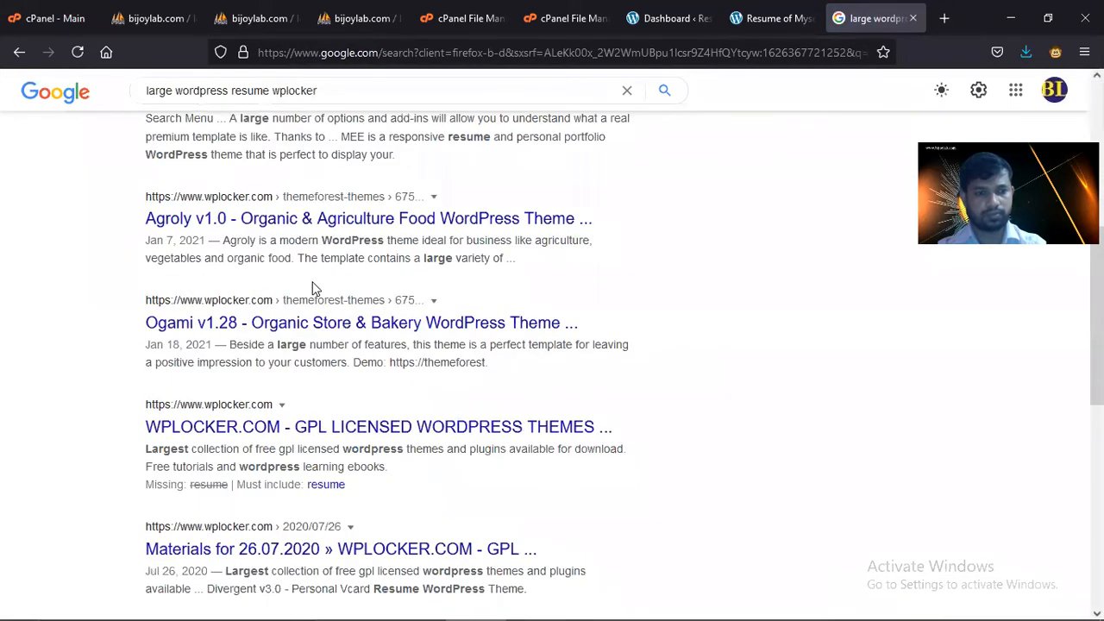
- Check the downloaded archives in File Explorer's wordpress folder, then come back to the Google results
mouse_move(638, 617)
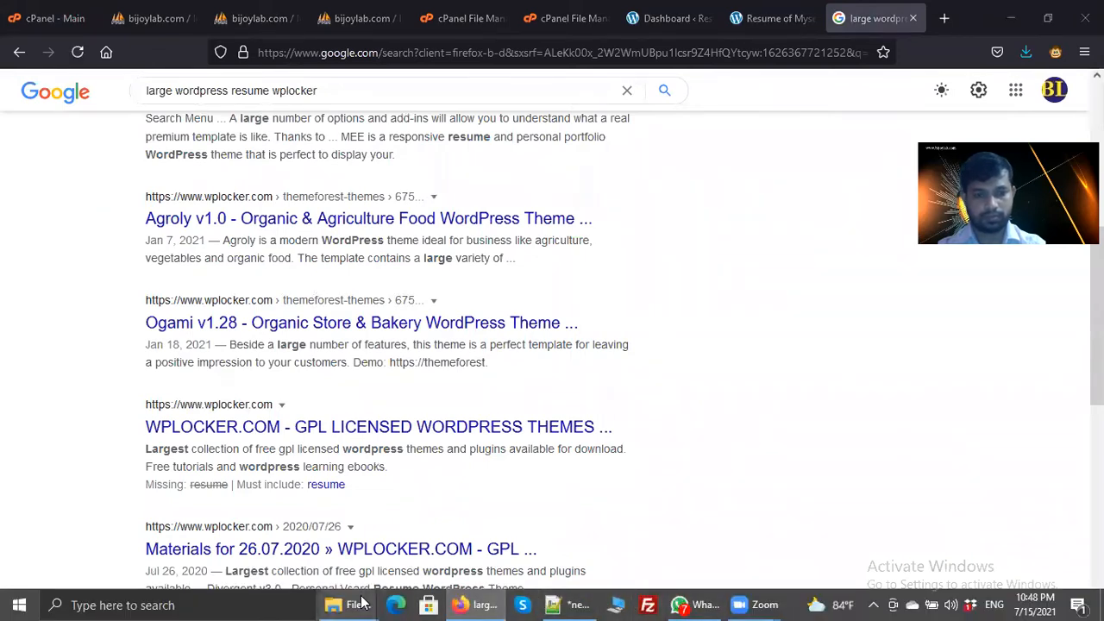
mouse_move(353, 604)
click(418, 512)
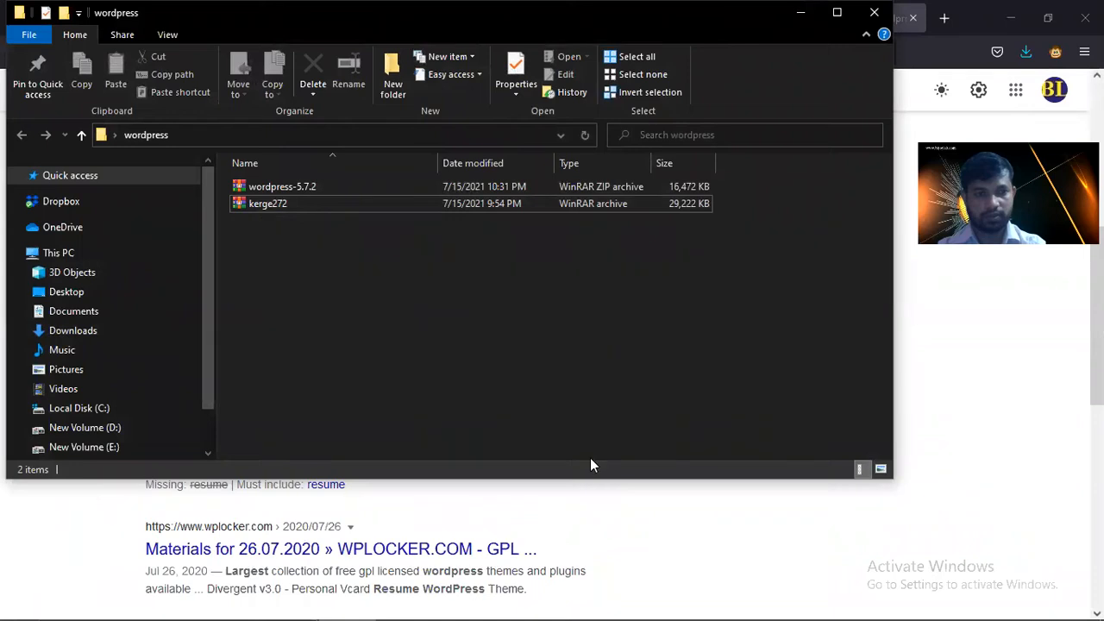
mouse_move(607, 603)
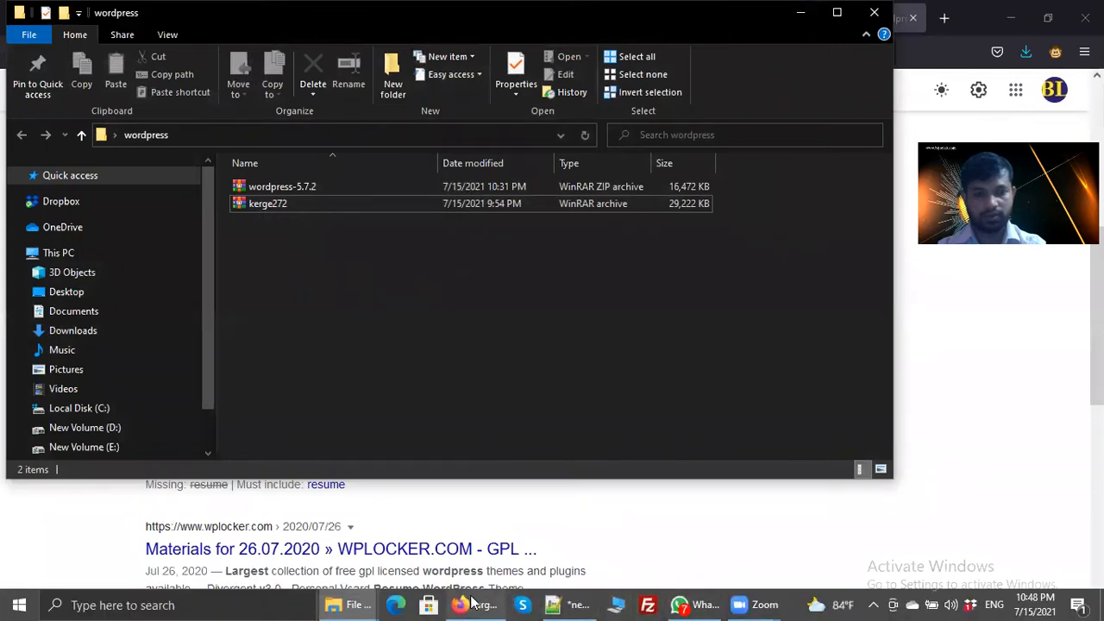
click(474, 604)
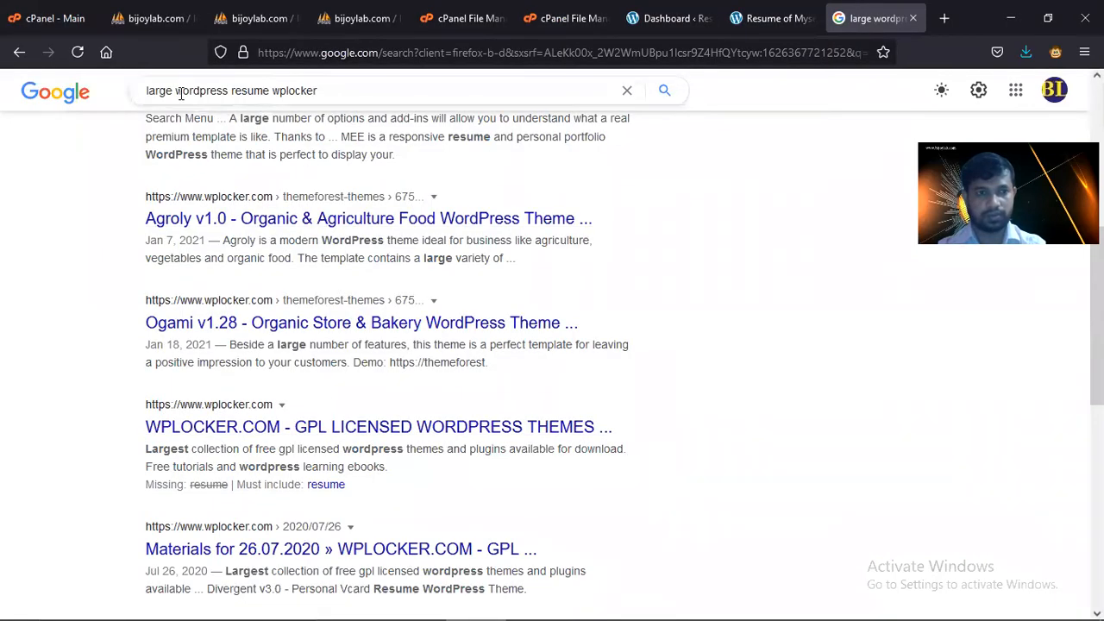
- Correct the query to 'kerge wordpress resume wplocker' and search again
click(181, 93)
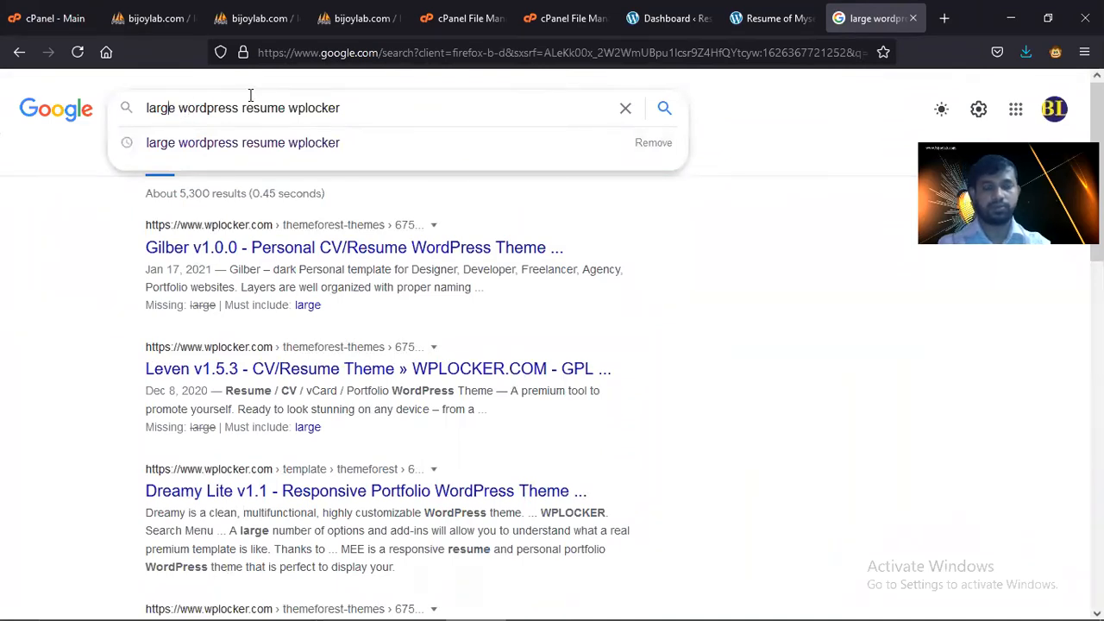
key(BackSpace)
key(BackSpace)
key(BackSpace)
key(BackSpace)
key(BackSpace)
text(kerge)
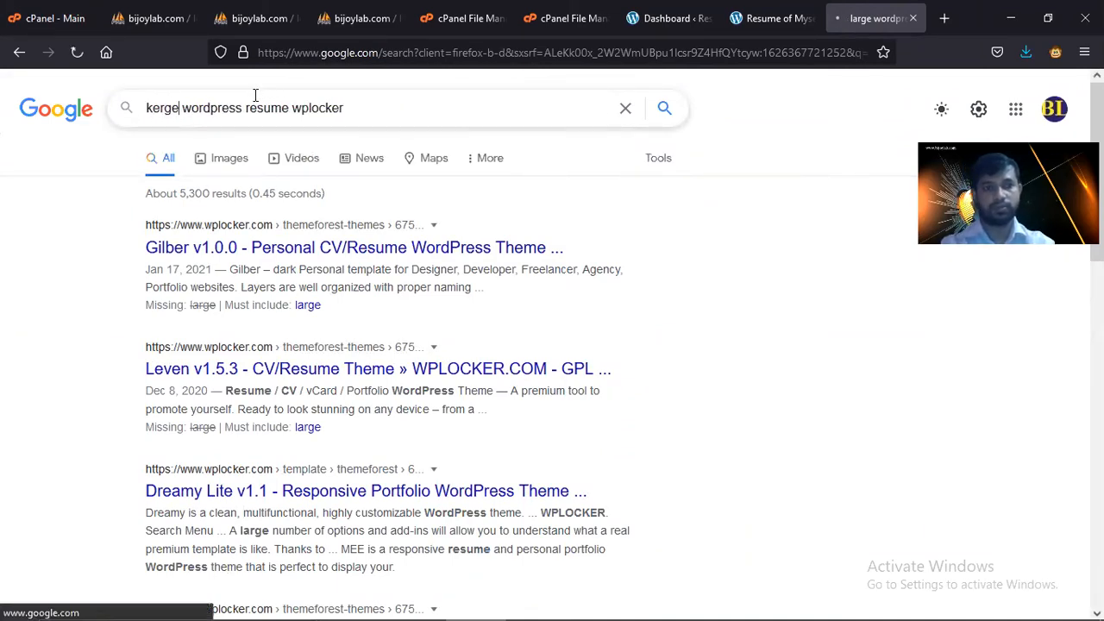
key(Return)
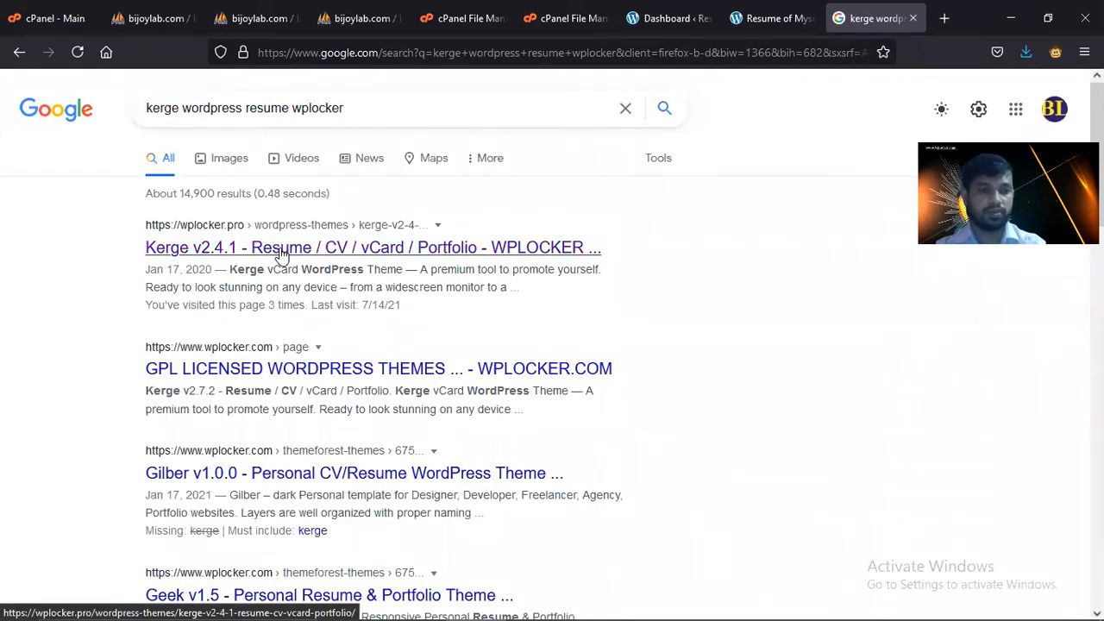
- Open the Kerge v2.4.1 and ThemeForest Kerge results in new tabs and view the ThemeForest page
middle_click(281, 253)
scroll(289, 259, down, 5)
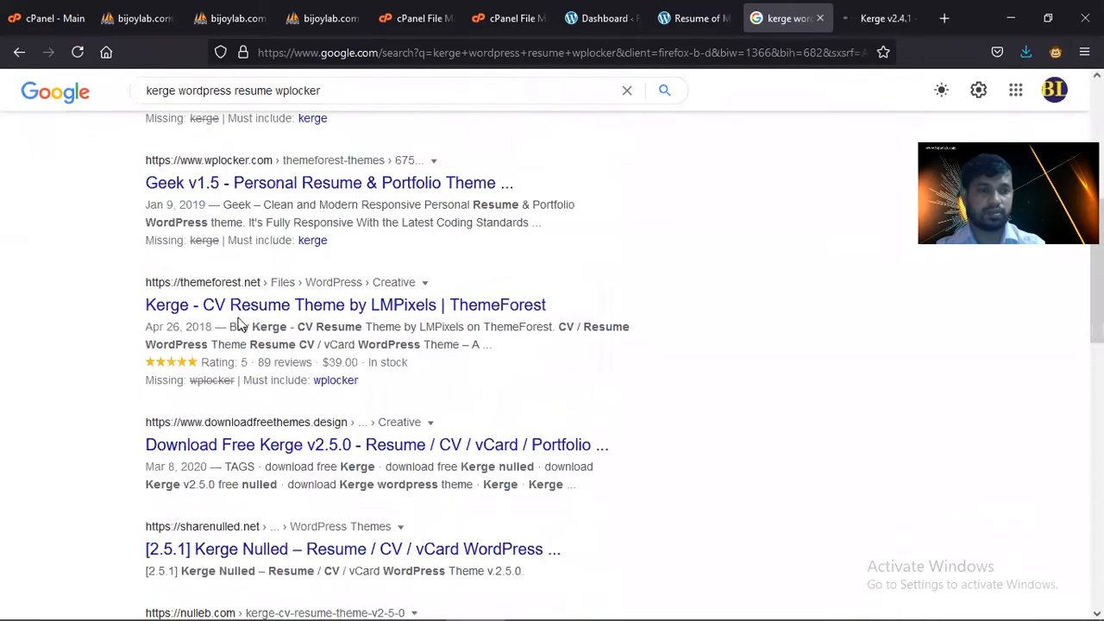
middle_click(259, 307)
click(881, 20)
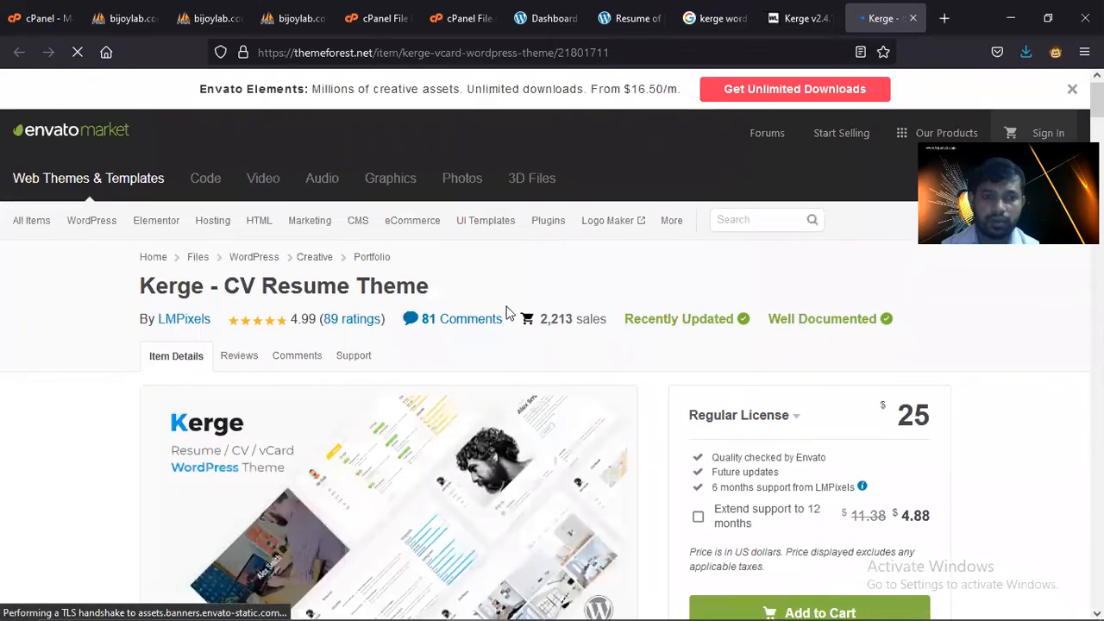
- Open the Kerge live theme preview from ThemeForest in a new tab
scroll(511, 314, down, 3)
scroll(295, 360, down, 7)
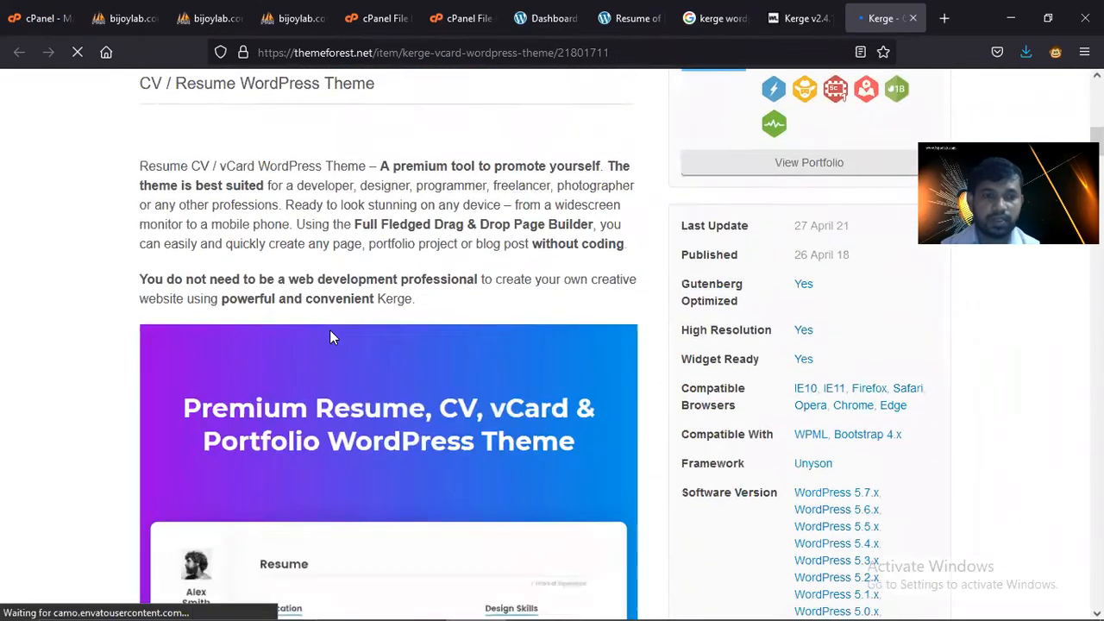
scroll(332, 333, up, 6)
scroll(335, 336, up, 1)
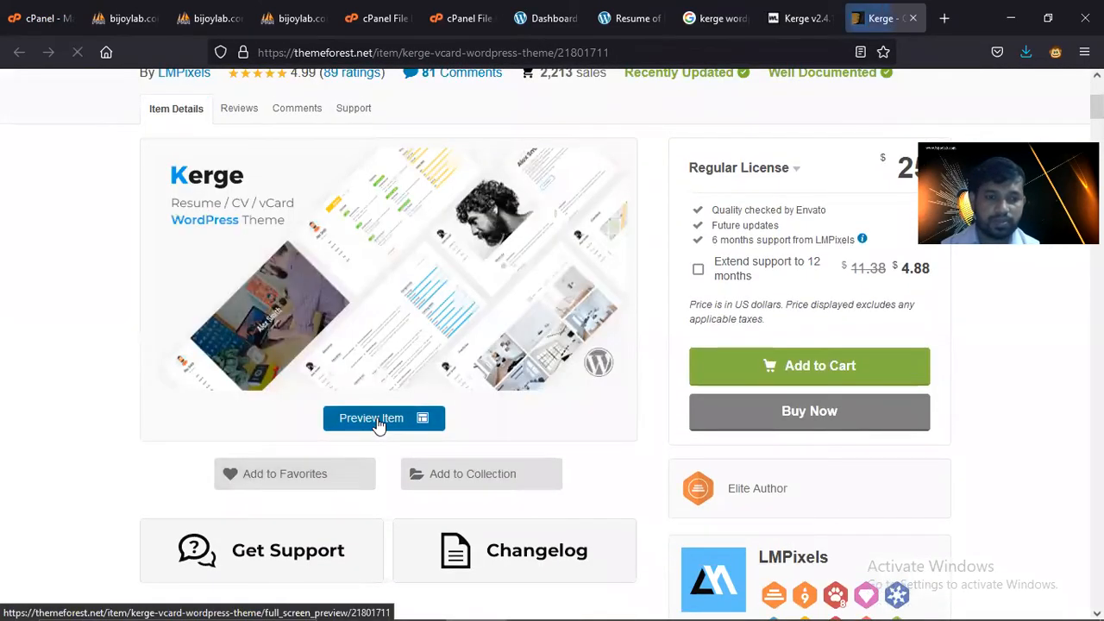
right_click(386, 420)
click(463, 177)
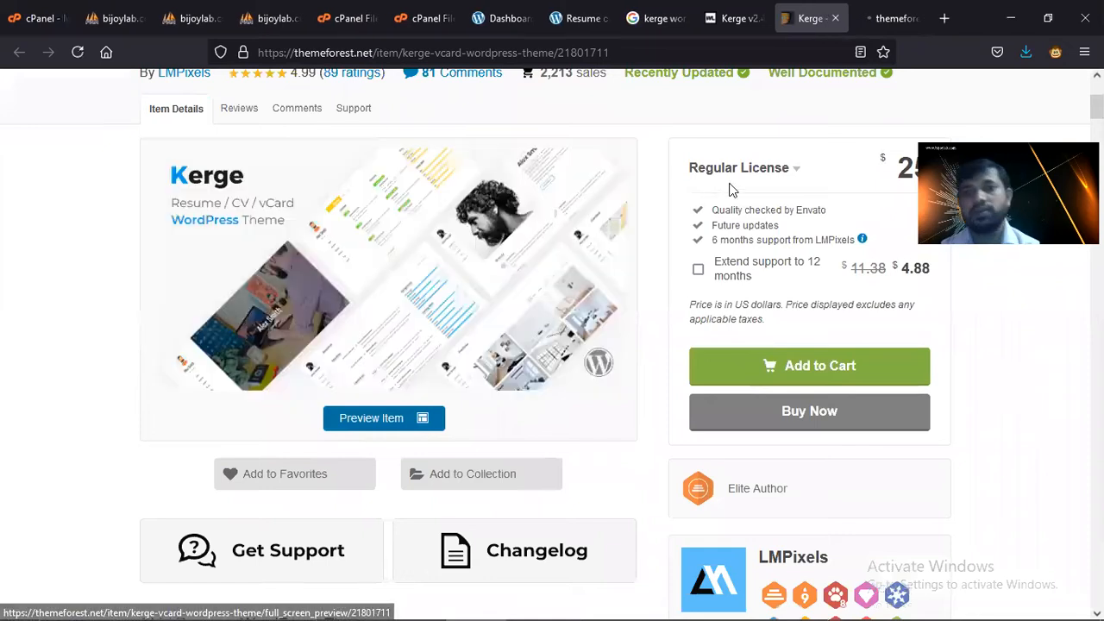
- Browse the Kerge preview's demo layouts, then go back to the resume.bijoylab.com File Manager
scroll(931, 374, up, 2)
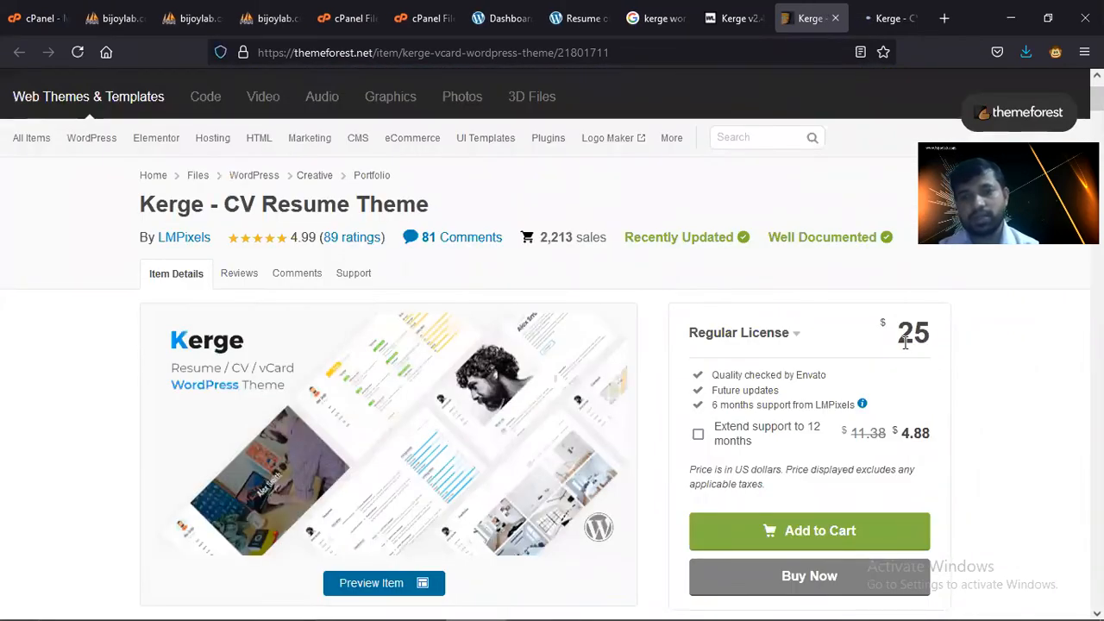
click(883, 17)
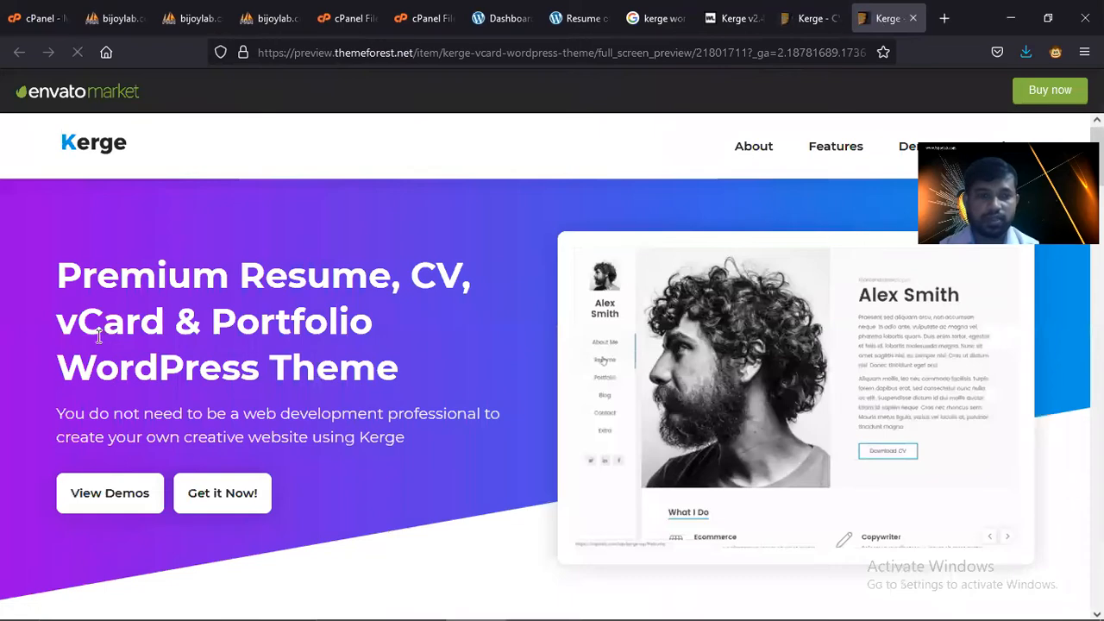
scroll(156, 376, down, 4)
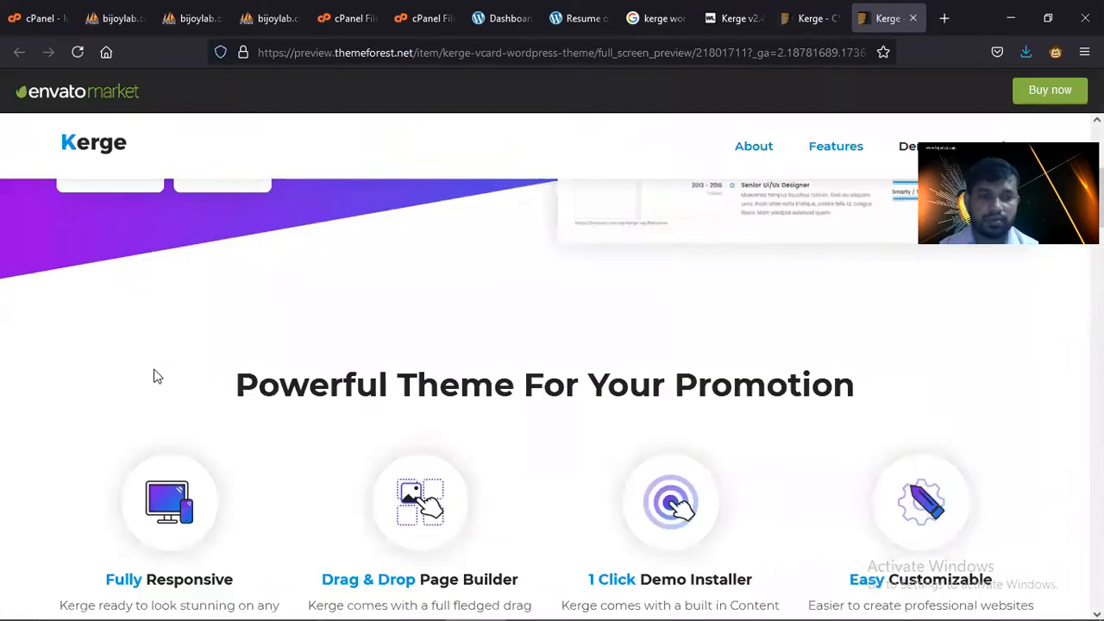
scroll(156, 376, down, 8)
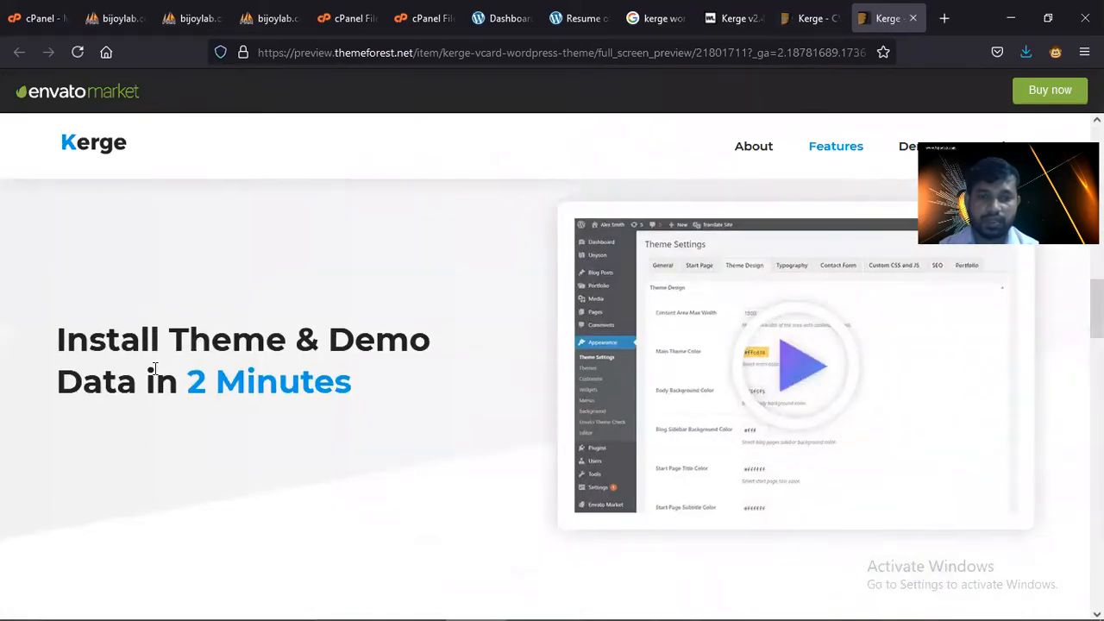
scroll(155, 374, up, 10)
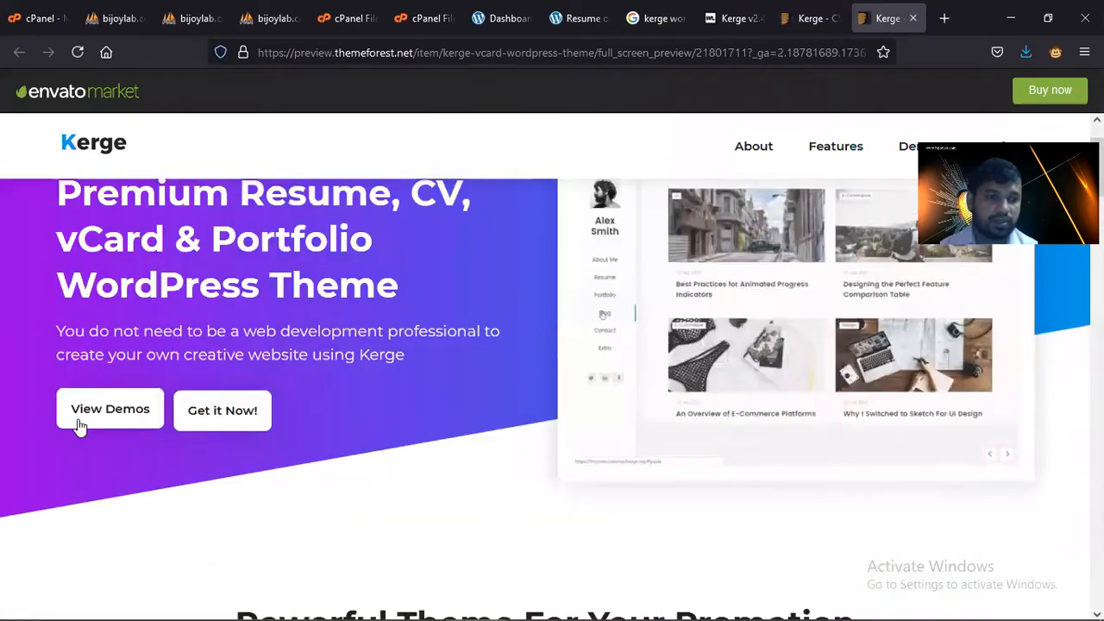
click(82, 423)
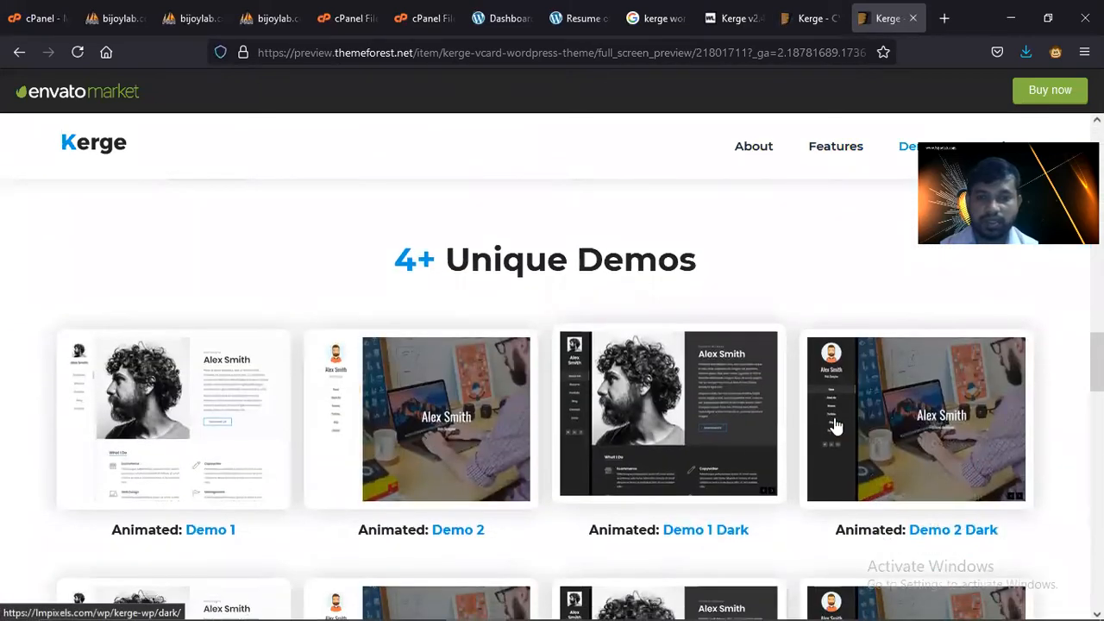
scroll(834, 425, down, 6)
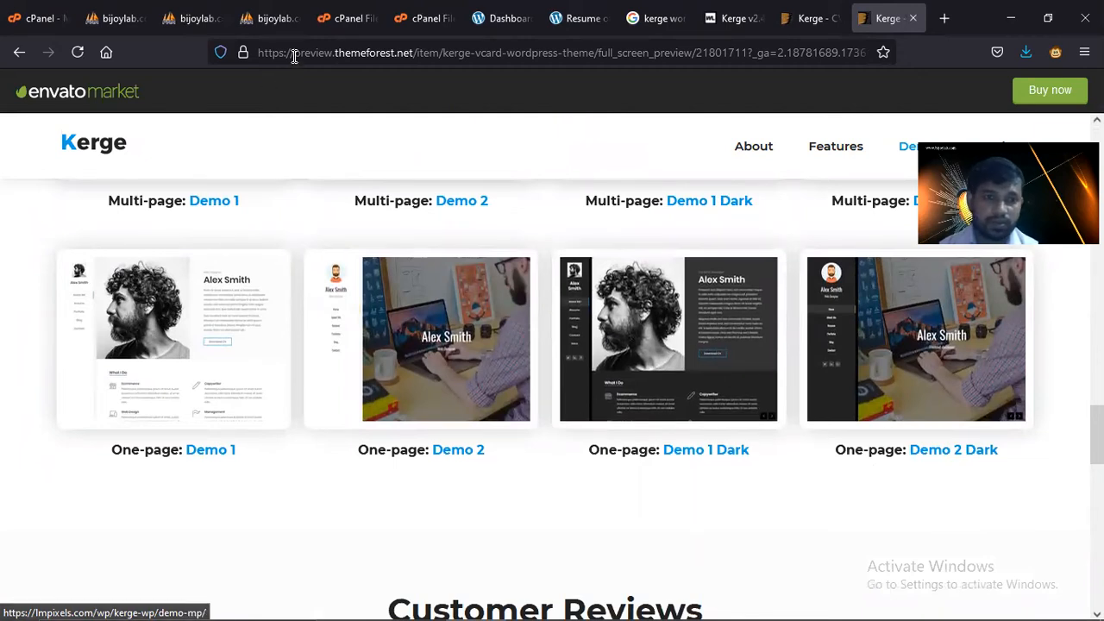
click(322, 26)
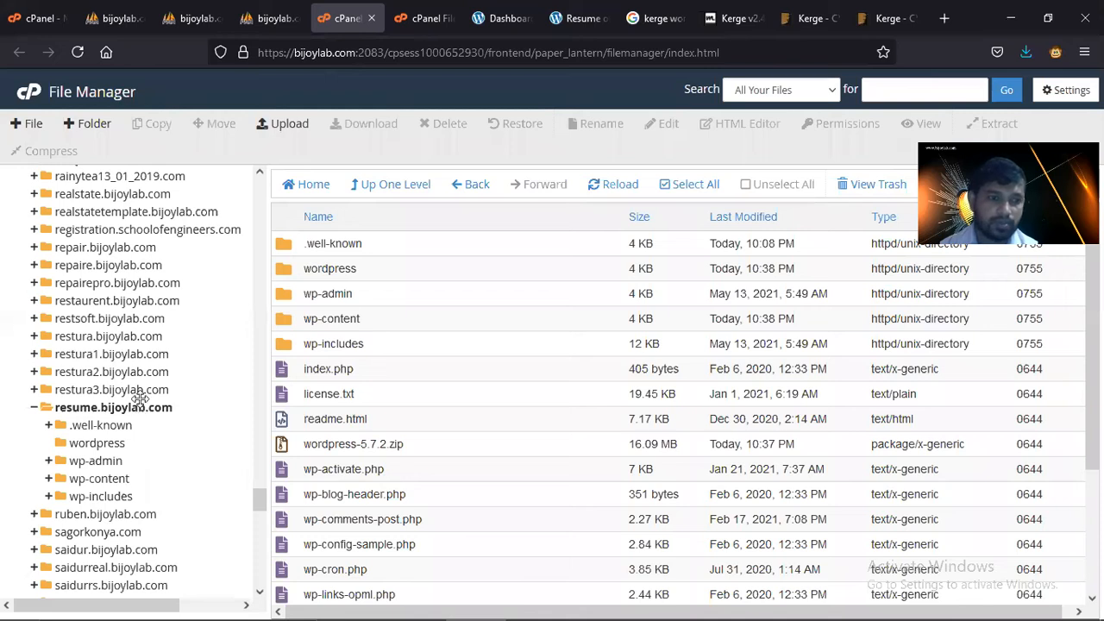
- Open resume.bijoylab.com/wp-content/themes in File Manager to see the default themes
click(139, 400)
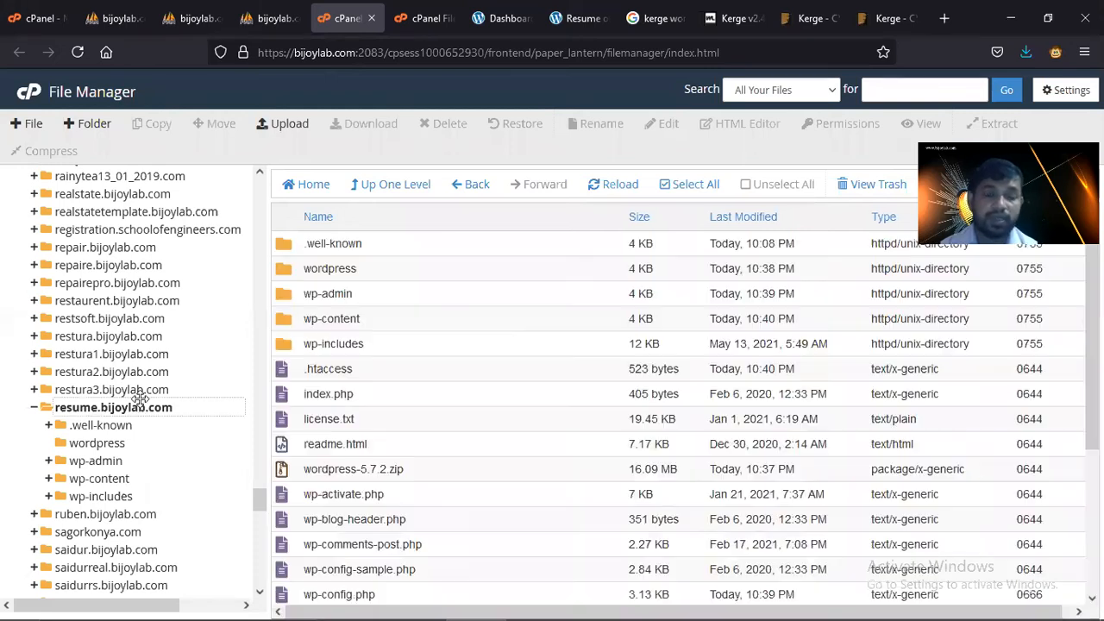
double_click(289, 325)
double_click(292, 271)
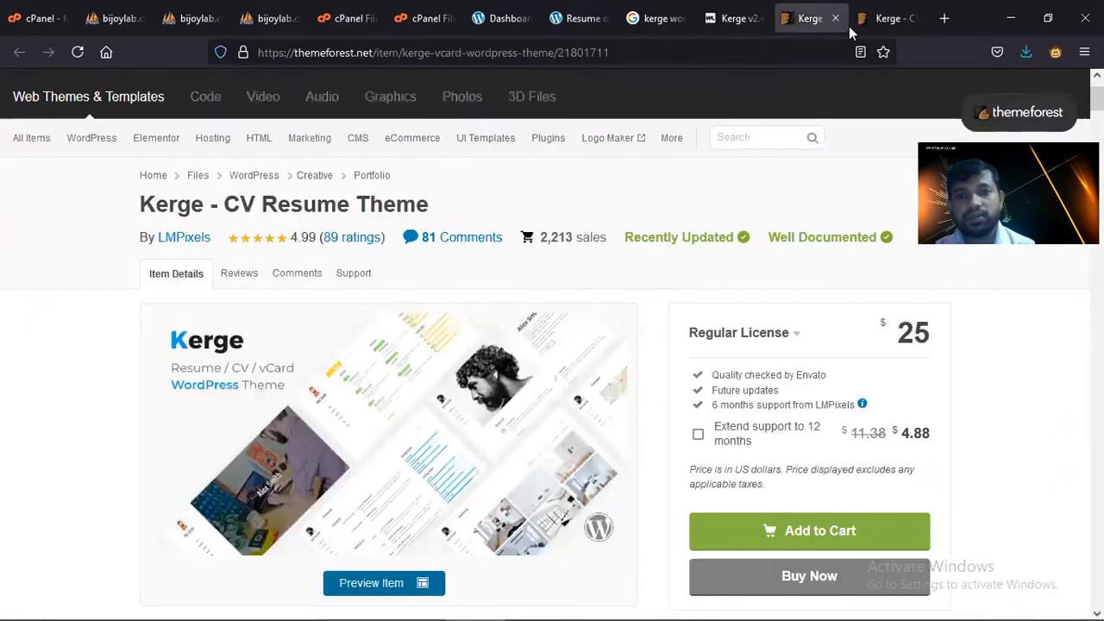
- Close the ThemeForest Kerge page and the Kerge demo preview tabs
click(849, 26)
click(836, 19)
click(836, 19)
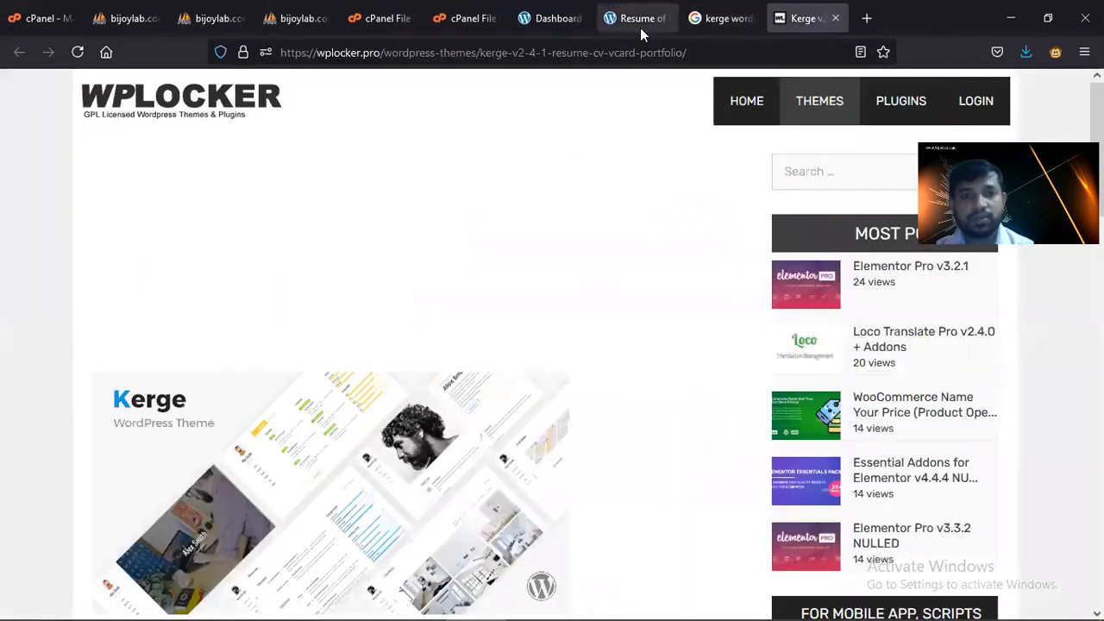
- Review the resume site's WordPress Themes page, showing three themes with Twenty Twenty-One active
click(640, 28)
click(542, 31)
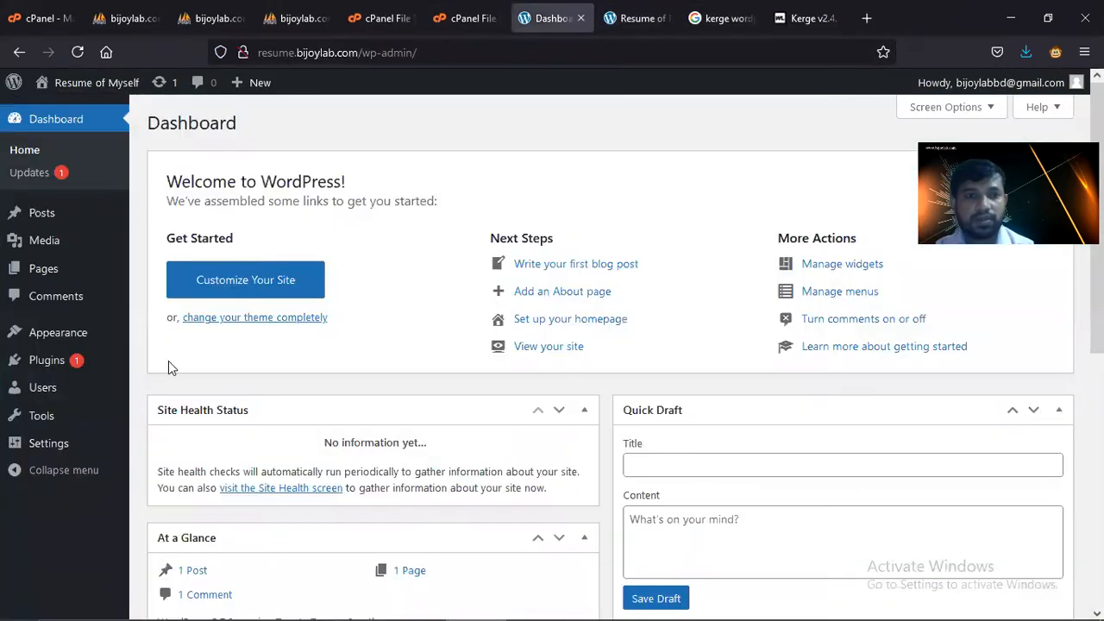
mouse_move(69, 338)
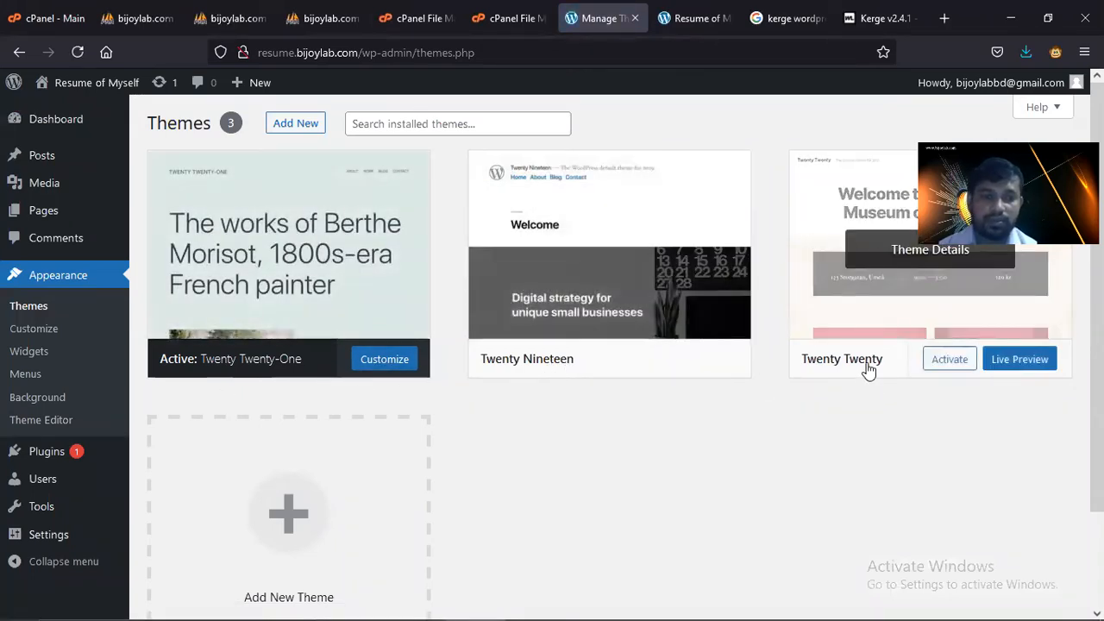
scroll(371, 466, down, 1)
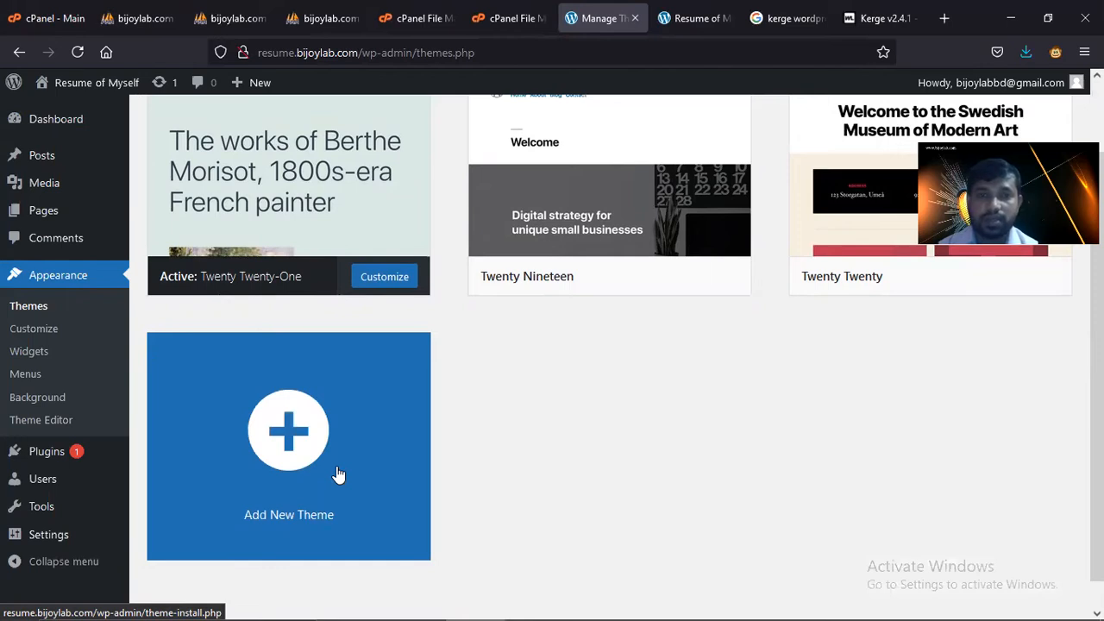
- Navigate File Manager to resume.bijoylab.com/wp-content/themes
click(540, 28)
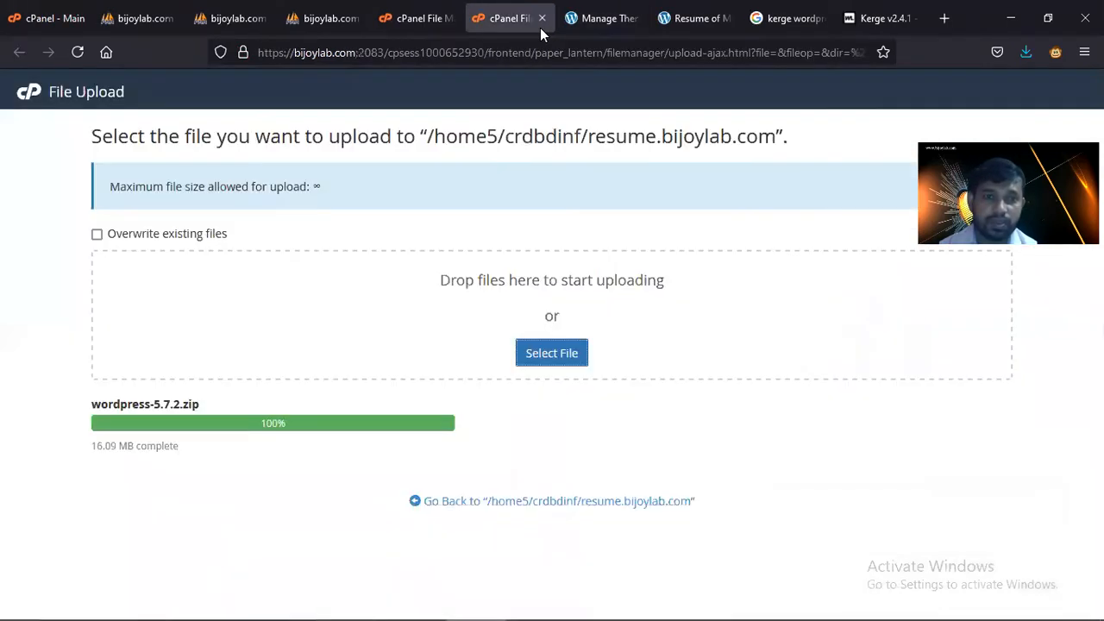
click(414, 26)
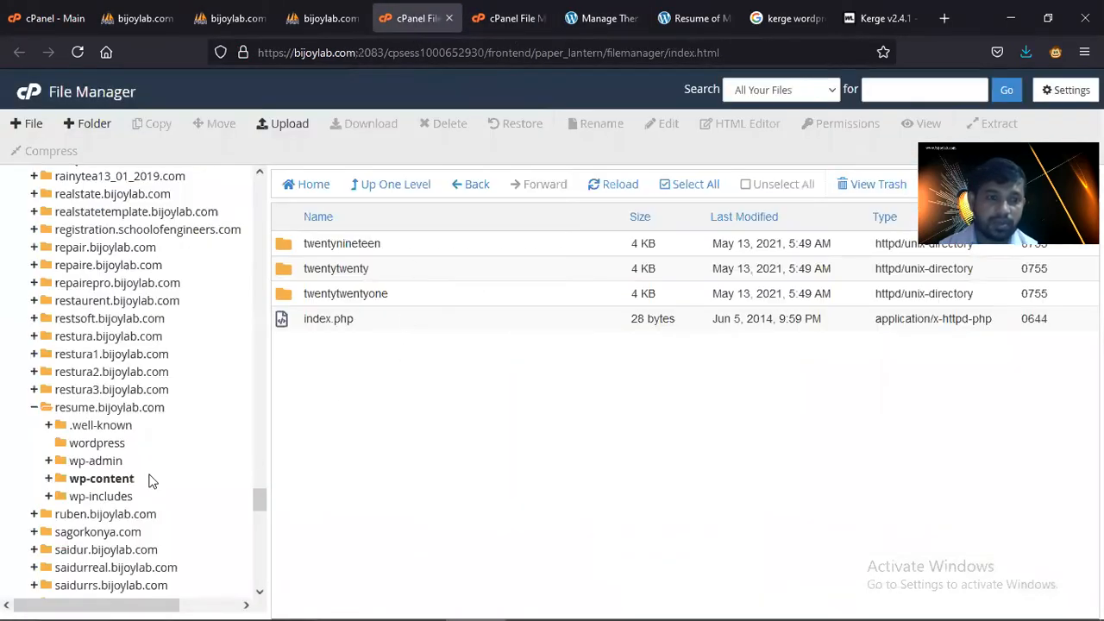
click(95, 480)
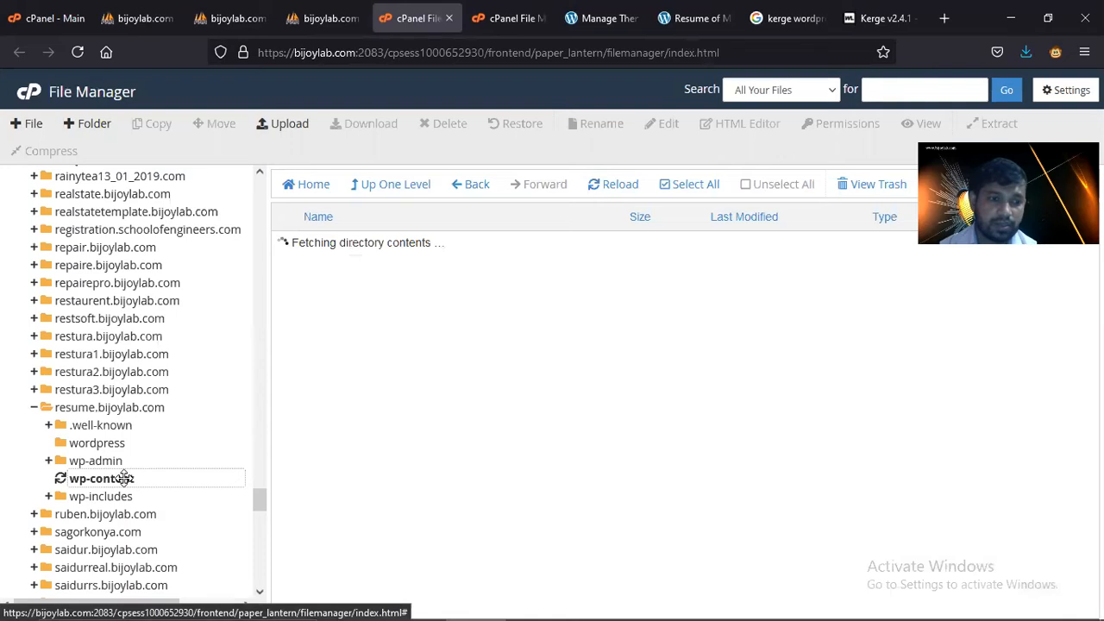
click(127, 408)
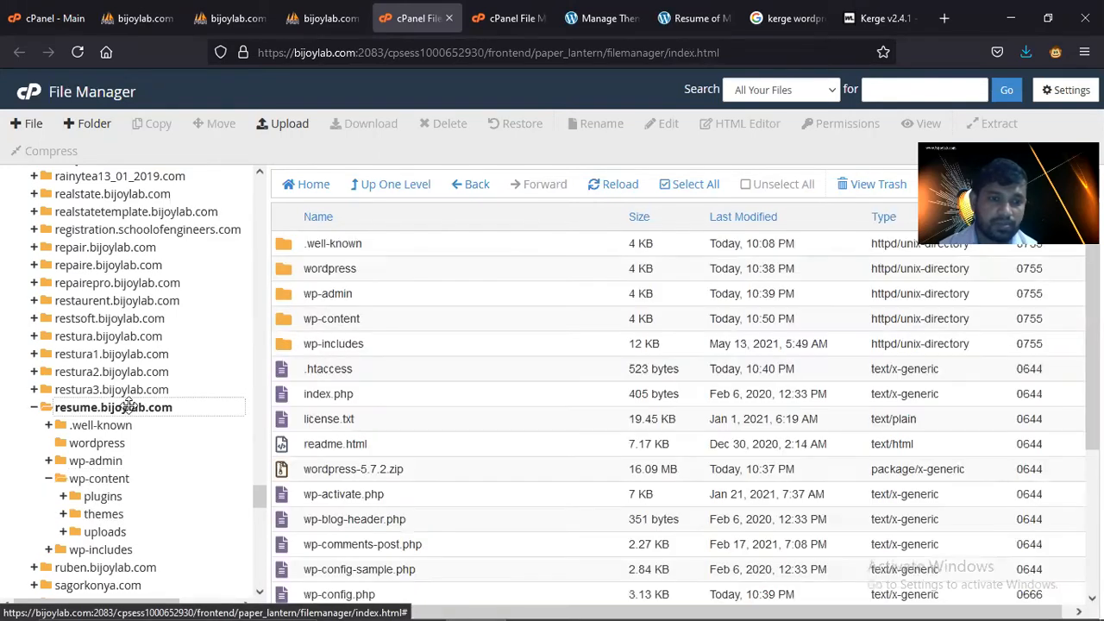
double_click(284, 321)
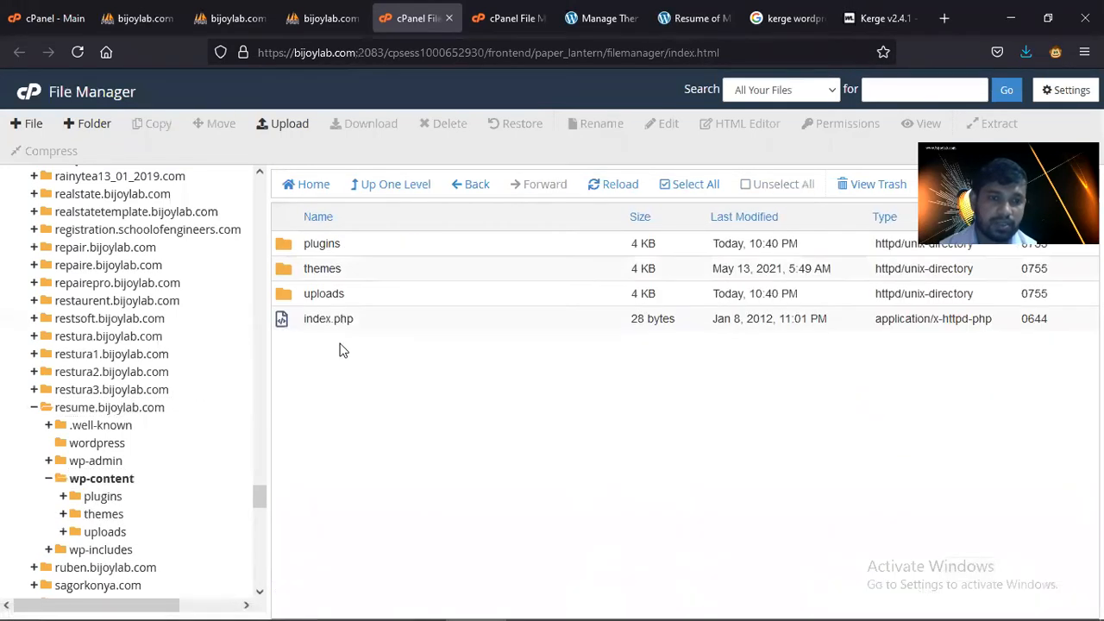
double_click(300, 274)
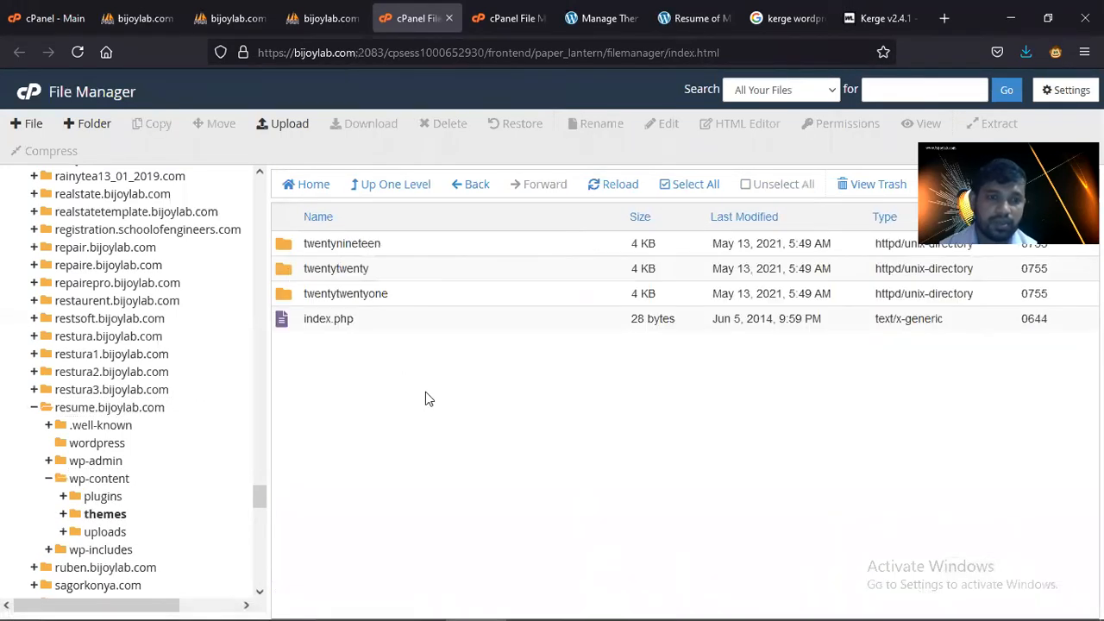
- Upload the kerge272.rar archive (28.54 MB) into the themes folder
click(292, 124)
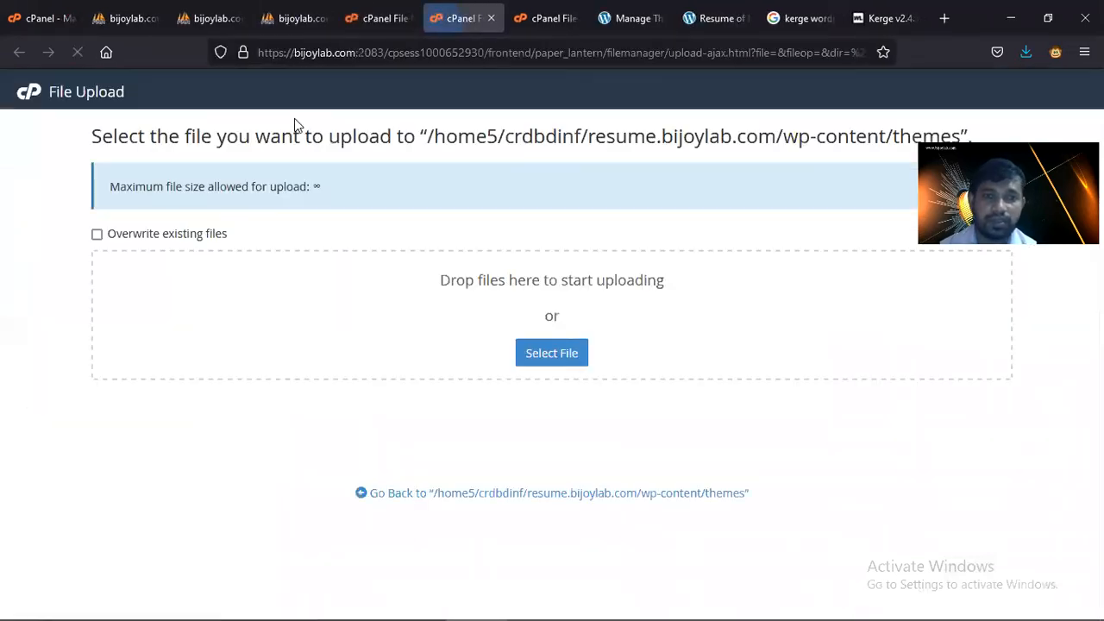
click(552, 353)
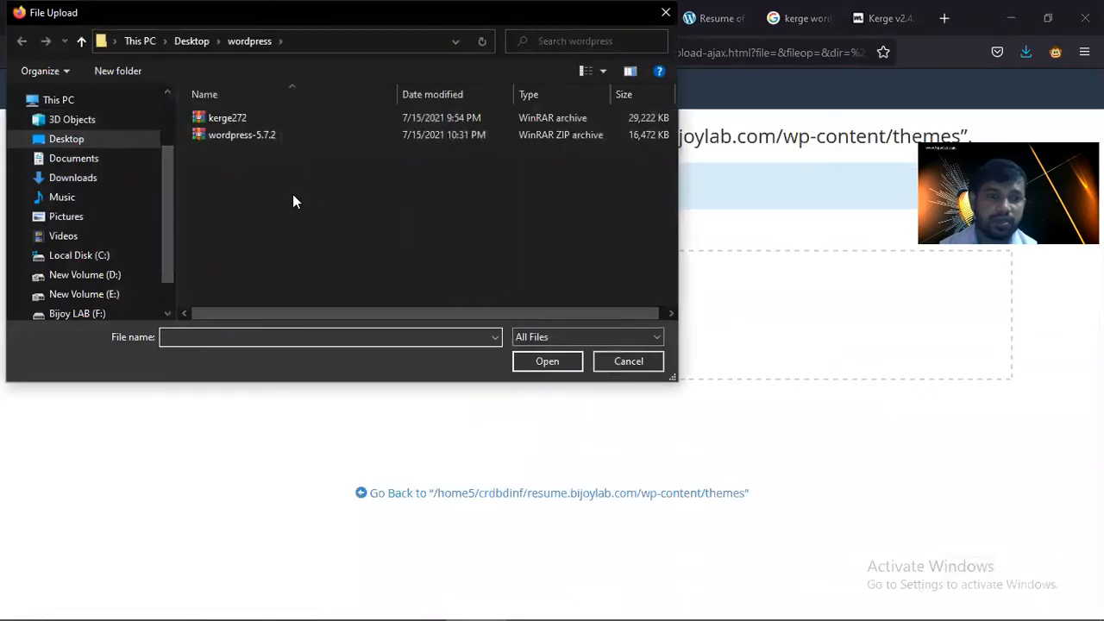
double_click(235, 118)
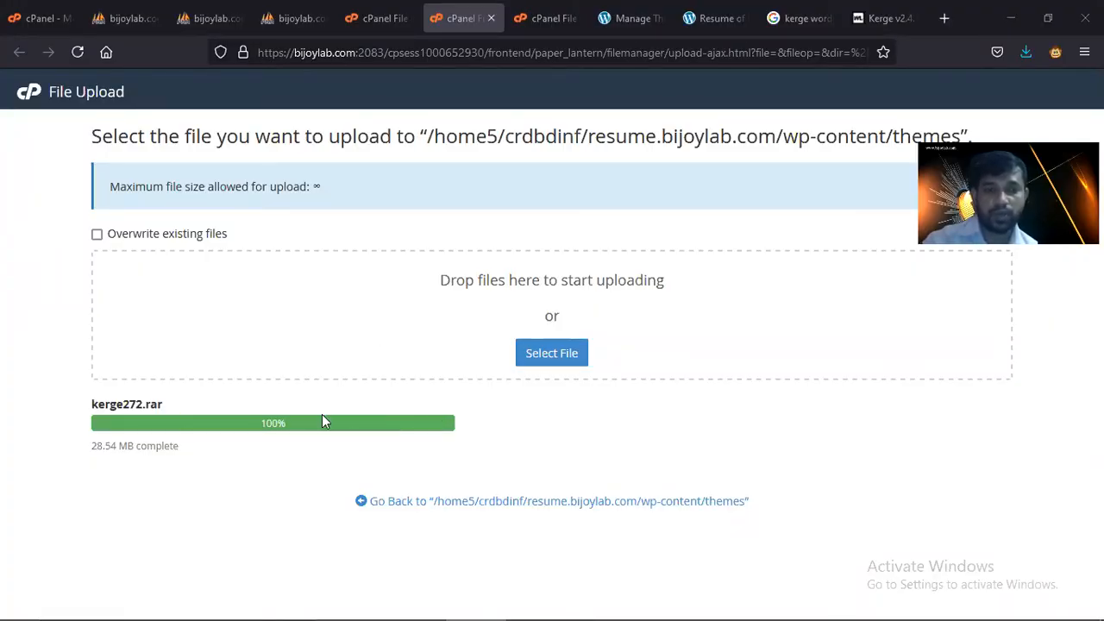
click(364, 31)
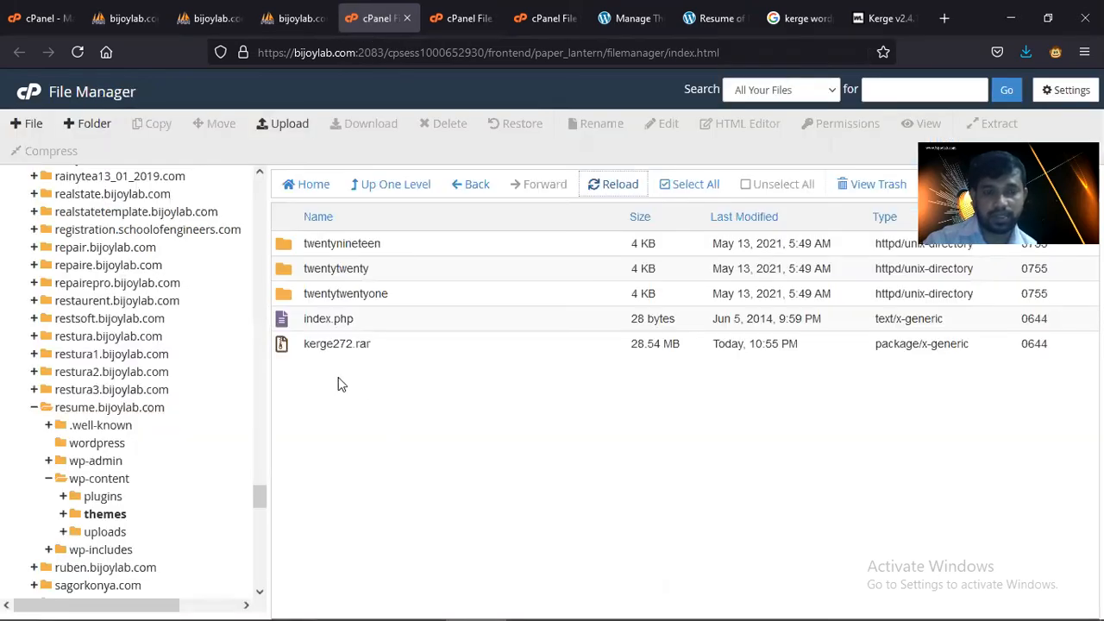
click(335, 345)
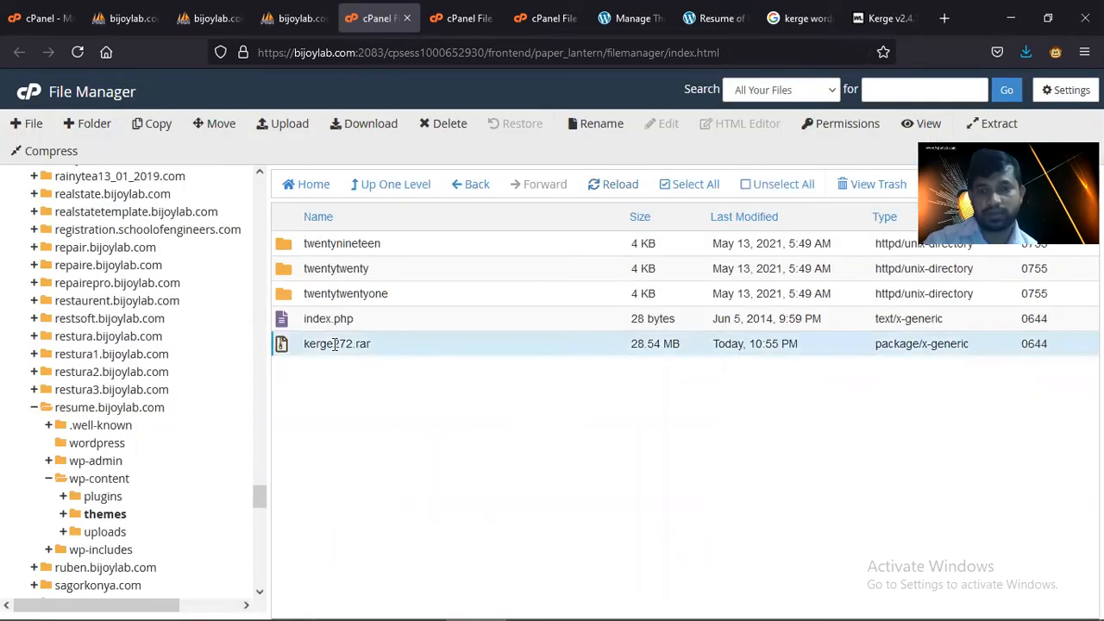
click(994, 125)
click(657, 427)
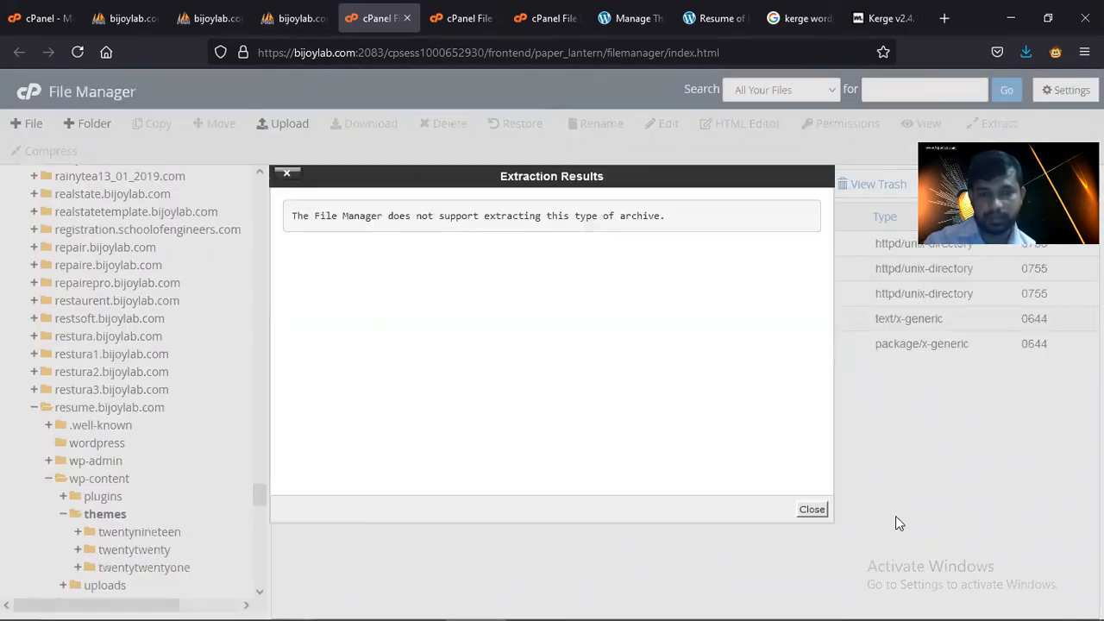
click(813, 510)
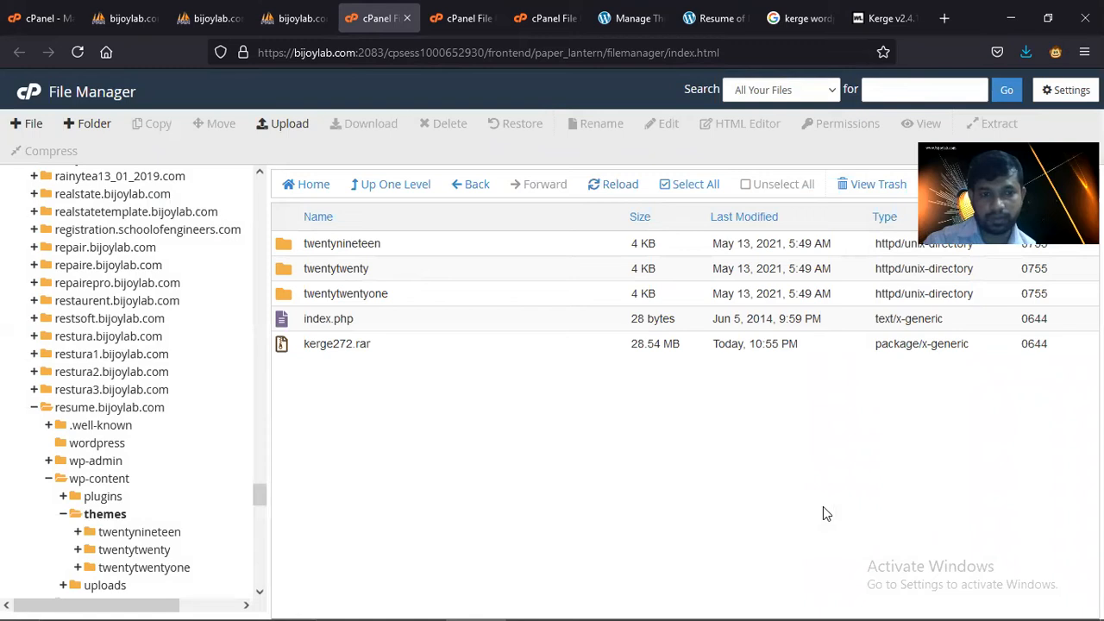
click(618, 185)
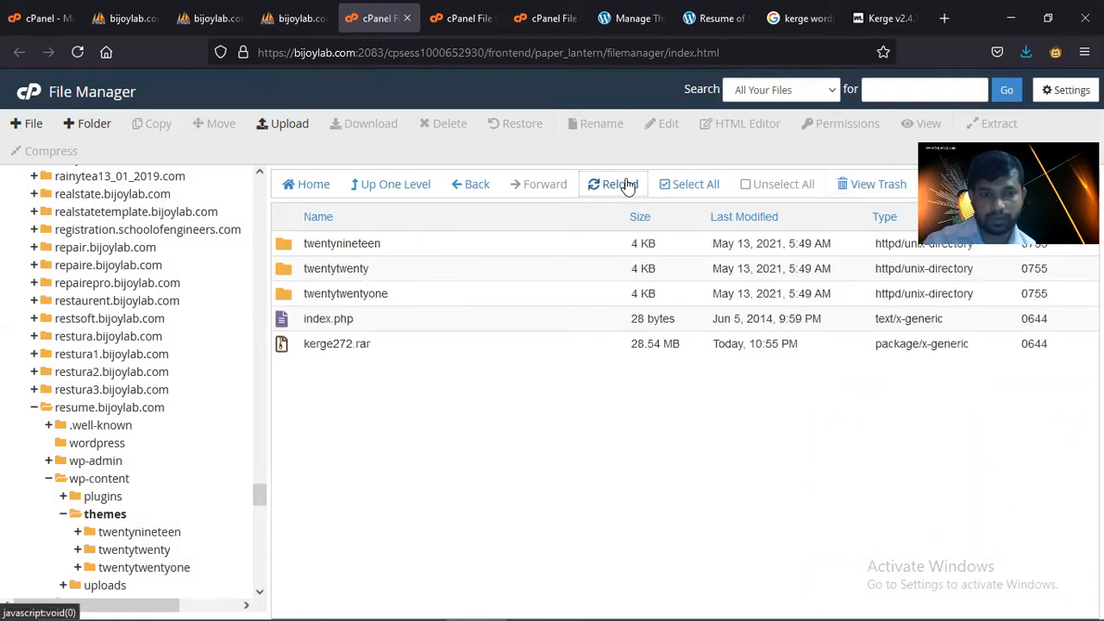
click(343, 343)
click(343, 344)
click(428, 402)
click(394, 348)
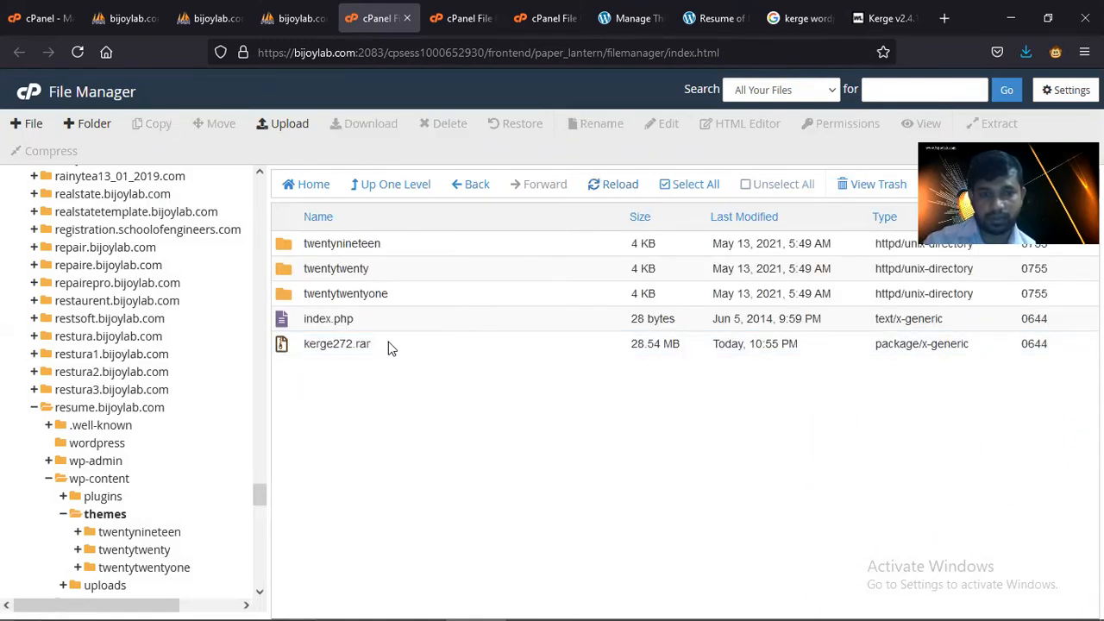
click(388, 343)
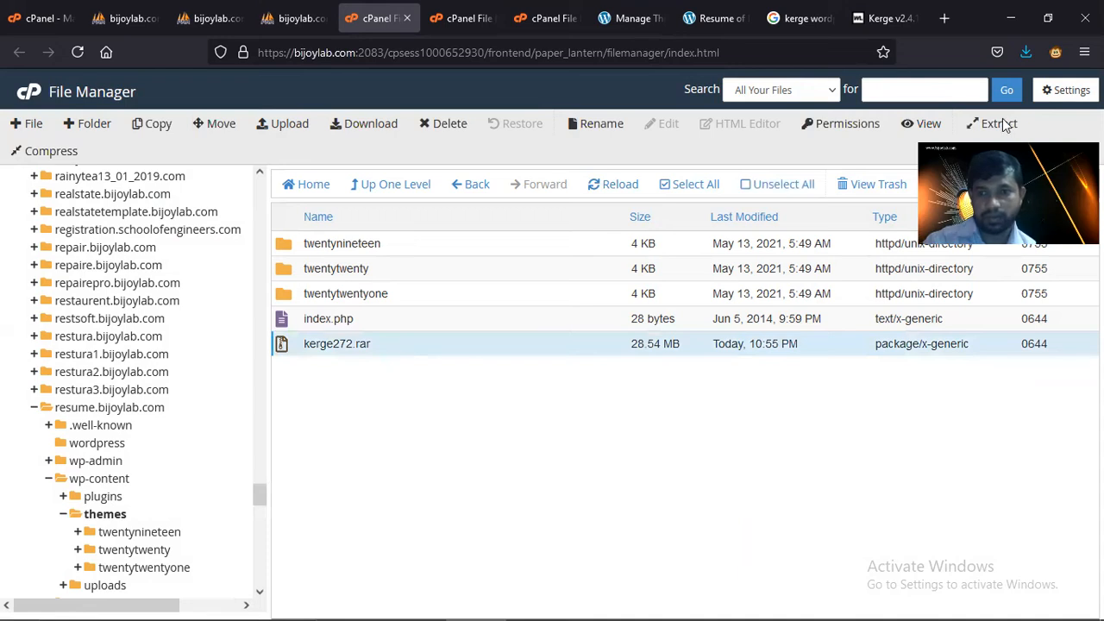
click(992, 123)
click(664, 424)
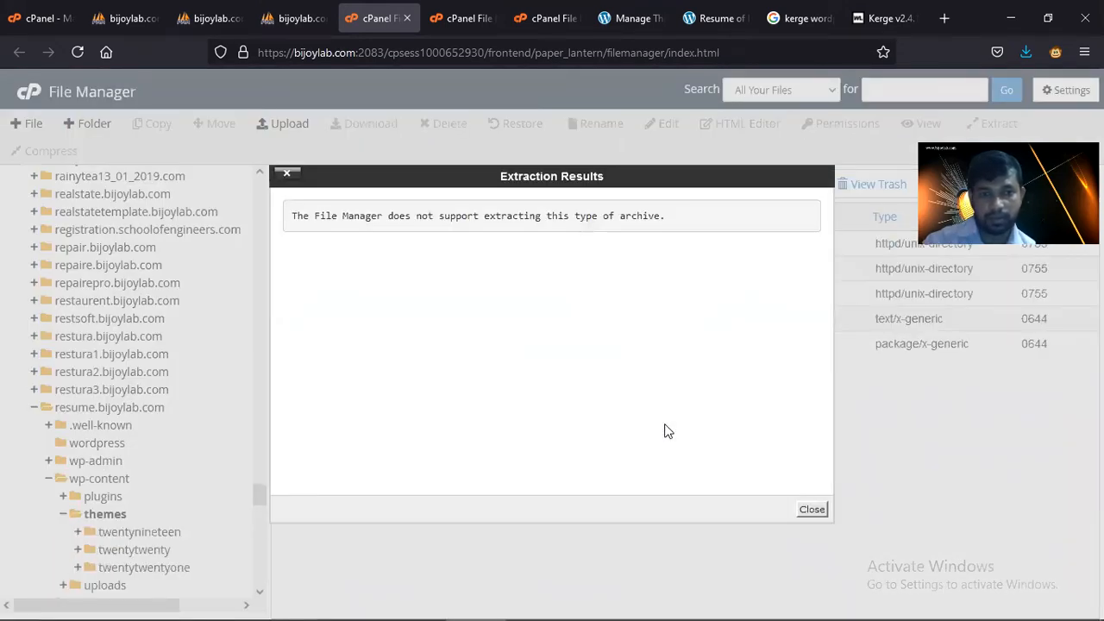
click(811, 509)
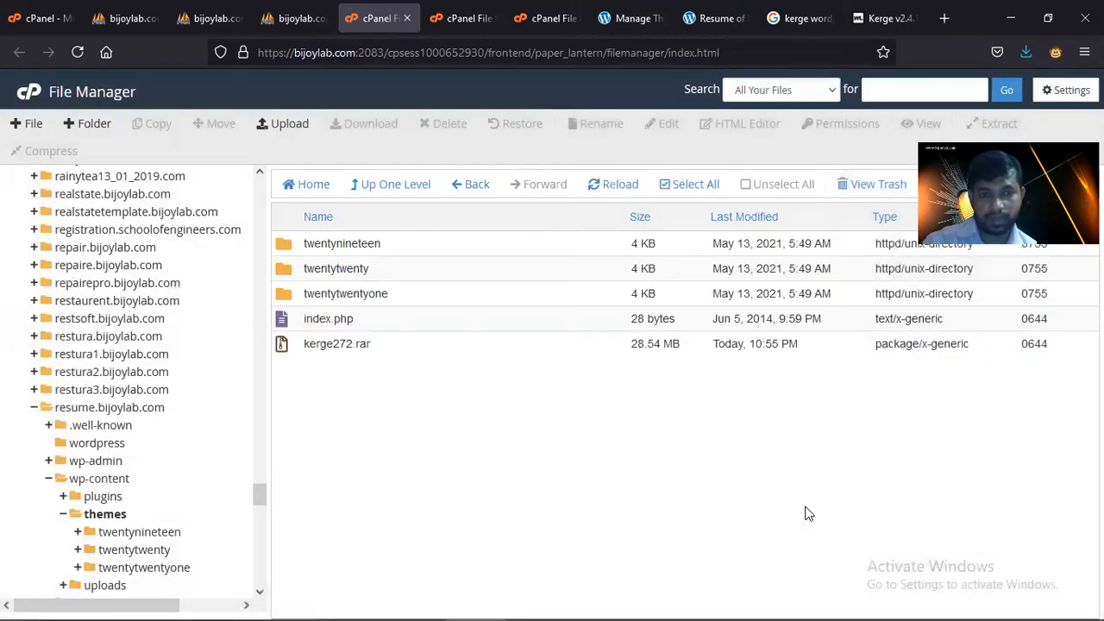
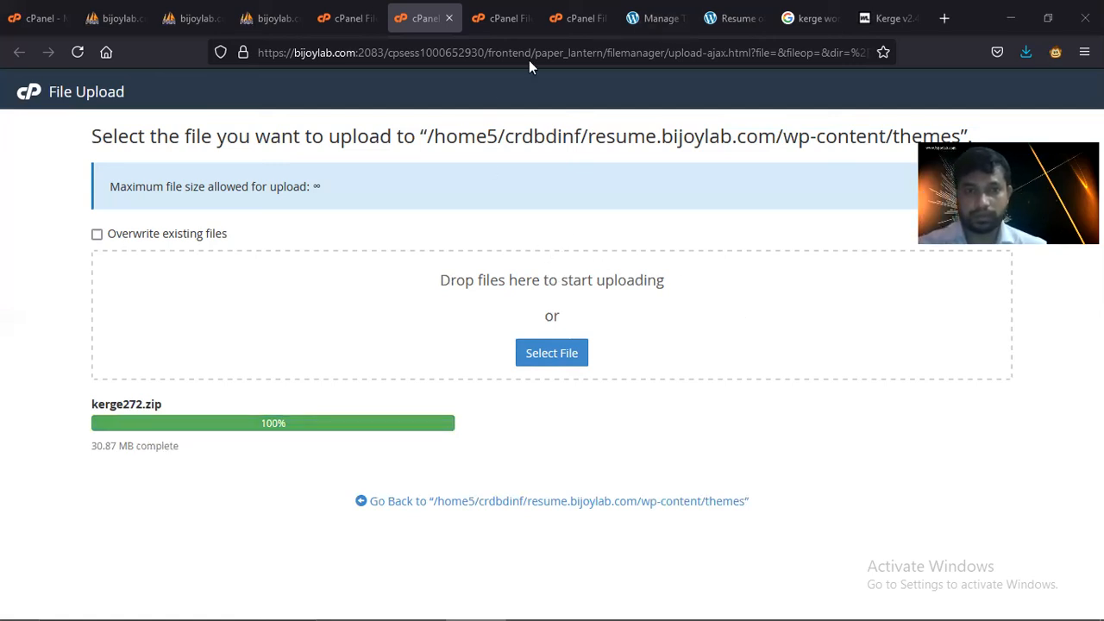
- Extract the kerge.zip archive into the themes folder in File Manager
key(ctrl+w)
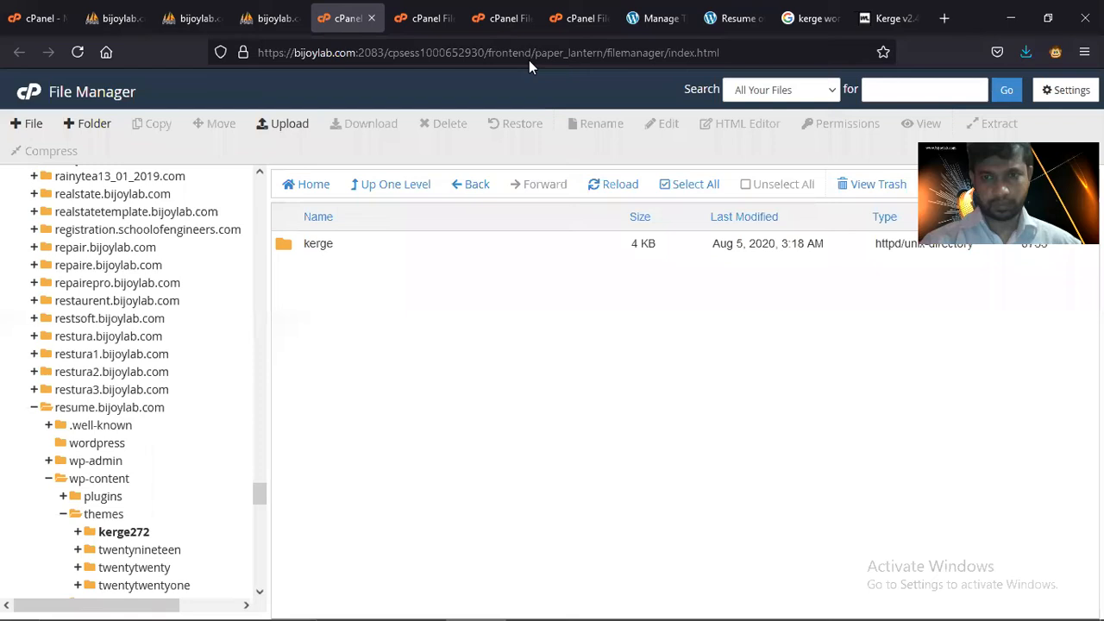
click(111, 514)
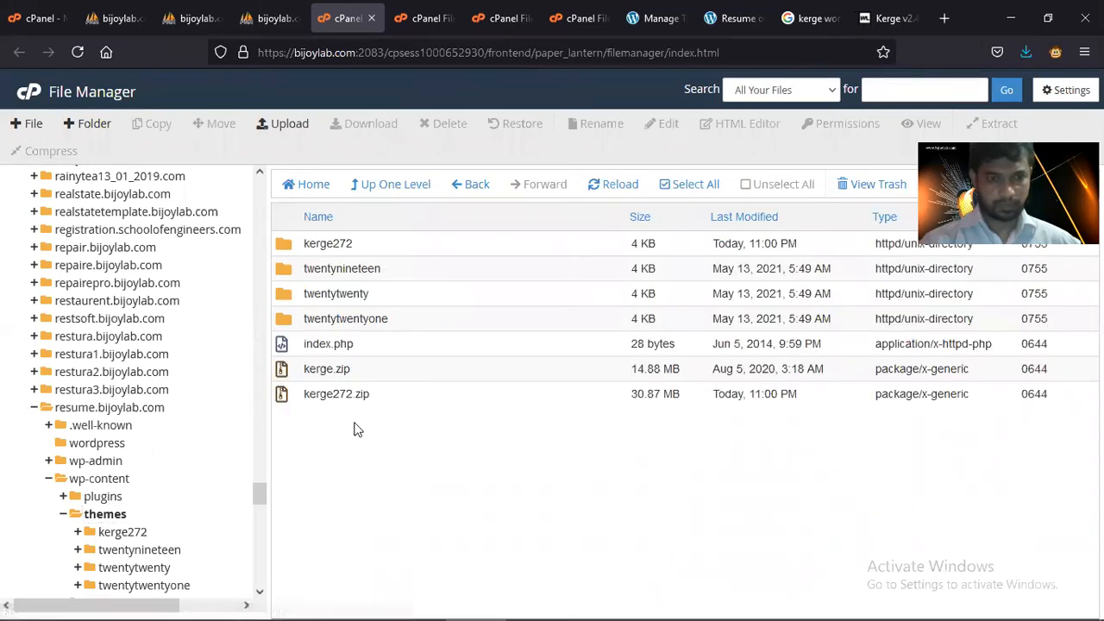
click(349, 393)
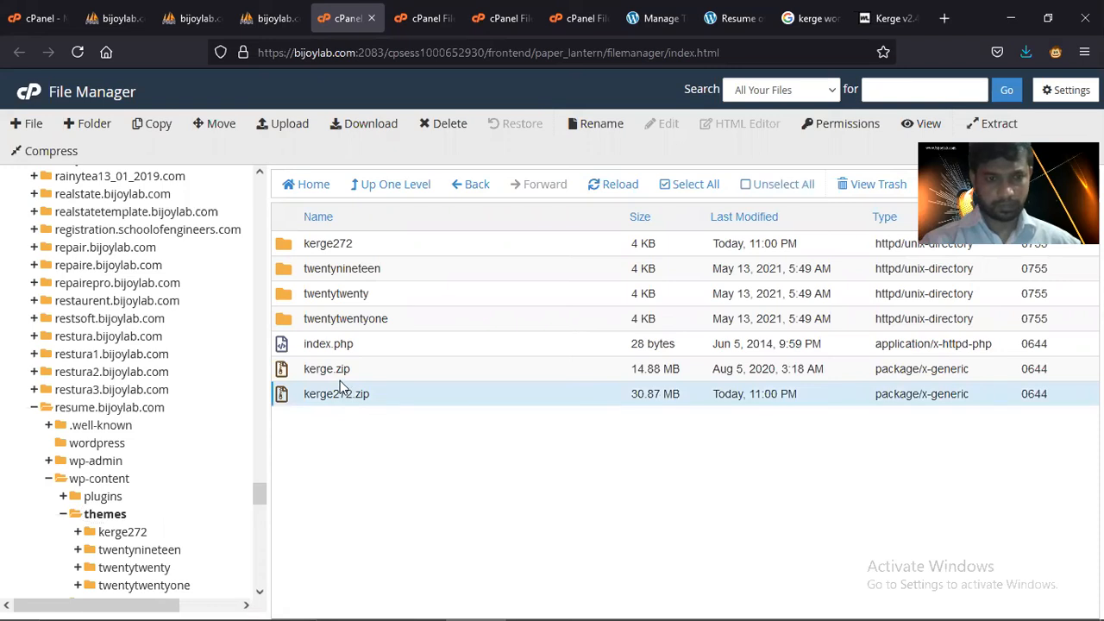
click(340, 244)
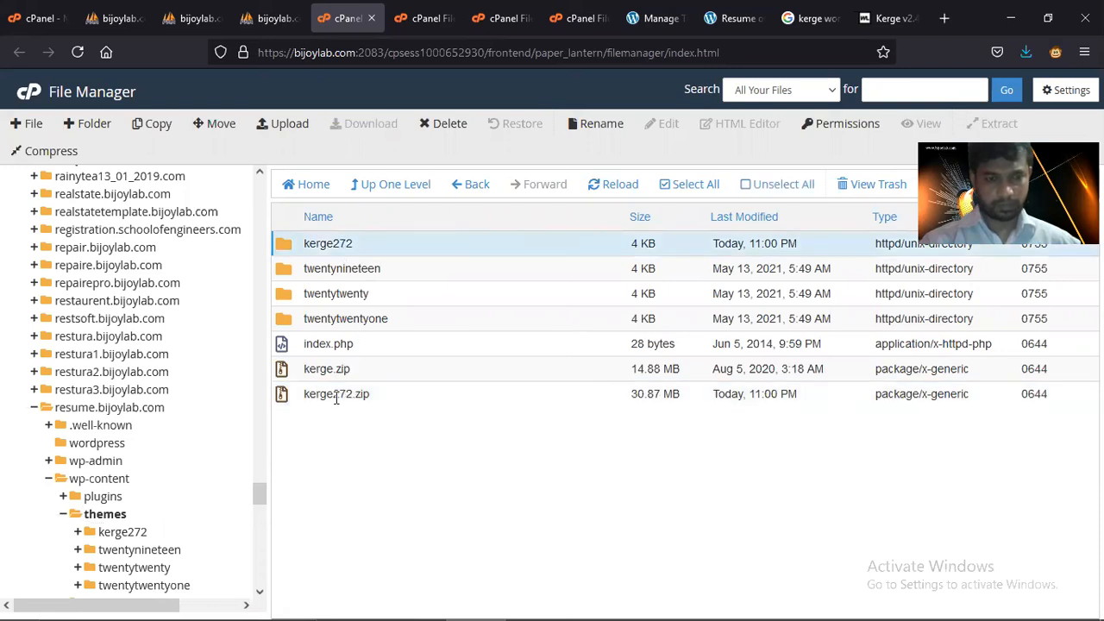
click(324, 369)
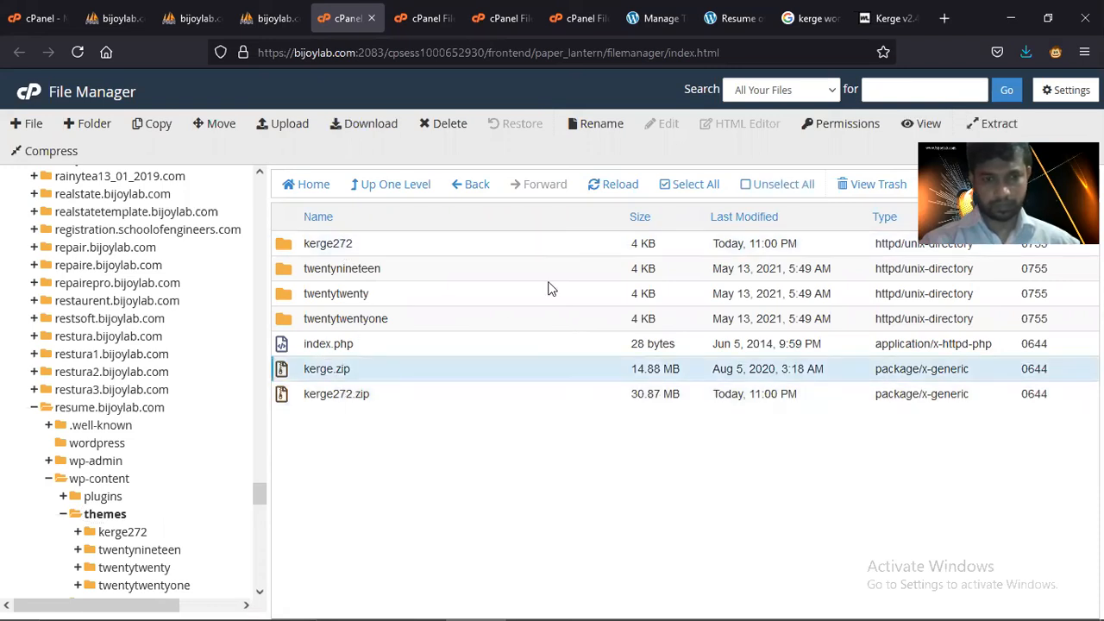
double_click(371, 373)
key(Escape)
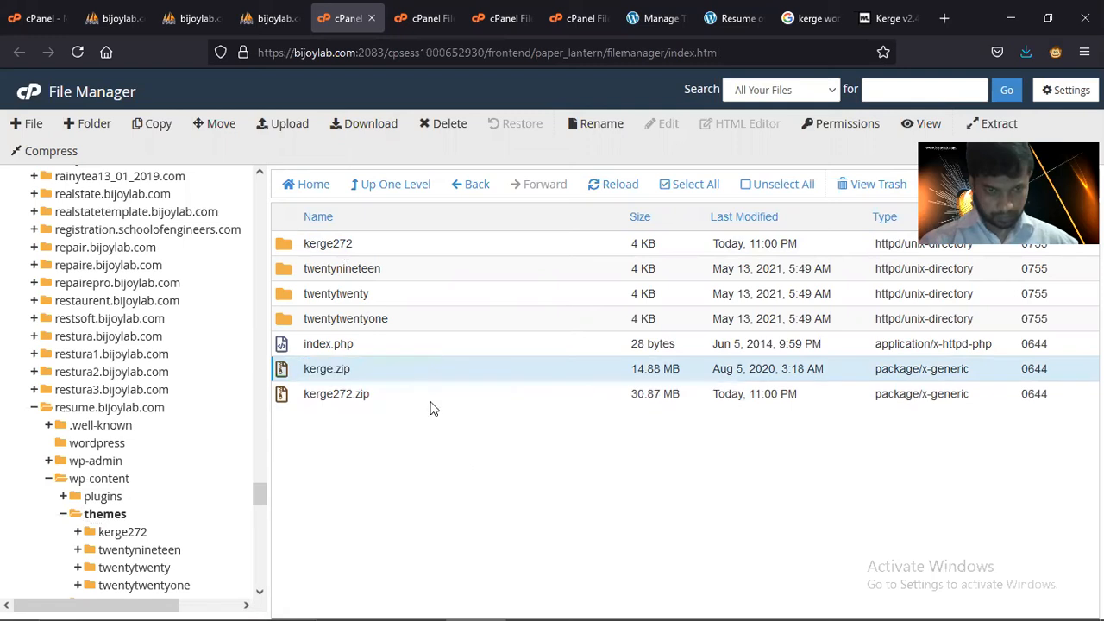
click(401, 368)
click(361, 377)
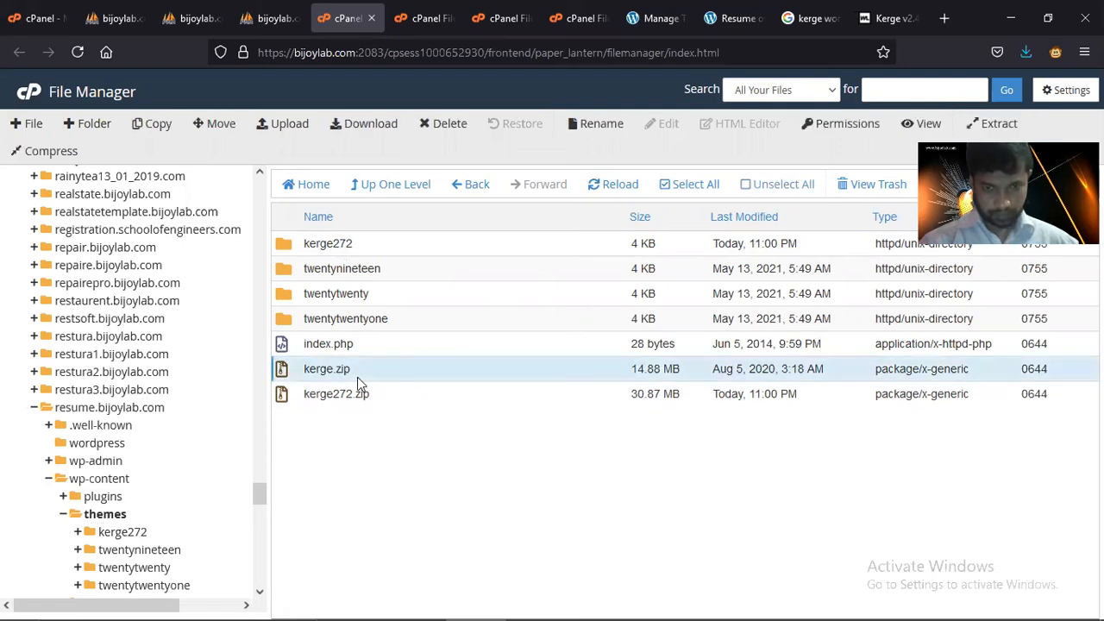
click(992, 126)
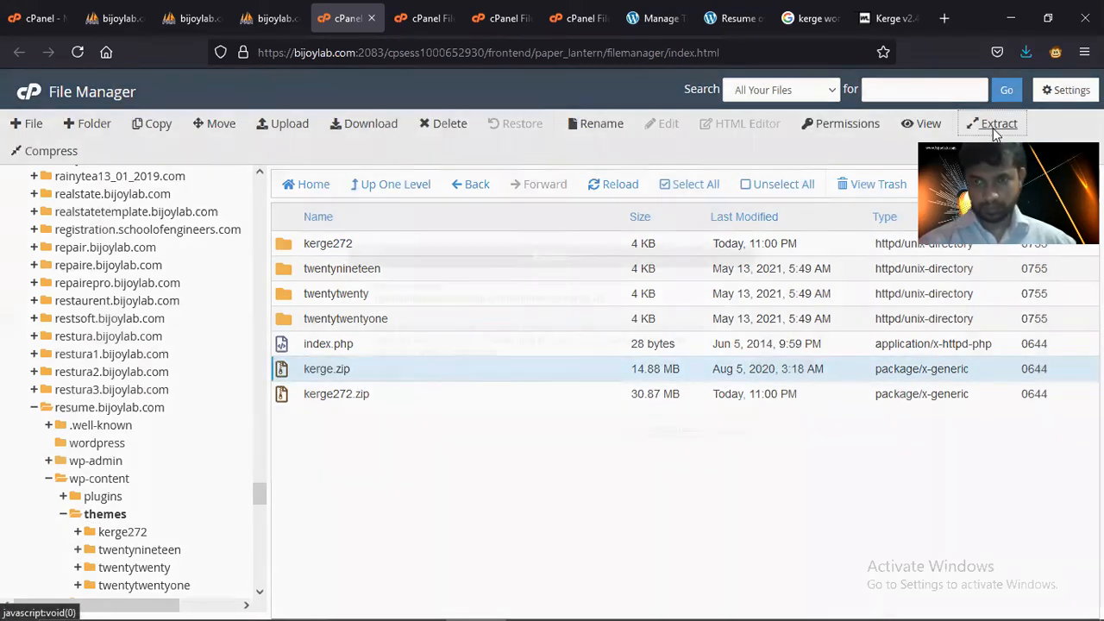
click(682, 429)
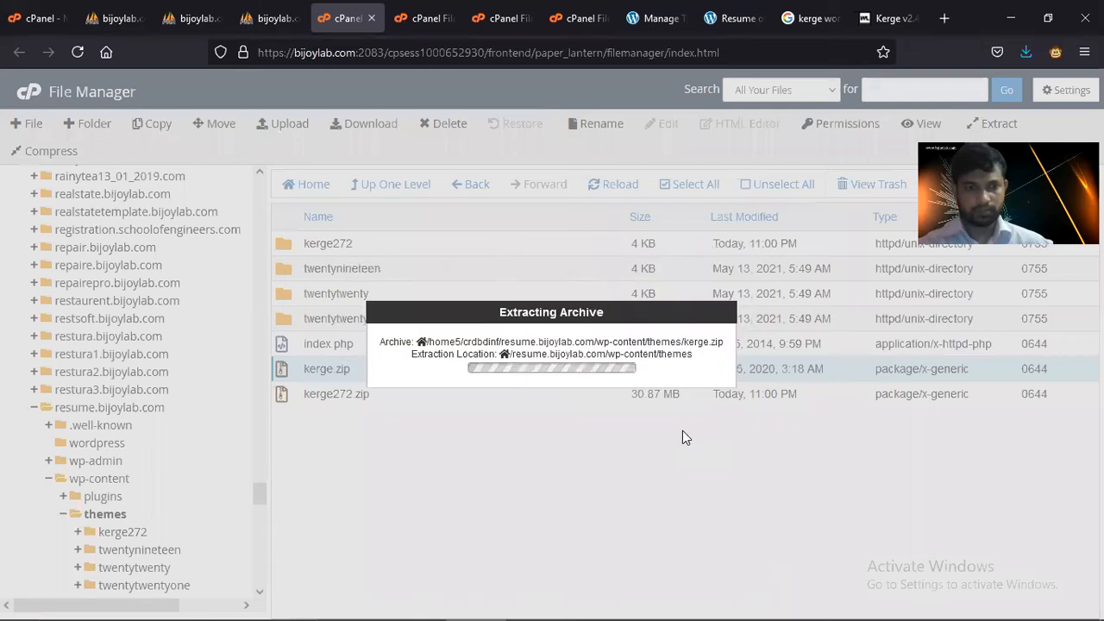
click(811, 510)
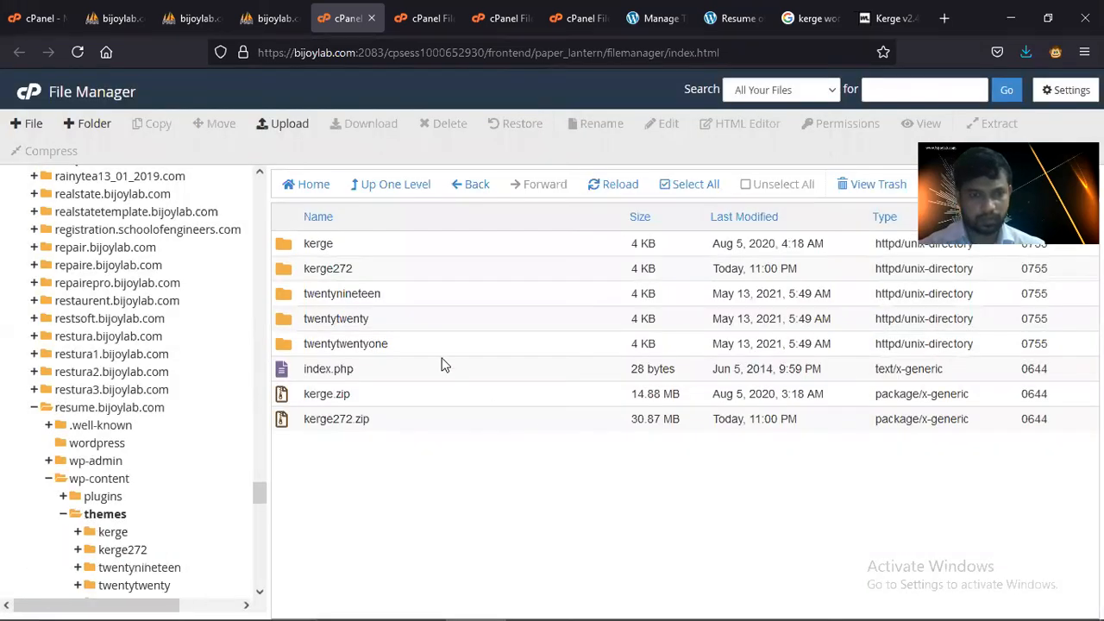
- Permanently delete the kerge272 folder, skipping the trash, and open the kerge folder
click(326, 269)
click(444, 123)
click(386, 350)
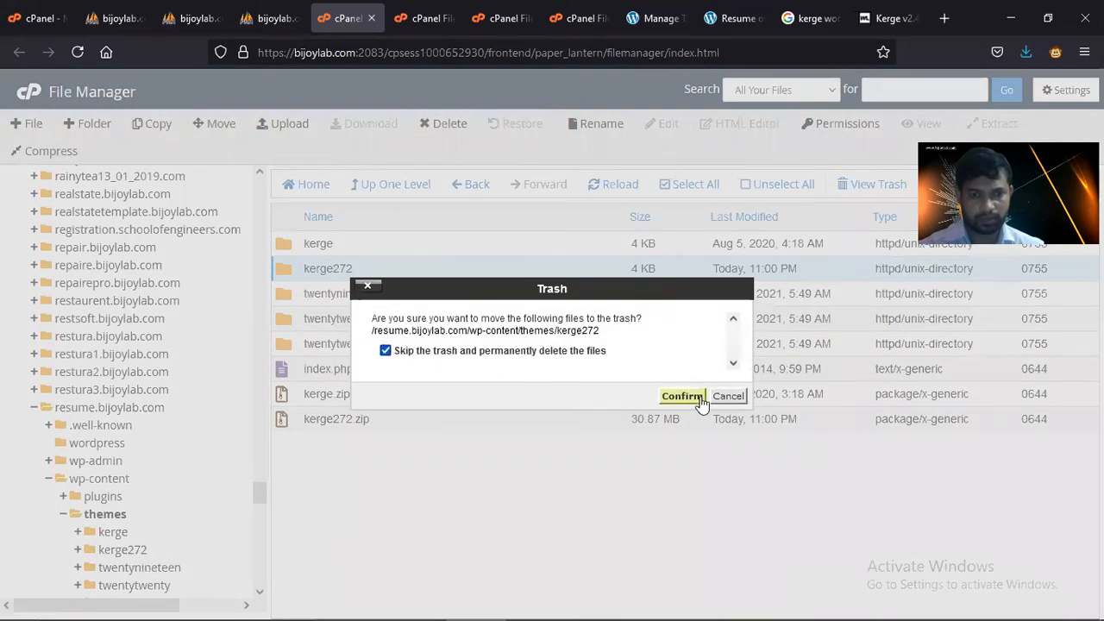
click(684, 394)
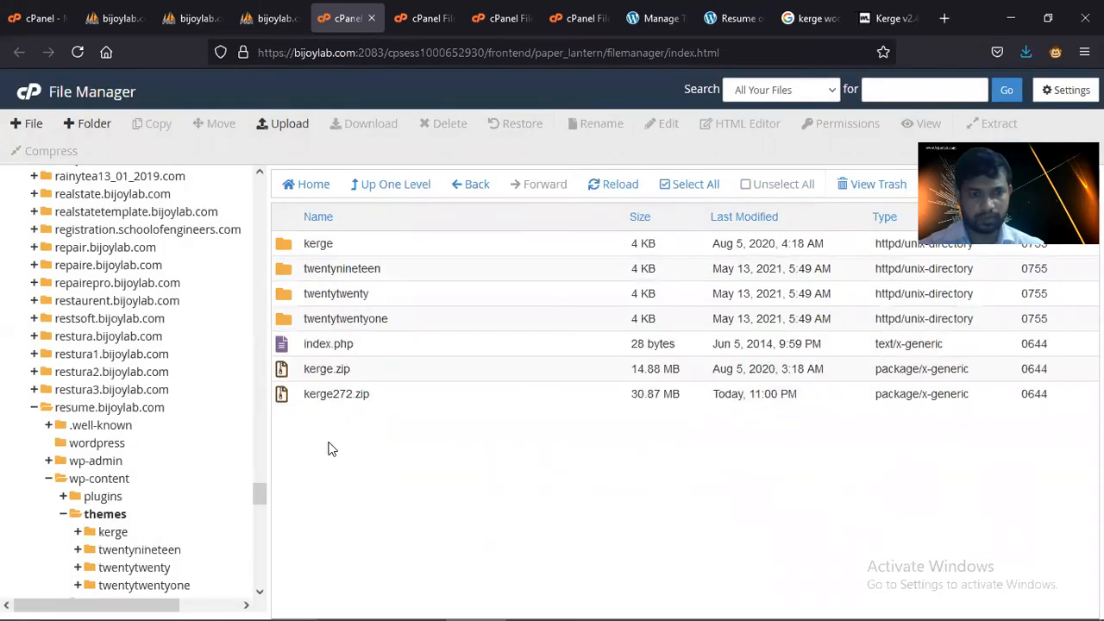
double_click(285, 245)
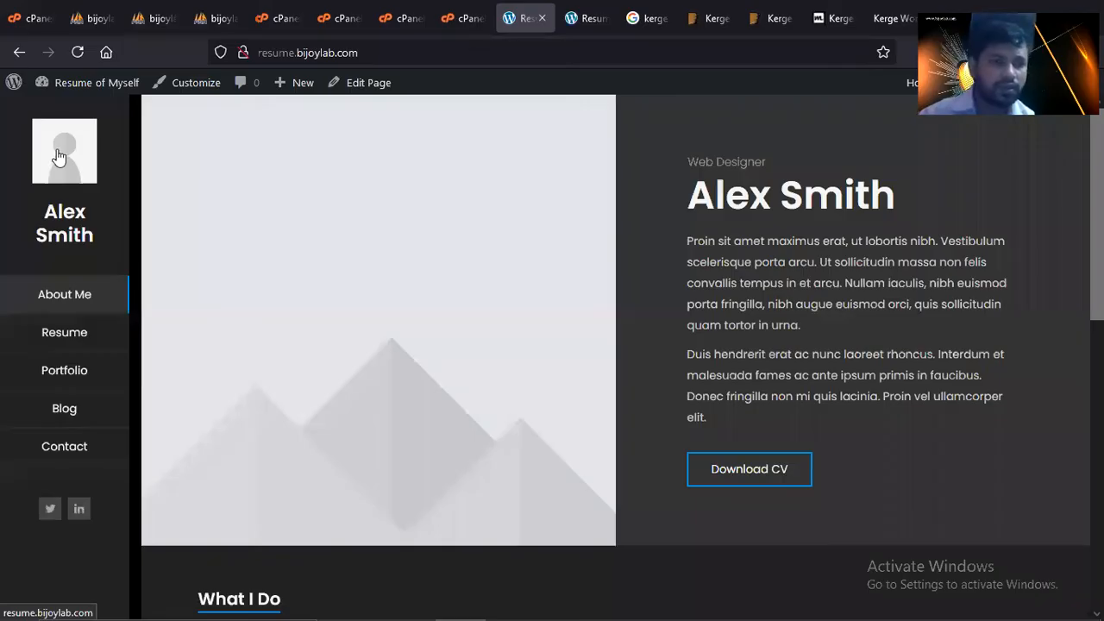
- Reload the live About Me page and open it for editing from the admin bar
click(56, 155)
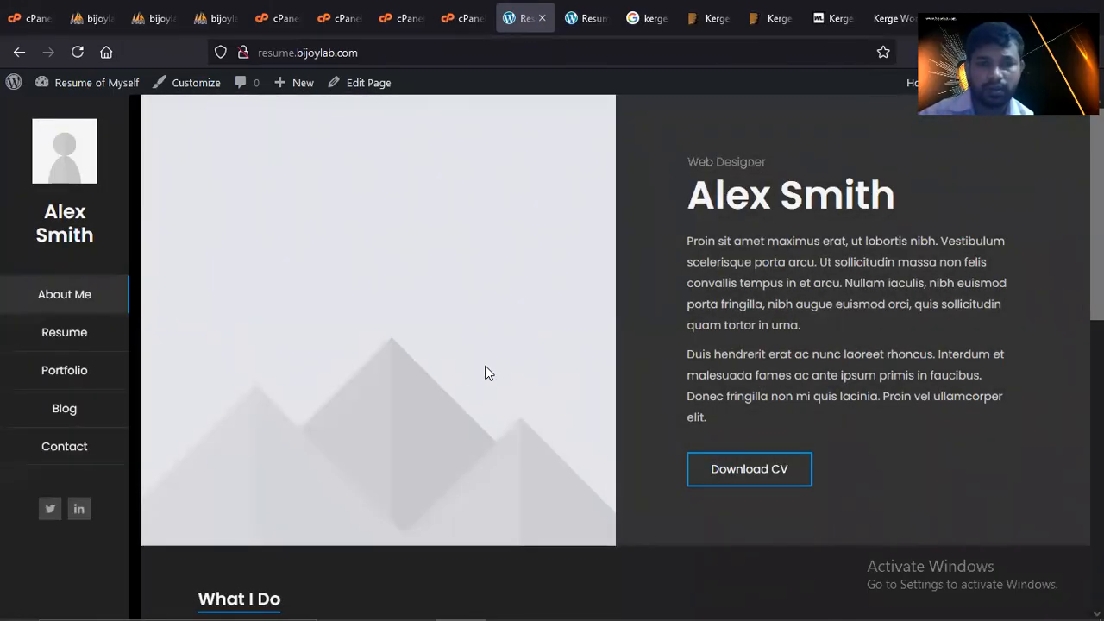
click(366, 82)
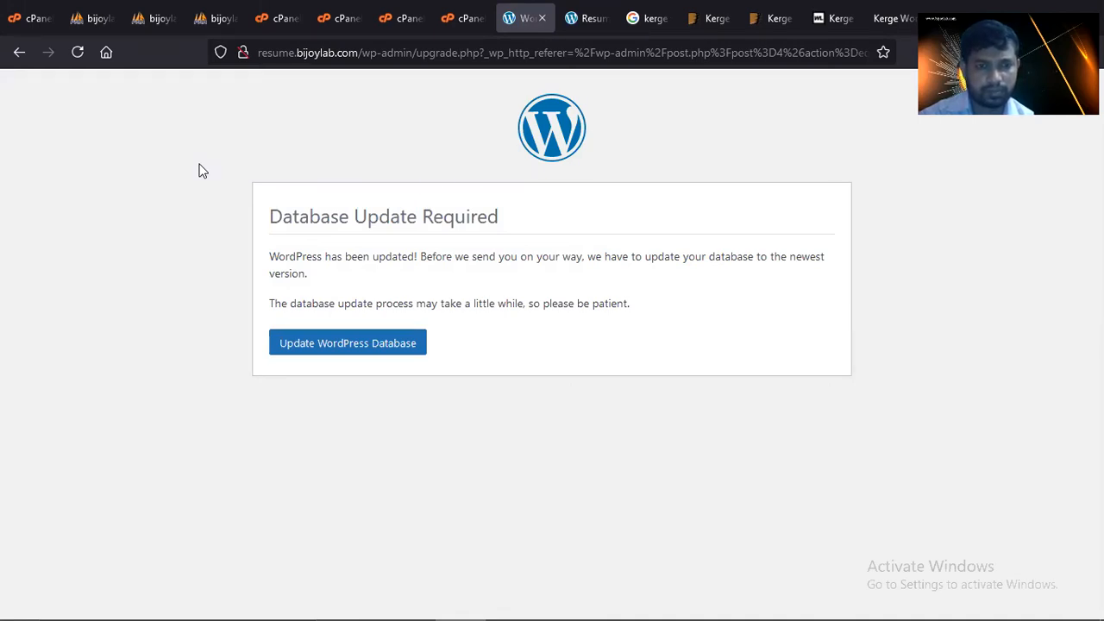
- Run the required WordPress database update and step through the block editor welcome guide
click(377, 352)
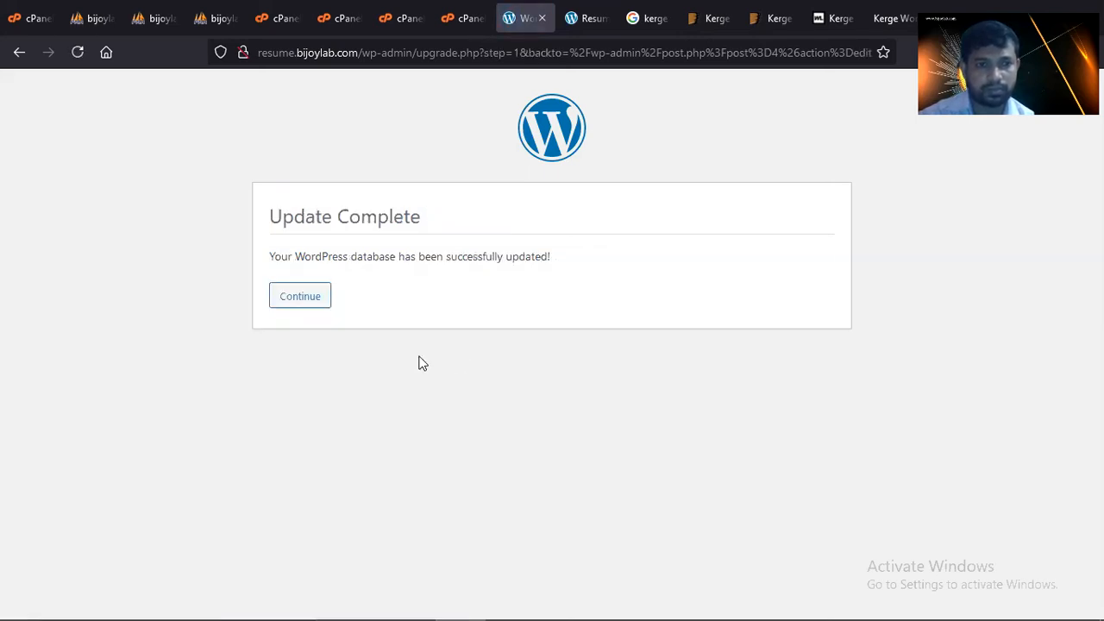
click(316, 297)
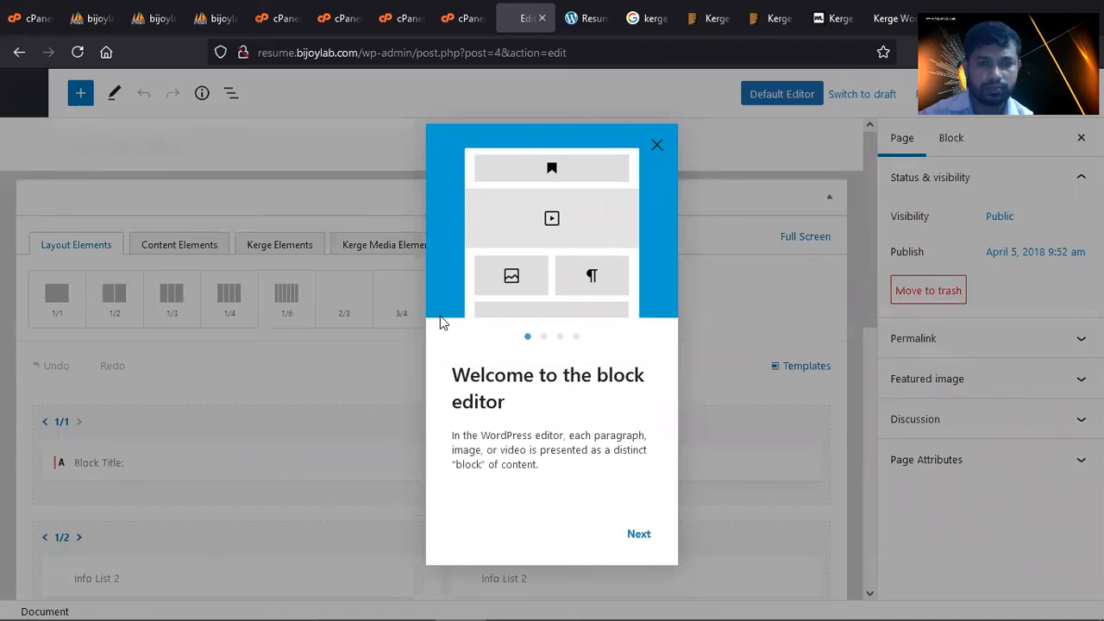
click(648, 543)
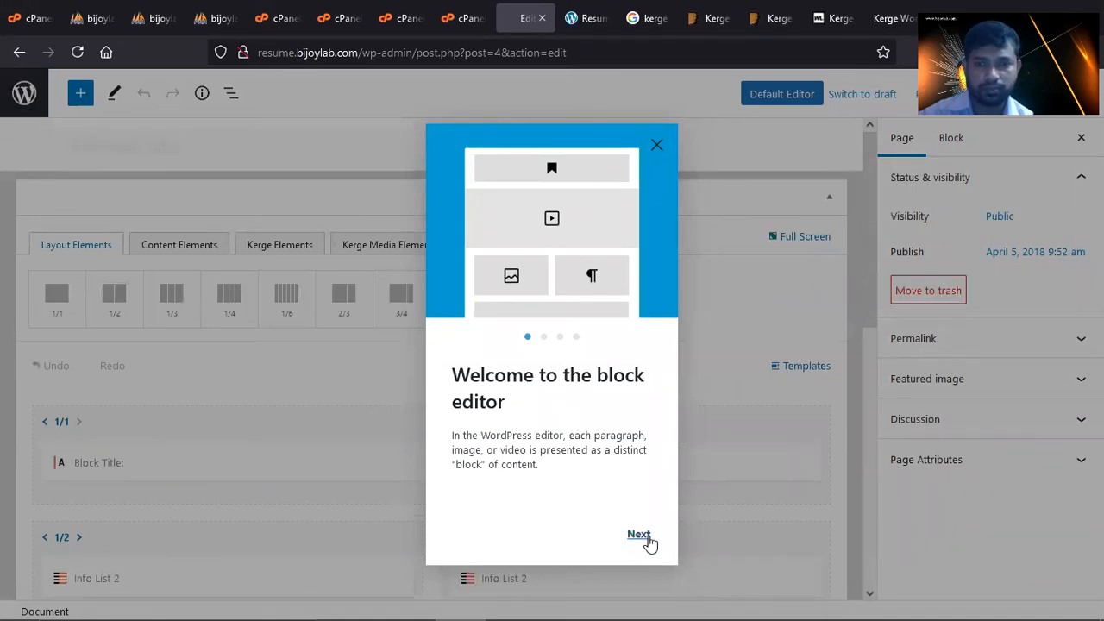
click(648, 543)
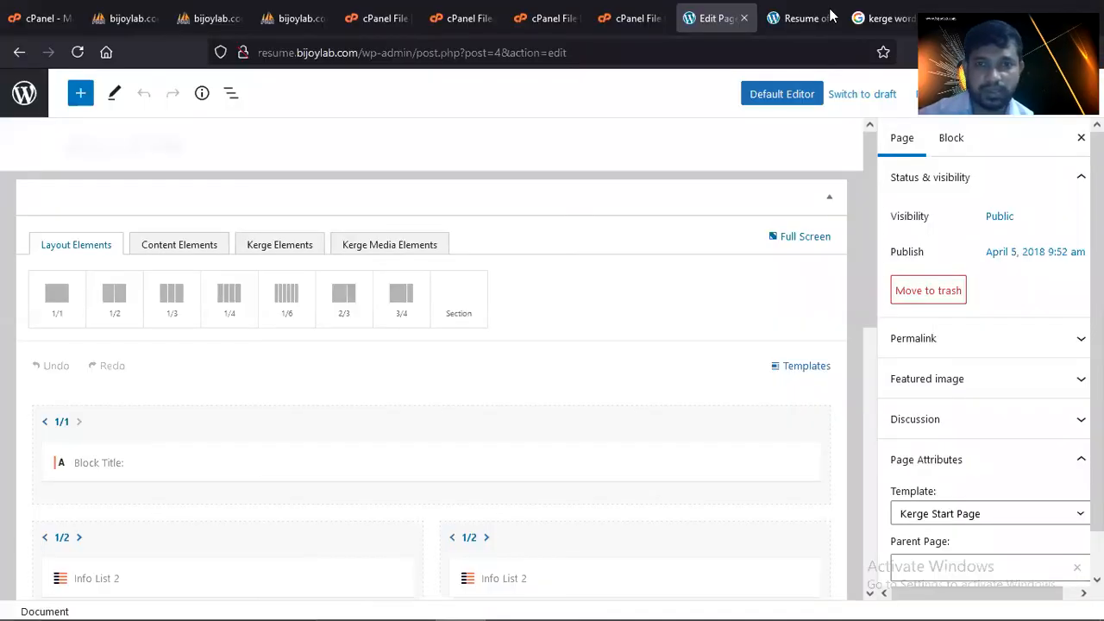
- Switch to the live resume site and look over the Testimonials section
click(831, 14)
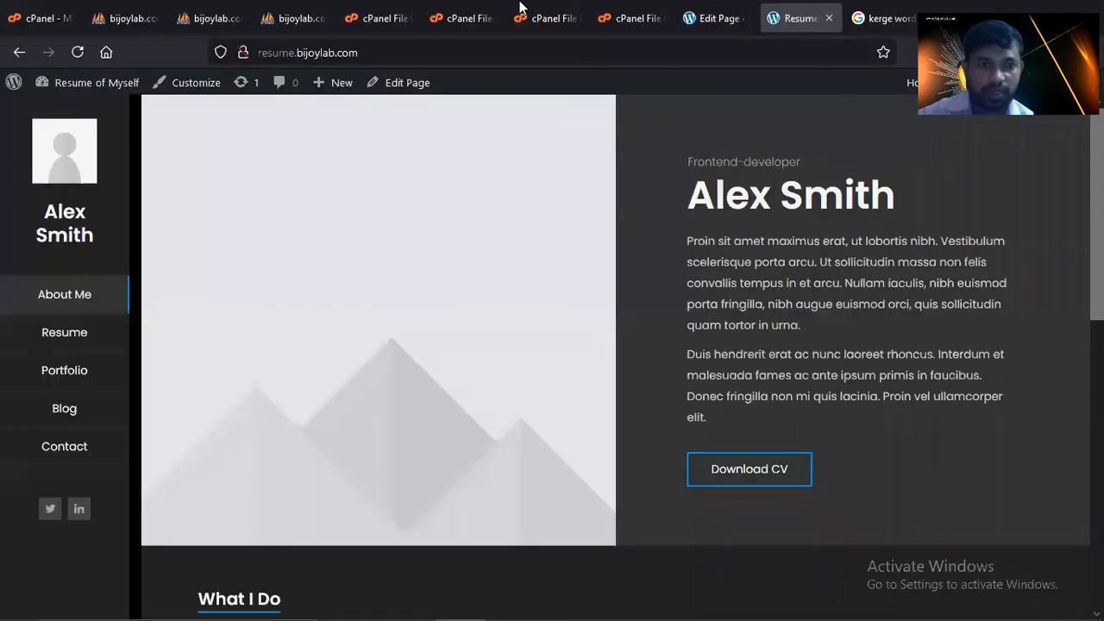
scroll(547, 389, down, 7)
scroll(573, 400, up, 7)
- Back in the page editor, inspect the Testimonials Slider settings and close them unchanged
click(713, 19)
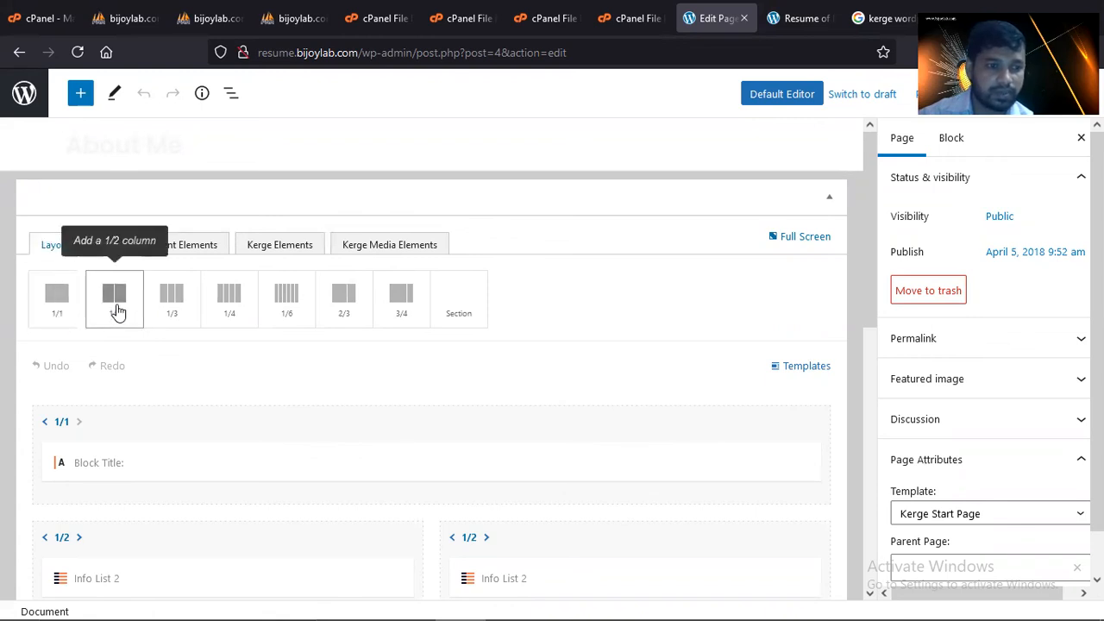
scroll(119, 311, down, 2)
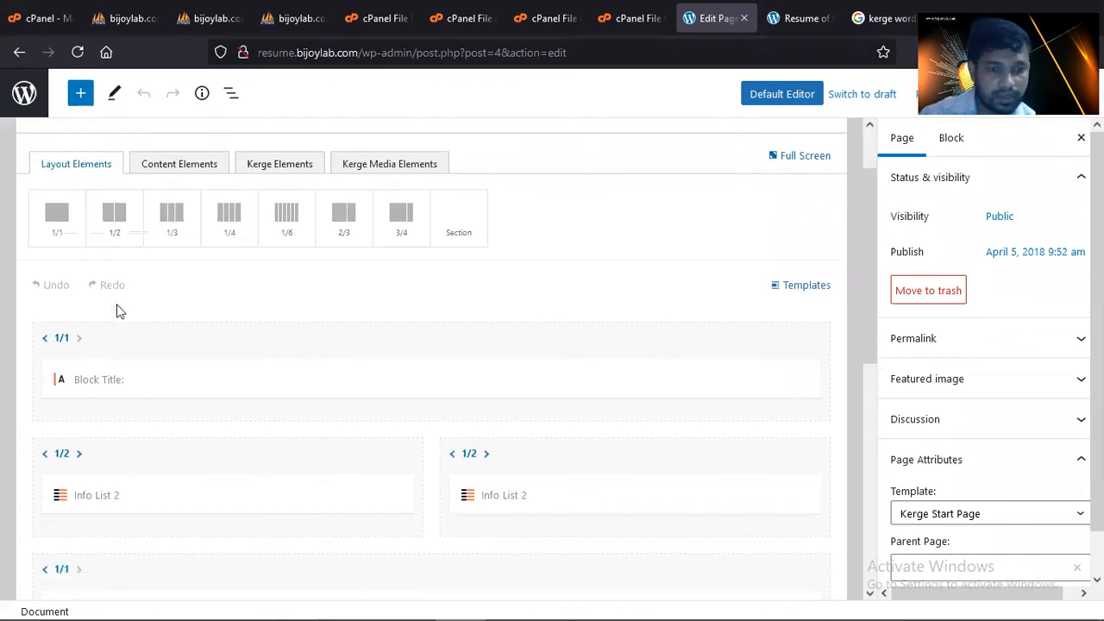
scroll(118, 311, down, 2)
scroll(118, 311, down, 2)
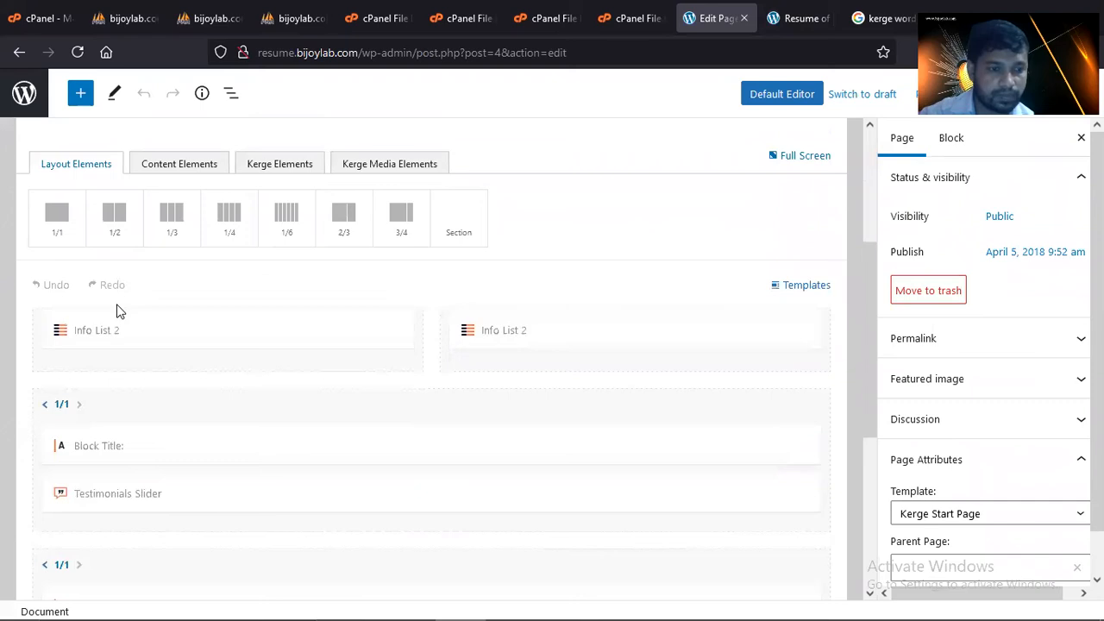
scroll(118, 310, down, 2)
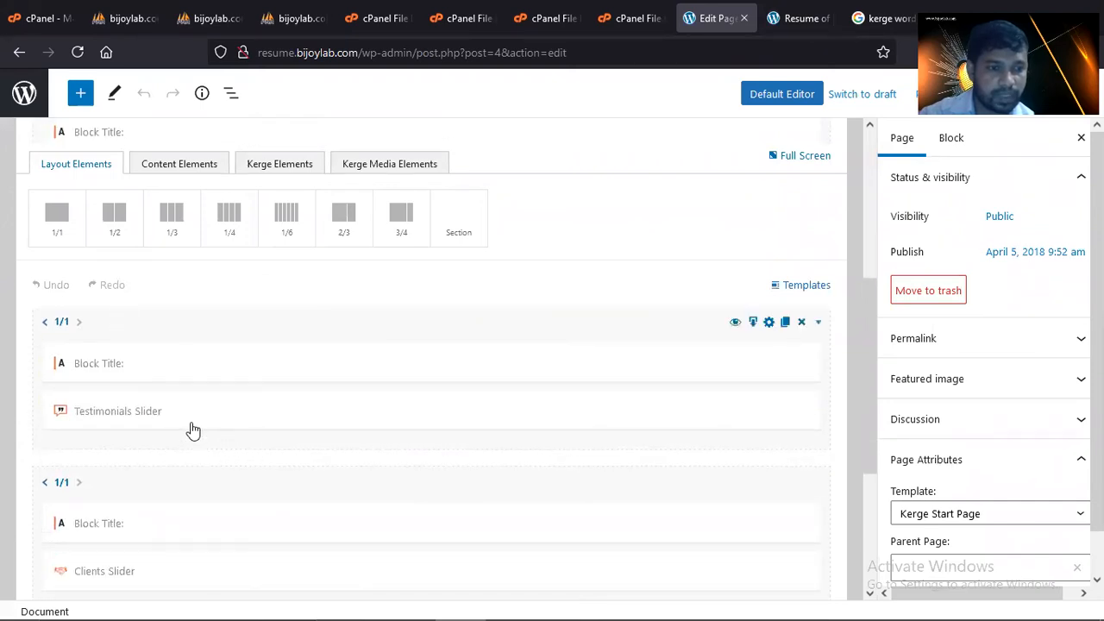
click(163, 411)
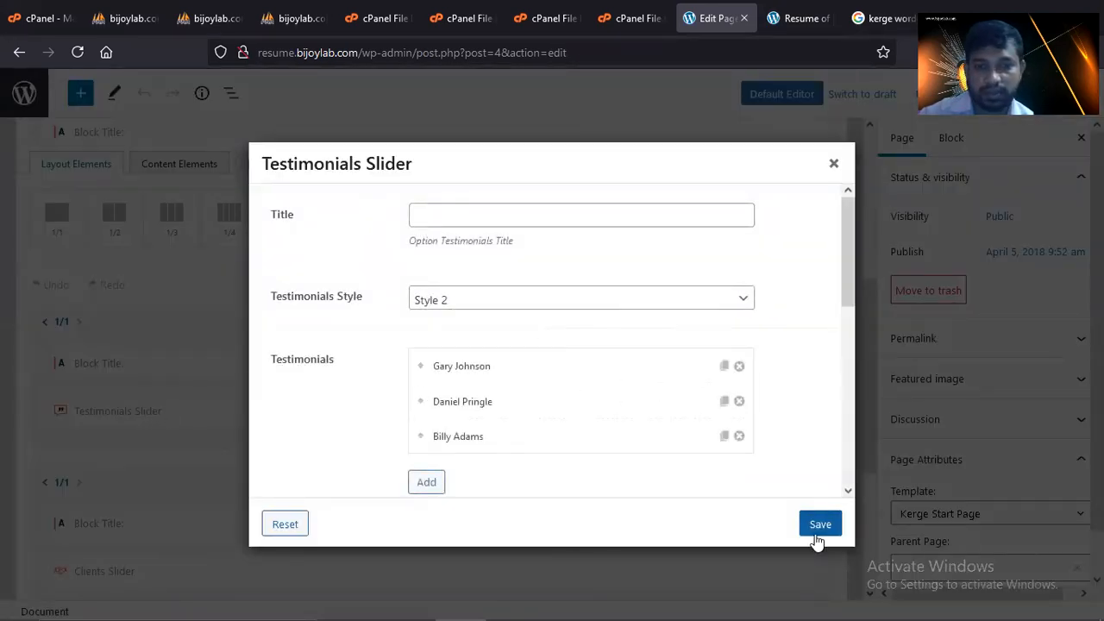
click(833, 163)
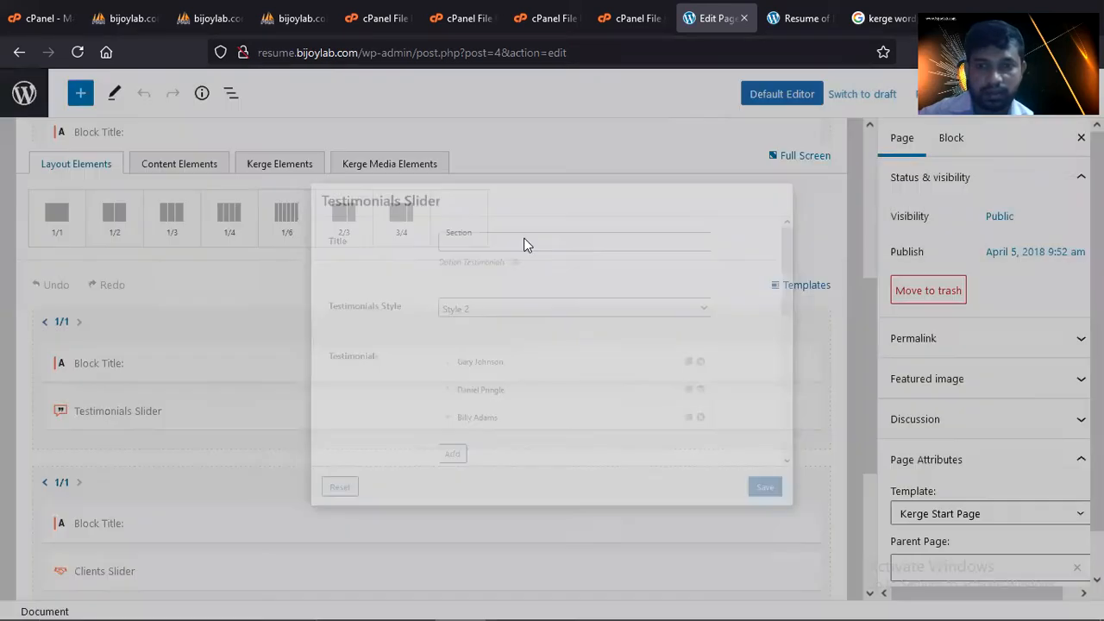
- Scroll the Page sidebar to Page Attributes showing the Kerge Start Page template
scroll(264, 436, down, 2)
scroll(266, 435, down, 2)
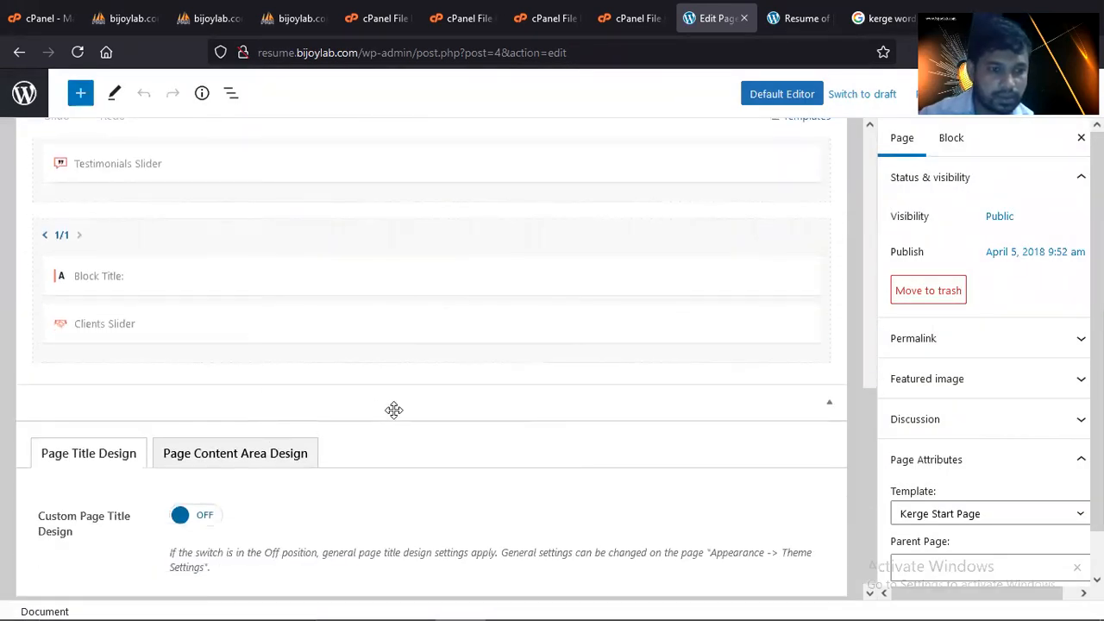
scroll(694, 414, up, 3)
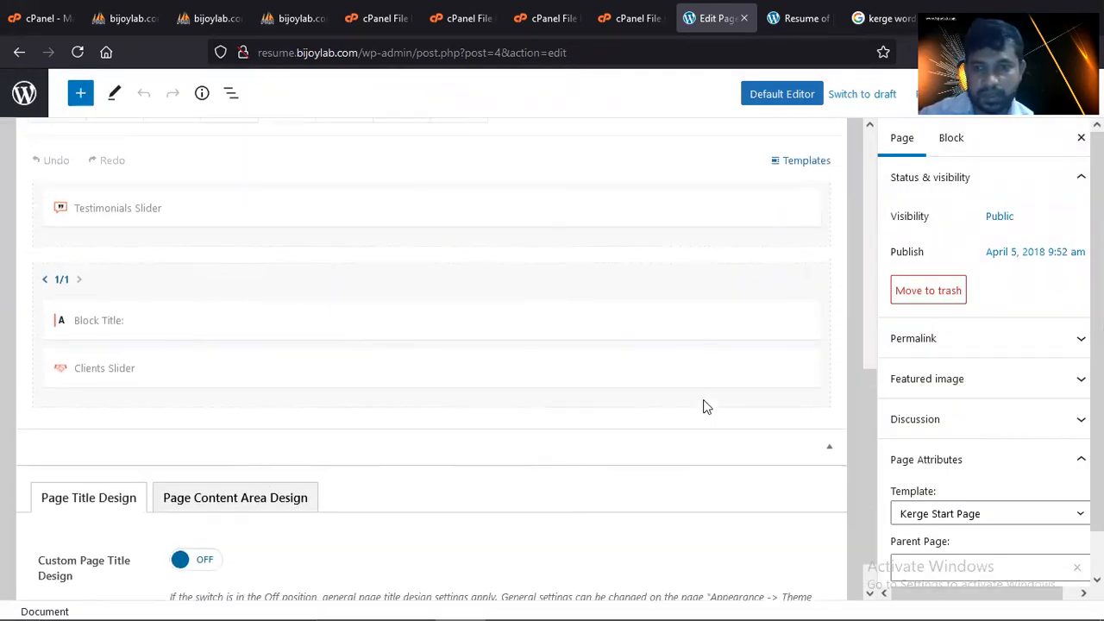
scroll(867, 360, up, 1)
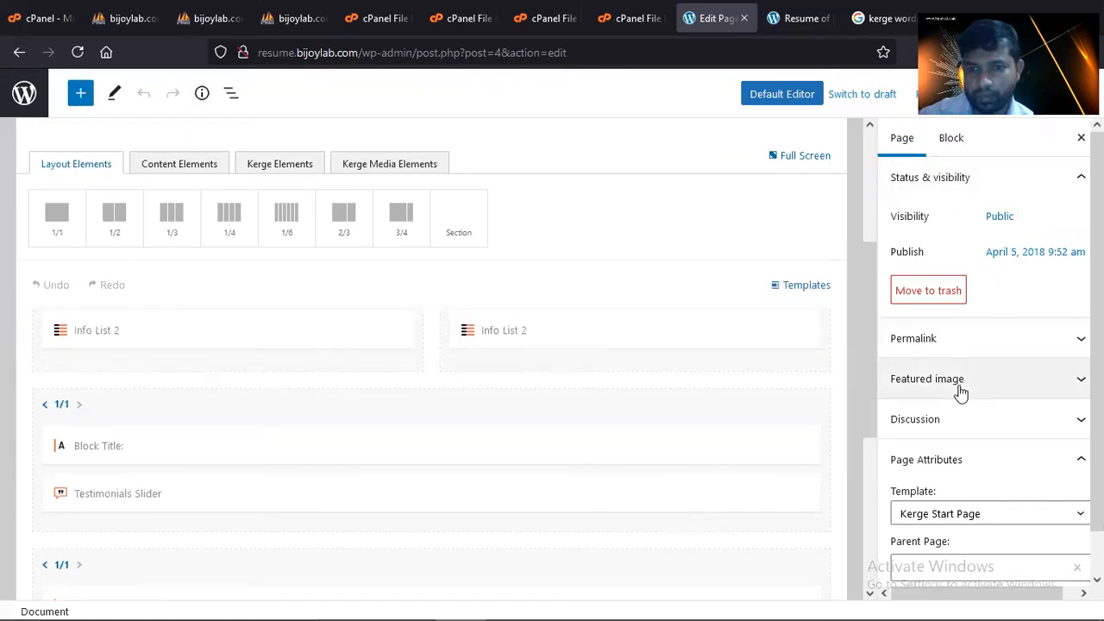
scroll(973, 414, down, 1)
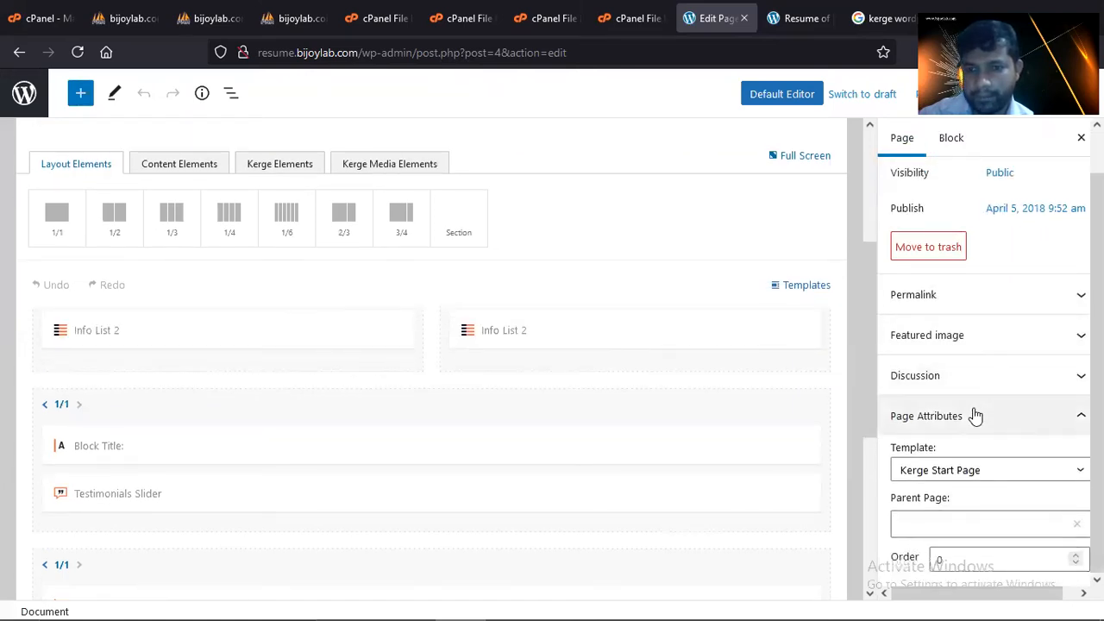
- Keep the Kerge Start Page template and upload php-tutsplus.png as the page's featured image
click(1009, 470)
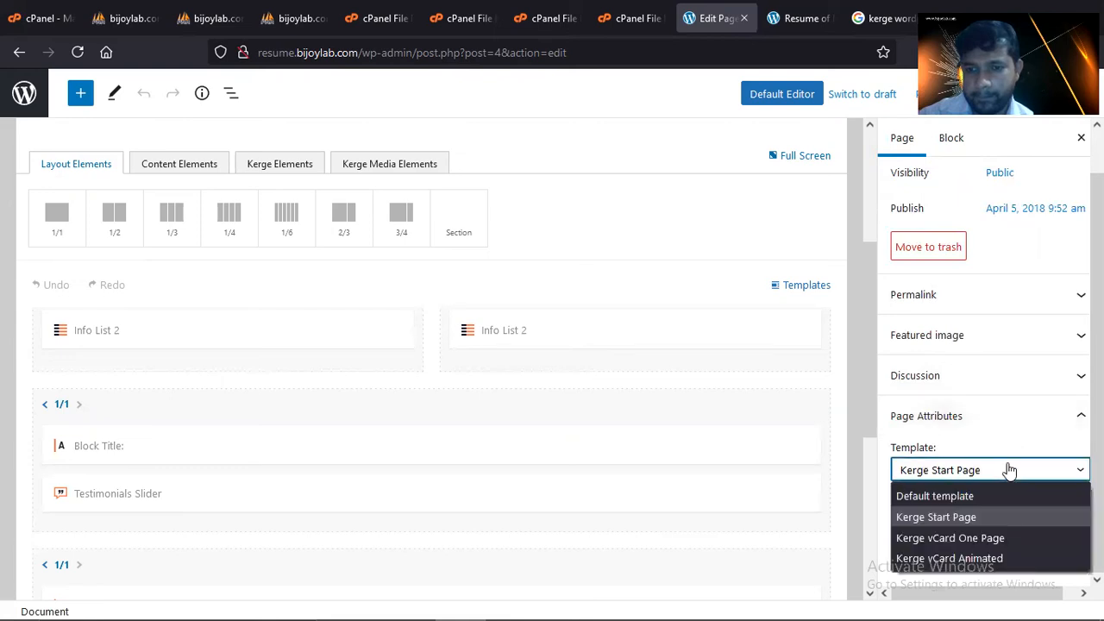
click(1009, 470)
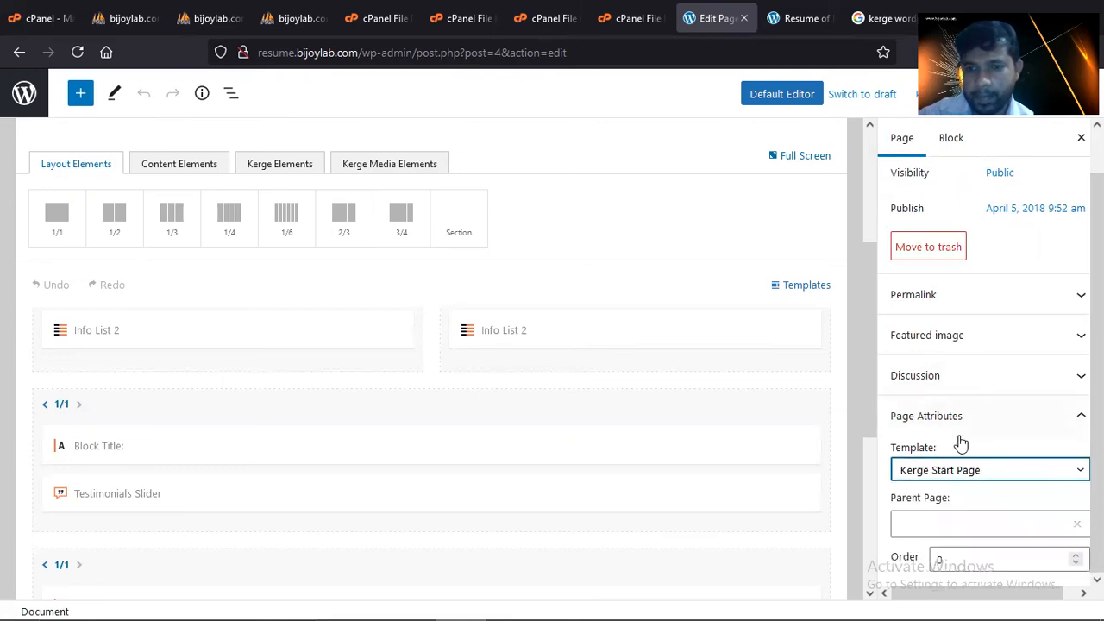
click(968, 334)
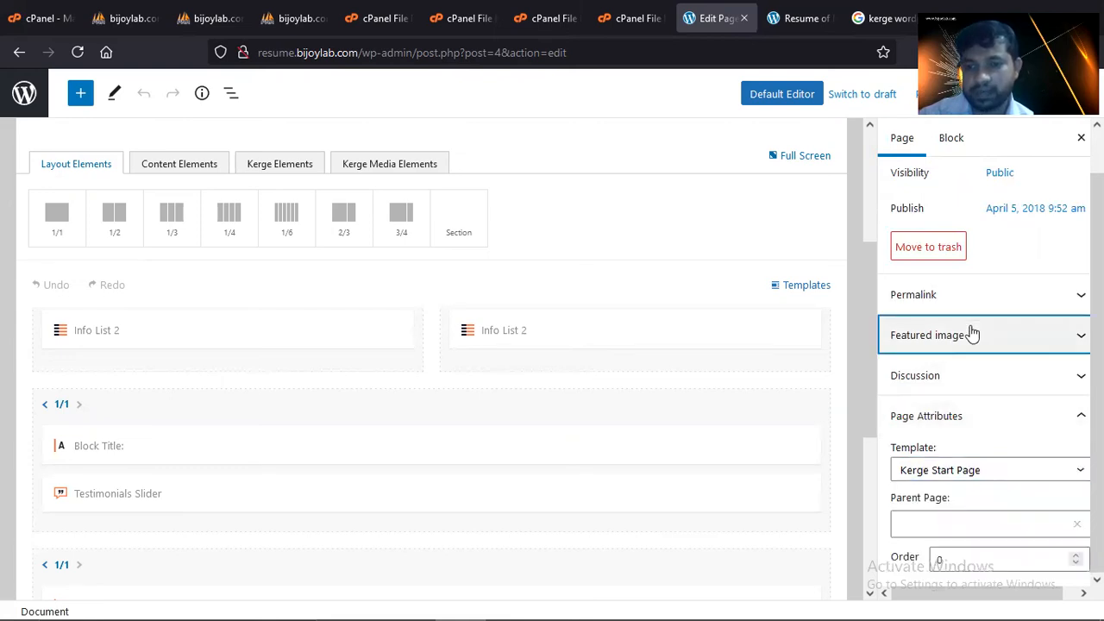
click(996, 406)
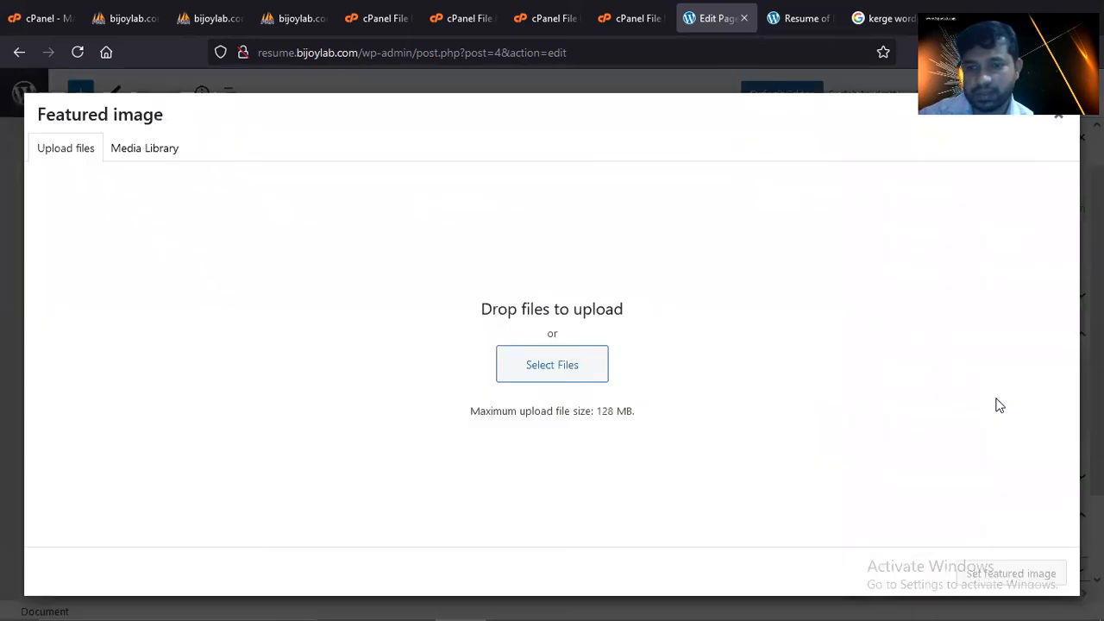
click(554, 369)
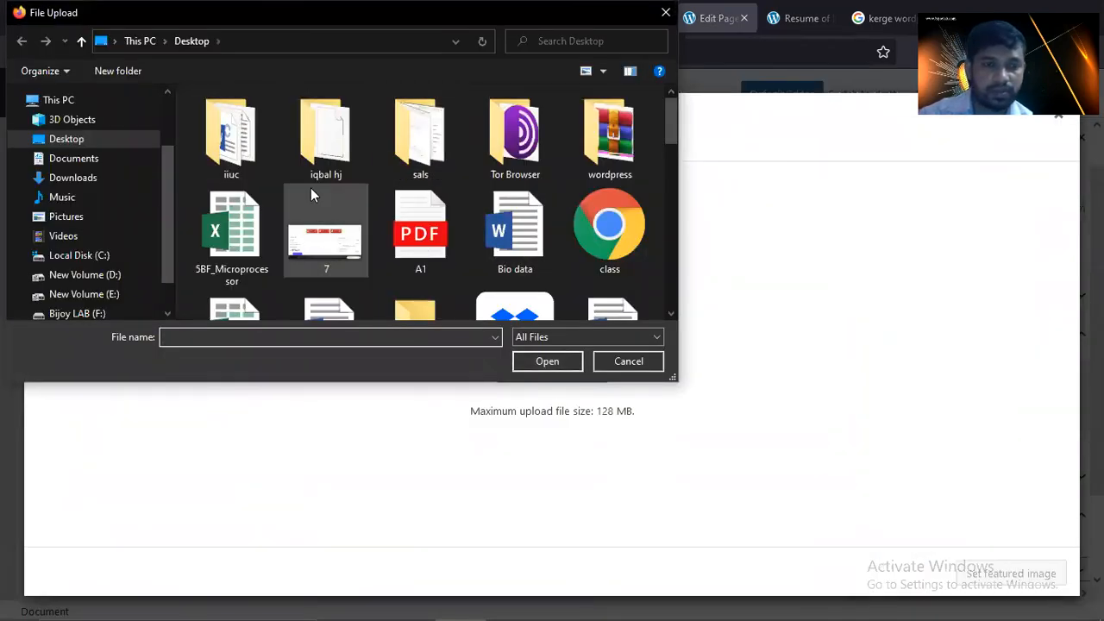
scroll(362, 190, down, 3)
scroll(422, 196, down, 5)
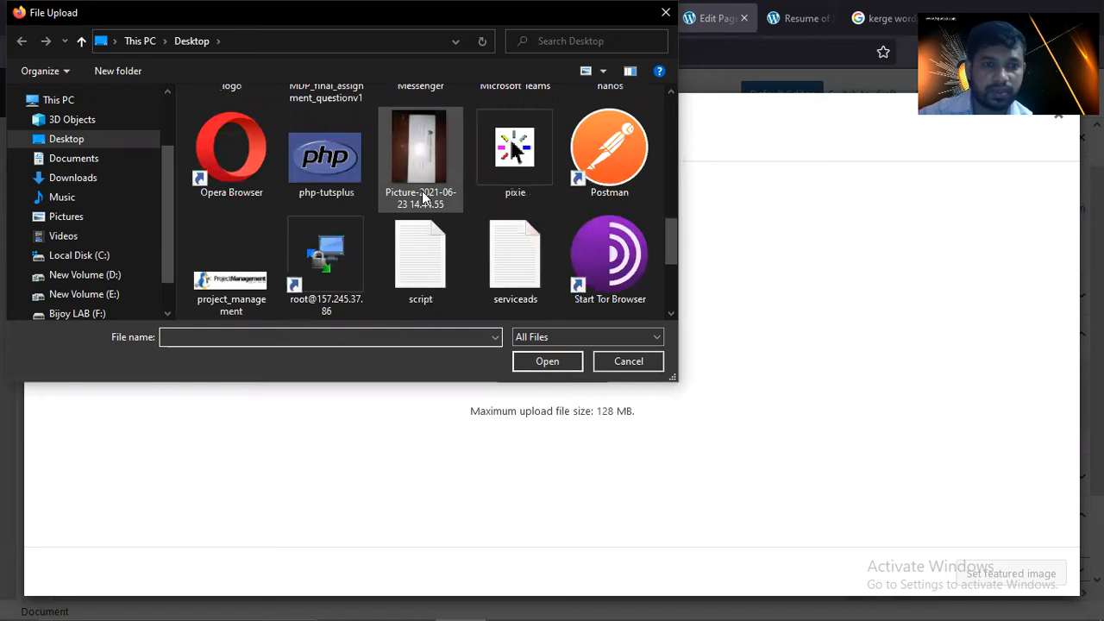
double_click(332, 166)
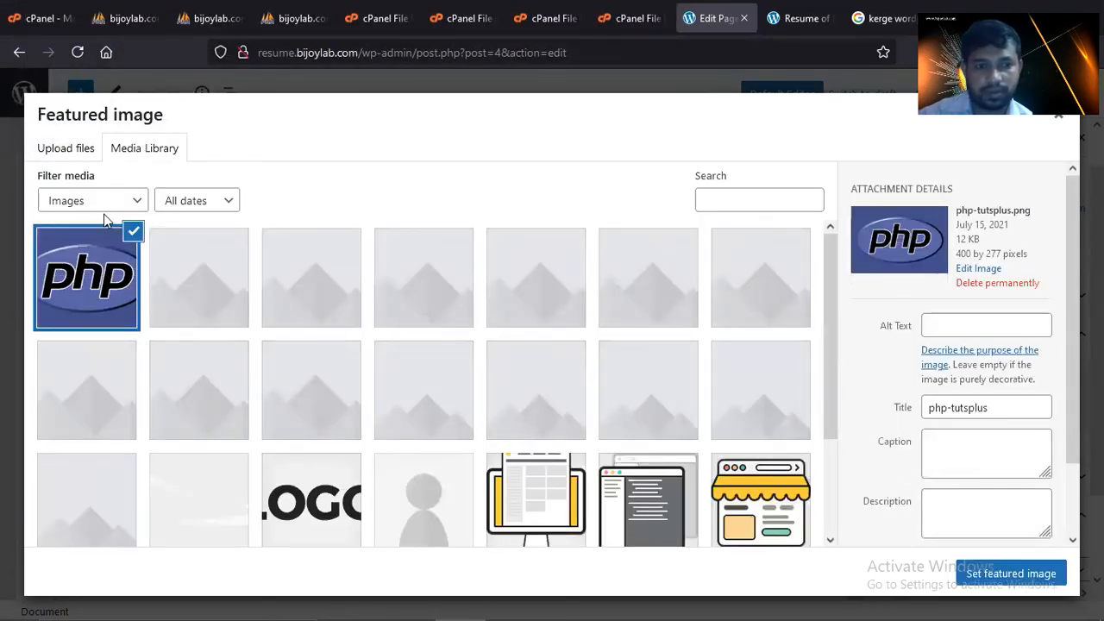
click(1040, 578)
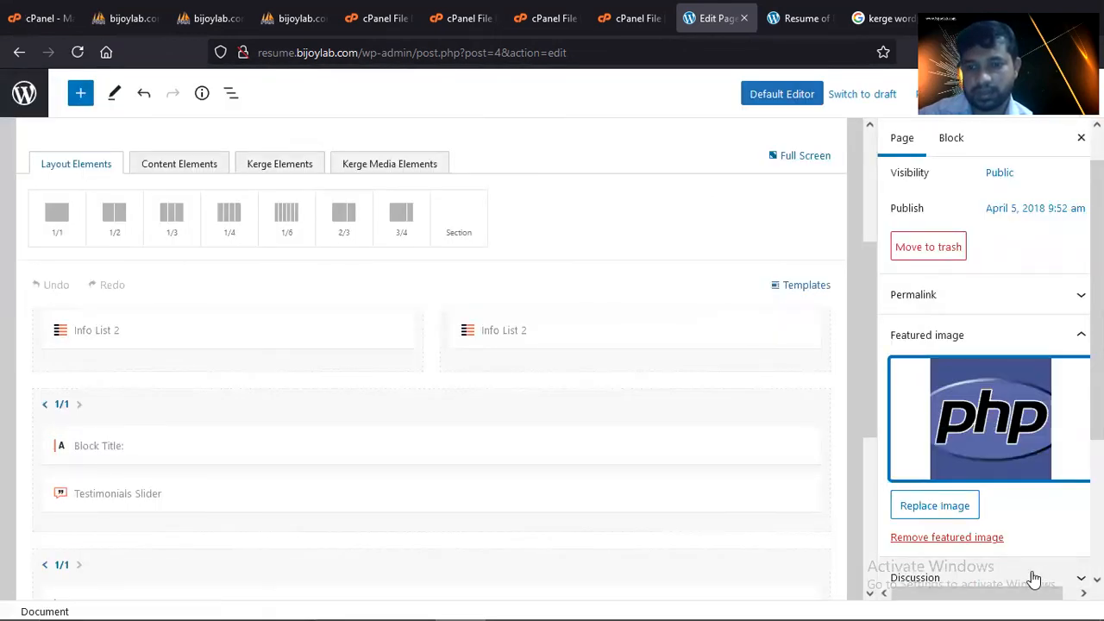
scroll(1006, 492, down, 2)
scroll(1007, 492, up, 3)
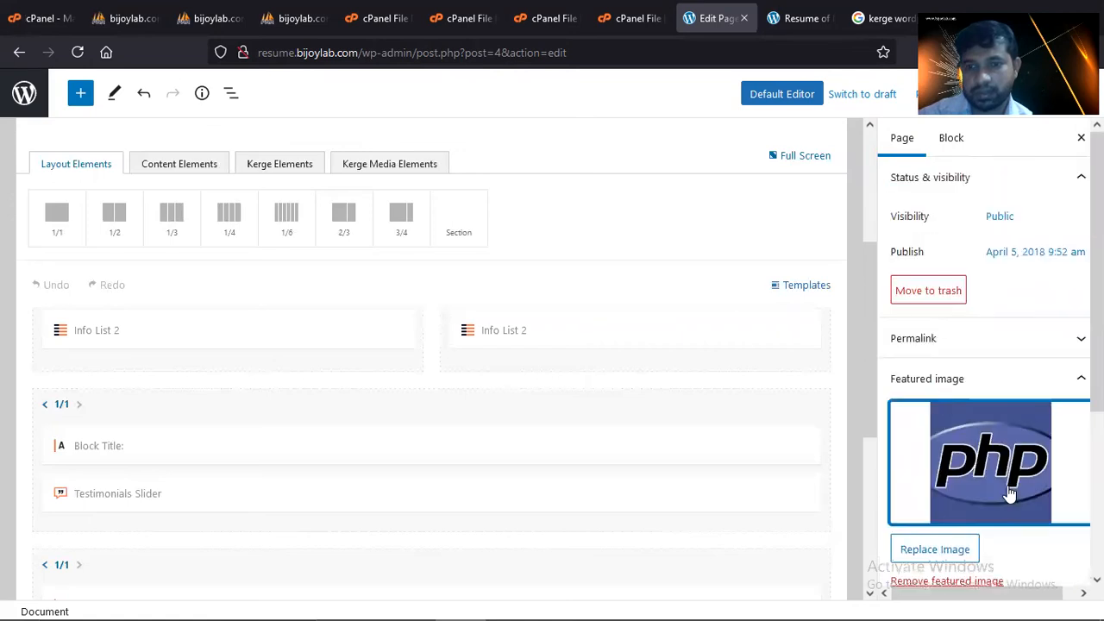
- Check the page's Visibility and Preview options in the editor
click(998, 219)
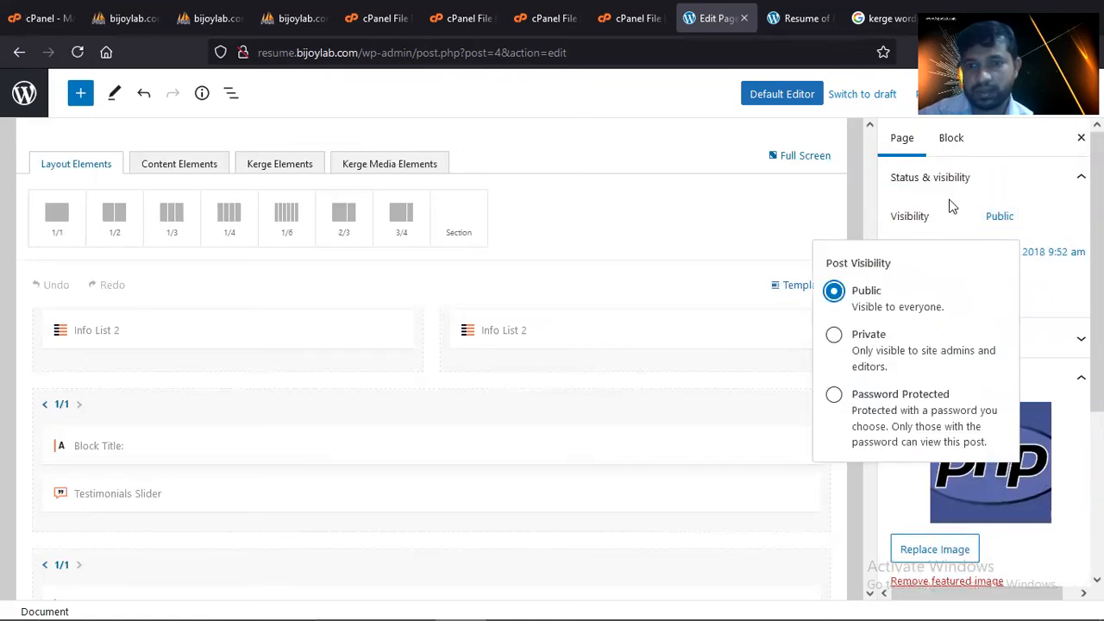
click(935, 93)
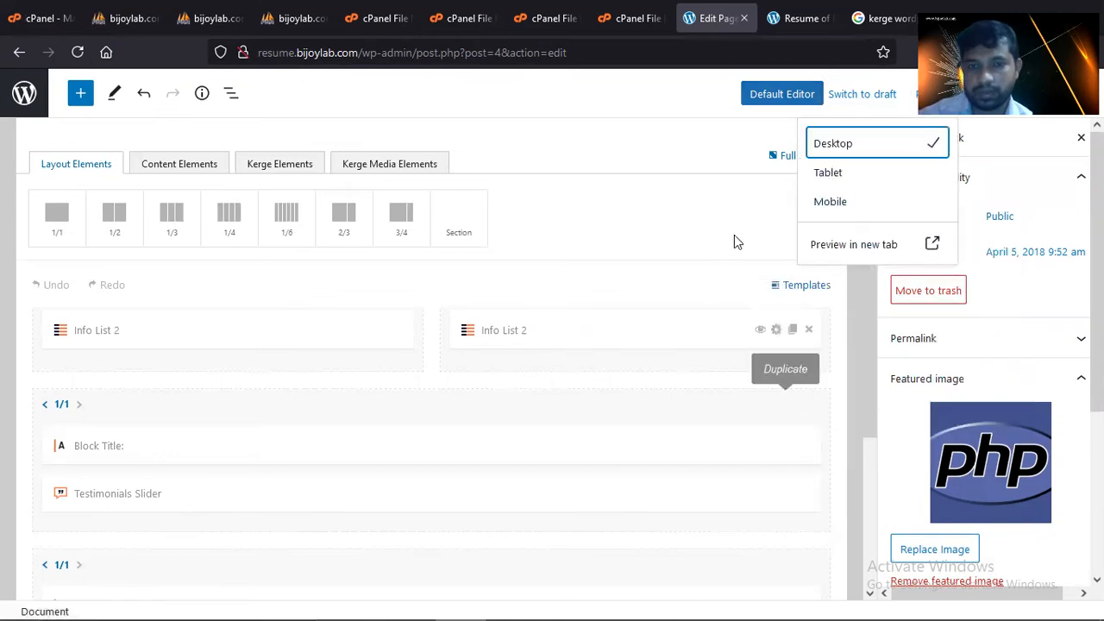
scroll(897, 481, down, 2)
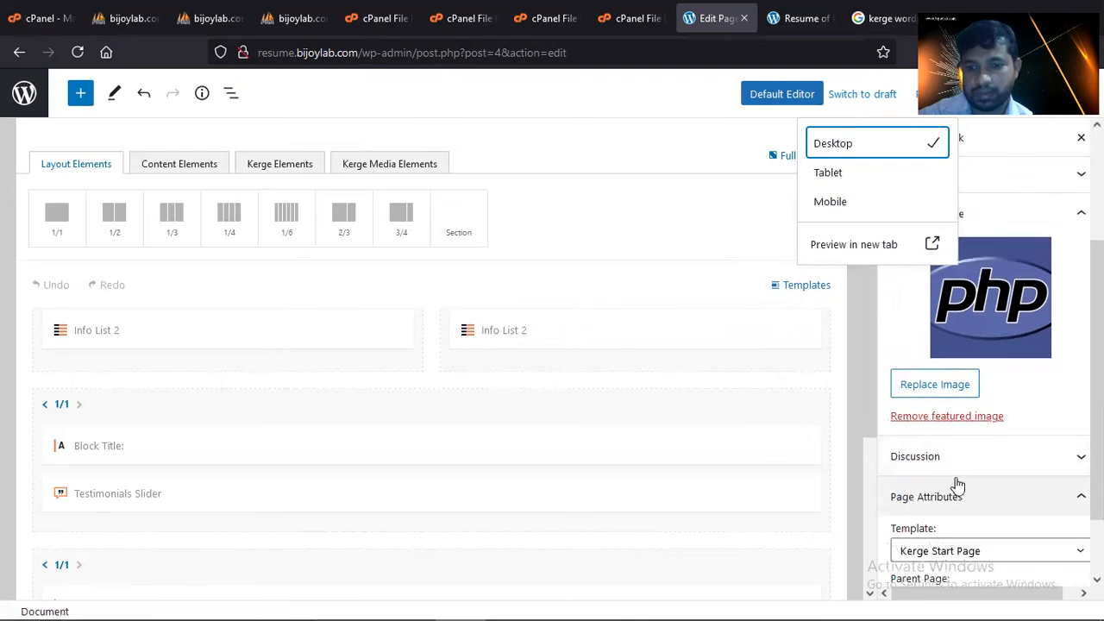
scroll(957, 485, down, 1)
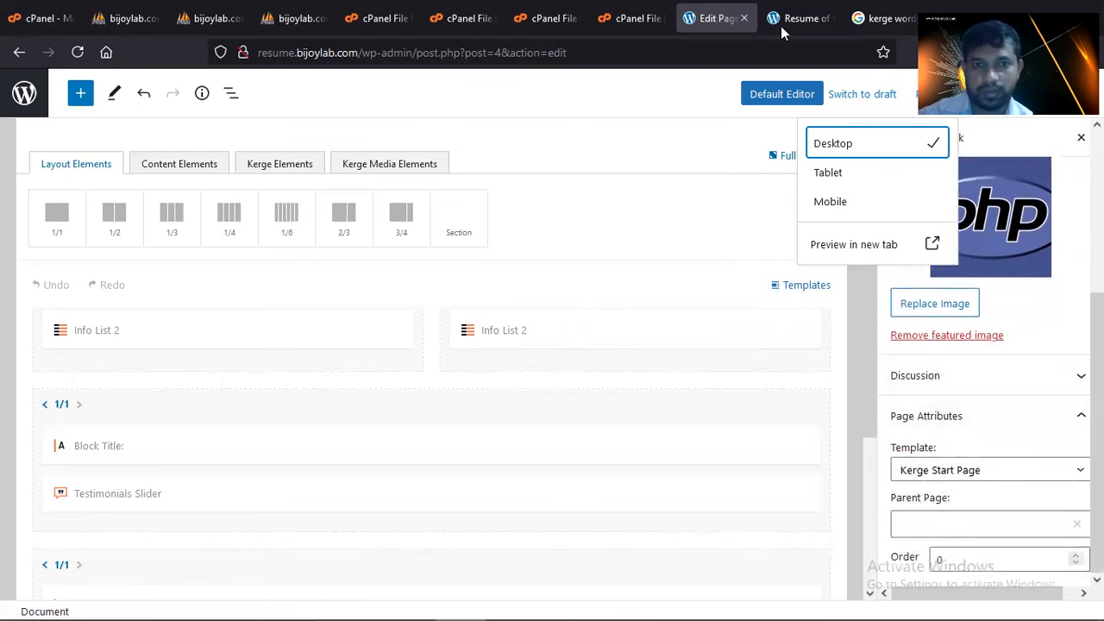
- Reload the live Resume of Myself tab and scroll to What I Do and Testimonials
click(780, 25)
click(82, 54)
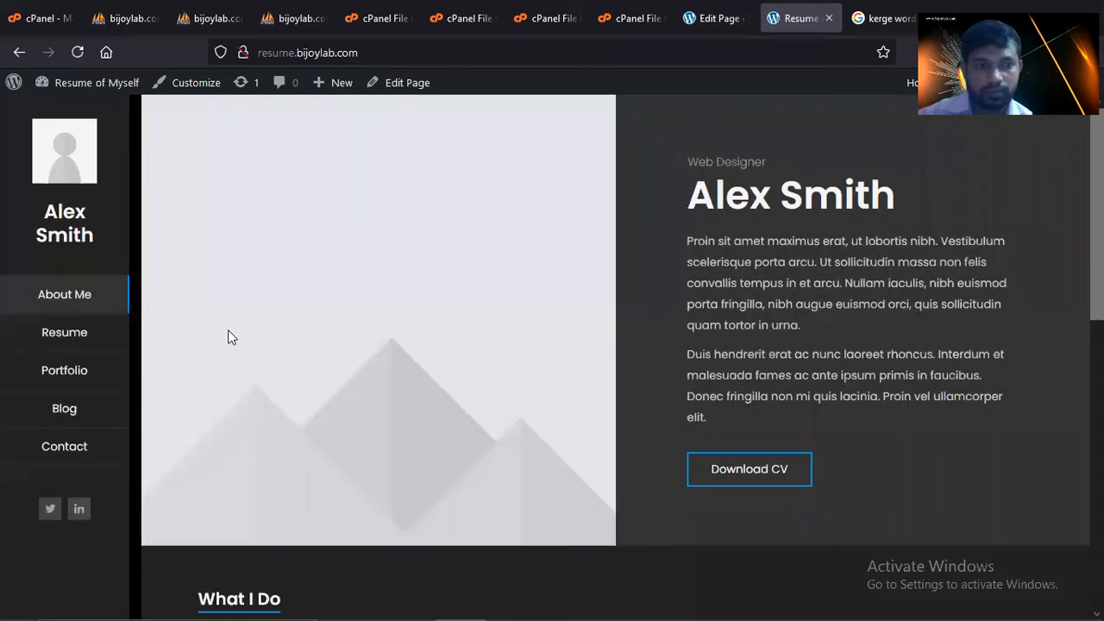
scroll(230, 335, down, 1)
scroll(234, 337, down, 4)
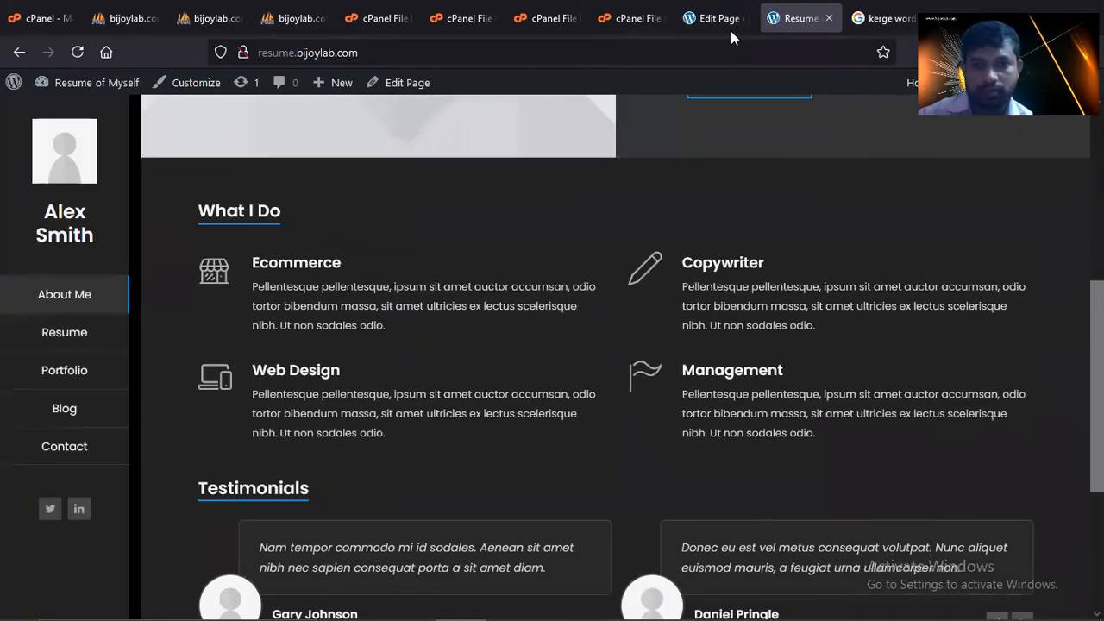
- Replace the featured image with php-tutsplus from the Media Library, then return to the live site
click(715, 24)
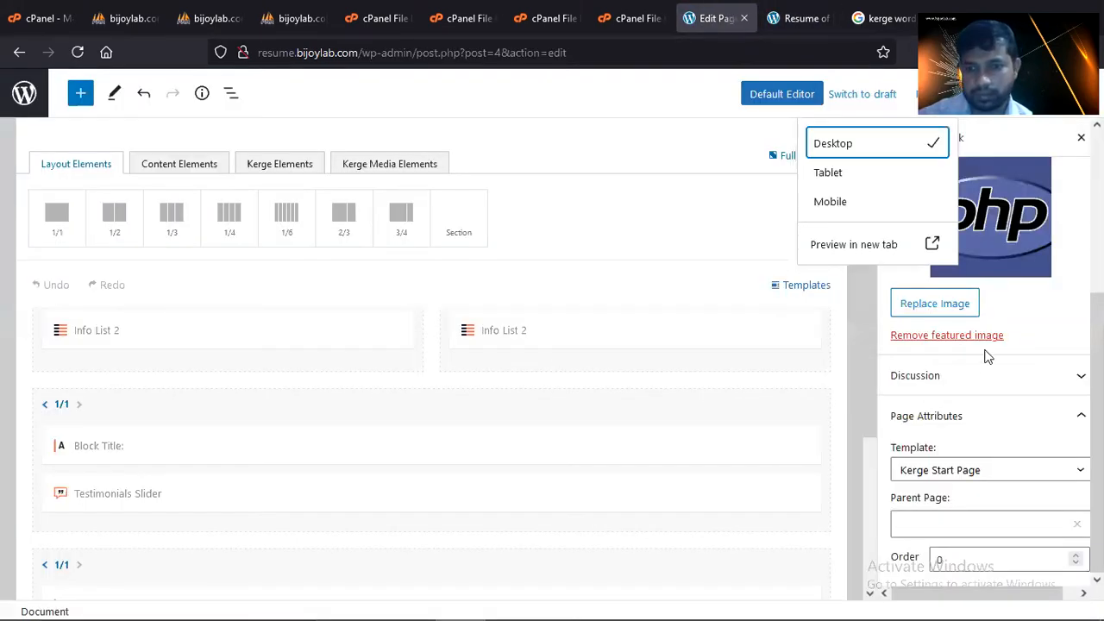
click(956, 308)
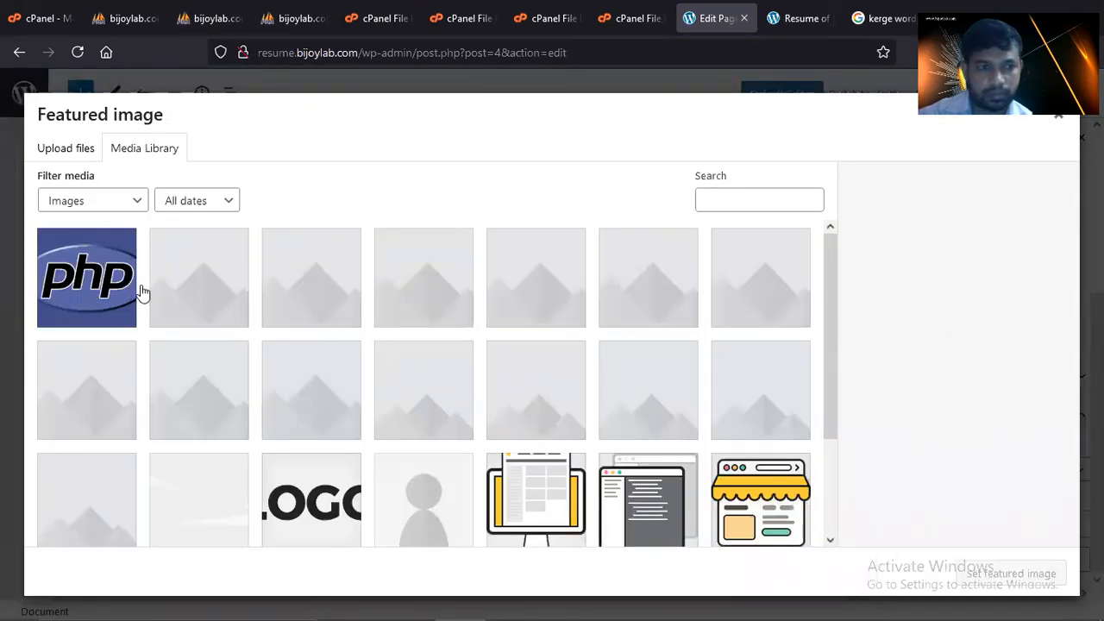
click(130, 284)
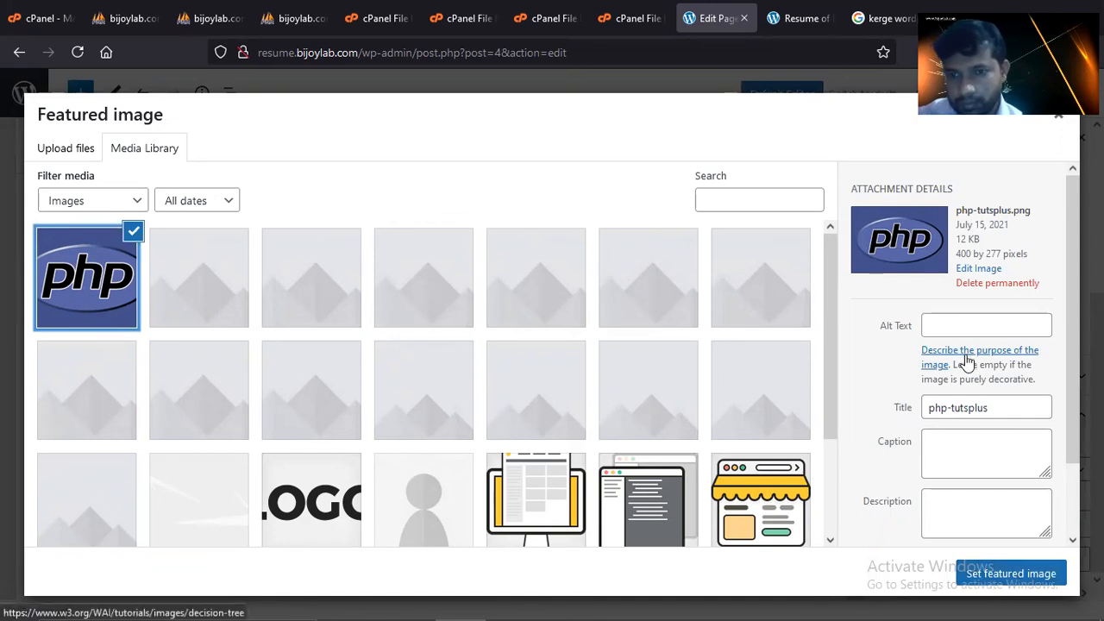
scroll(971, 407, down, 2)
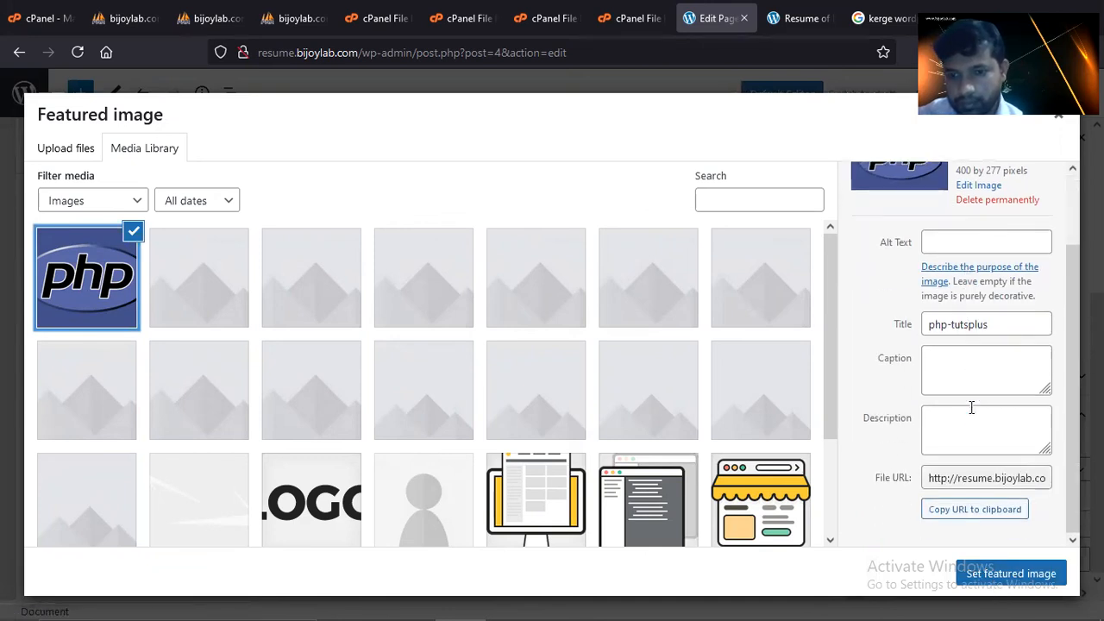
click(1011, 573)
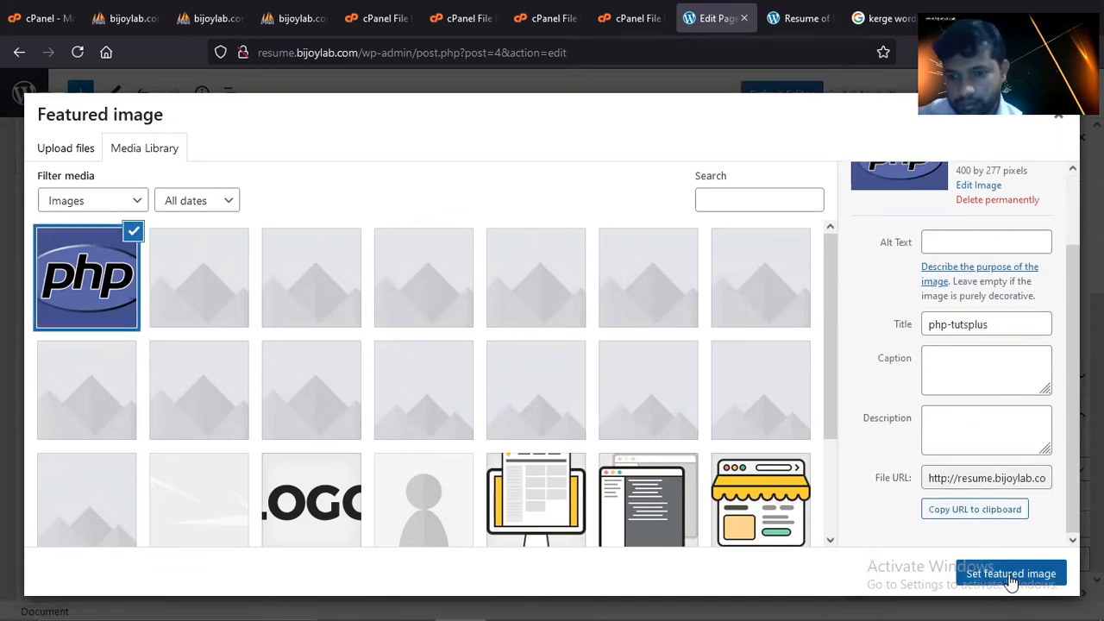
click(797, 18)
- Reload the live site and scroll through it
click(76, 53)
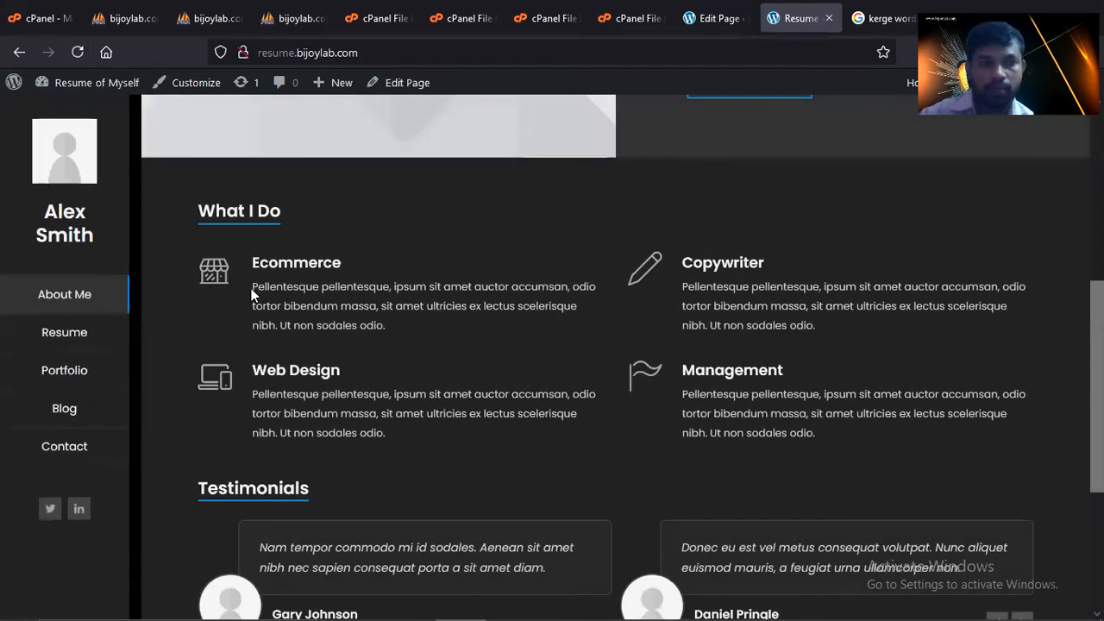
scroll(383, 358, up, 4)
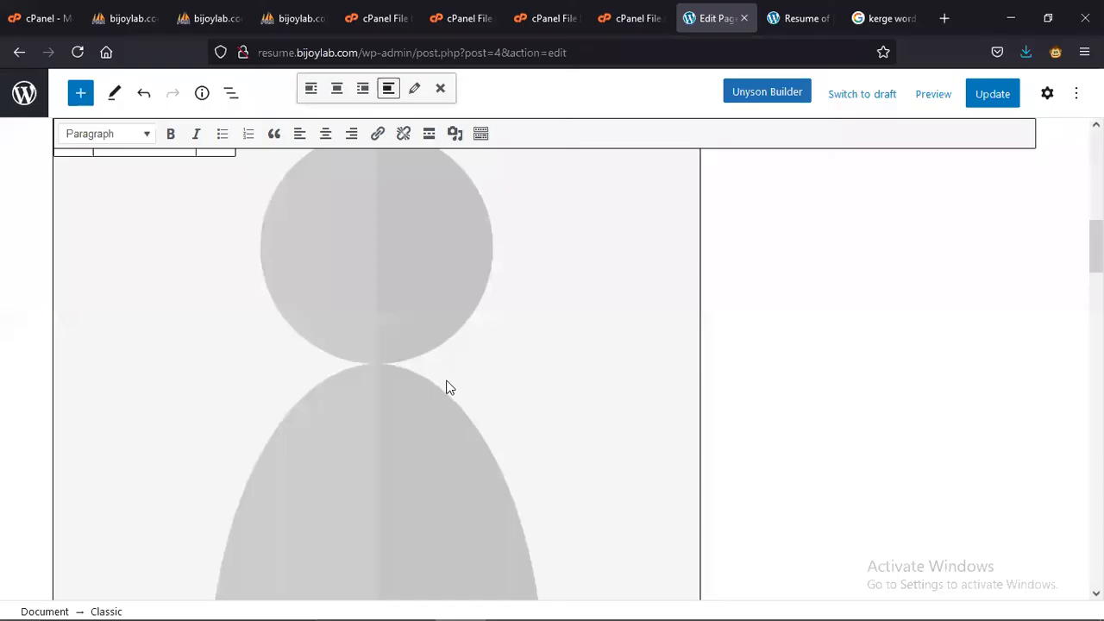
scroll(448, 391, down, 5)
scroll(453, 406, up, 5)
- In the editor, select the first testimonial's placeholder photo and open its Image details
click(453, 406)
scroll(452, 407, up, 5)
scroll(459, 418, down, 3)
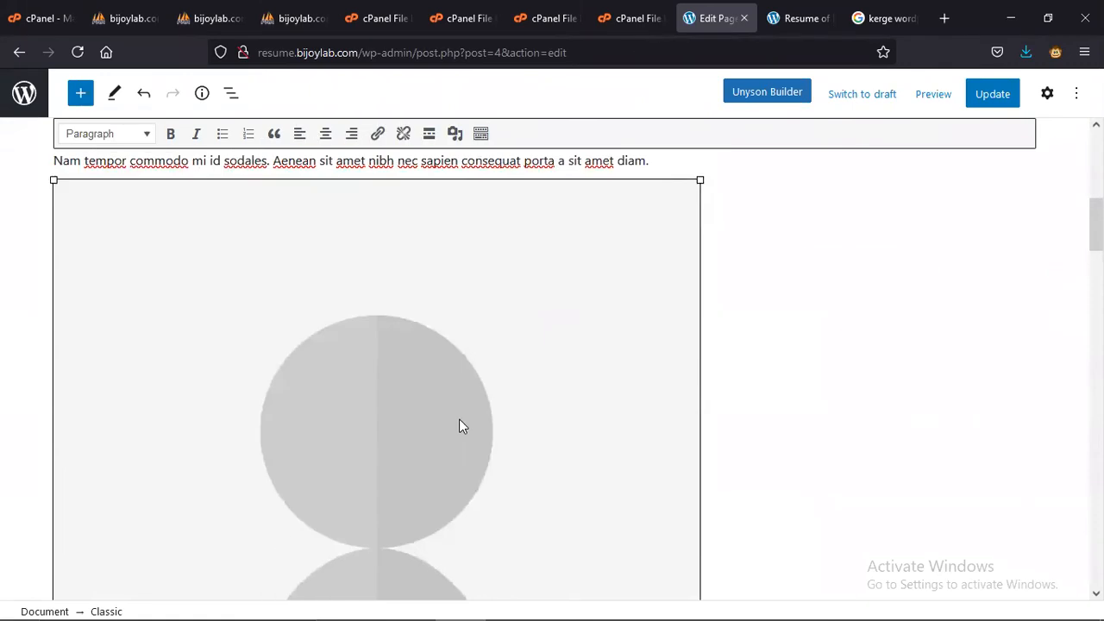
scroll(459, 420, down, 5)
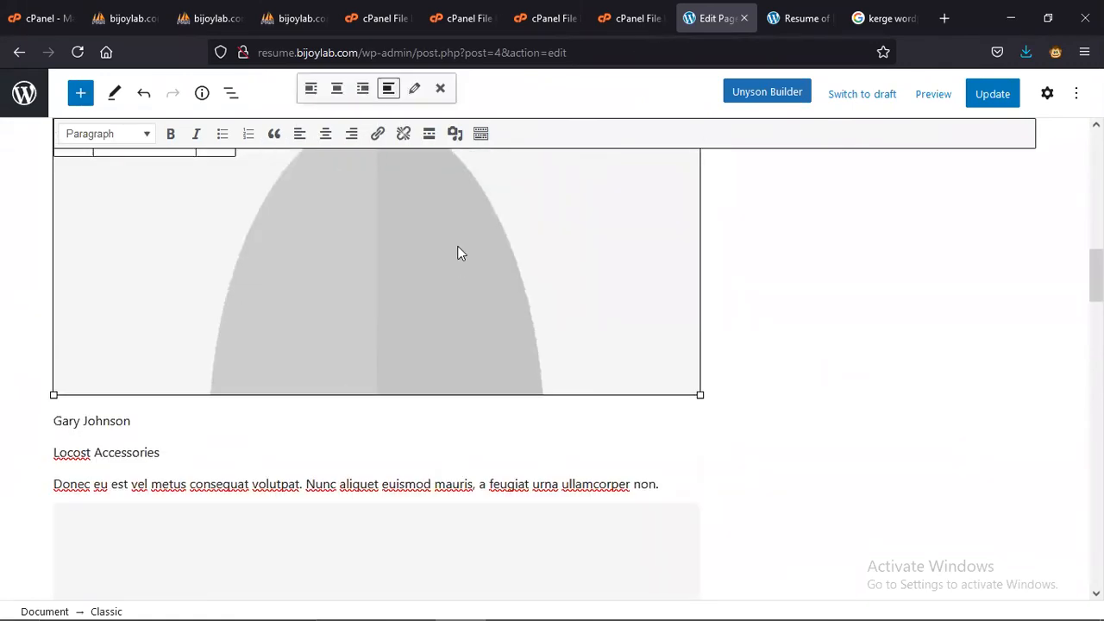
scroll(459, 345, up, 6)
scroll(461, 345, up, 2)
scroll(448, 371, down, 2)
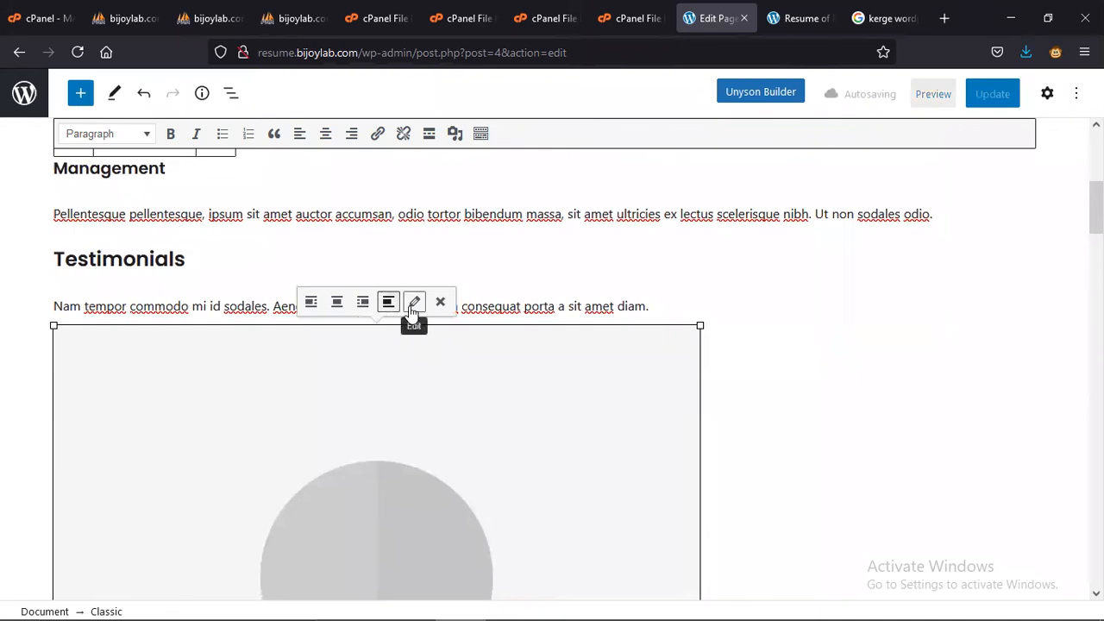
click(413, 303)
- Replace the image's alt text with a person's name and caption it 'Resume of' plus that name
click(354, 158)
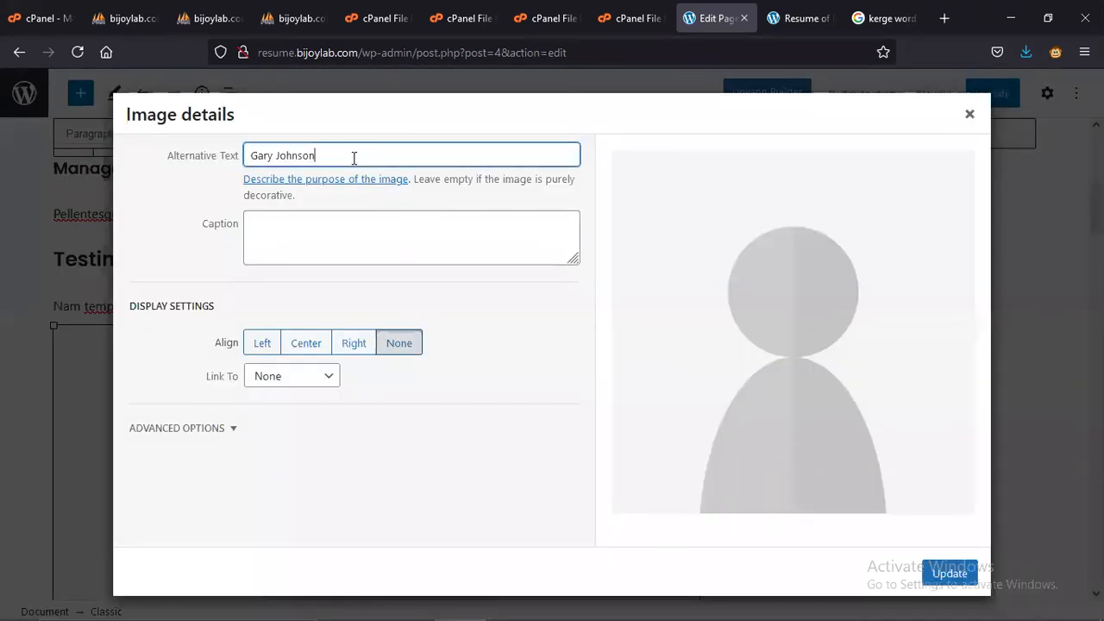
key(BackSpace)
key(BackSpace)
key(BackSpace)
key(BackSpace)
key(BackSpace)
key(BackSpace)
key(BackSpace)
key(BackSpace)
key(BackSpace)
key(BackSpace)
key(BackSpace)
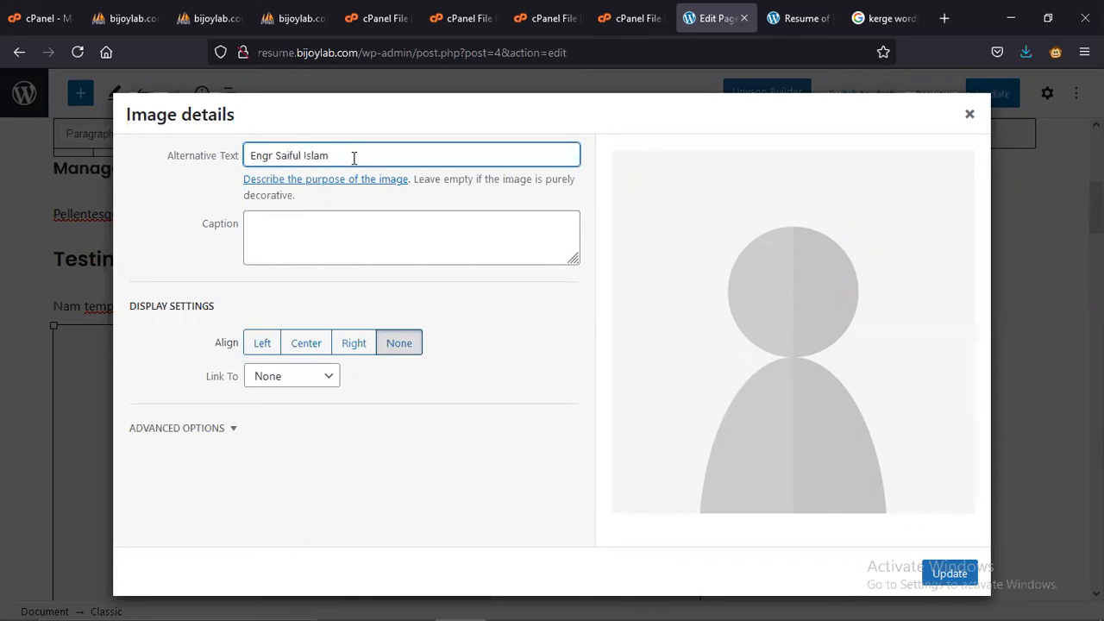
key(ctrl+a)
key(ctrl+c)
click(359, 226)
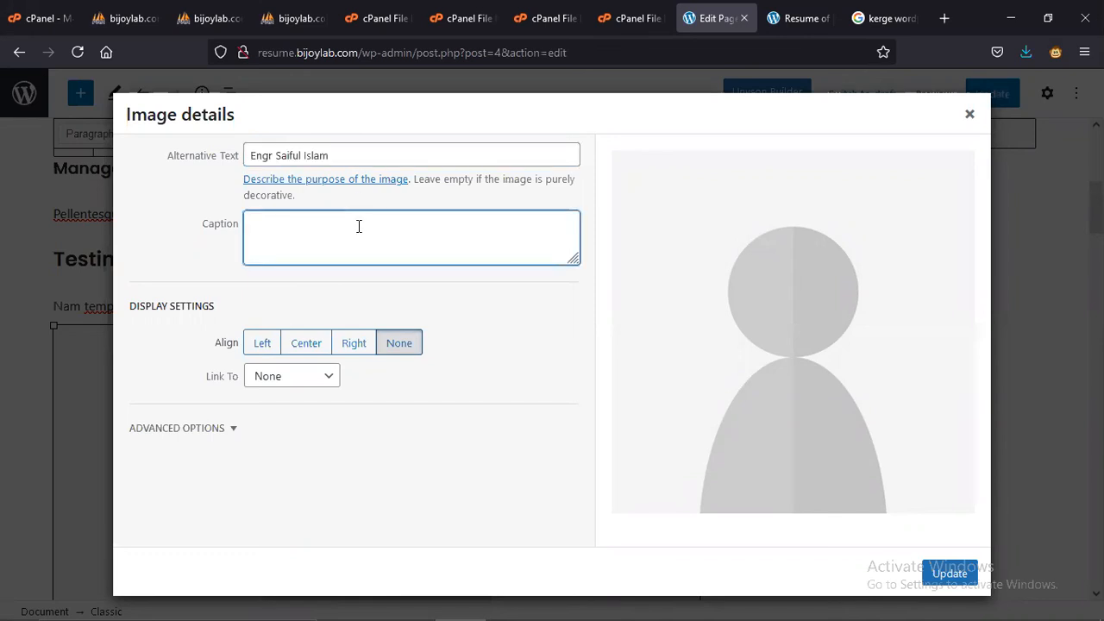
text(Resume of EN)
key(ctrl+v)
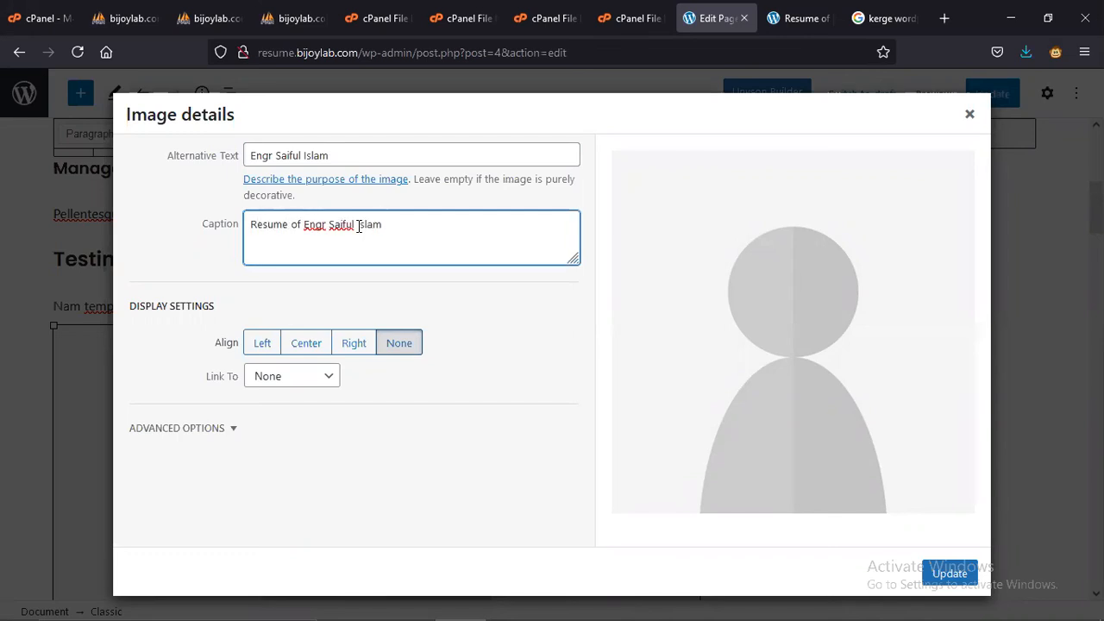
- Expand Advanced Options and look over the link rel field and preview image
click(203, 431)
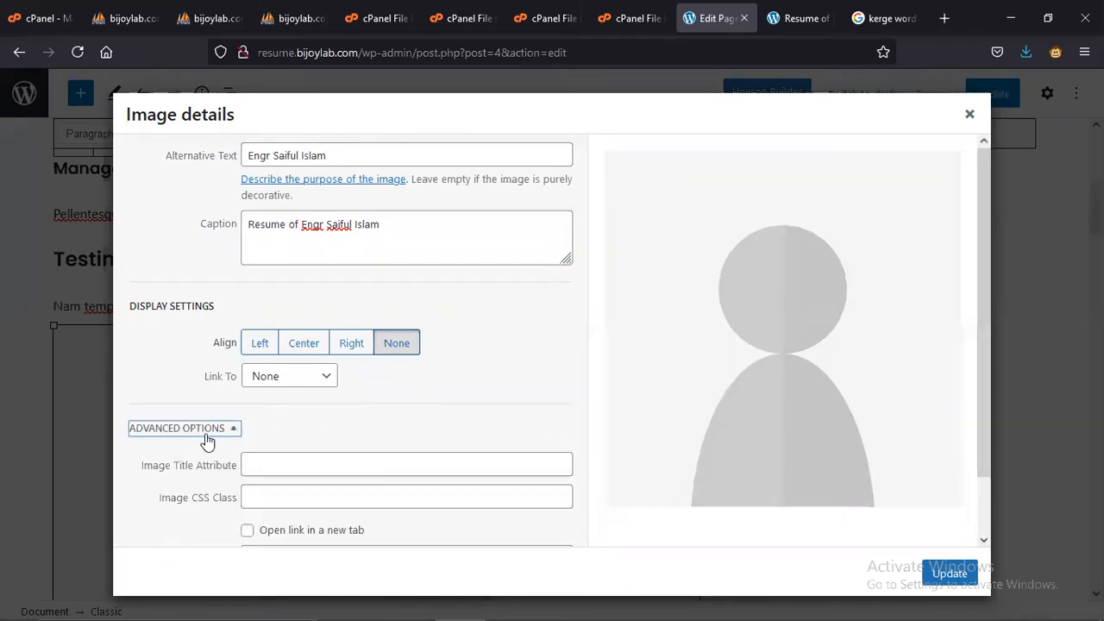
scroll(211, 442, down, 1)
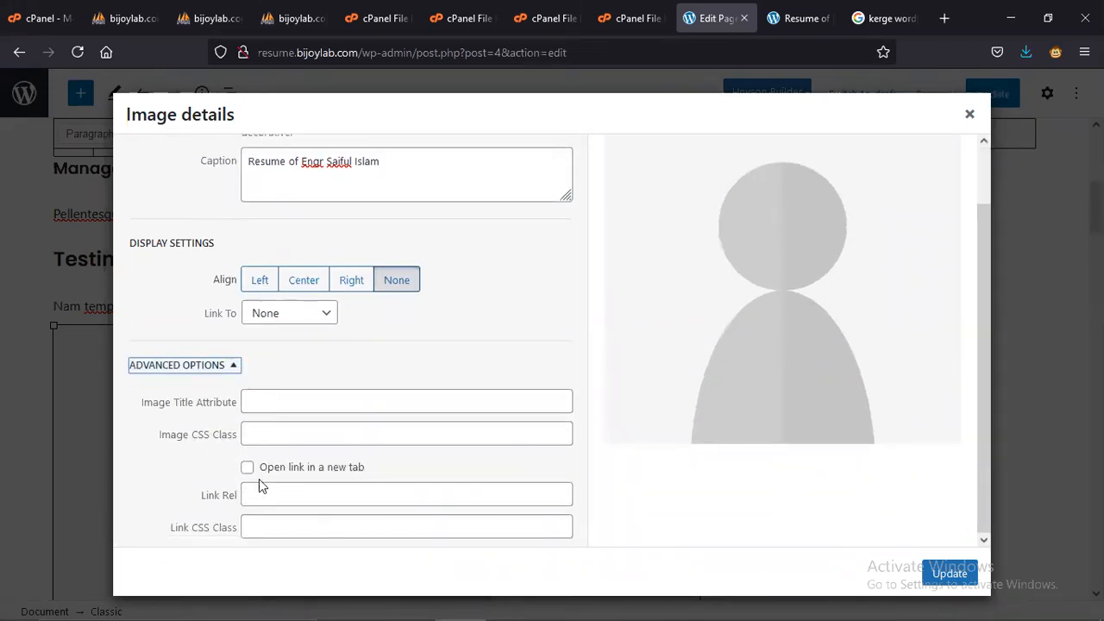
click(291, 498)
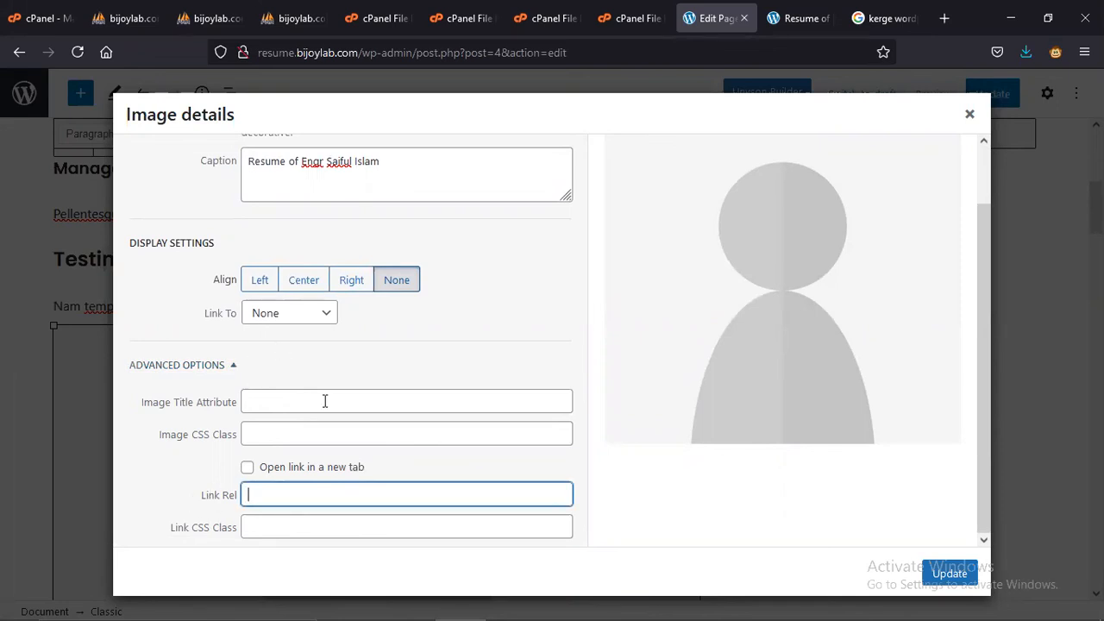
double_click(785, 329)
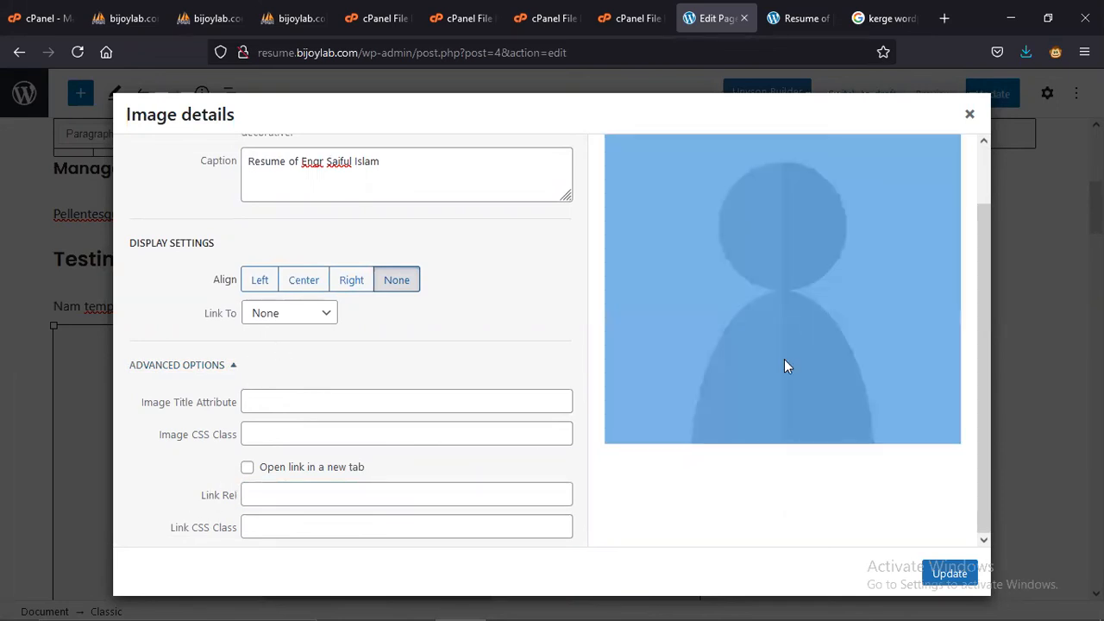
scroll(789, 309, up, 1)
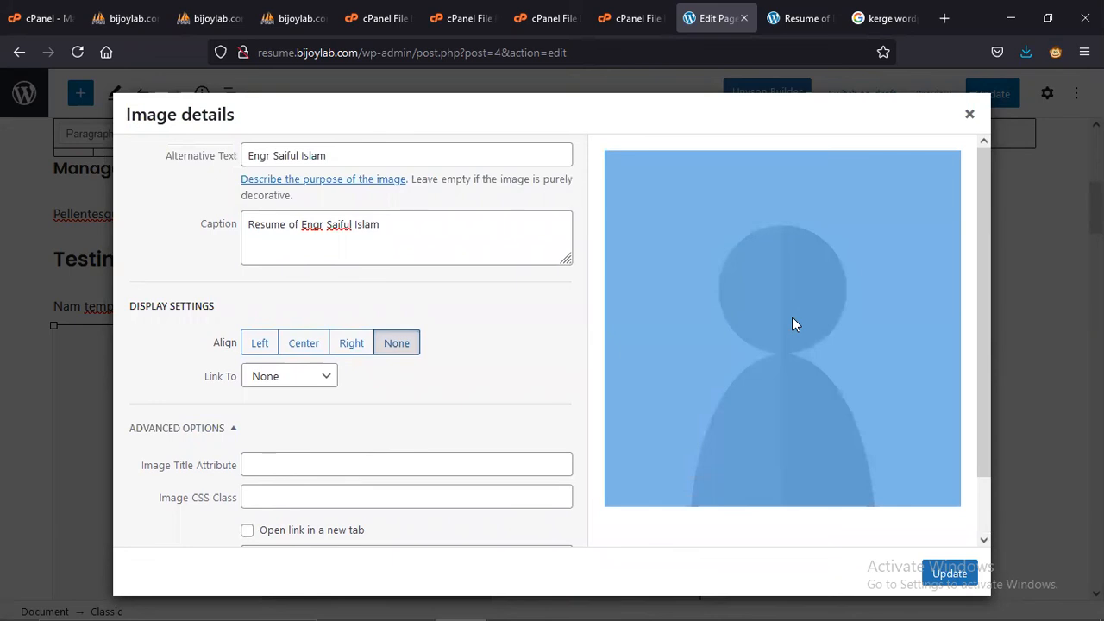
right_click(782, 269)
click(715, 236)
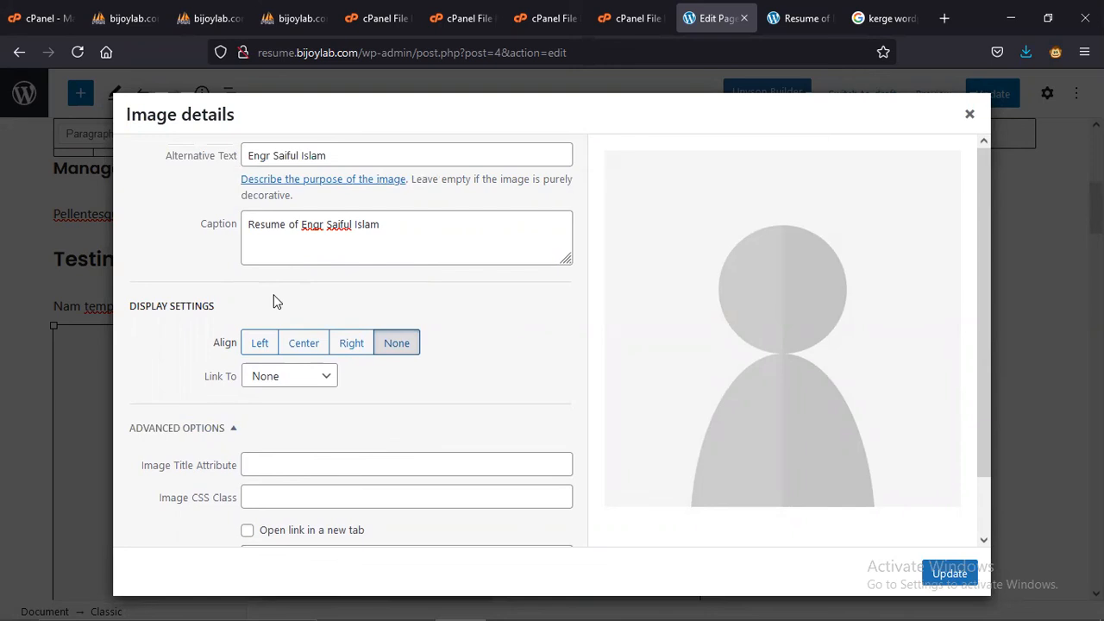
- Centre-align the image, set Link To as Custom URL for main_photo.jpg, and update
click(306, 377)
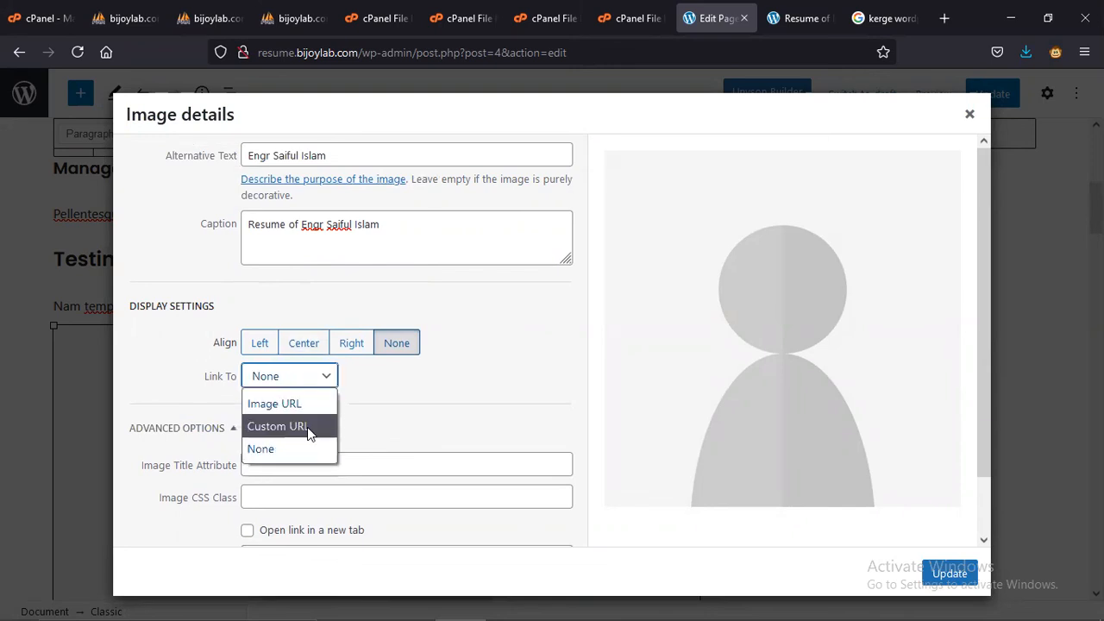
click(312, 426)
scroll(313, 427, down, 2)
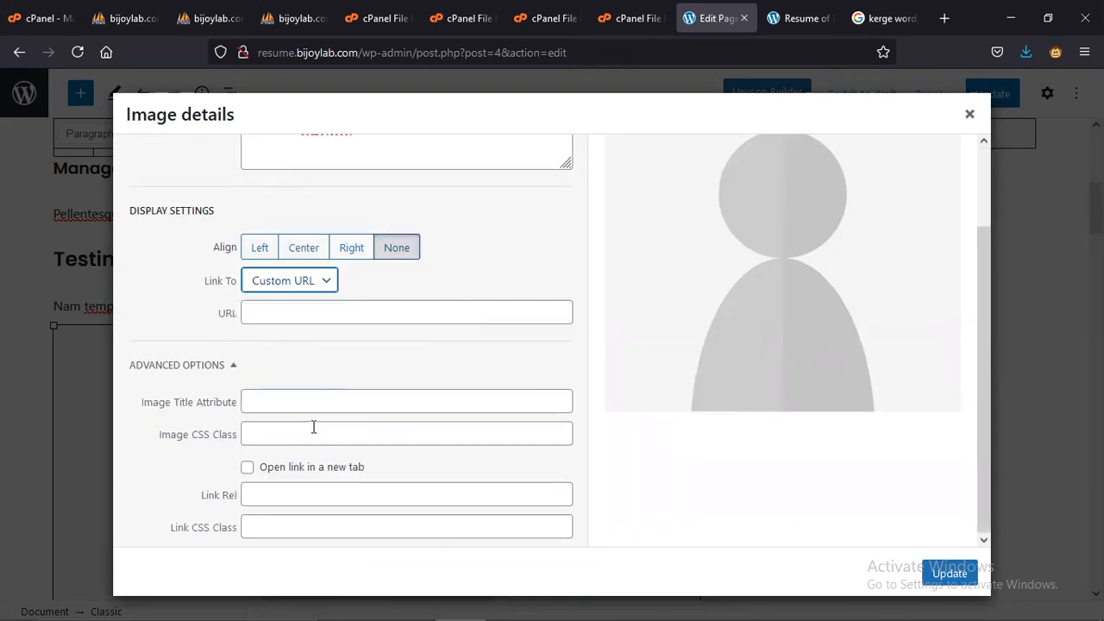
click(308, 282)
click(301, 309)
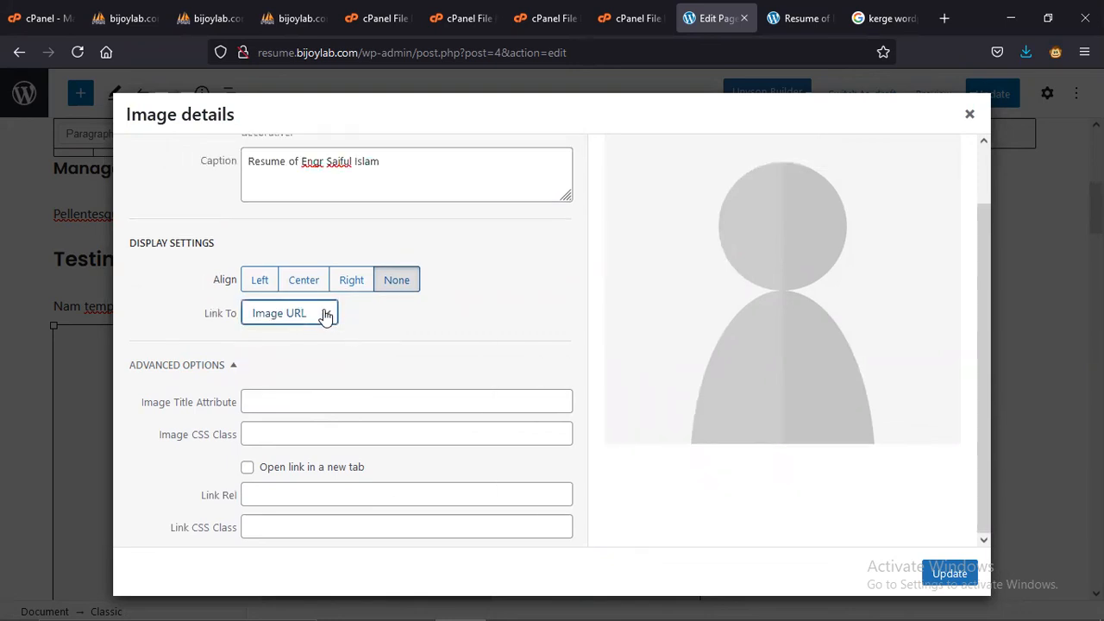
click(326, 316)
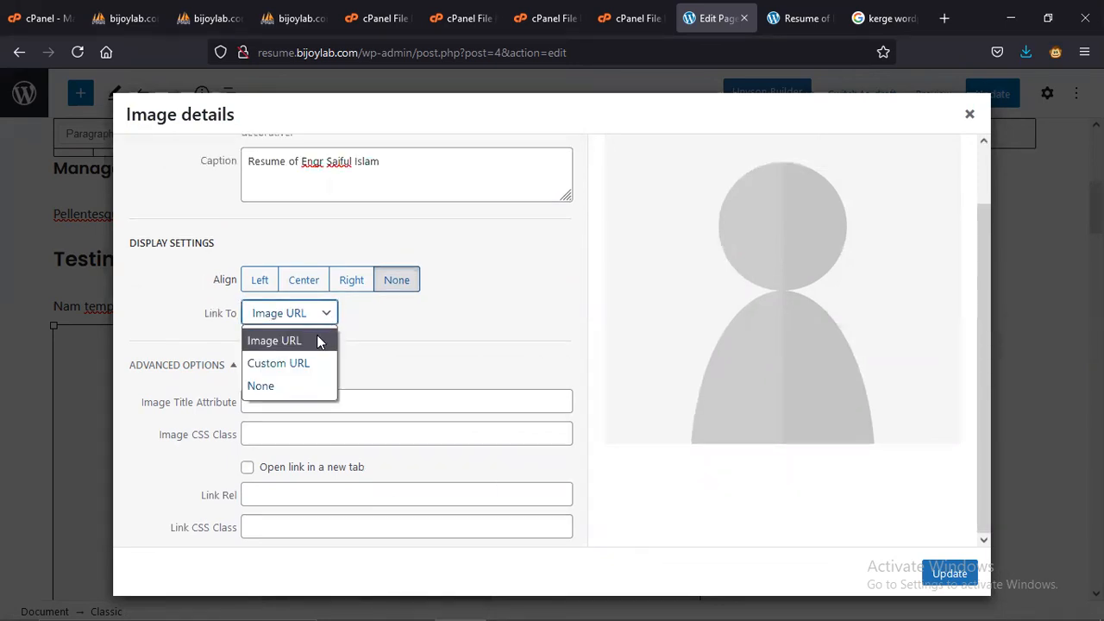
click(317, 337)
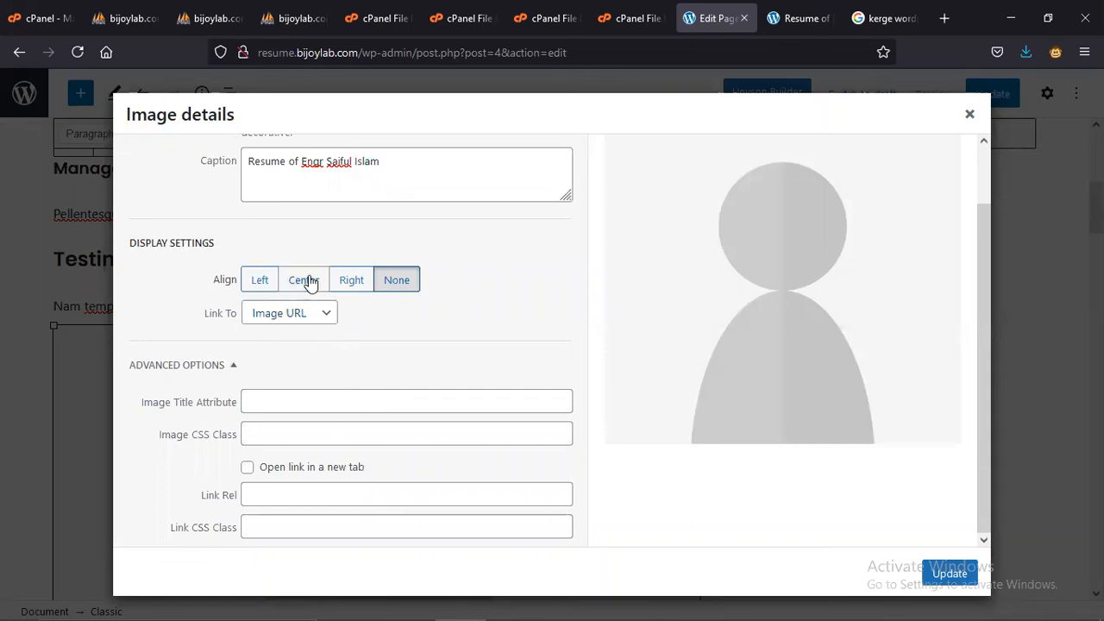
click(302, 283)
click(288, 316)
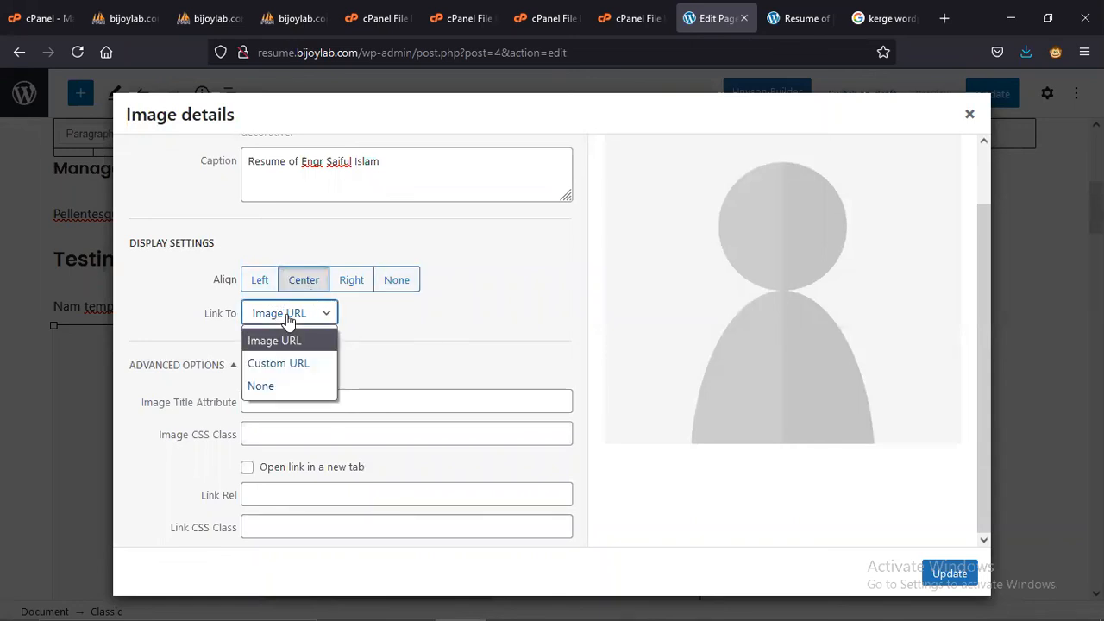
click(293, 363)
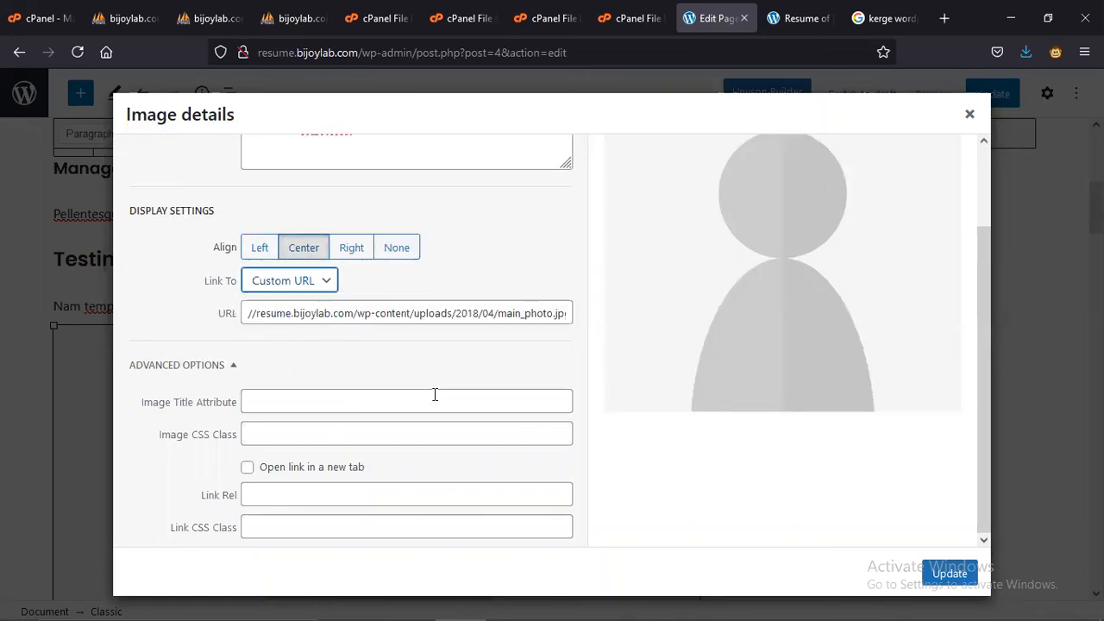
click(523, 314)
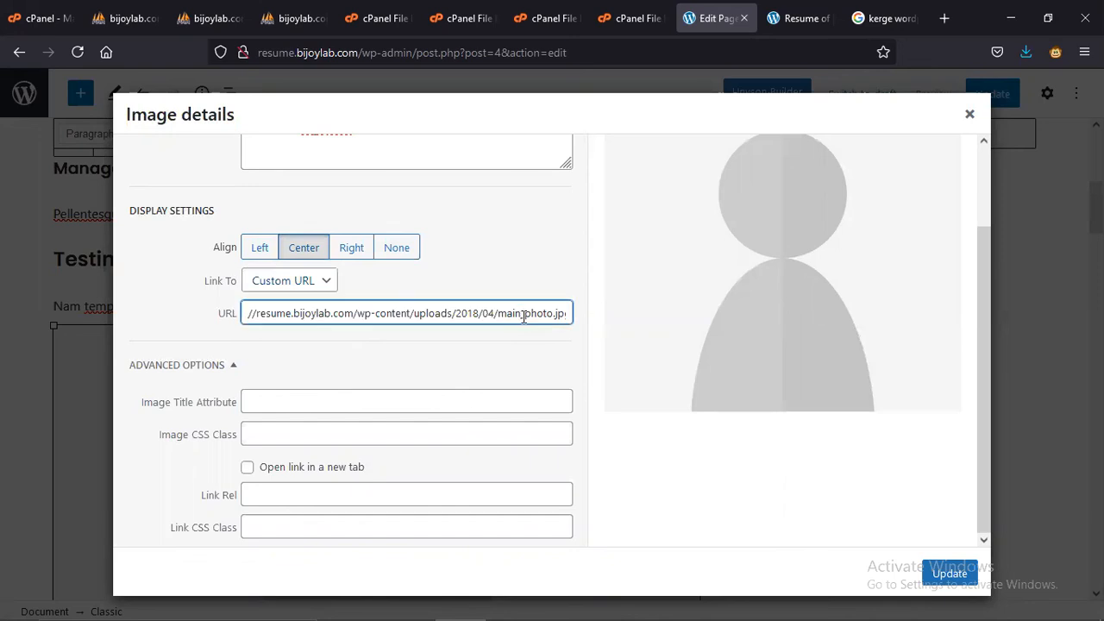
click(949, 573)
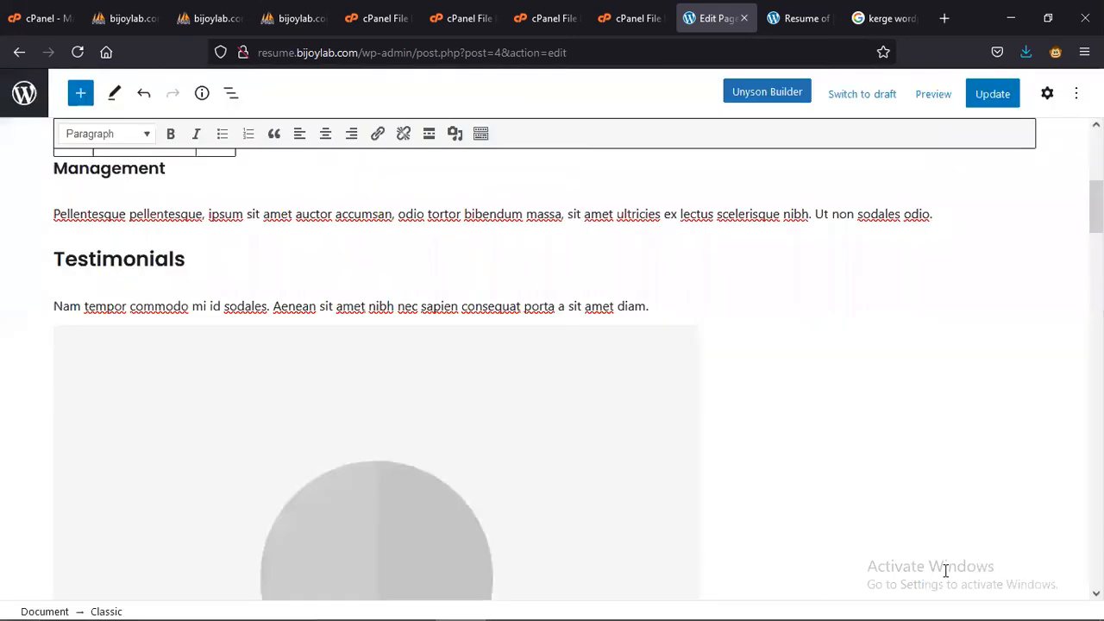
- Reload the live Resume of Myself page and scroll through the Testimonials to check the photos
click(797, 18)
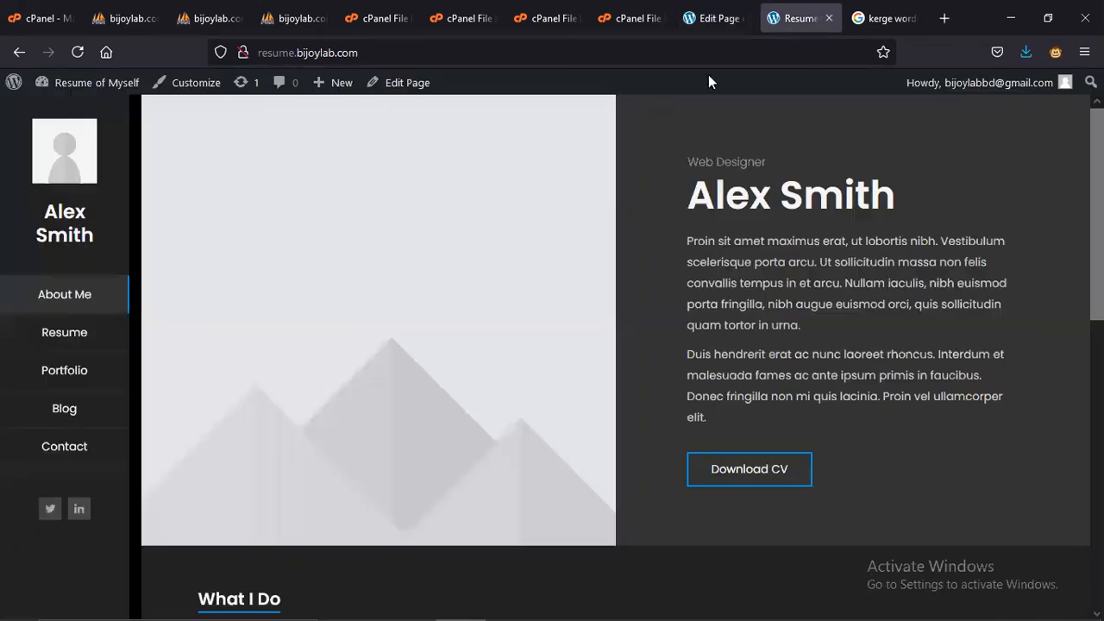
click(78, 53)
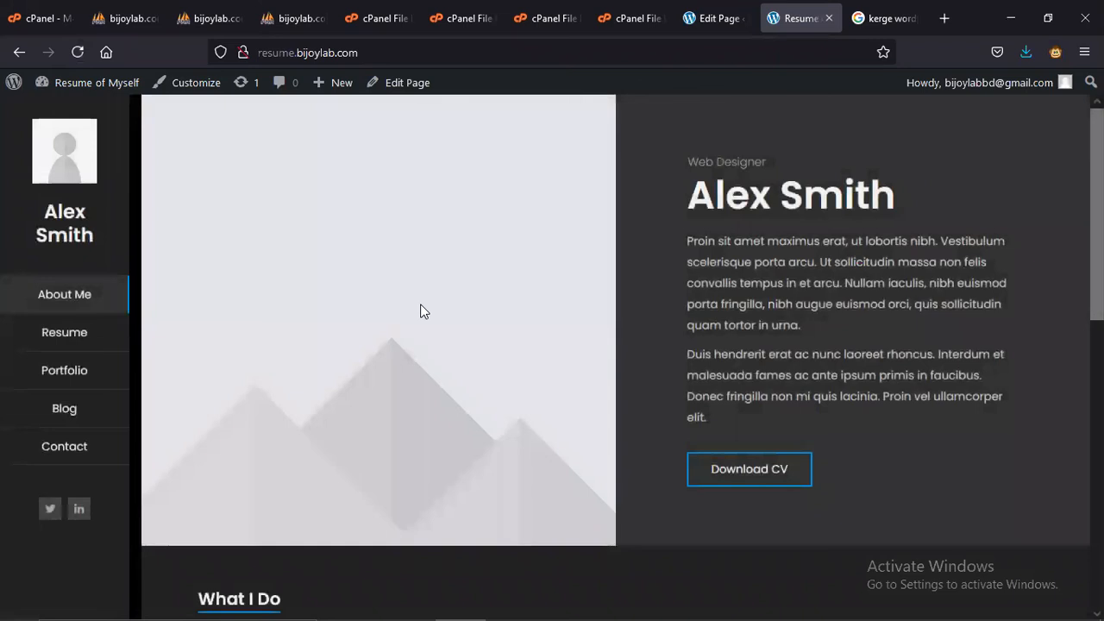
scroll(420, 313, down, 3)
scroll(419, 317, down, 2)
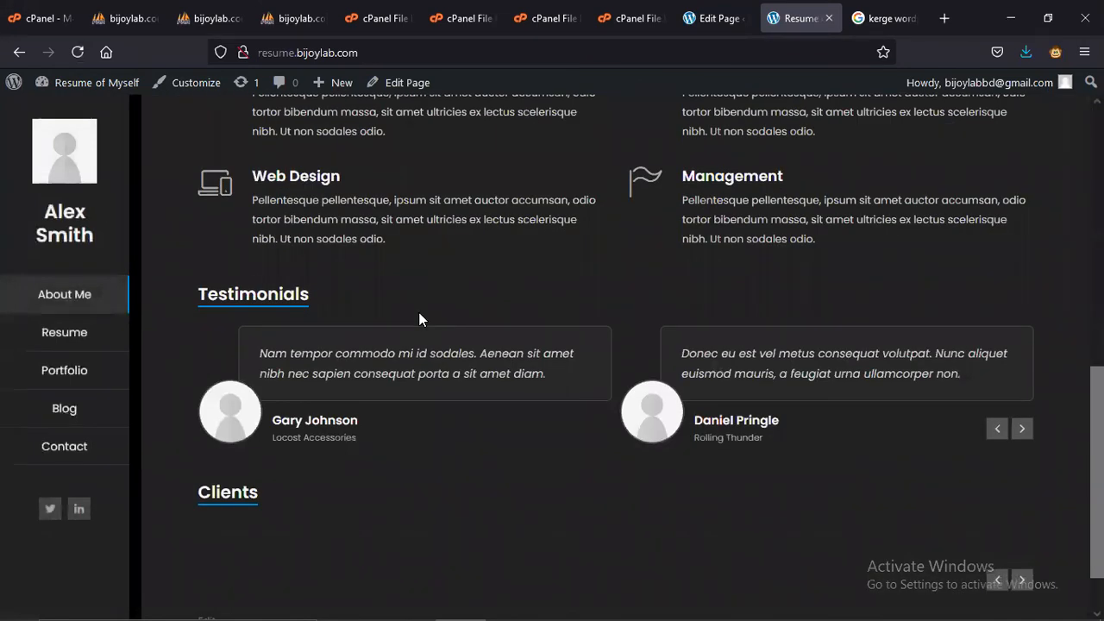
scroll(420, 319, down, 1)
scroll(418, 318, up, 4)
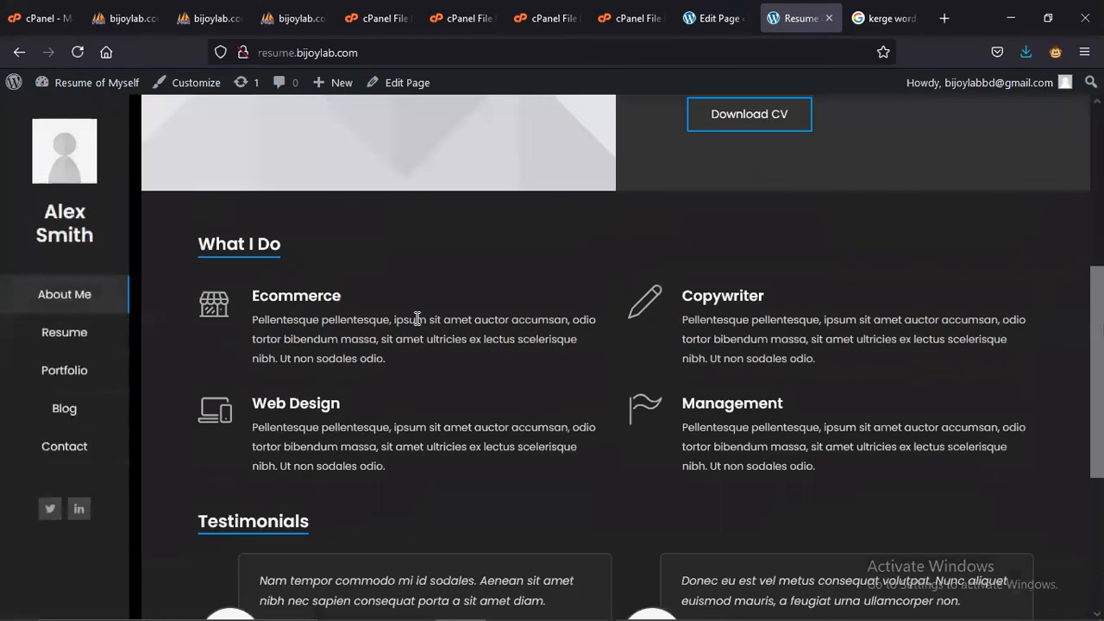
scroll(417, 320, up, 4)
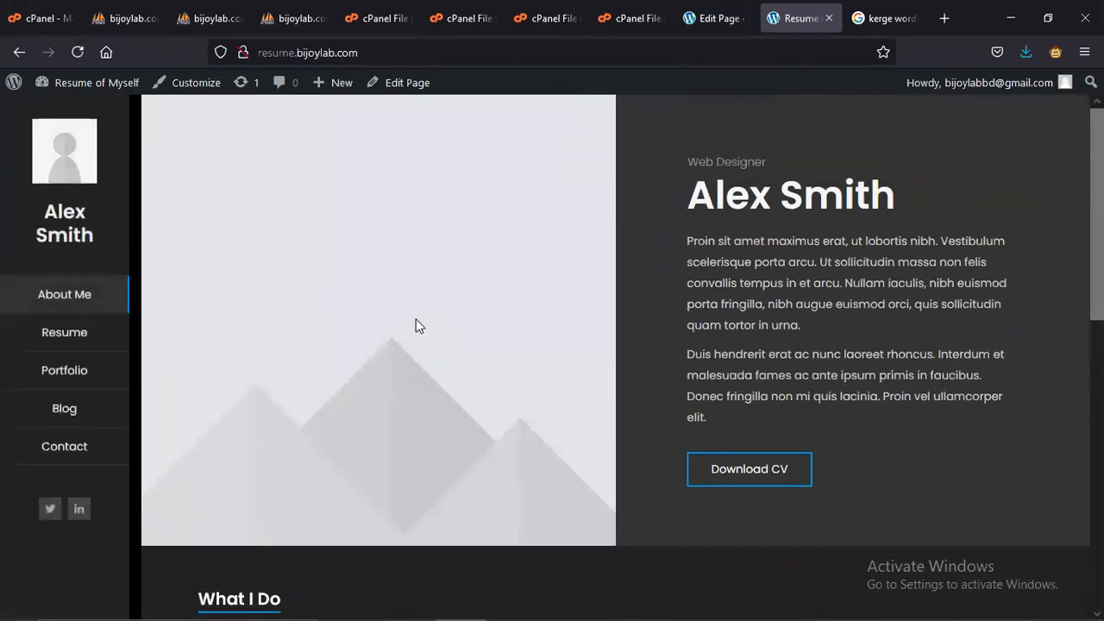
click(721, 20)
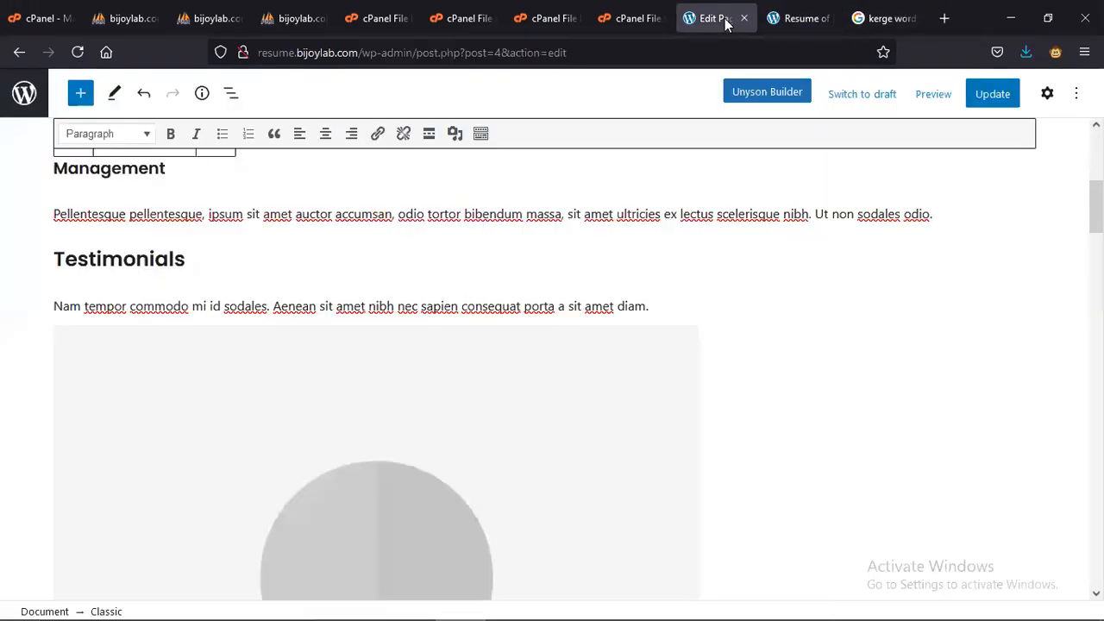
scroll(441, 387, up, 5)
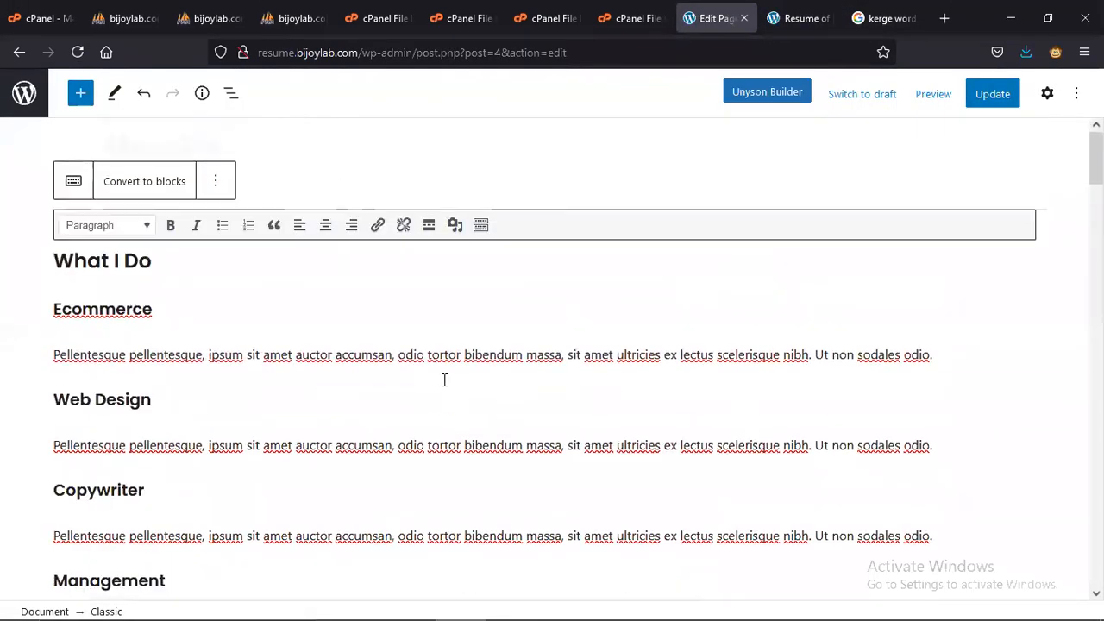
scroll(444, 379, down, 10)
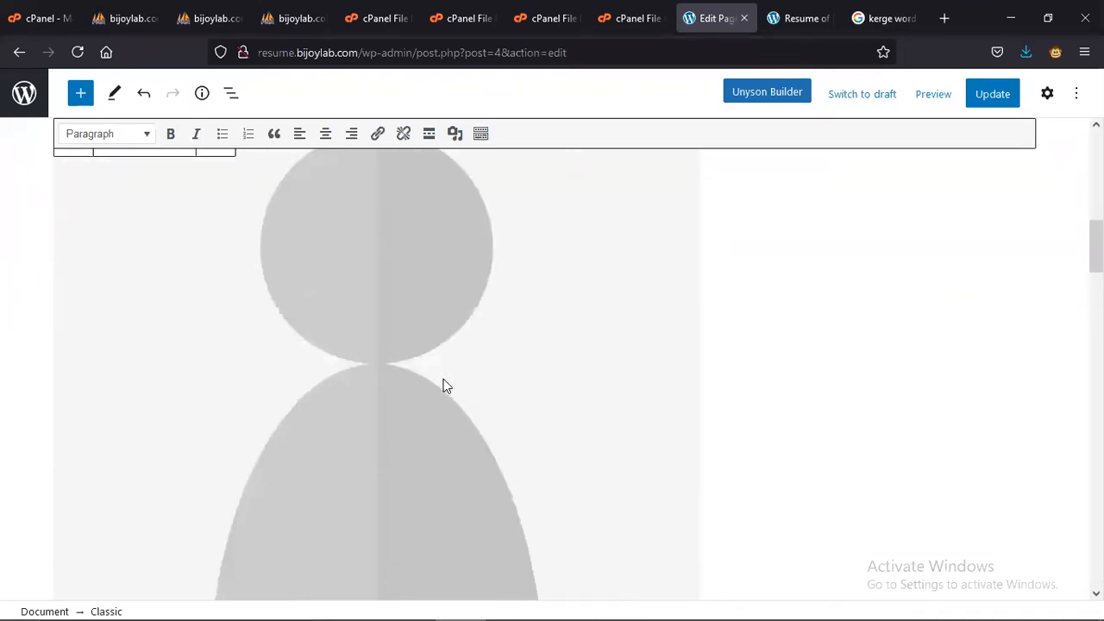
scroll(443, 386, down, 8)
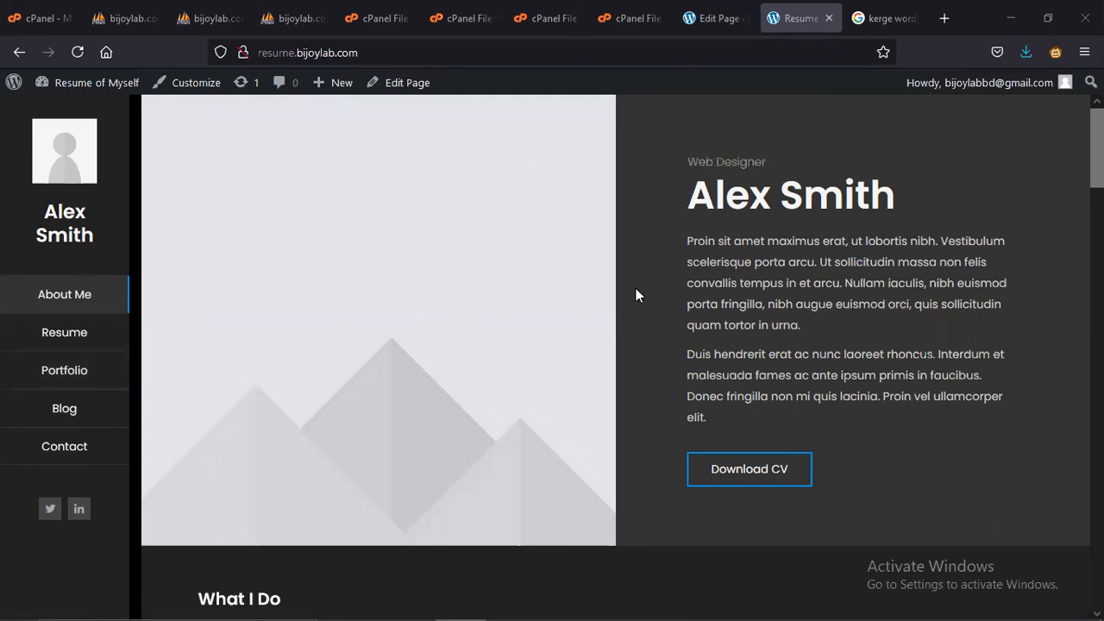
drag(904, 196, 712, 183)
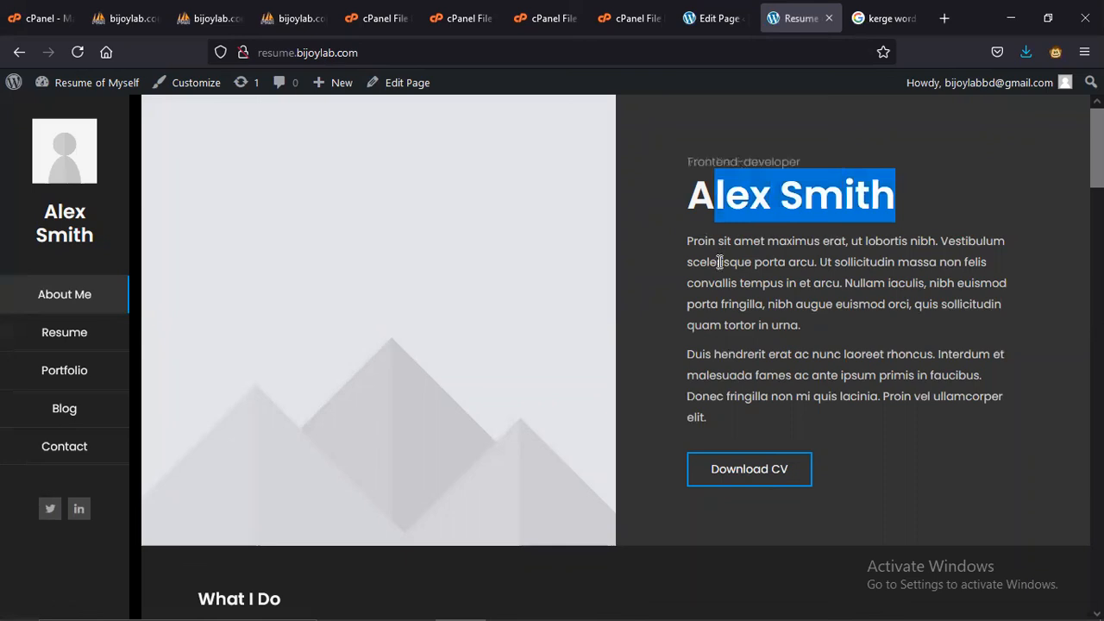
click(690, 244)
drag(815, 392, 819, 402)
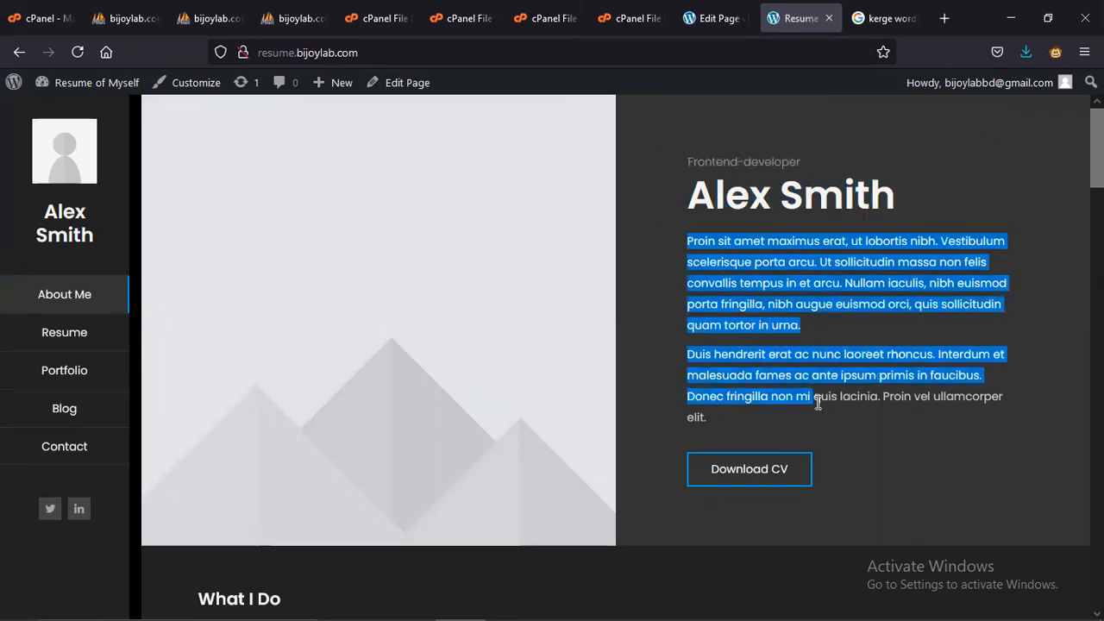
scroll(818, 402, down, 9)
scroll(818, 407, down, 5)
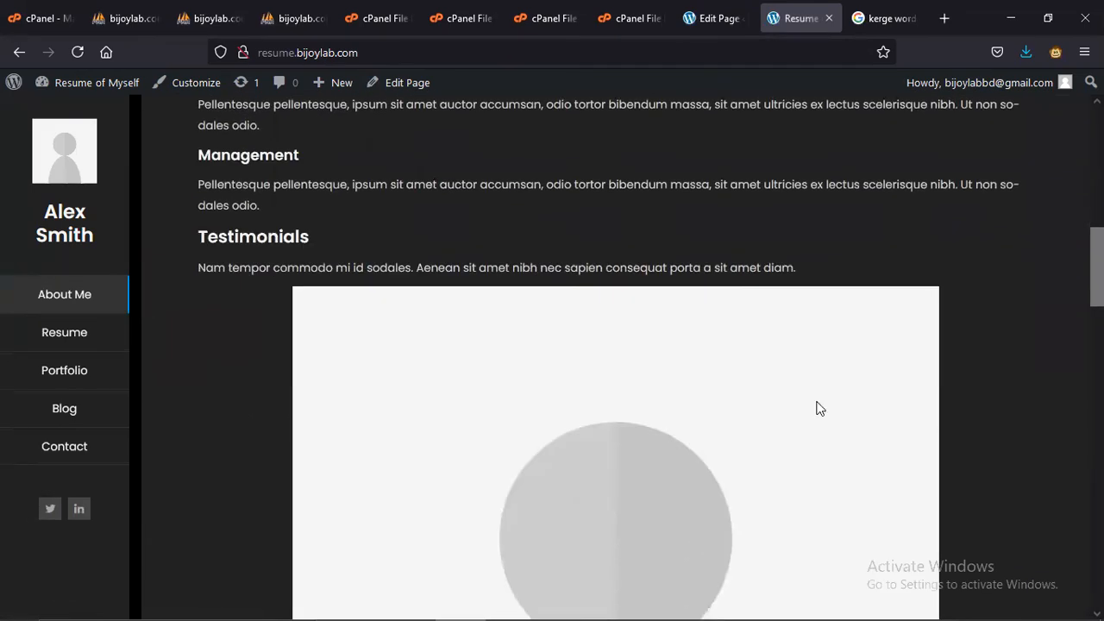
scroll(387, 318, up, 5)
scroll(406, 428, down, 10)
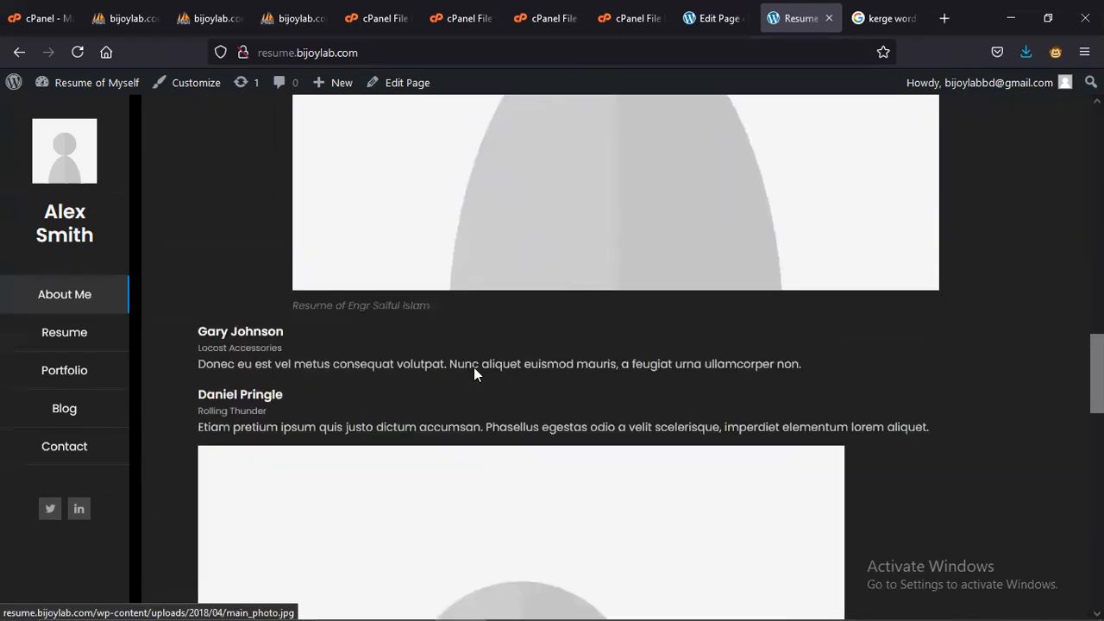
scroll(409, 394, down, 3)
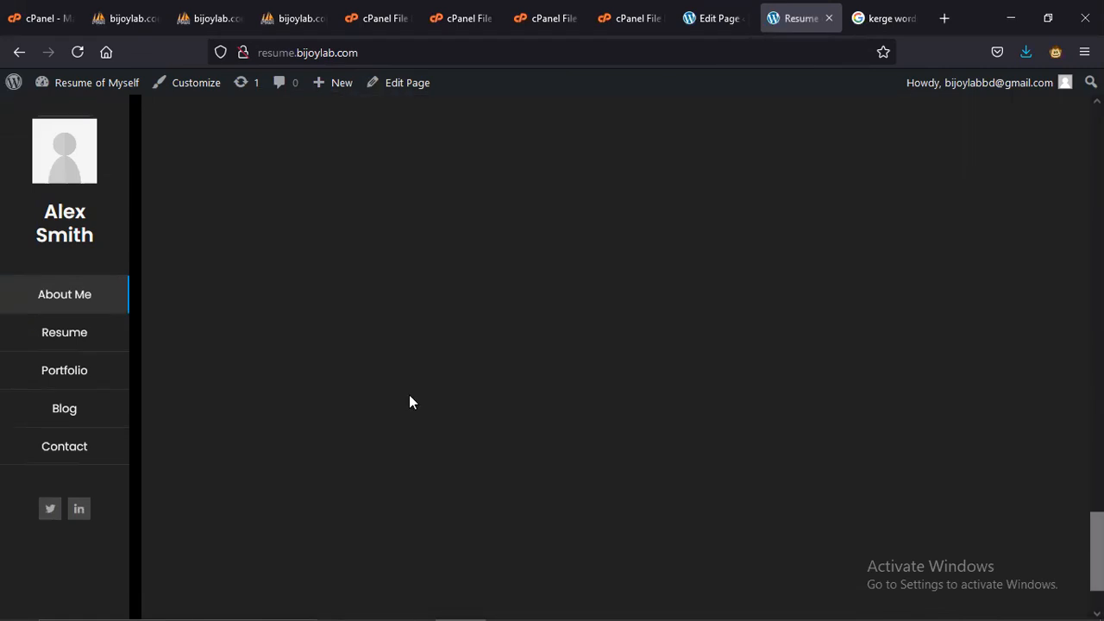
scroll(410, 394, up, 5)
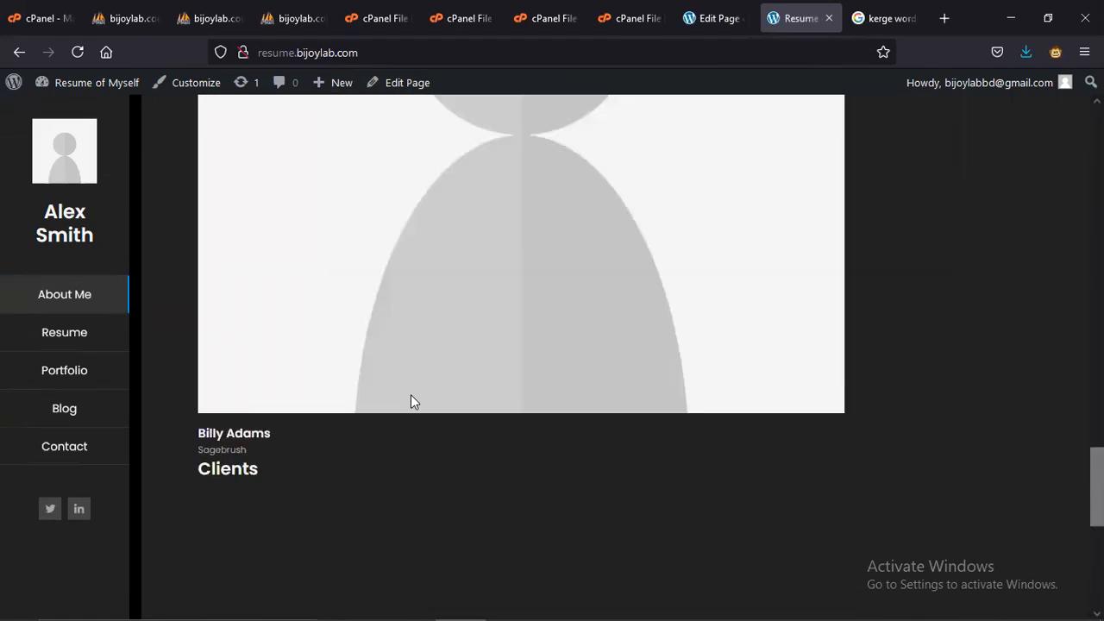